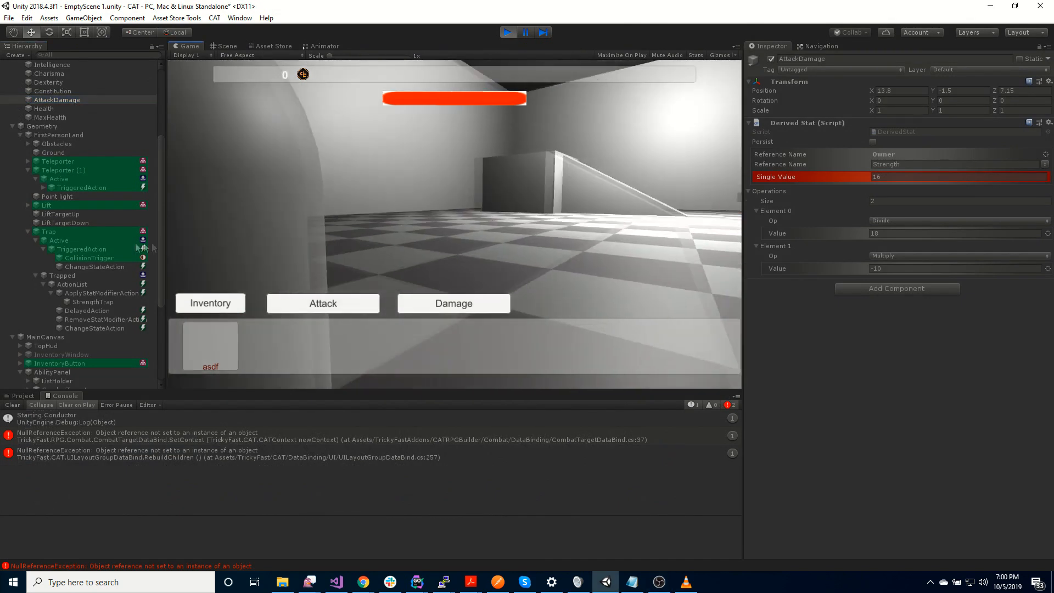
Step: Attack the enemy in the running game and inspect how the enemy's Health stat responds
click(323, 302)
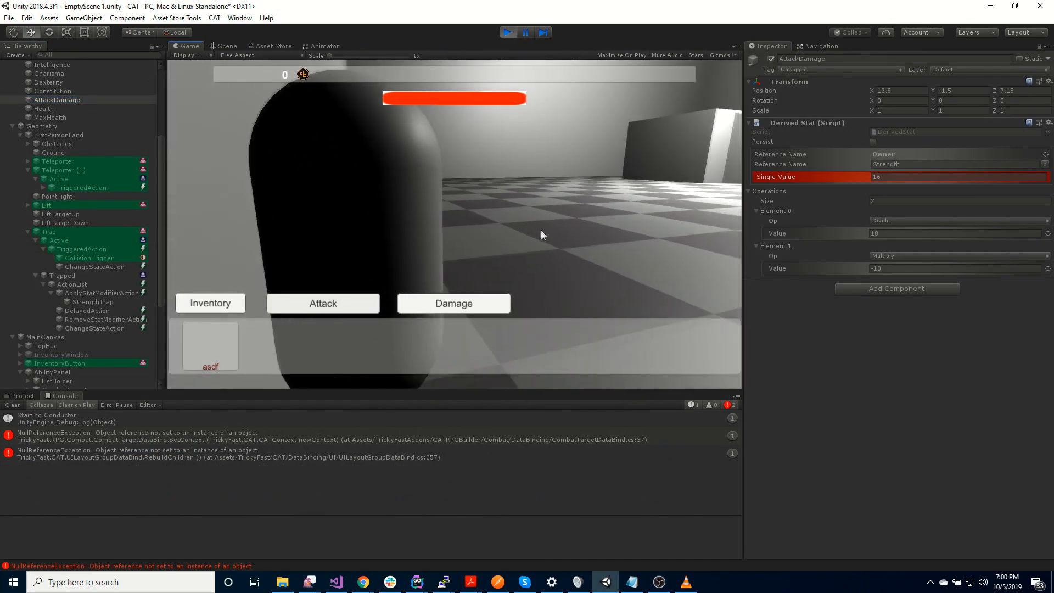
scroll(53, 126, up, 5)
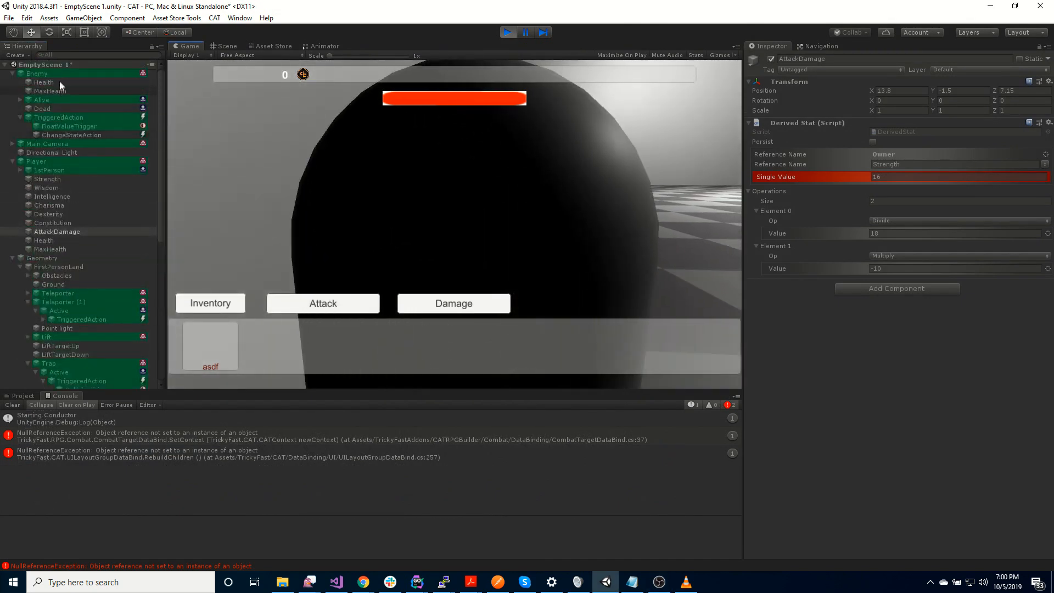
click(57, 83)
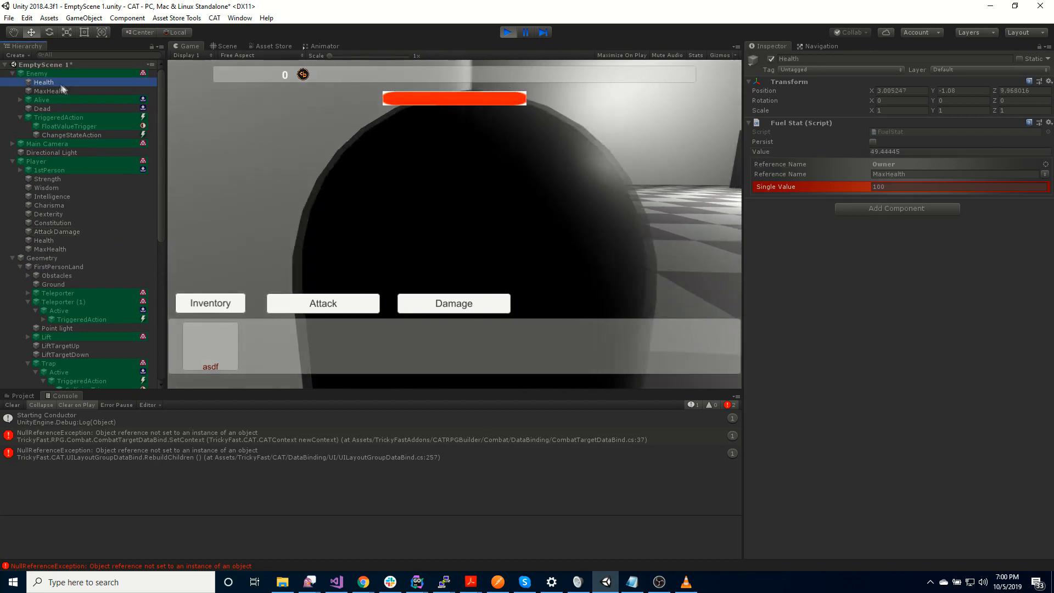
click(344, 308)
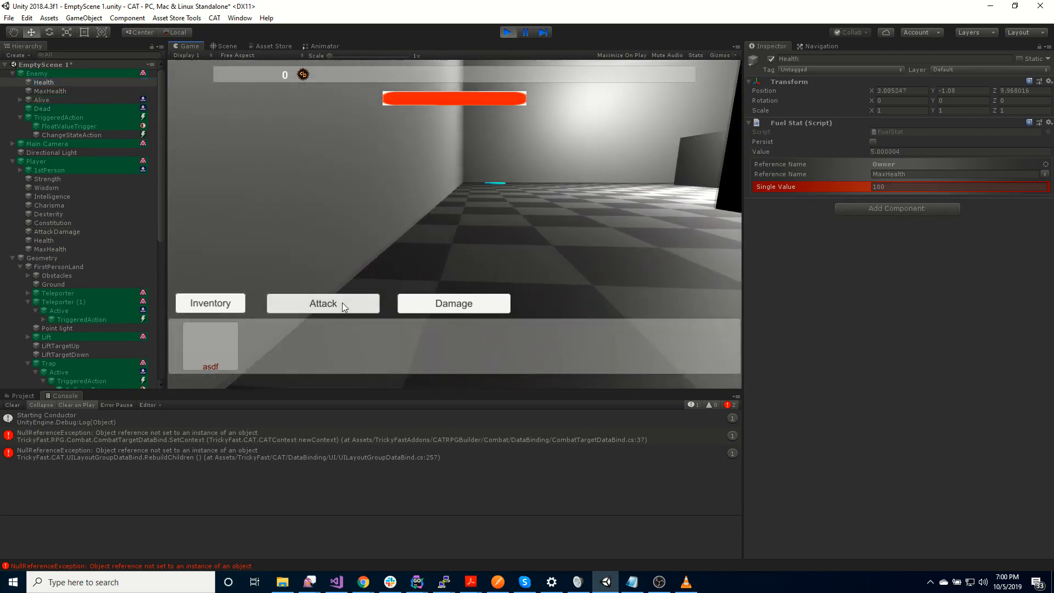
click(343, 306)
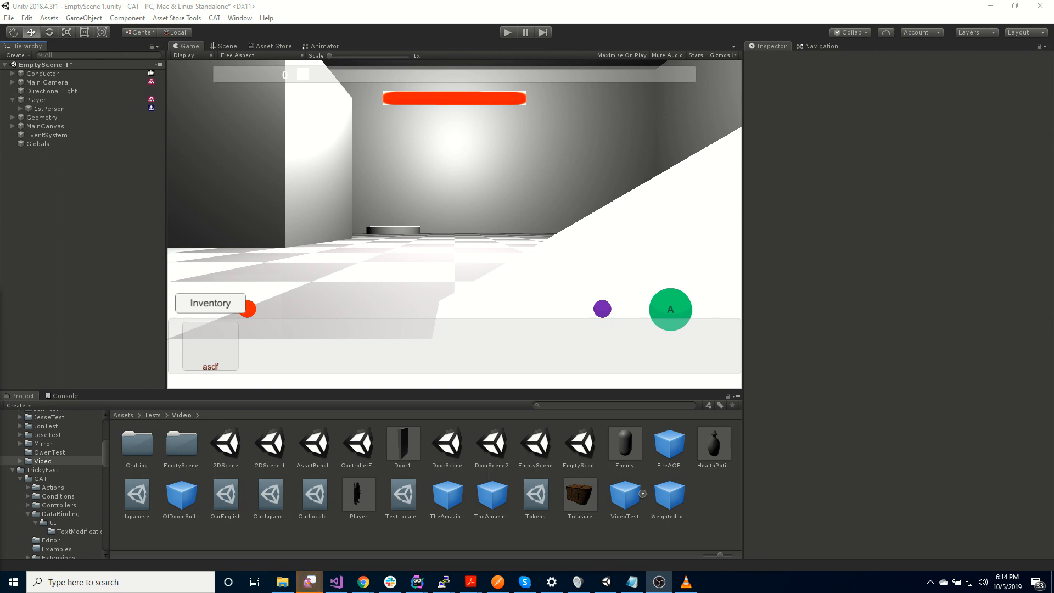
Step: Select the Player object in the scene view, collapse its state machine and add a Value Holder component
click(223, 46)
right_drag(485, 266, 231, 189)
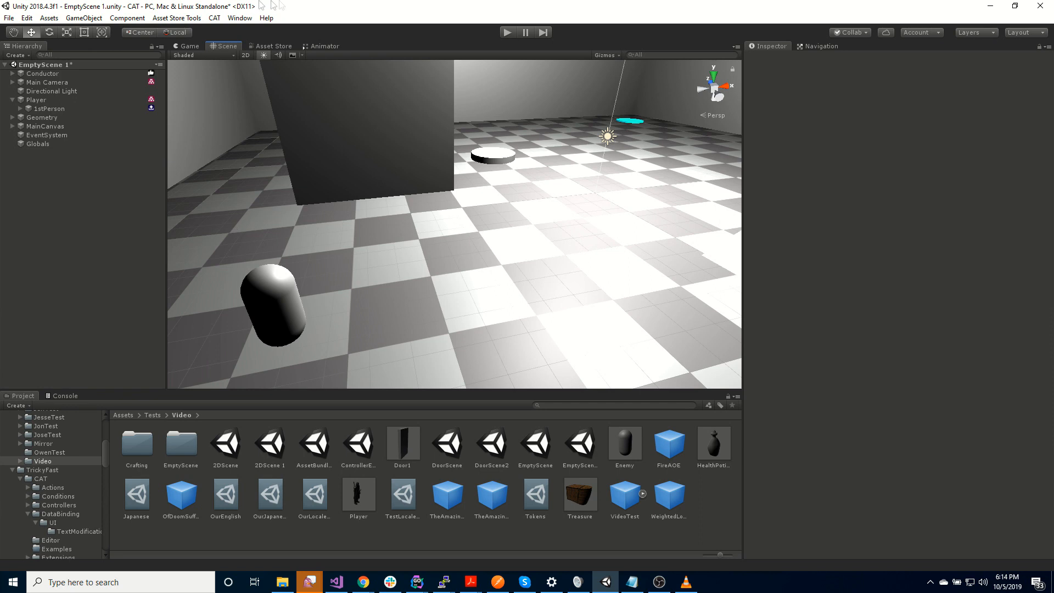
click(49, 101)
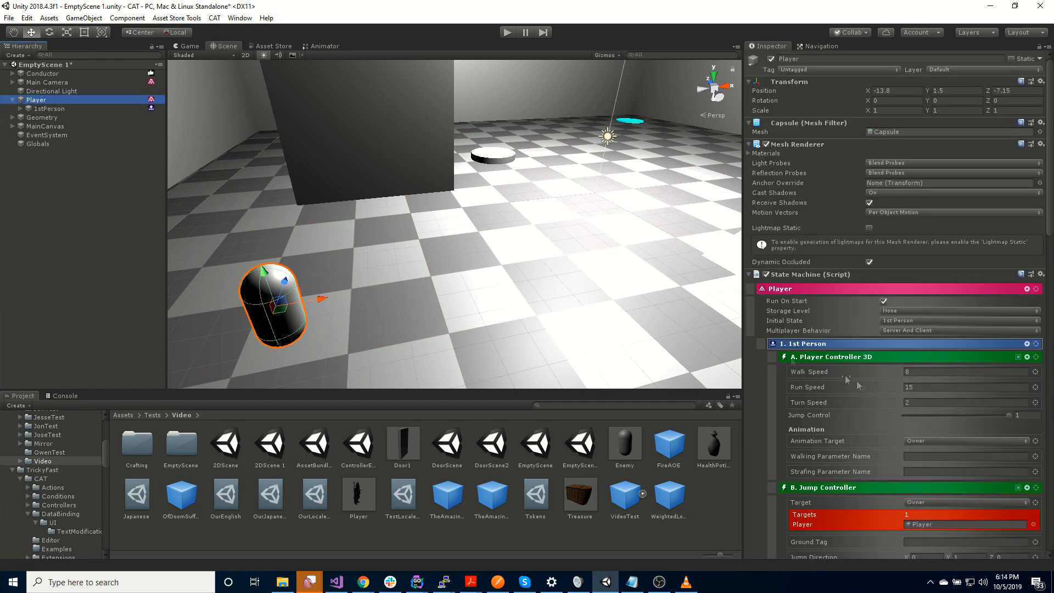
click(820, 290)
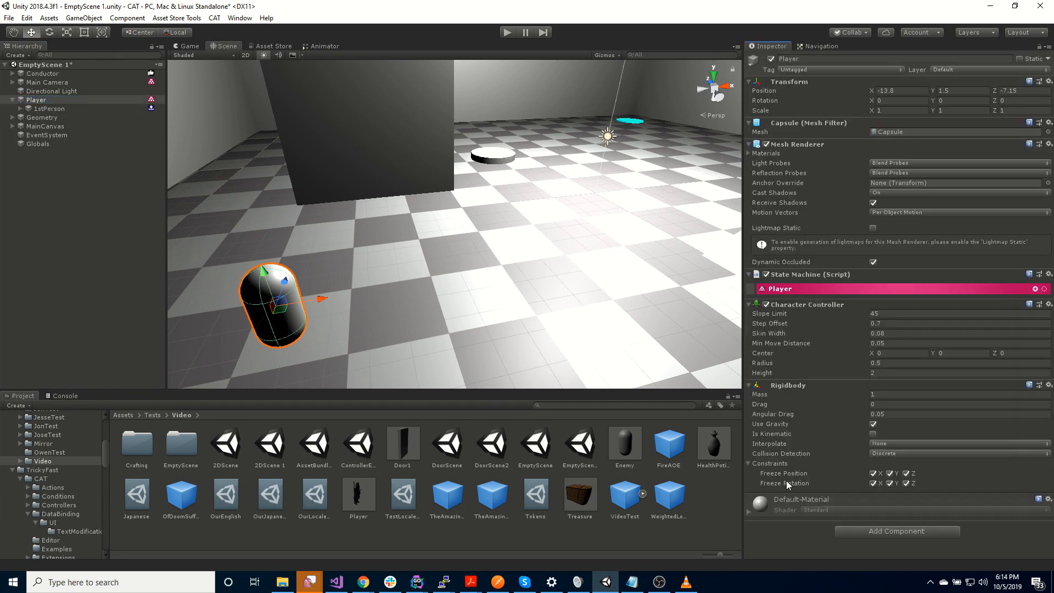
click(878, 533)
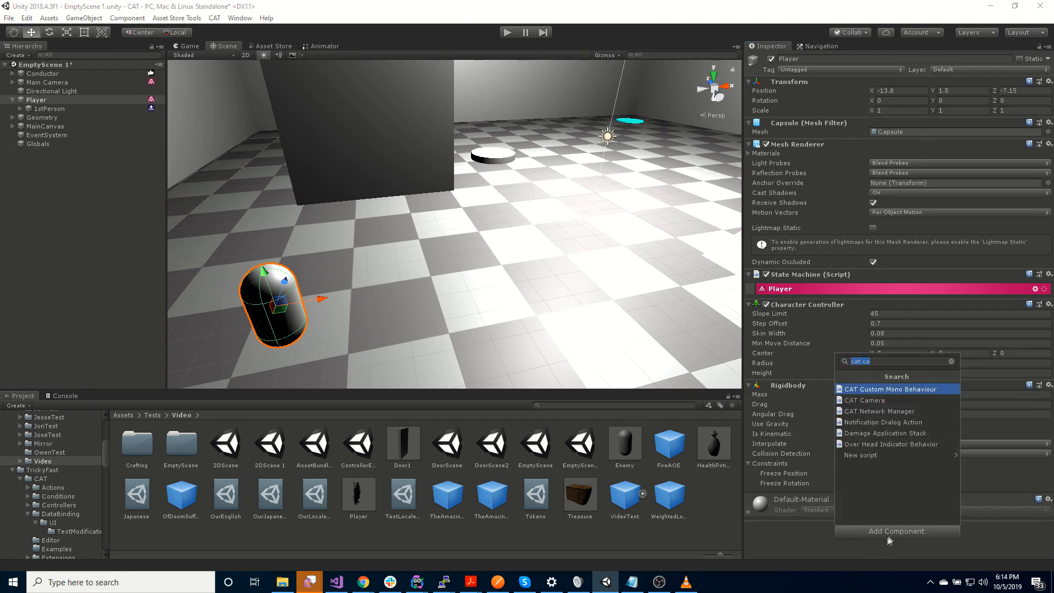
text(value)
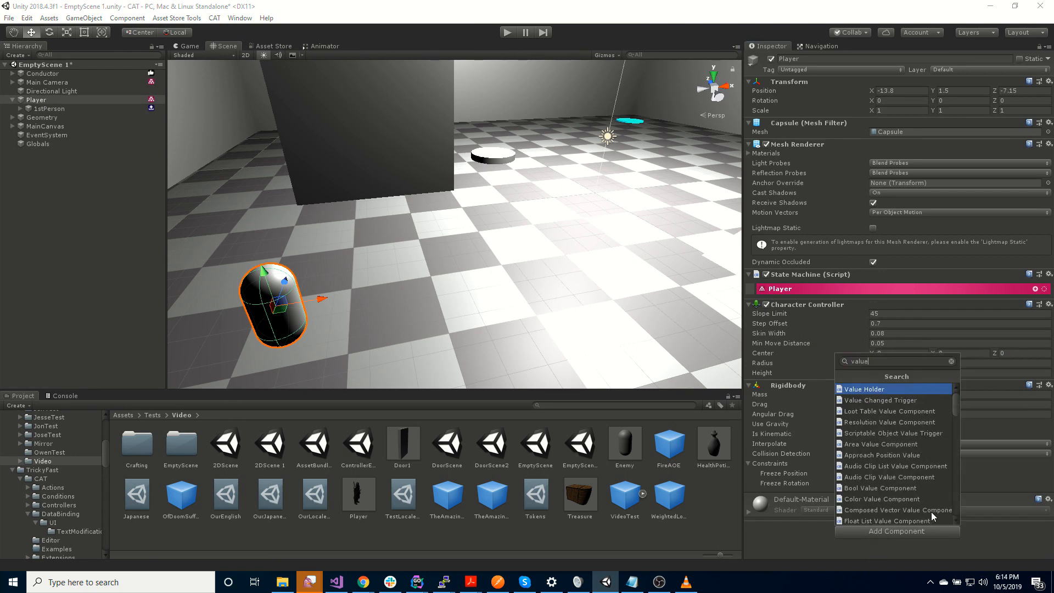
click(885, 389)
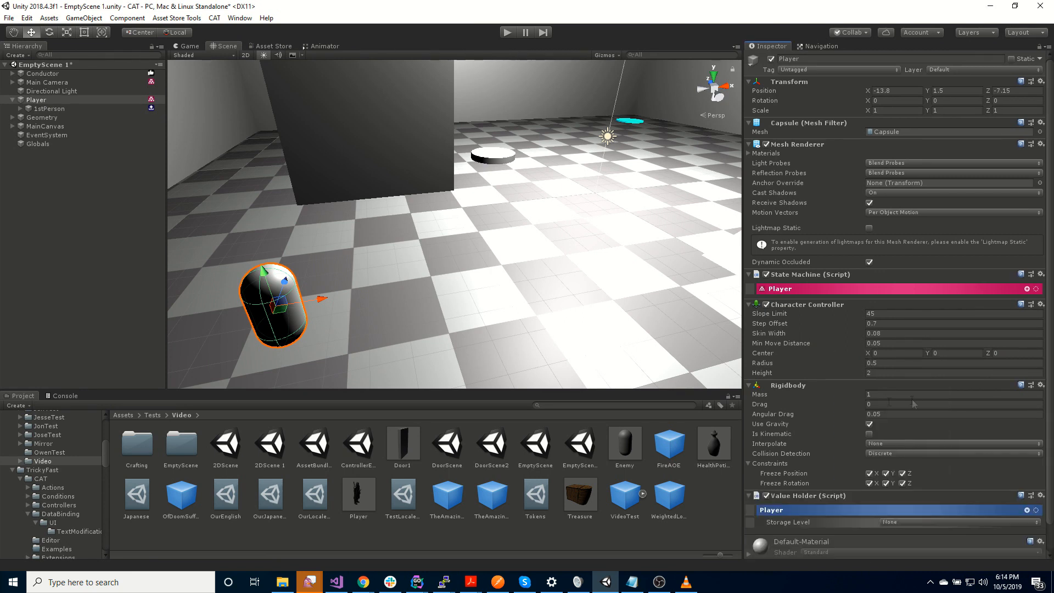
Step: Set the Player Value Holder's storage level to Character with the storage key "player"
scroll(805, 442, down, 2)
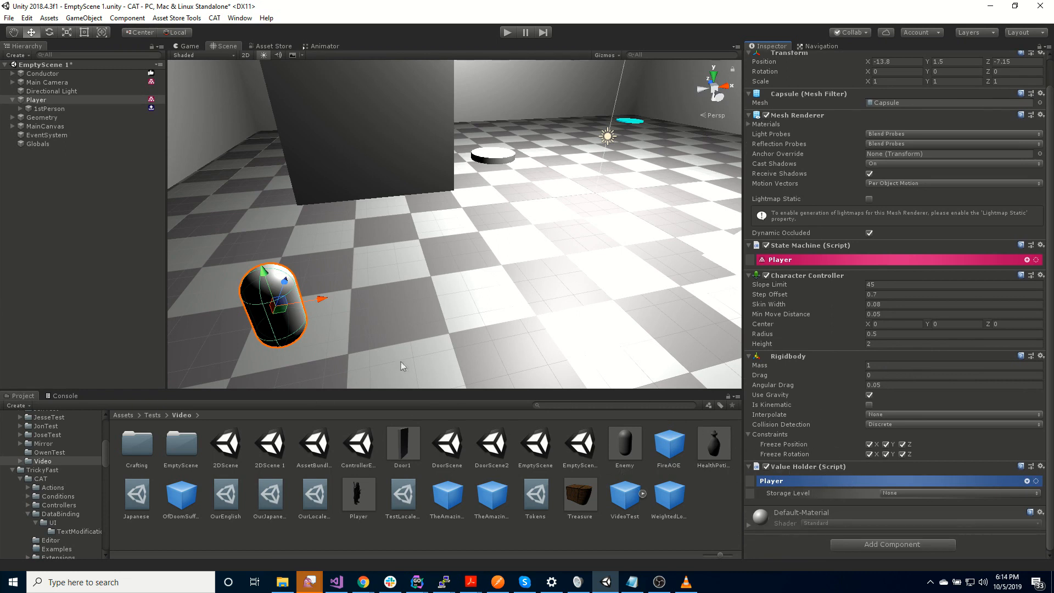
click(911, 493)
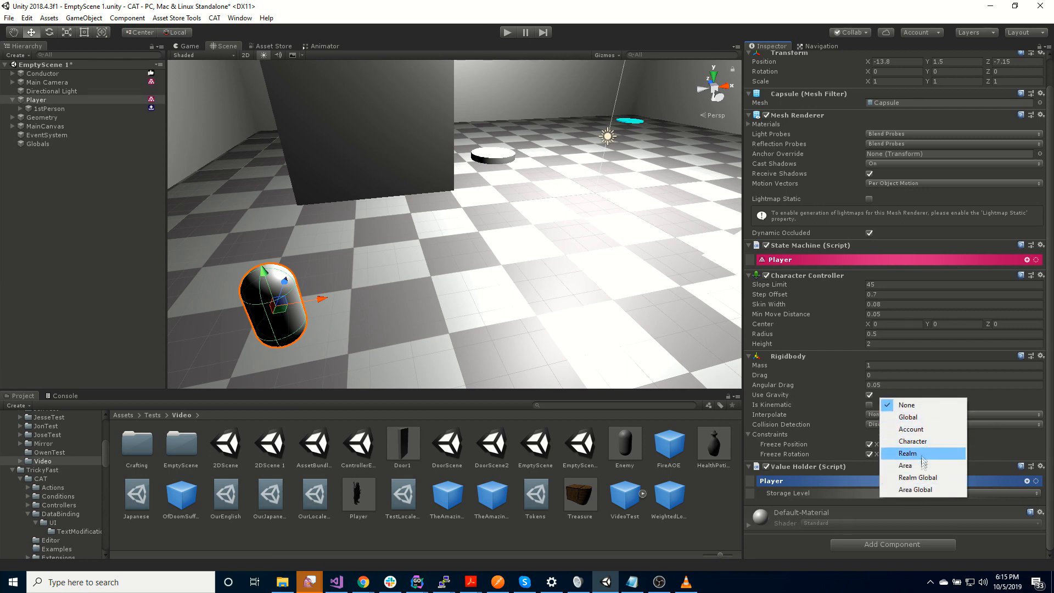
click(924, 442)
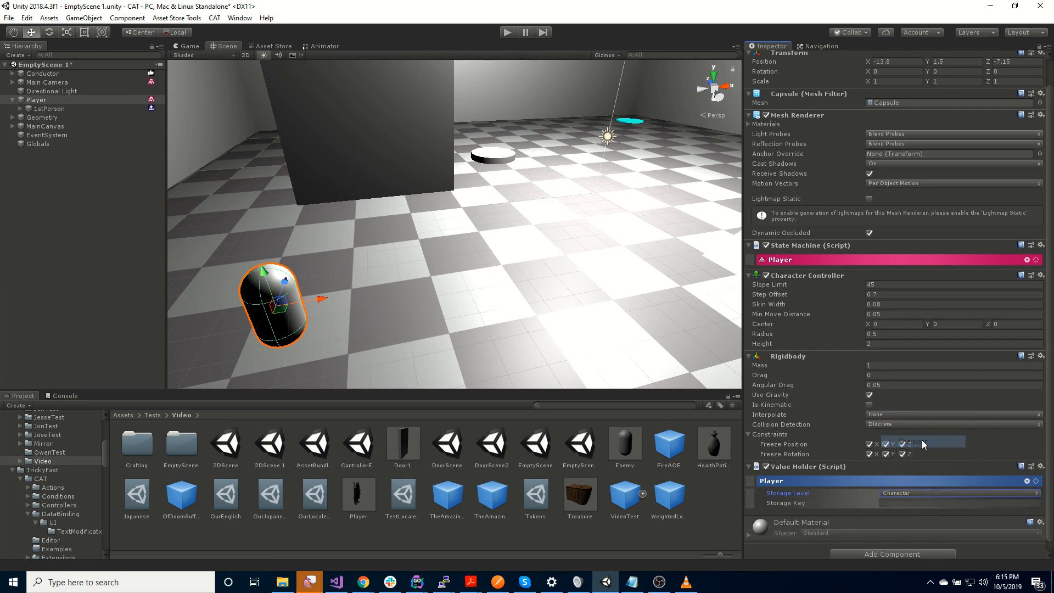
click(900, 503)
text(player)
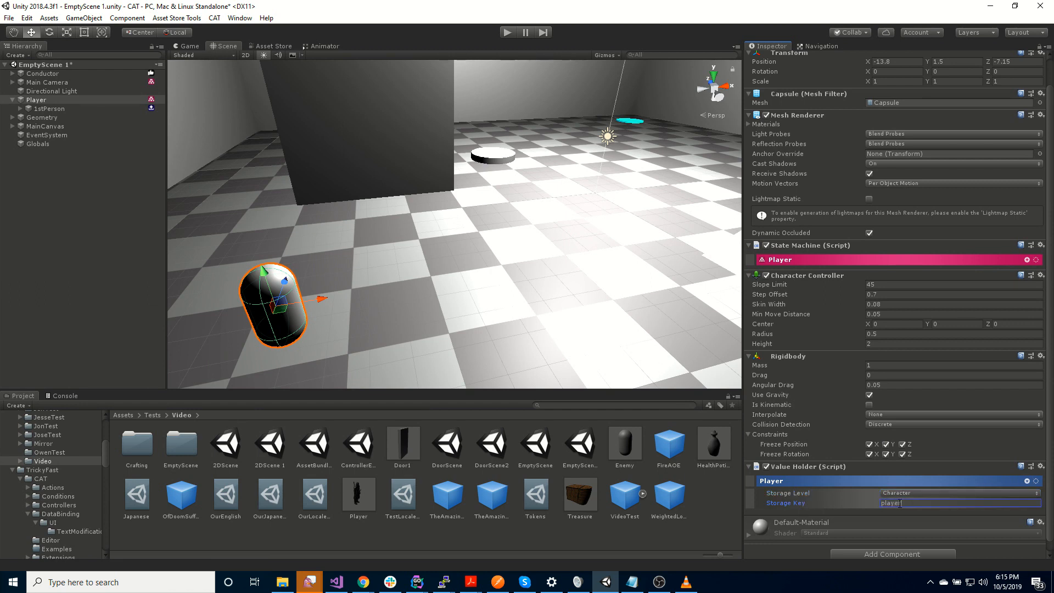
Step: Clear the Value Holder's storage key and set its storage level back to None
click(907, 492)
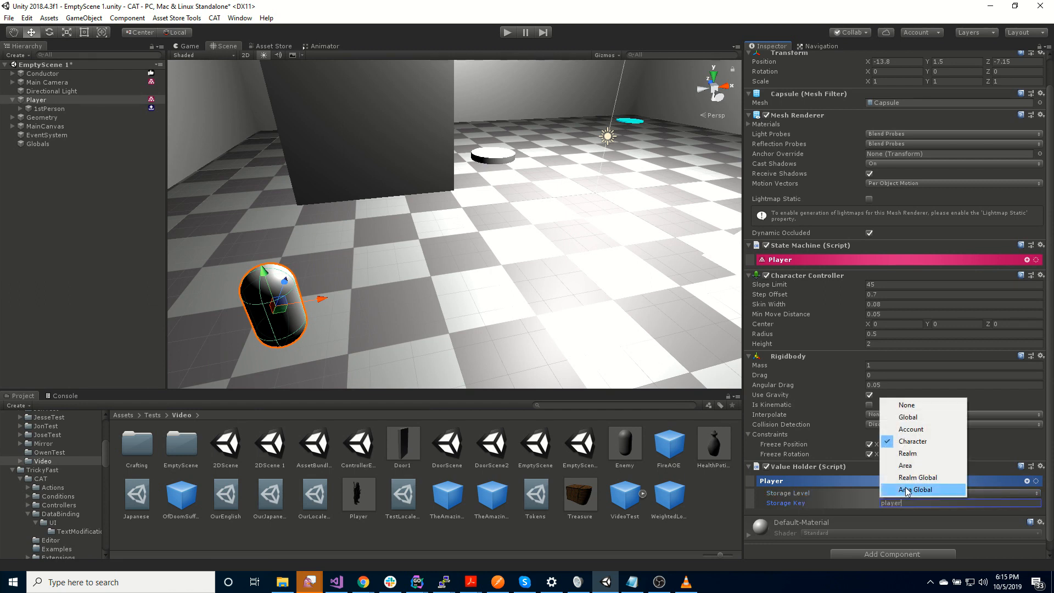
click(831, 502)
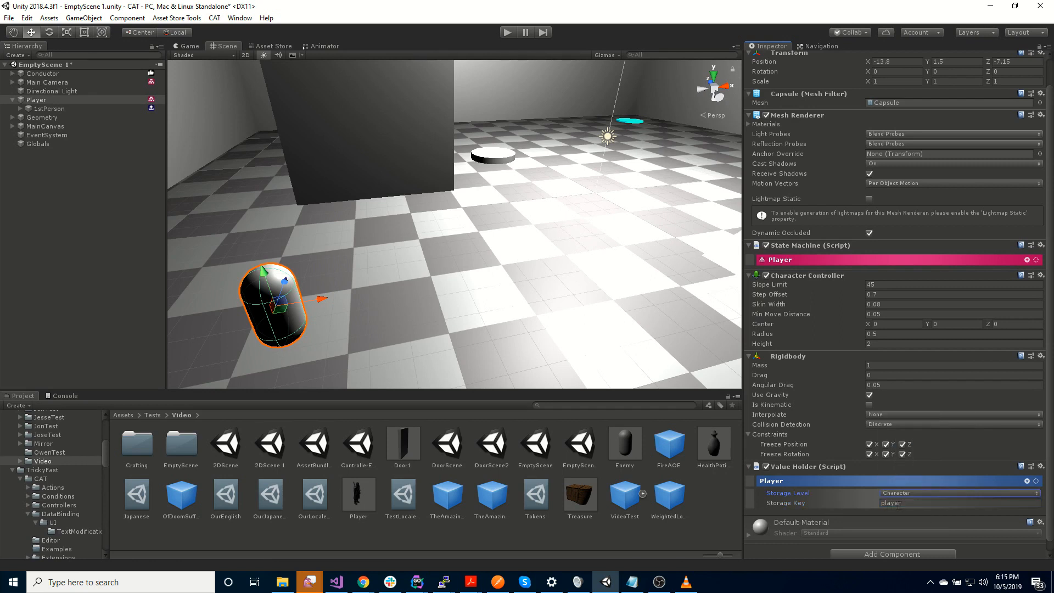
key(BackSpace)
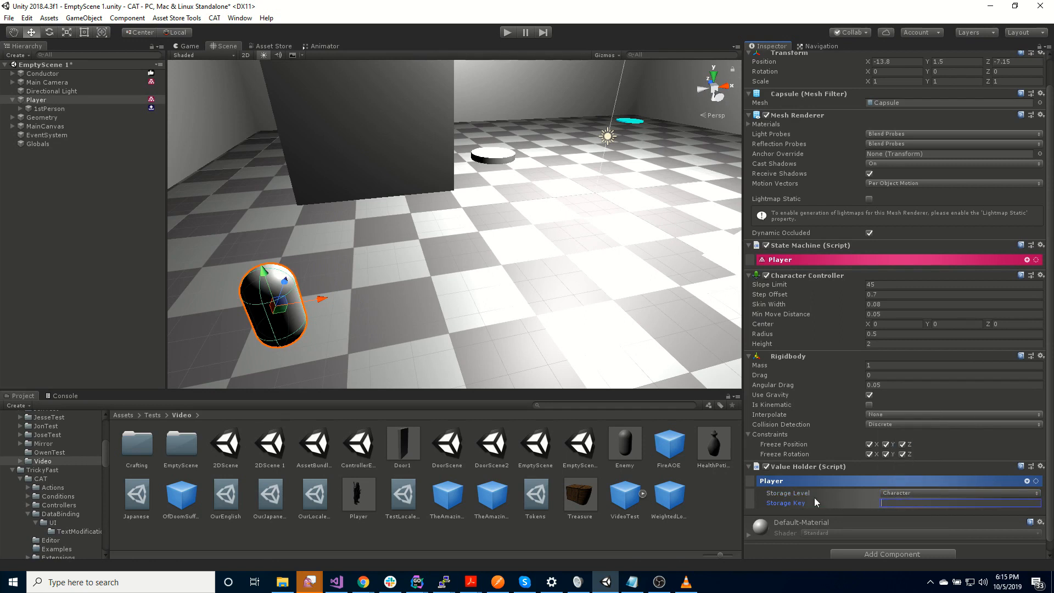
click(892, 493)
click(906, 405)
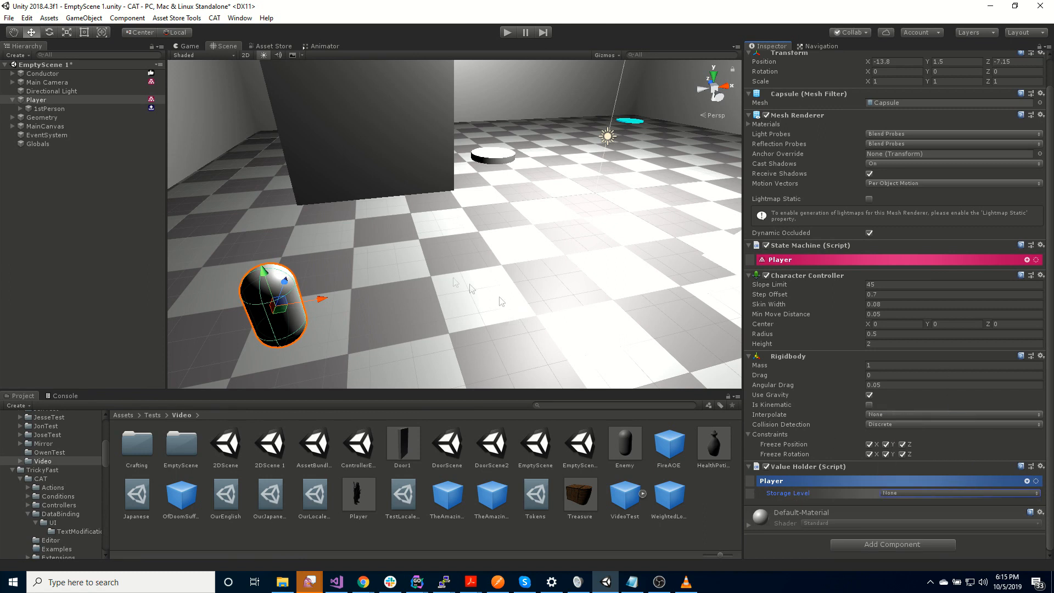
Step: Add a Base Stat, a Derived Stat and a Fuel Stat as children of the Player's Value Holder
click(1028, 482)
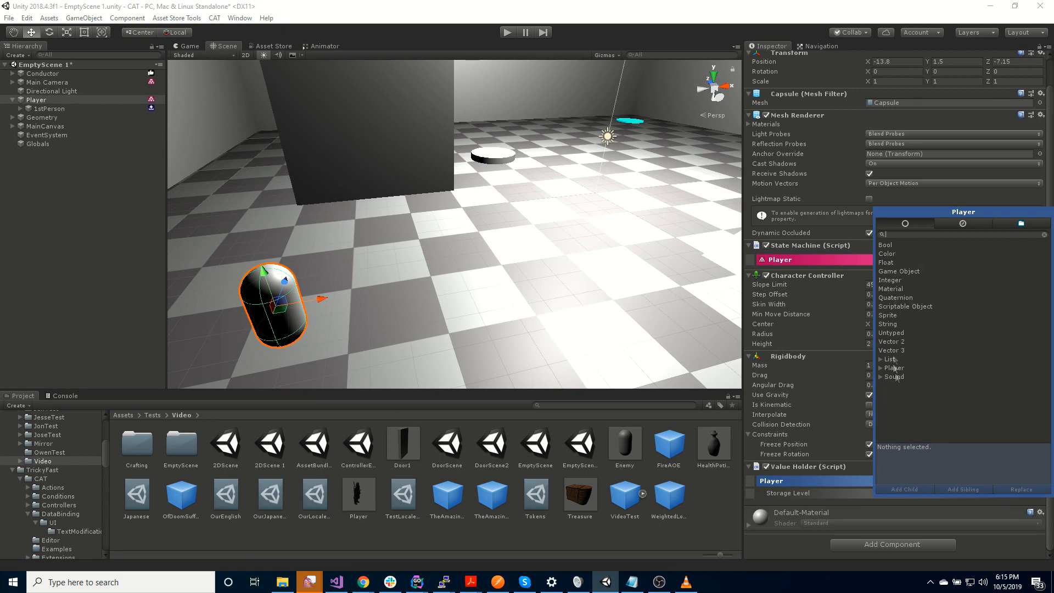
click(965, 224)
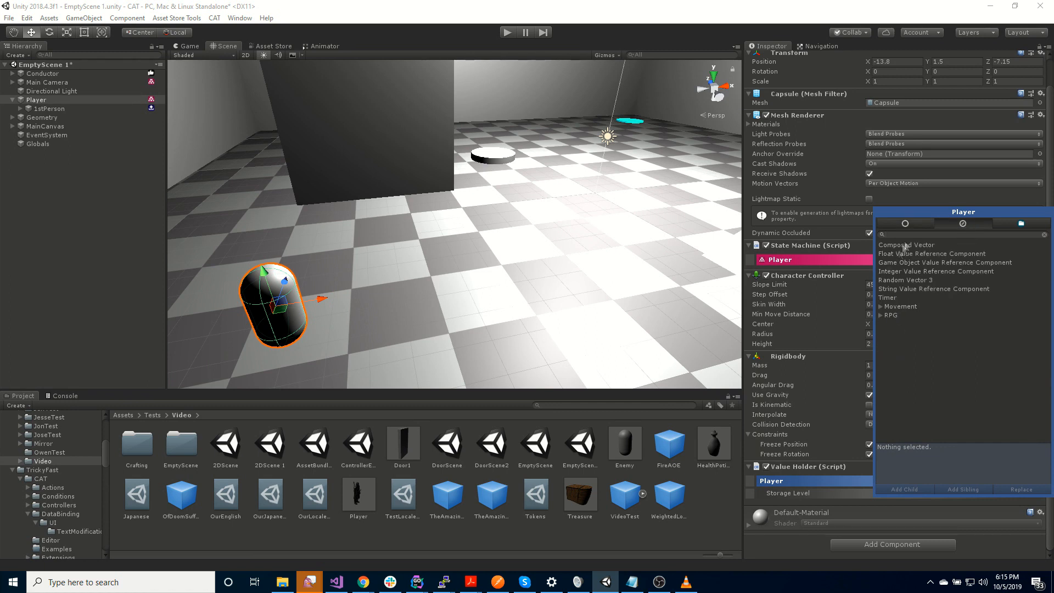
click(881, 315)
click(886, 324)
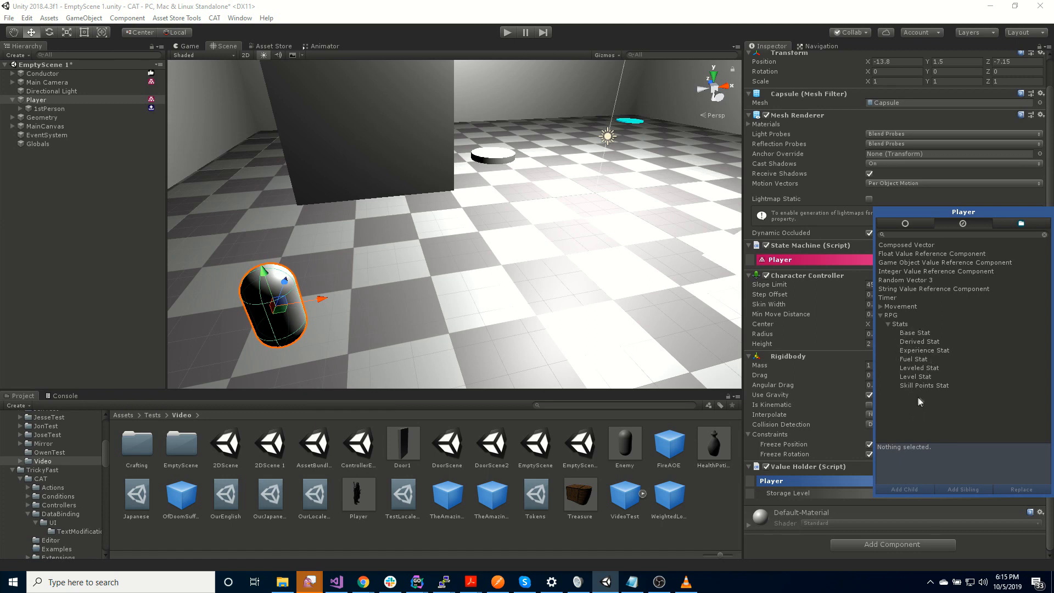
double_click(911, 332)
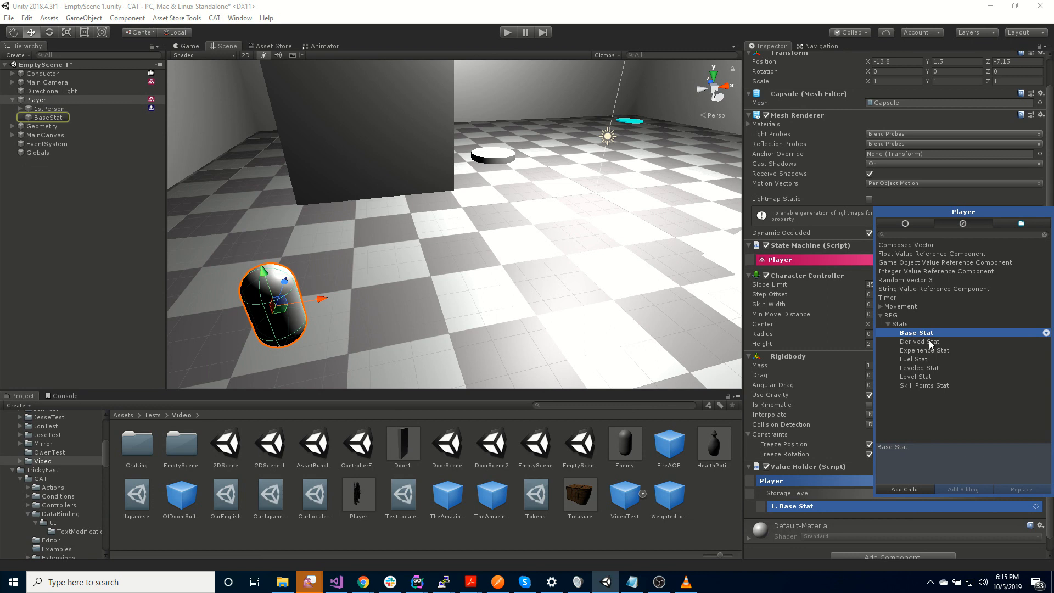
double_click(931, 342)
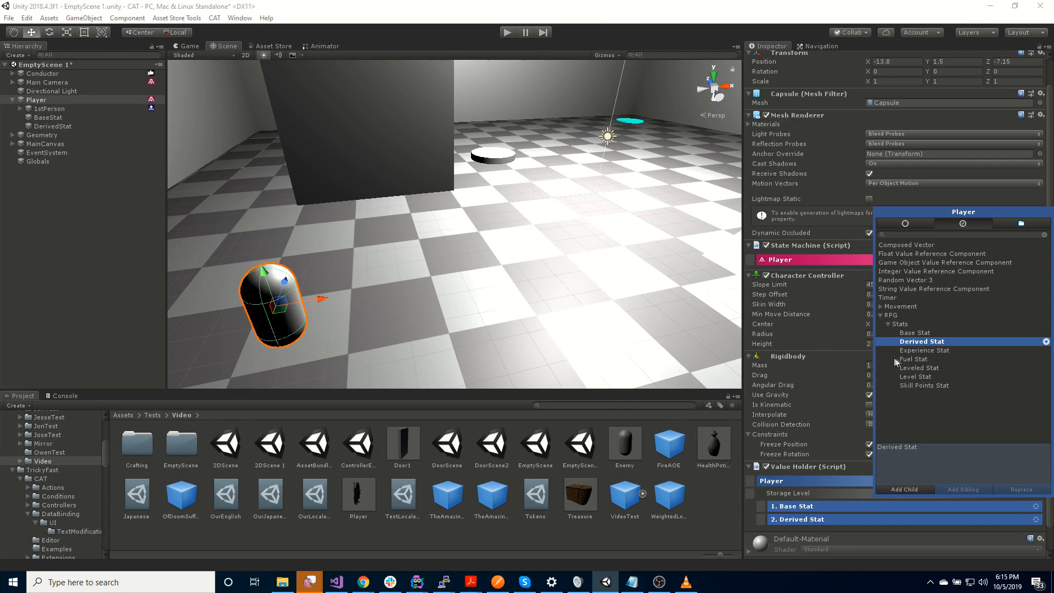
double_click(912, 359)
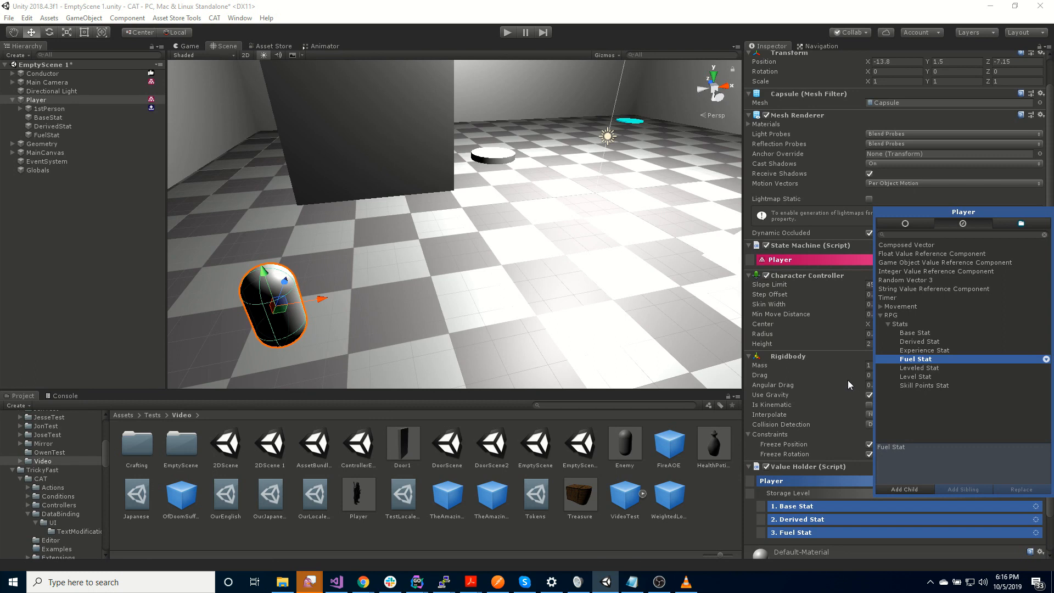
click(922, 377)
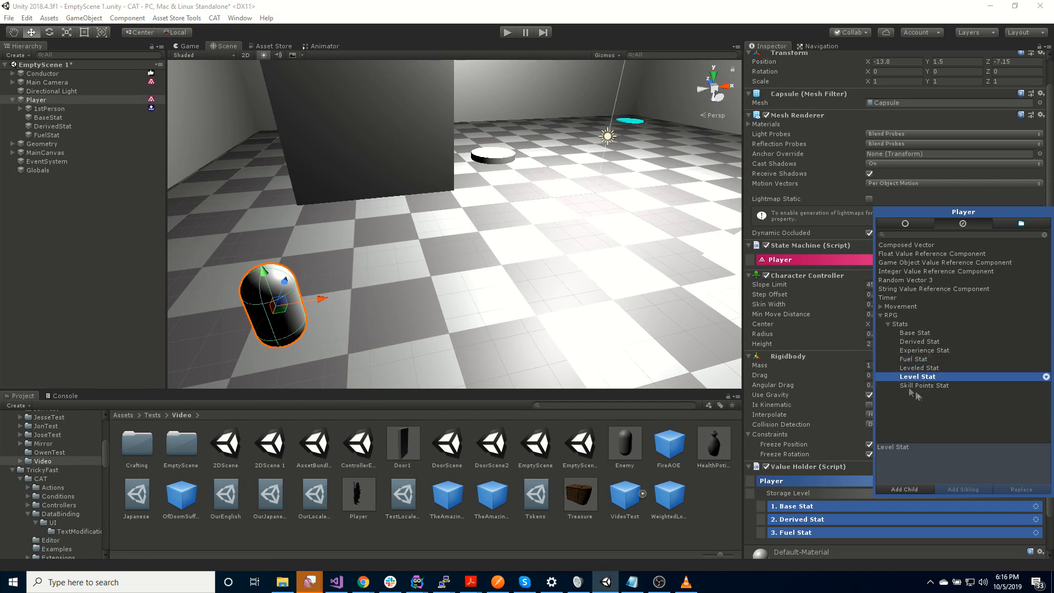
click(926, 386)
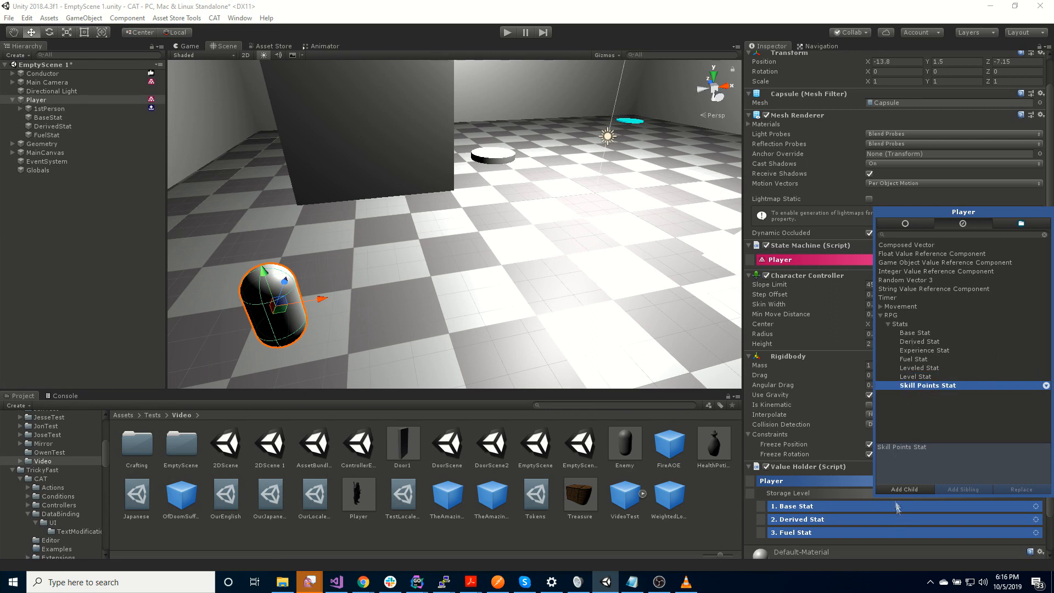
click(747, 529)
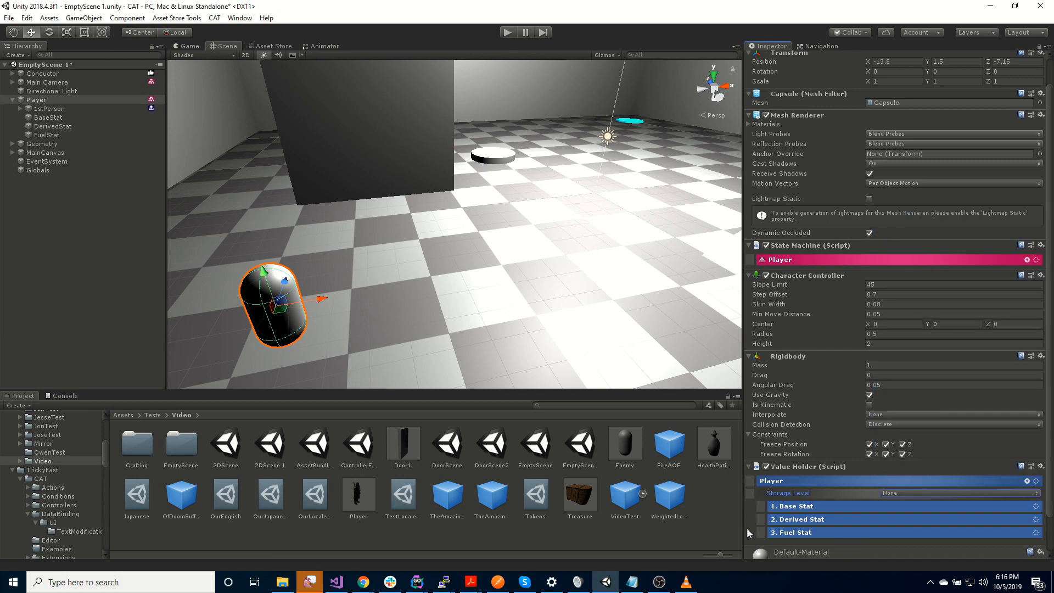
Step: Expand the Base Stat entry in the Player's Value Holder and set its value to 0.25
scroll(758, 512, down, 2)
click(805, 464)
scroll(764, 491, down, 2)
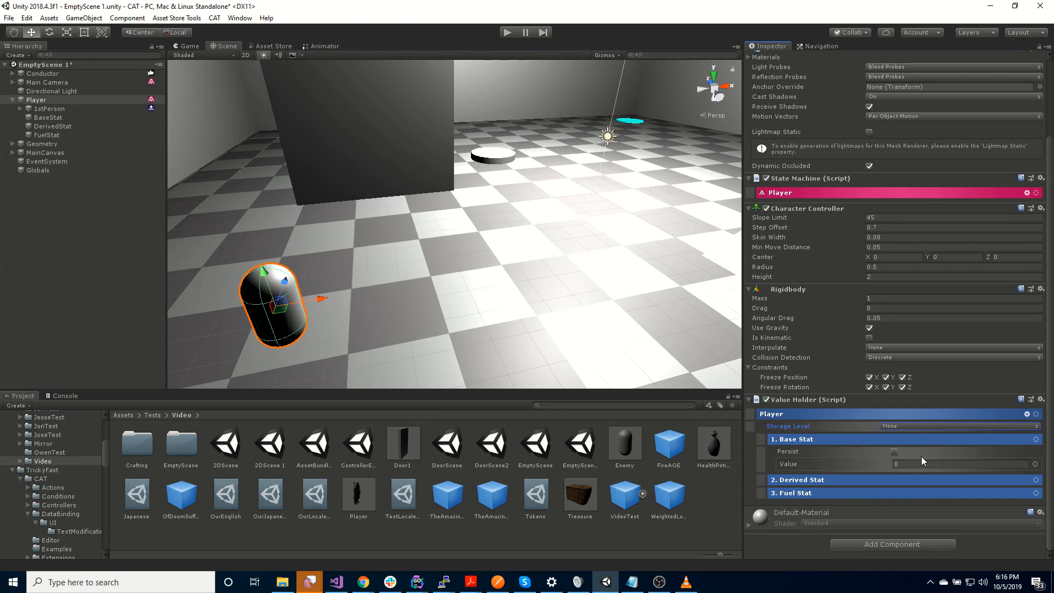
click(898, 465)
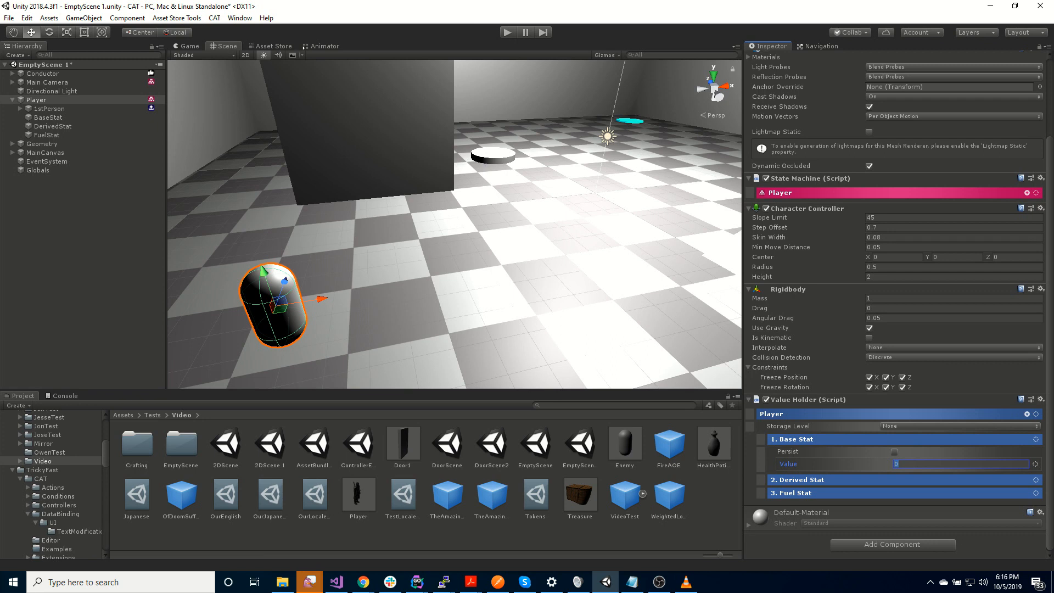
text(0.25)
click(895, 451)
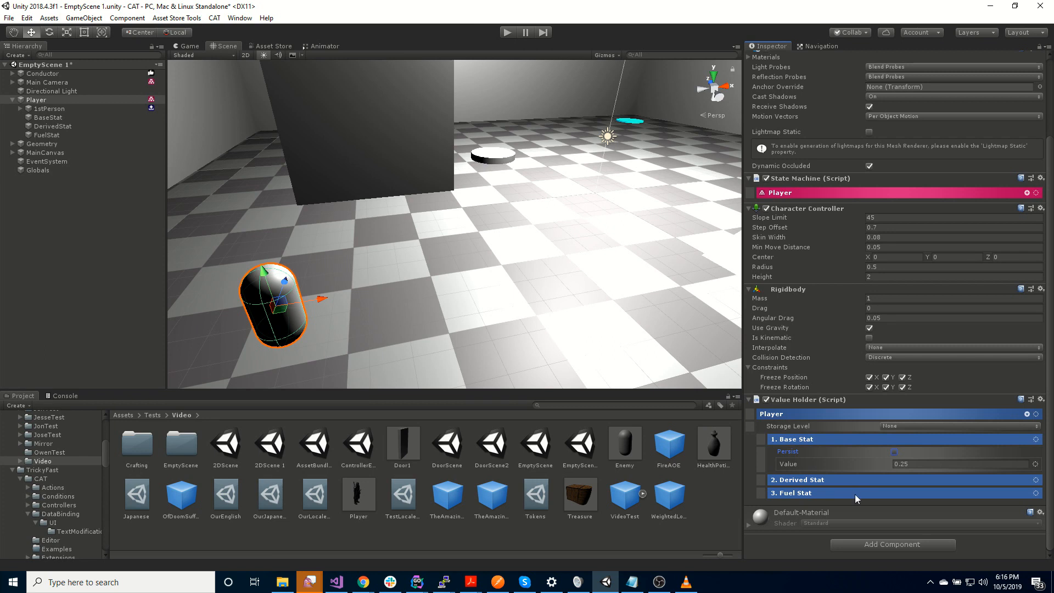
Step: Rename the Player's BaseStat object to Strength
click(51, 116)
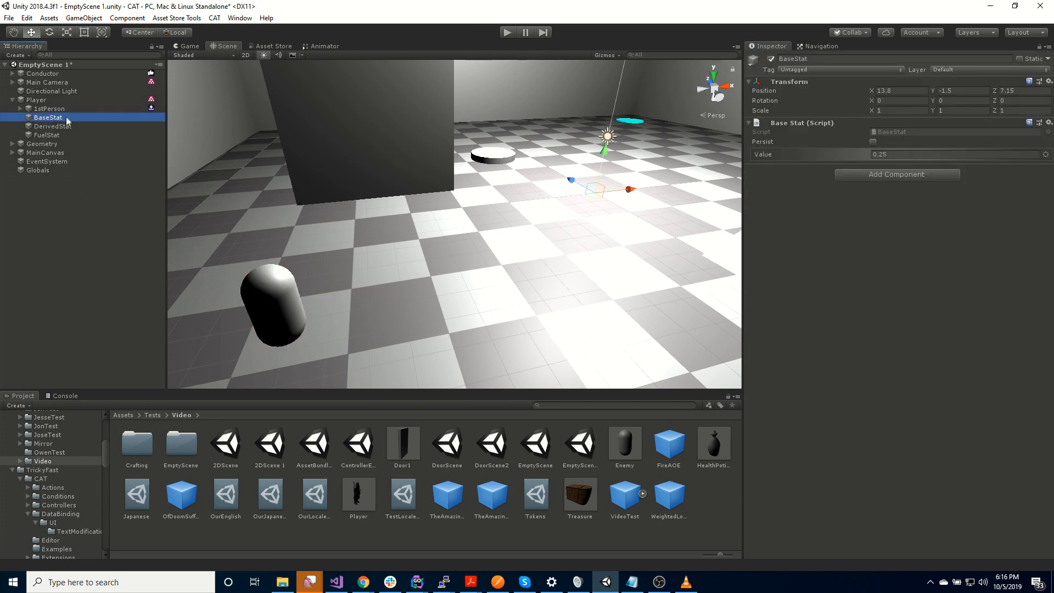
key(F2)
text(Stre4n)
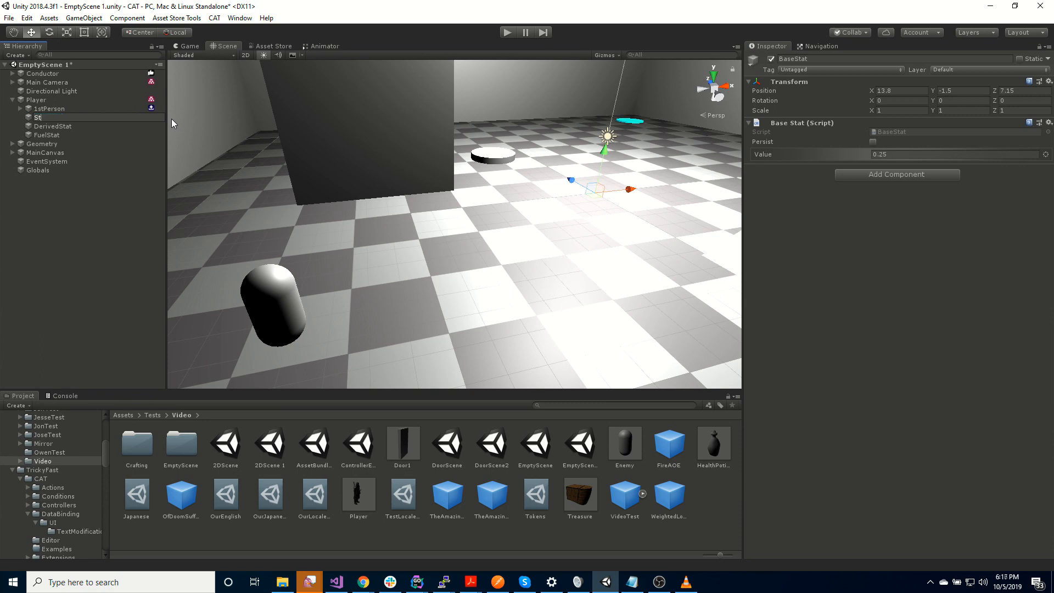
key(BackSpace)
key(BackSpace)
text(ngth)
key(Return)
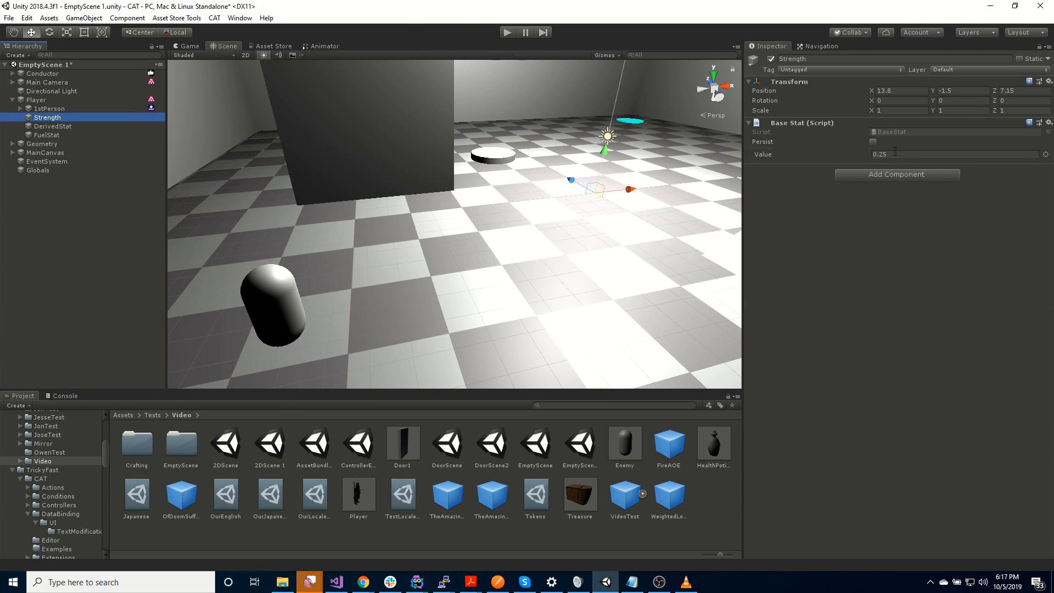
Step: Set the Base Stat value of the Player's Strength object to 16
click(814, 154)
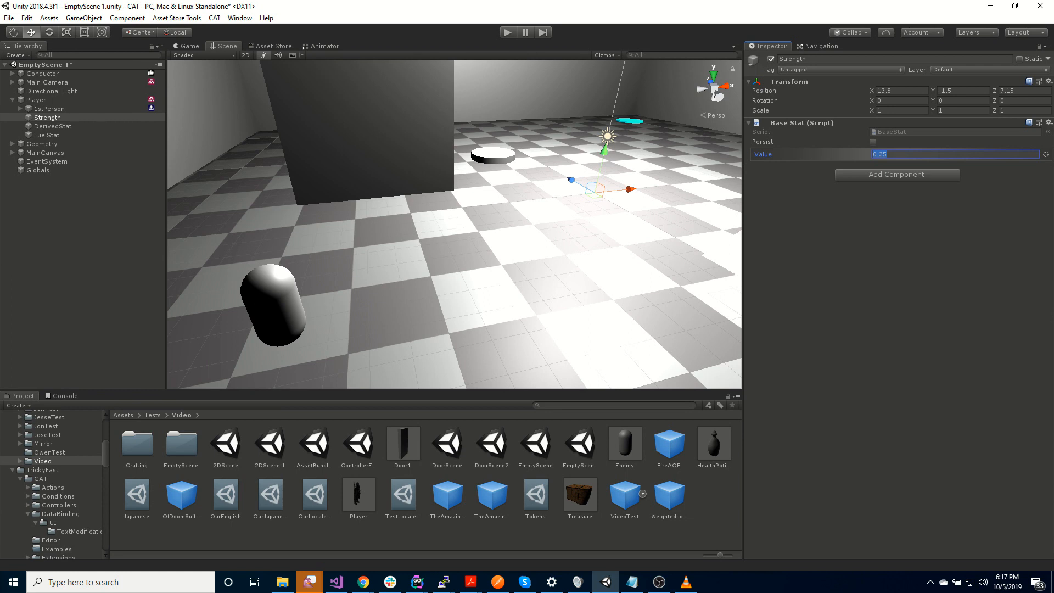
text(16)
key(Return)
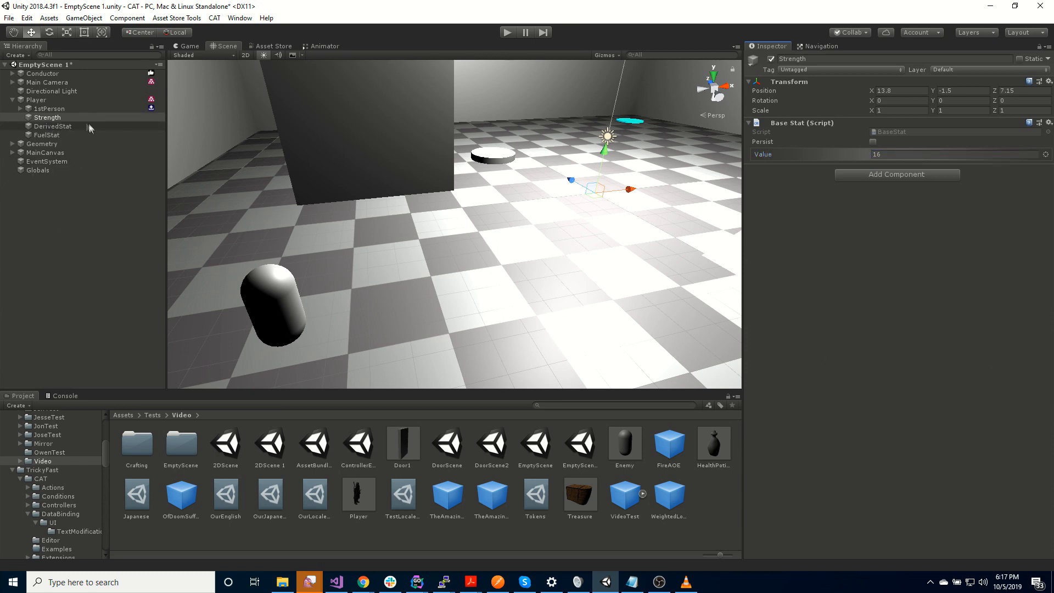
Step: Duplicate the Strength stat under the Player and rename the copy Wisdom
click(63, 126)
click(62, 118)
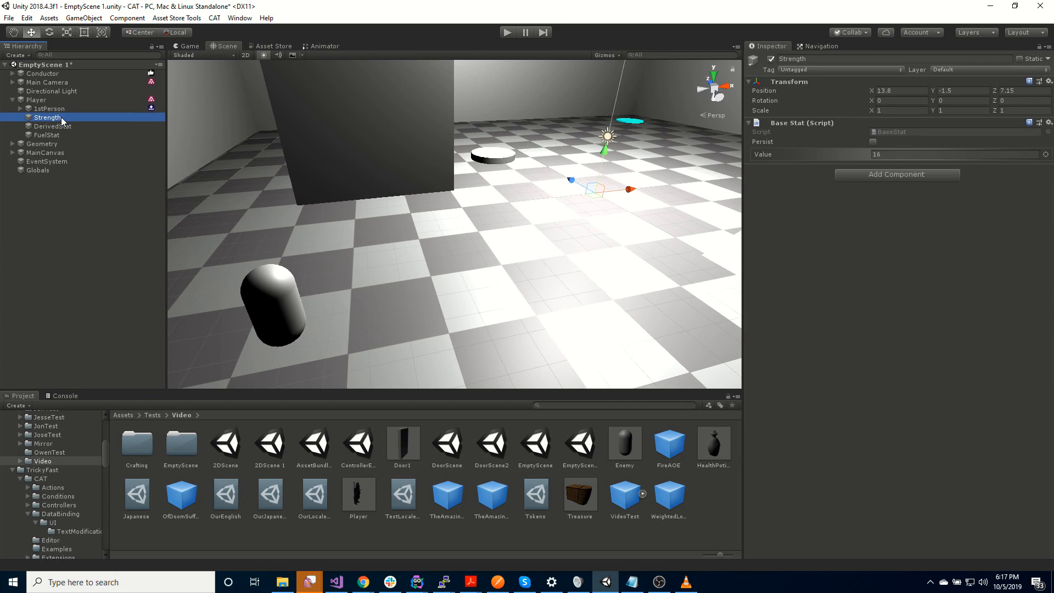
key(ctrl+d)
key(F2)
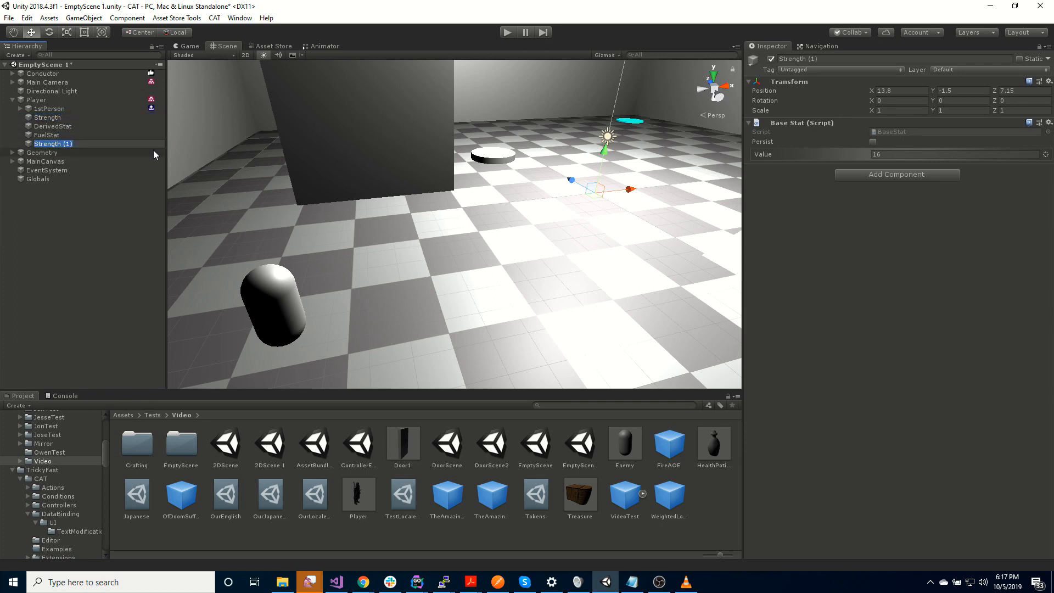
text(Wisdom)
key(Return)
Step: Duplicate the Wisdom stat and rename the copy Intelligence
key(ctrl+d)
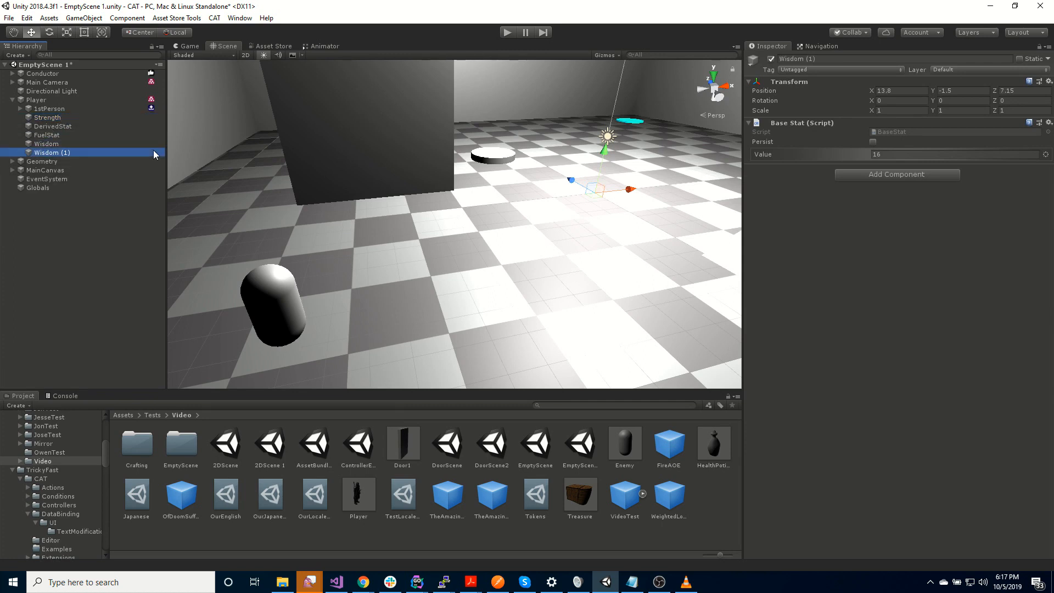
click(88, 149)
text(Intelligence)
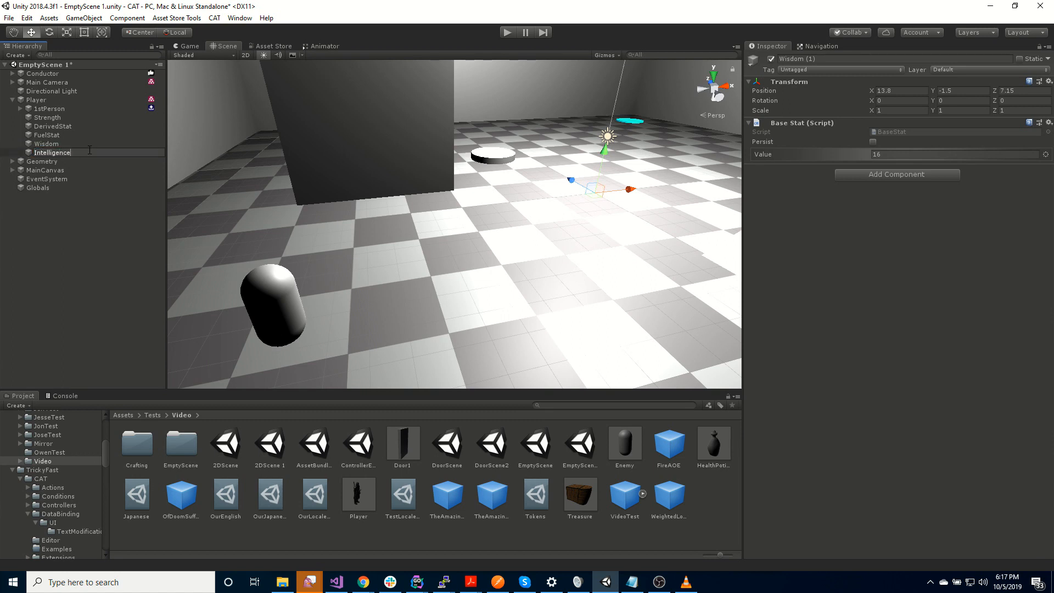
key(Return)
Step: Duplicate the Intelligence stat and rename the copy Charisma
key(ctrl+d)
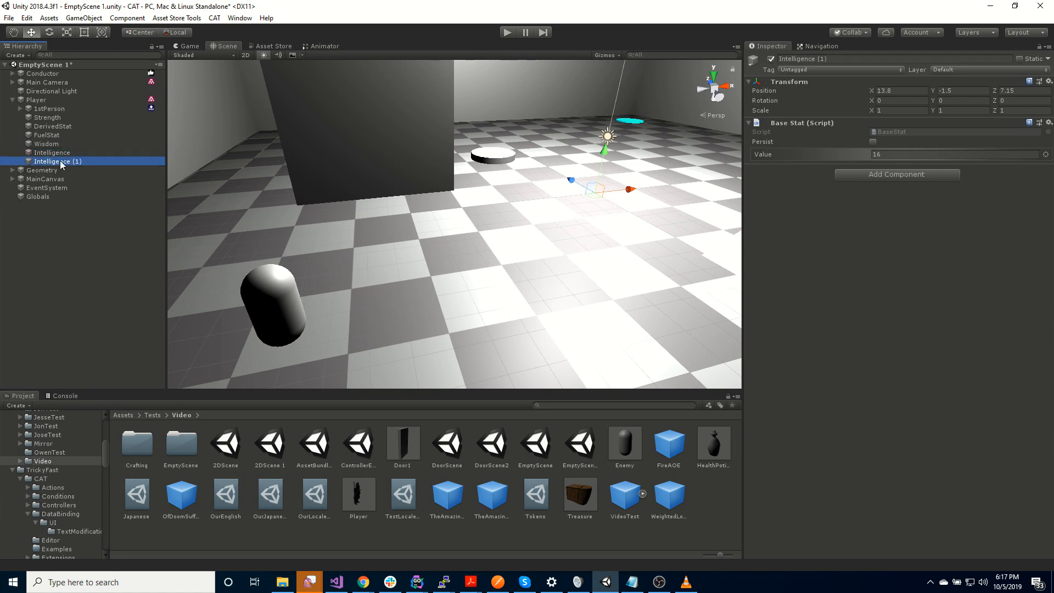
click(61, 162)
text(Ch)
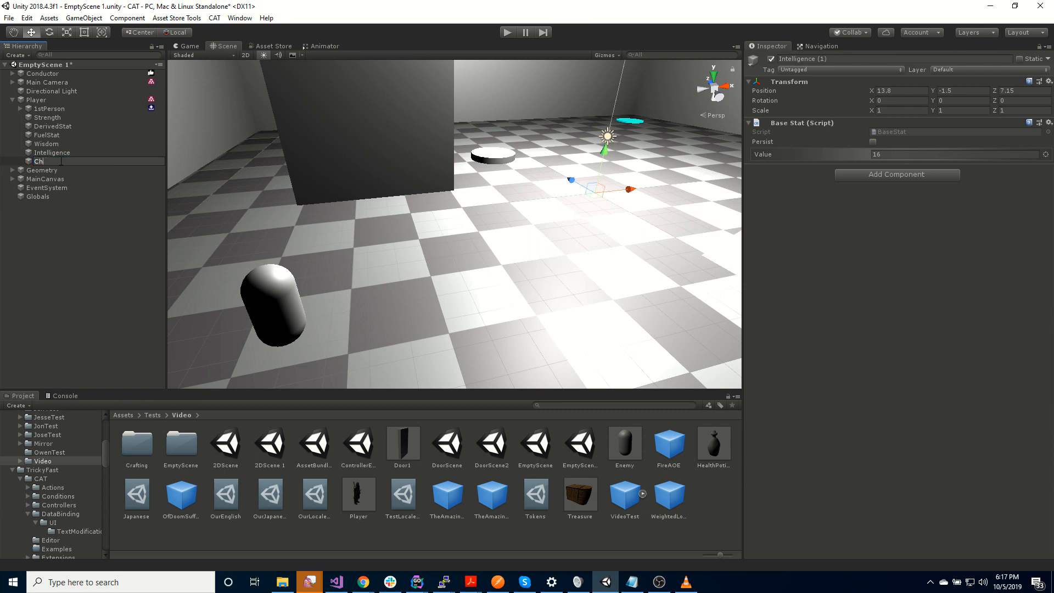
text(arisma)
key(Return)
Step: Duplicate the Charisma stat and rename the copy Dexterity
key(ctrl+d)
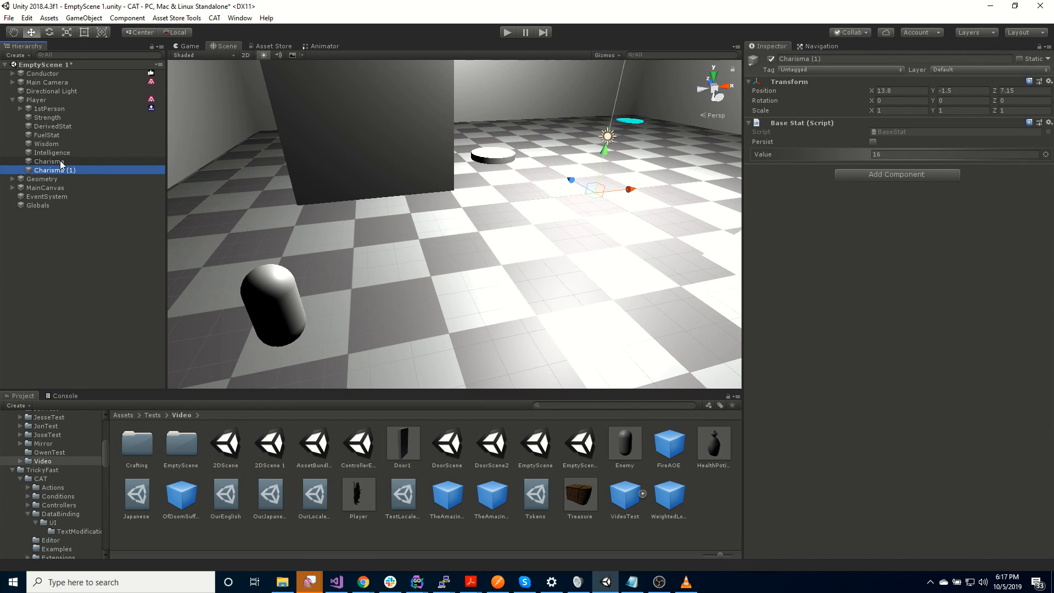
double_click(67, 170)
click(66, 171)
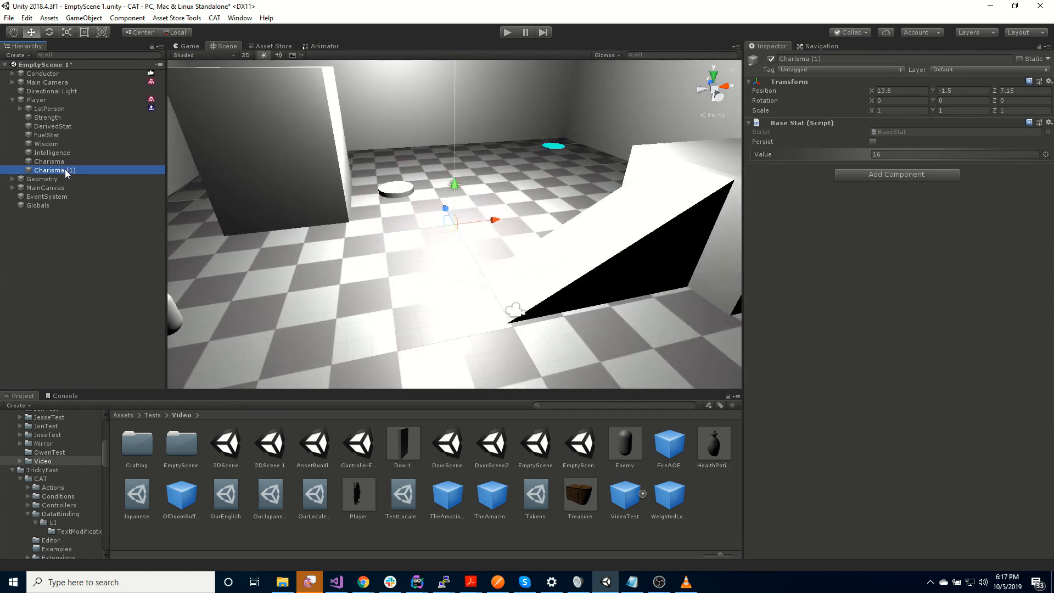
text(Dexterety)
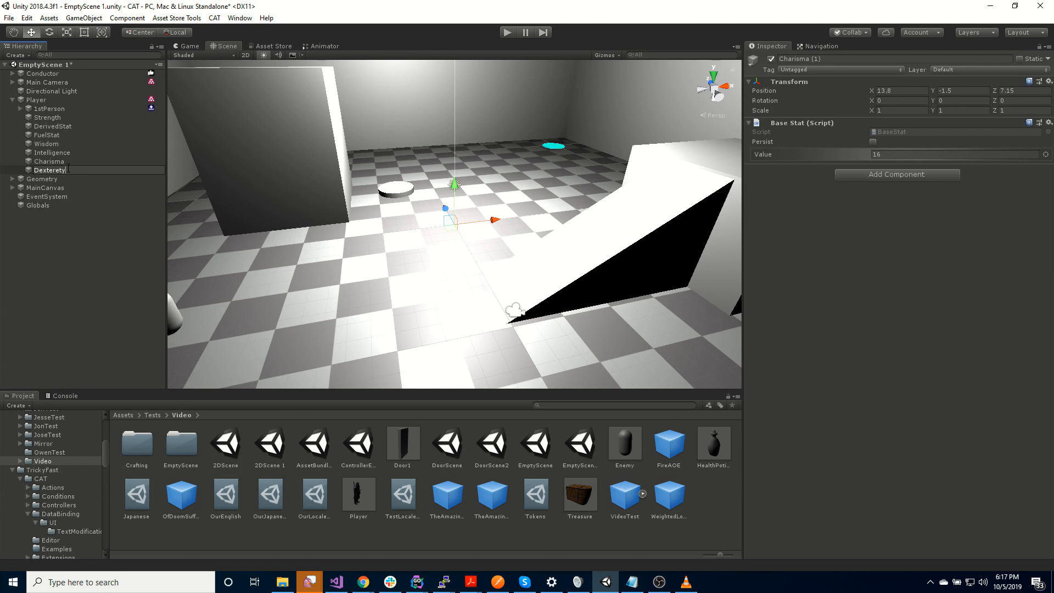
key(BackSpace)
key(BackSpace)
key(BackSpace)
key(BackSpace)
text(erity)
key(Return)
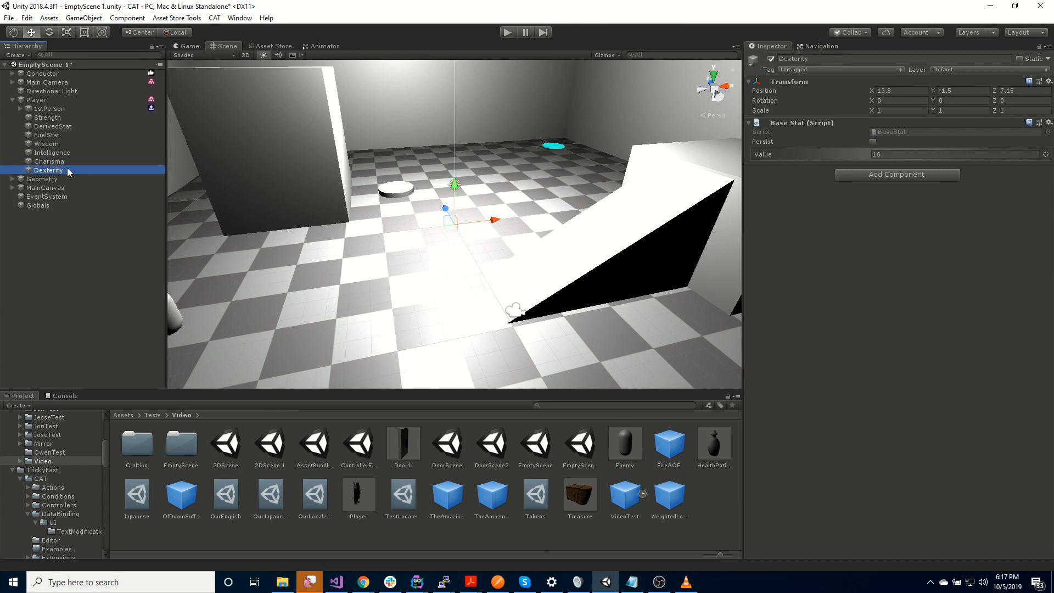
Step: Move Wisdom, Intelligence, Charisma and Dexterity together to directly below Strength among the Player's children
click(363, 582)
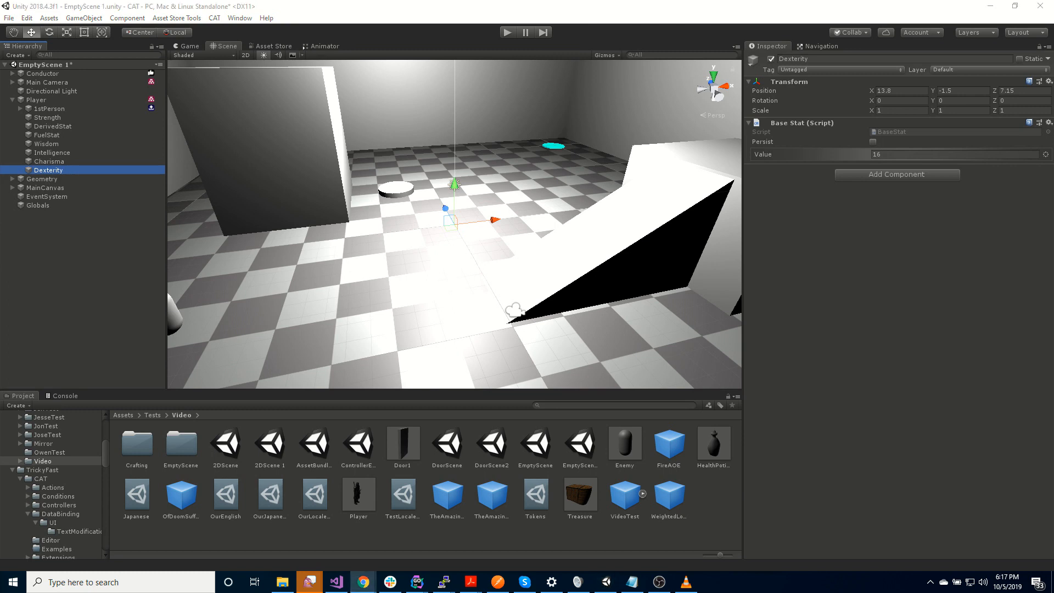
shift+click(53, 143)
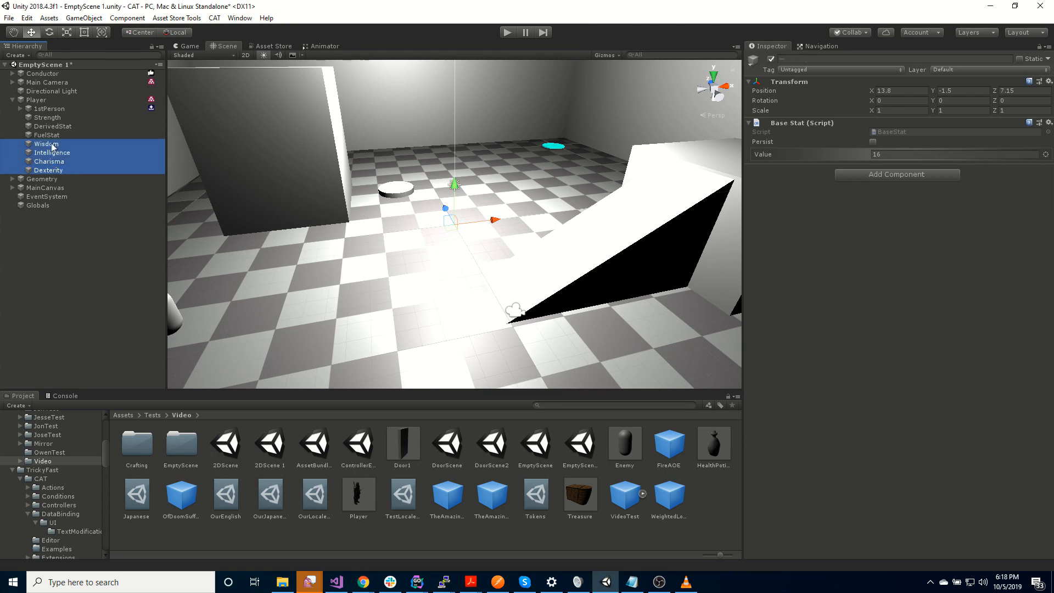
drag(54, 143, 56, 124)
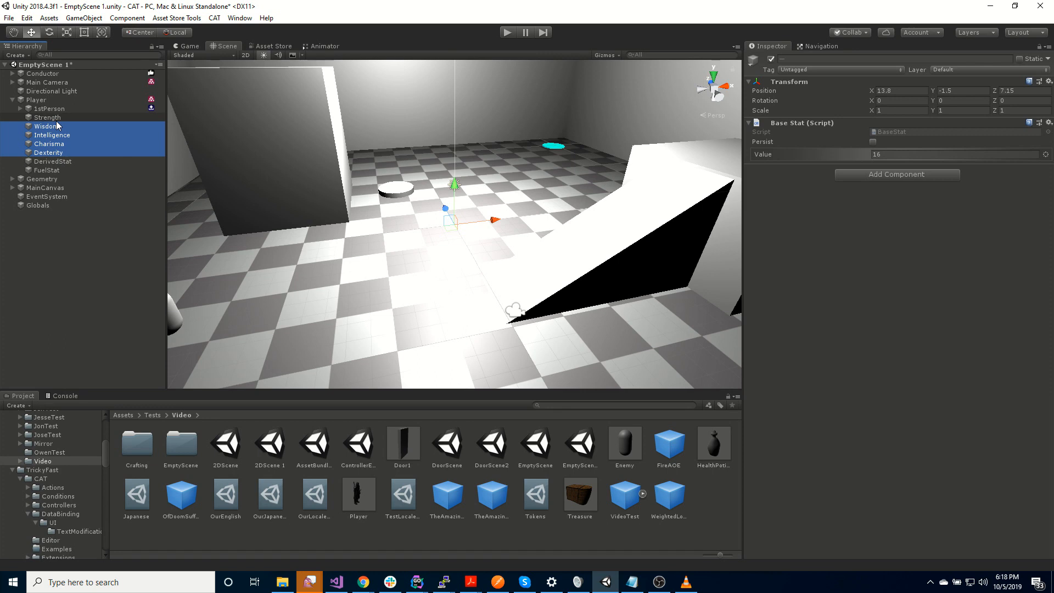
Step: Set the Base Stat value of Wisdom to 14 and of Intelligence to 18
click(52, 127)
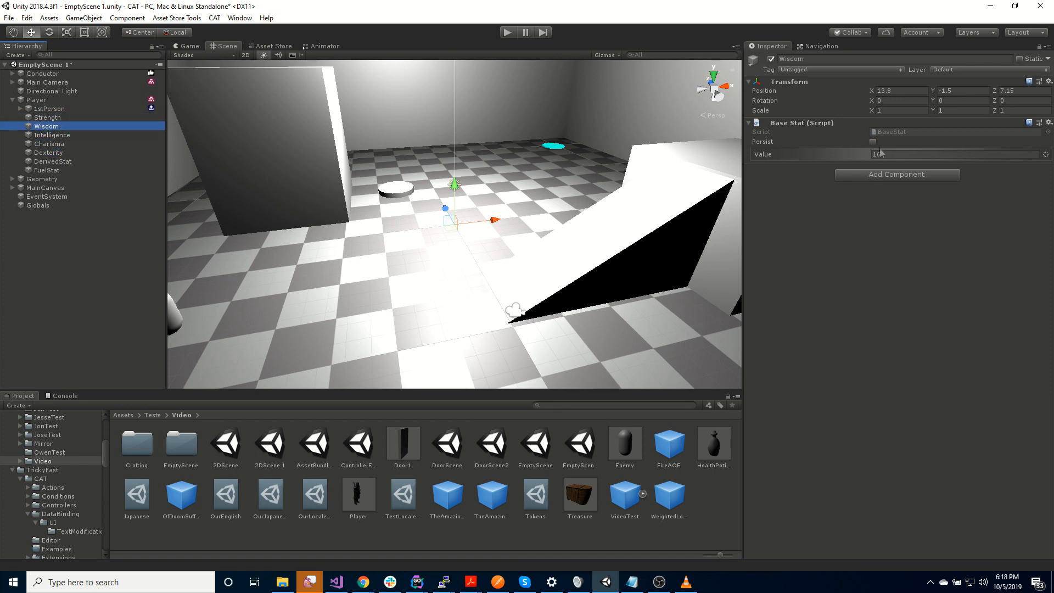
click(906, 156)
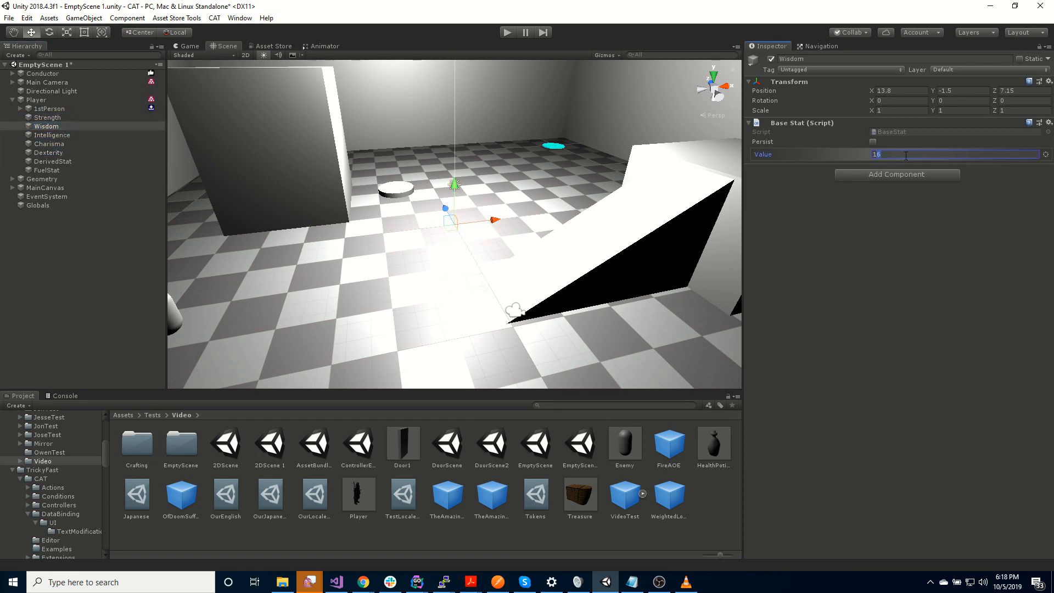
click(52, 135)
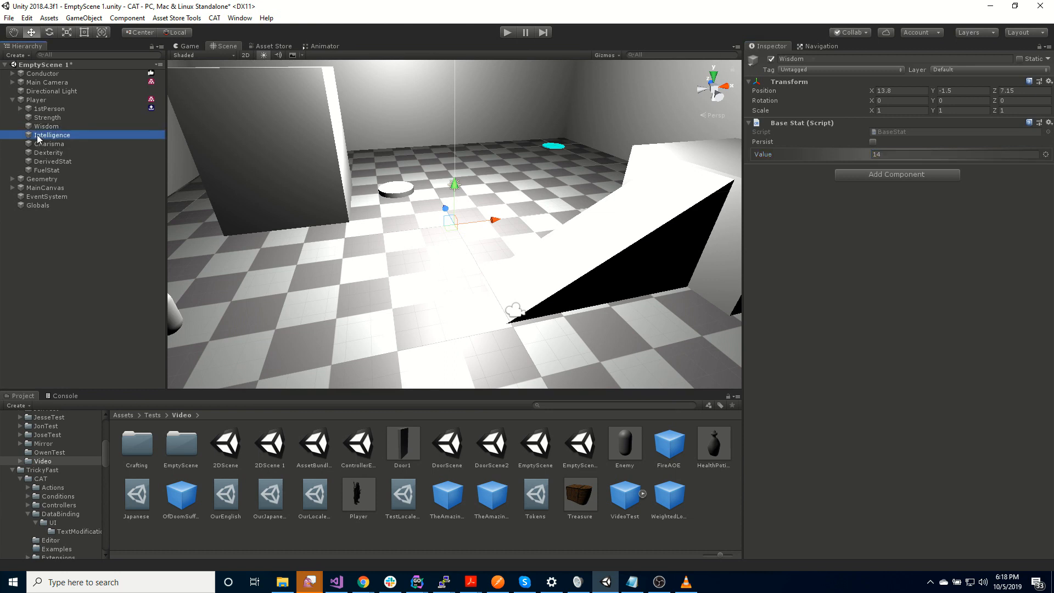
click(898, 154)
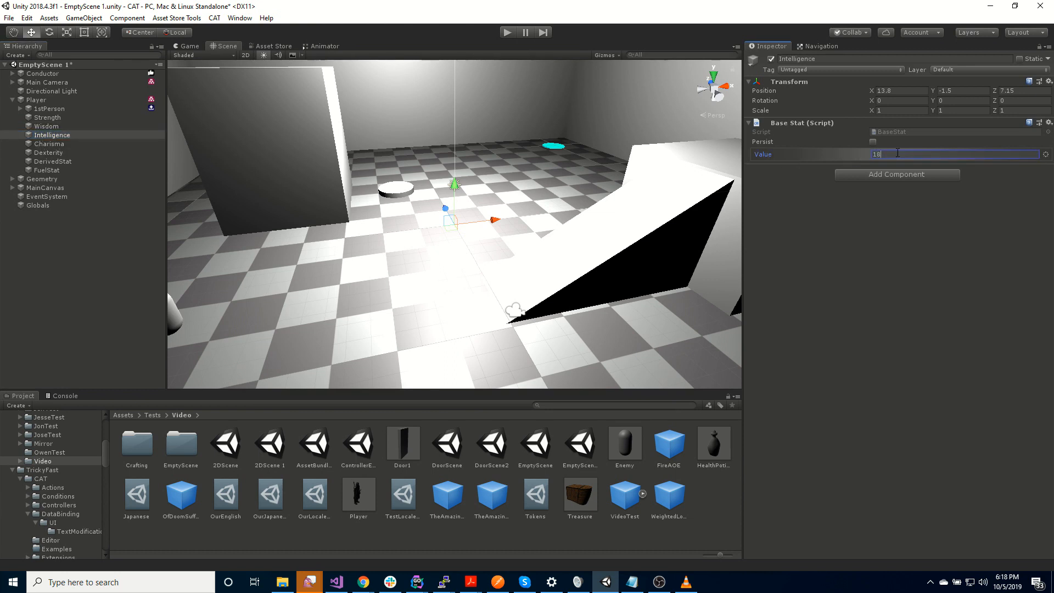
Step: Set the Base Stat value of Charisma to 12 and of Dexterity to 17
click(37, 144)
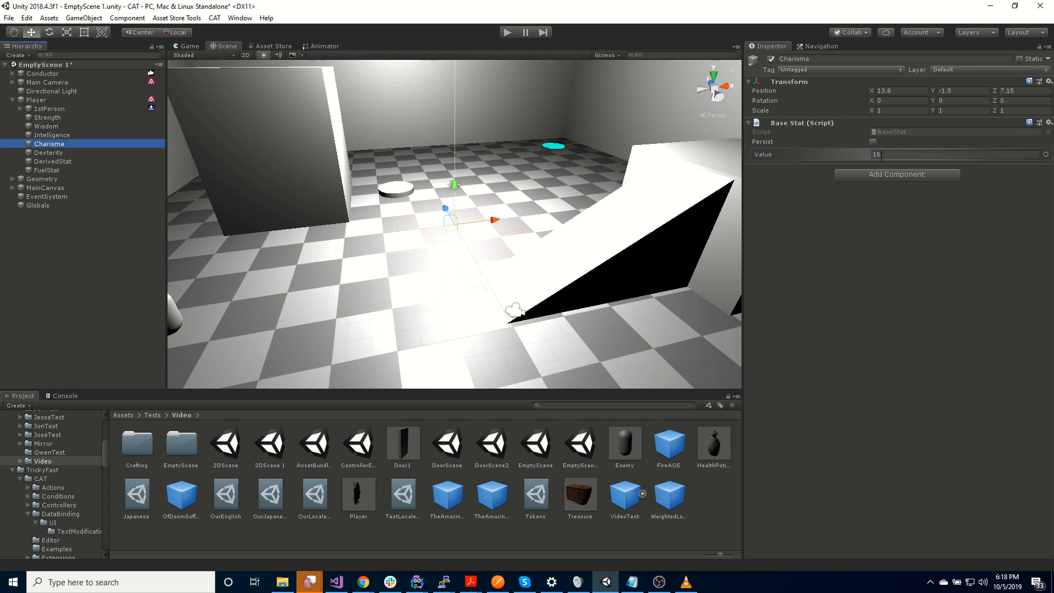
click(916, 156)
text(12)
click(79, 153)
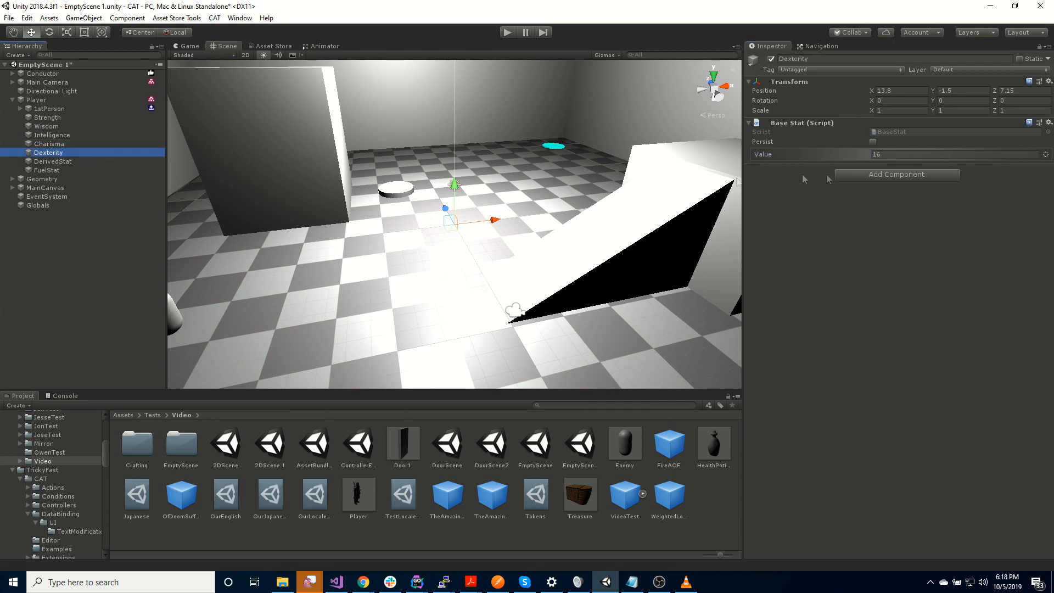
click(879, 154)
text(17)
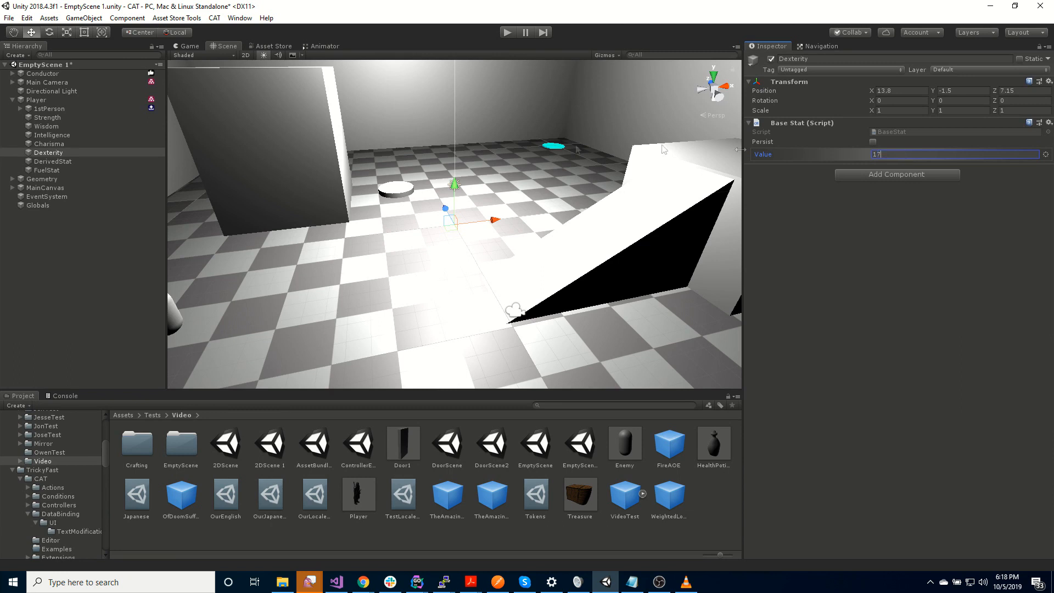
Step: Duplicate the Dexterity stat as Constitution and place it directly below Dexterity in the Player's children
click(69, 154)
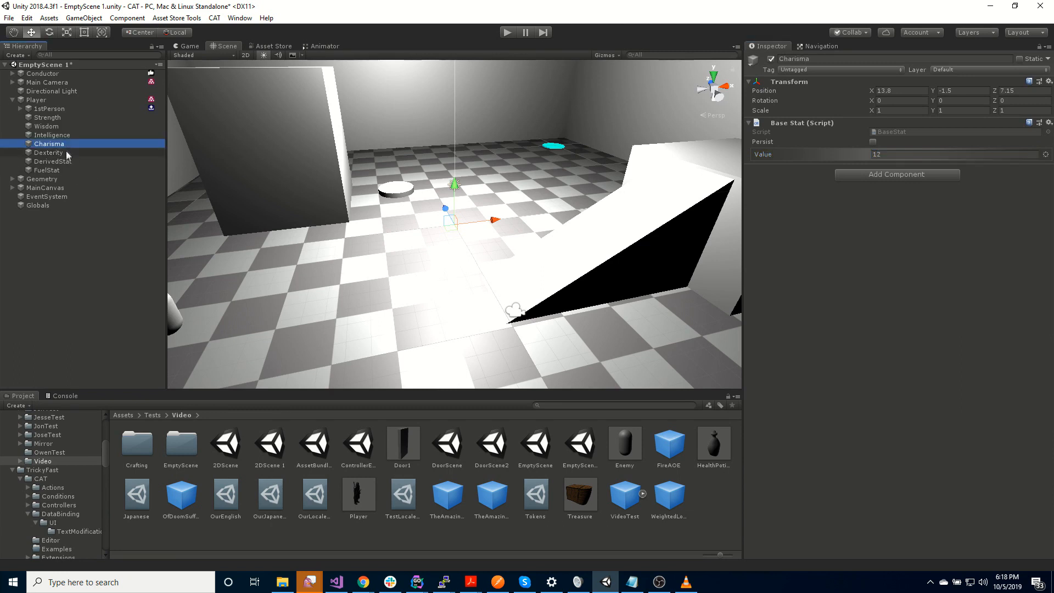
key(ctrl+d)
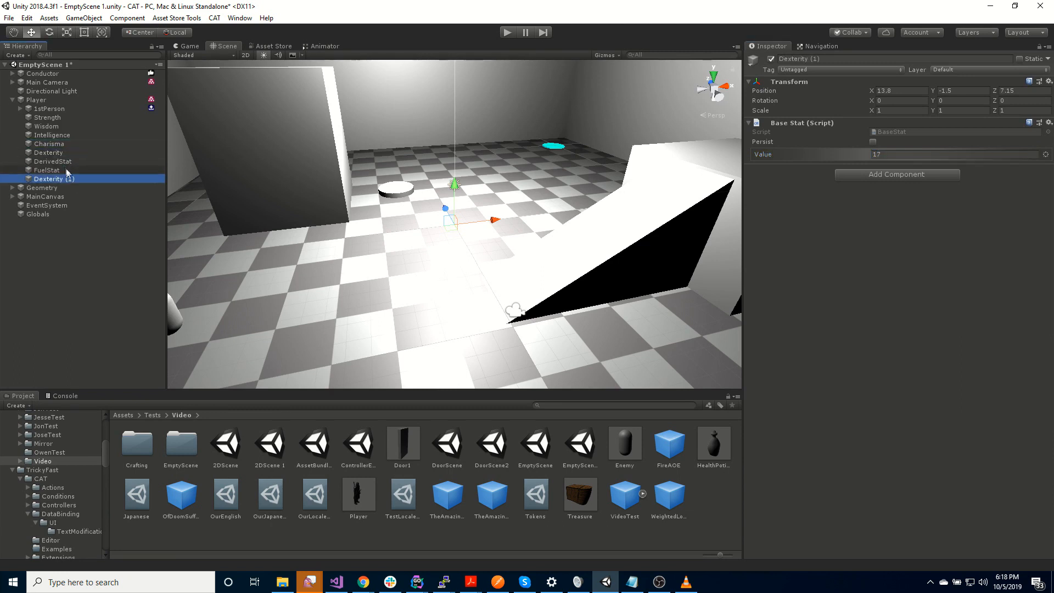
click(124, 177)
text(Constitution)
key(Return)
drag(50, 182, 52, 157)
Step: Set the Base Stat value of Constitution to 10
click(796, 153)
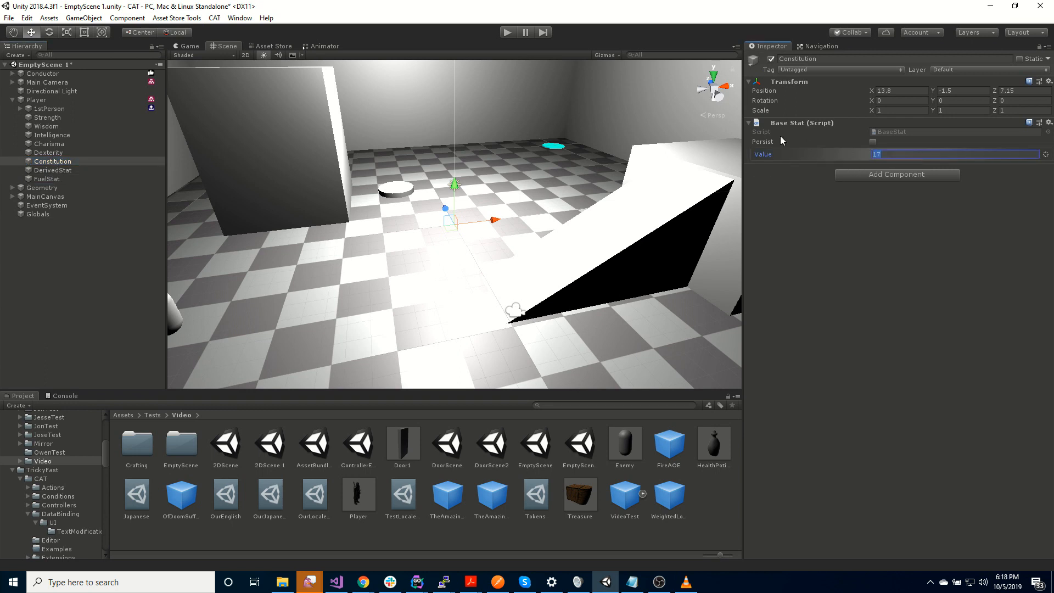
text(10)
click(967, 366)
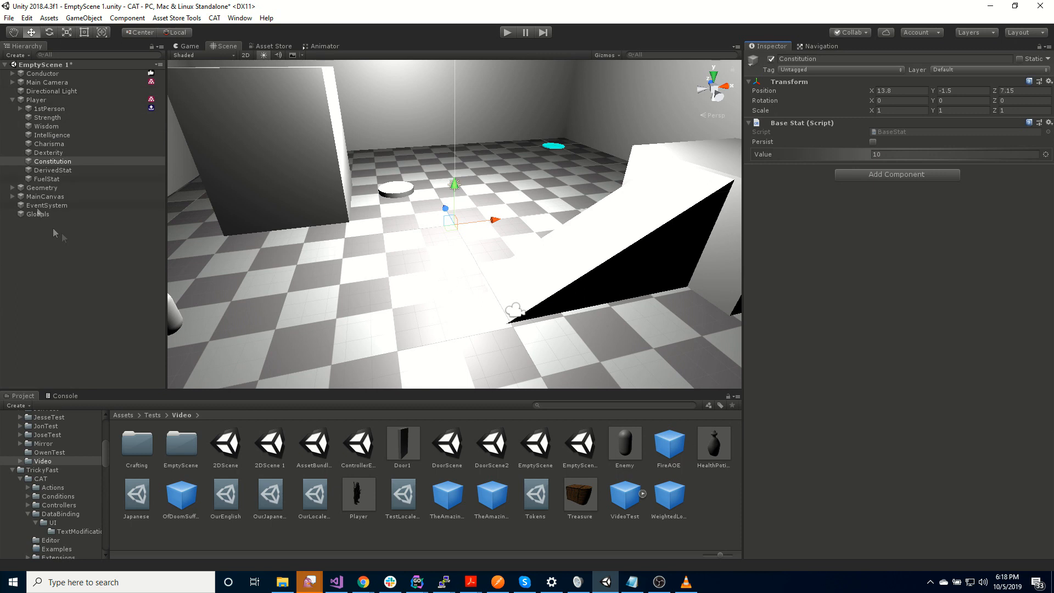
Step: Review the Base Stat values of the Player's six stats from Strength through Constitution
click(48, 153)
key(Up)
key(Up)
key(Up)
key(Up)
key(Down)
key(Down)
key(Down)
key(Down)
key(Down)
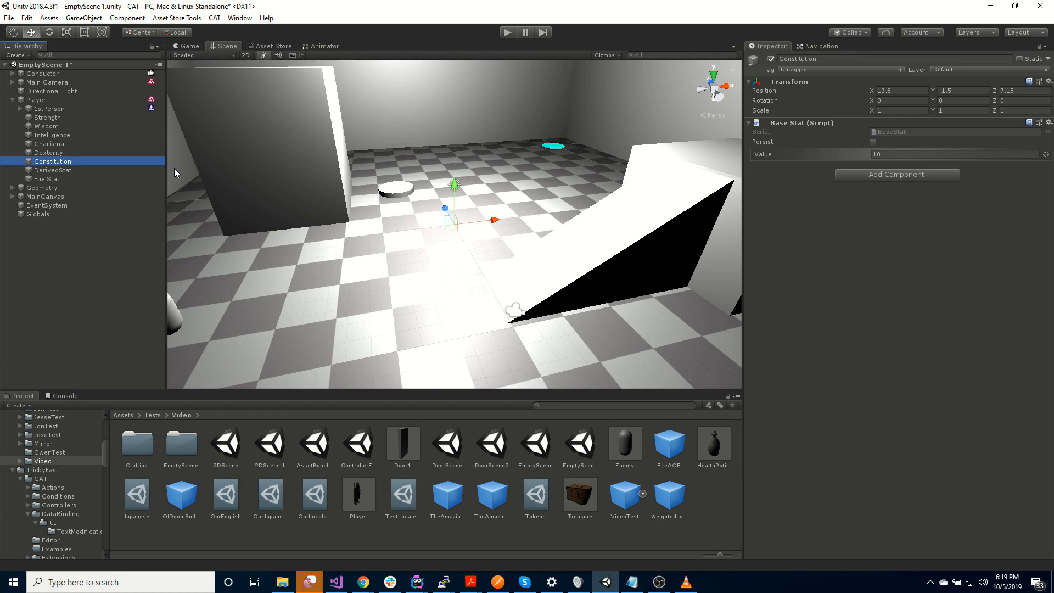
key(Up)
key(Up)
key(Up)
key(Up)
key(Up)
key(Down)
key(Down)
key(Down)
key(Down)
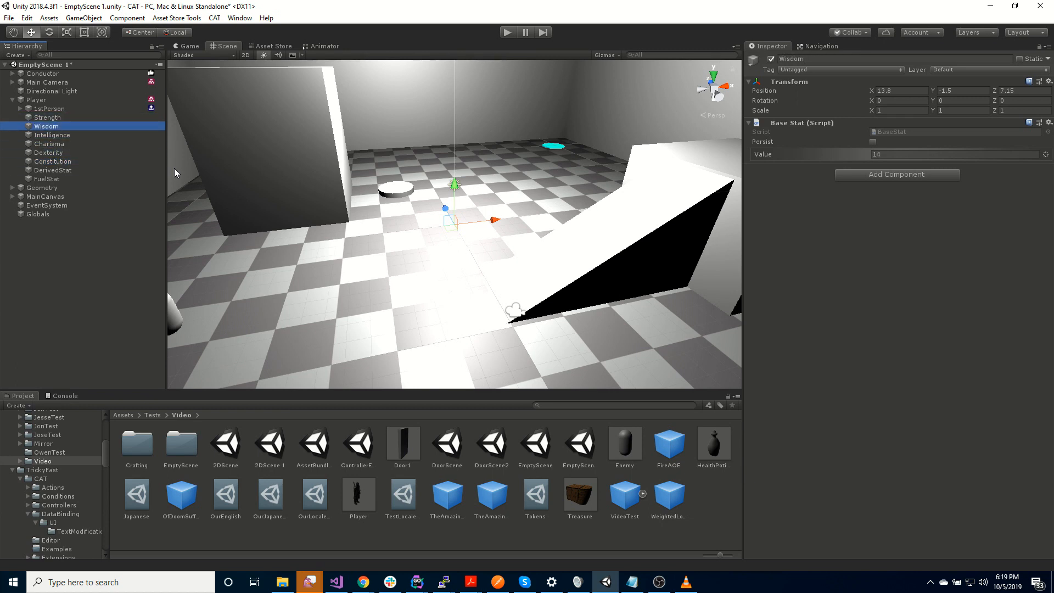
Step: Expand the Operations of the Player's DerivedStat and set its empty Reference Name to Strength, keeping the Owner reference
key(Down)
key(Down)
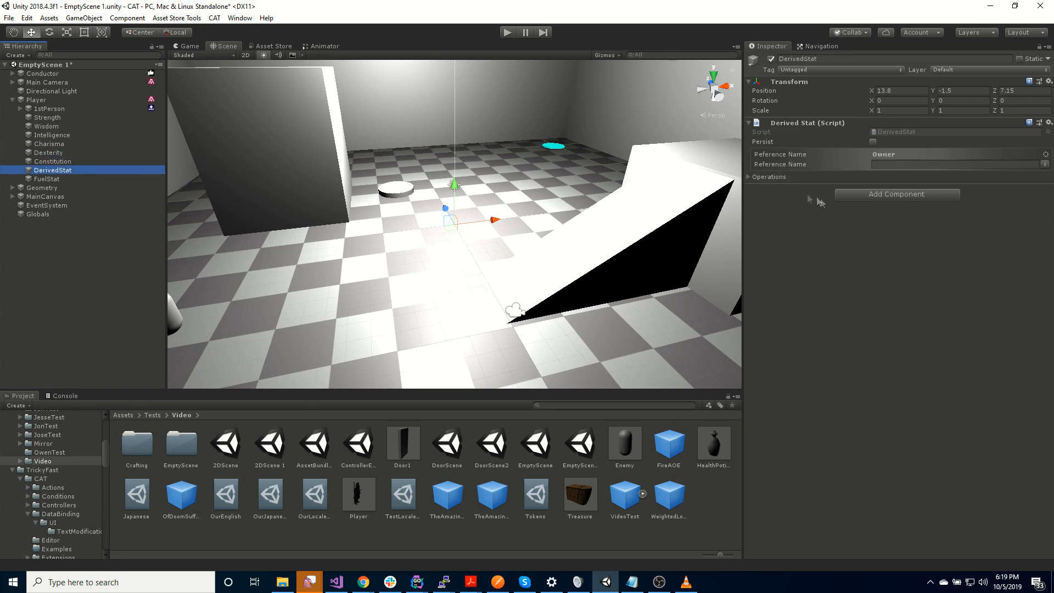
click(750, 177)
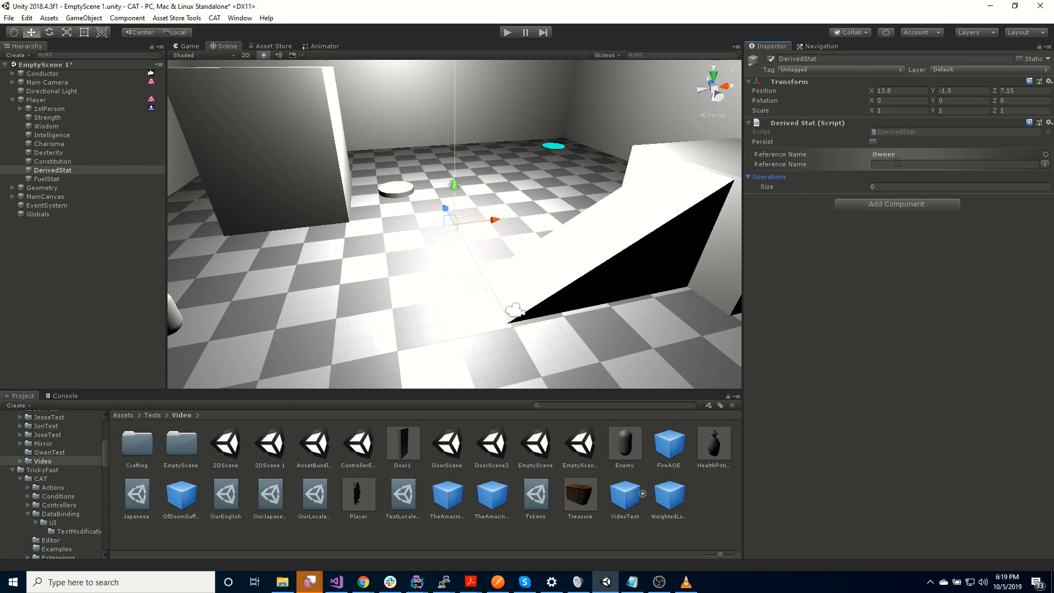
click(1047, 155)
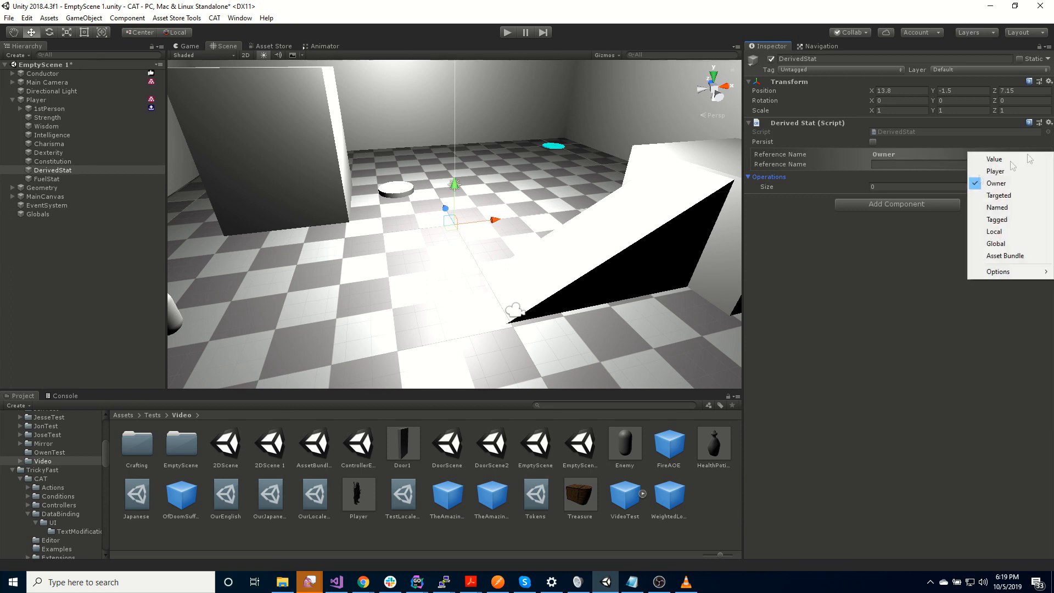
click(790, 338)
click(911, 165)
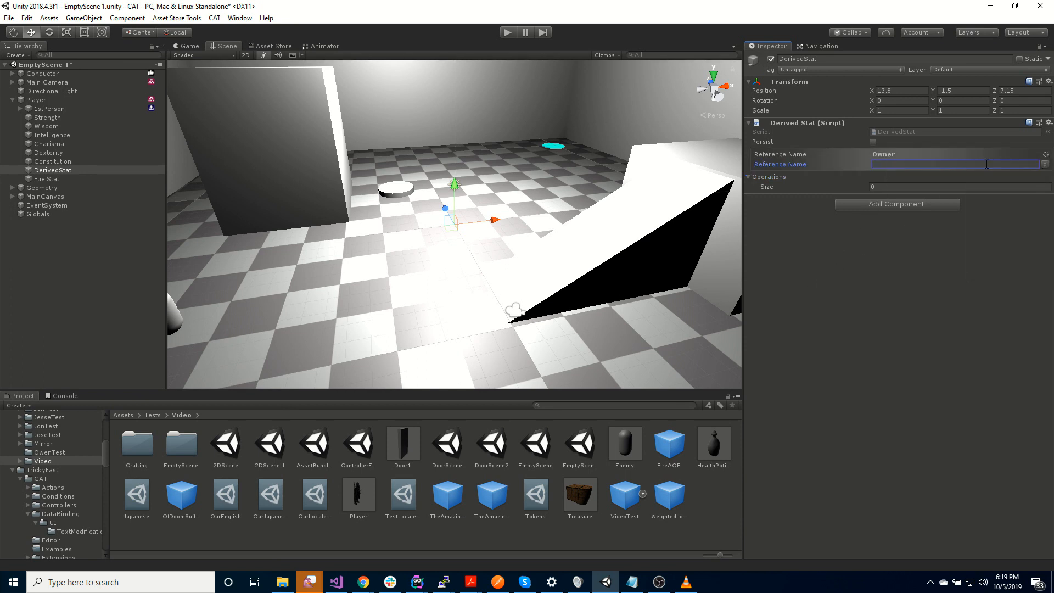
text(Strength)
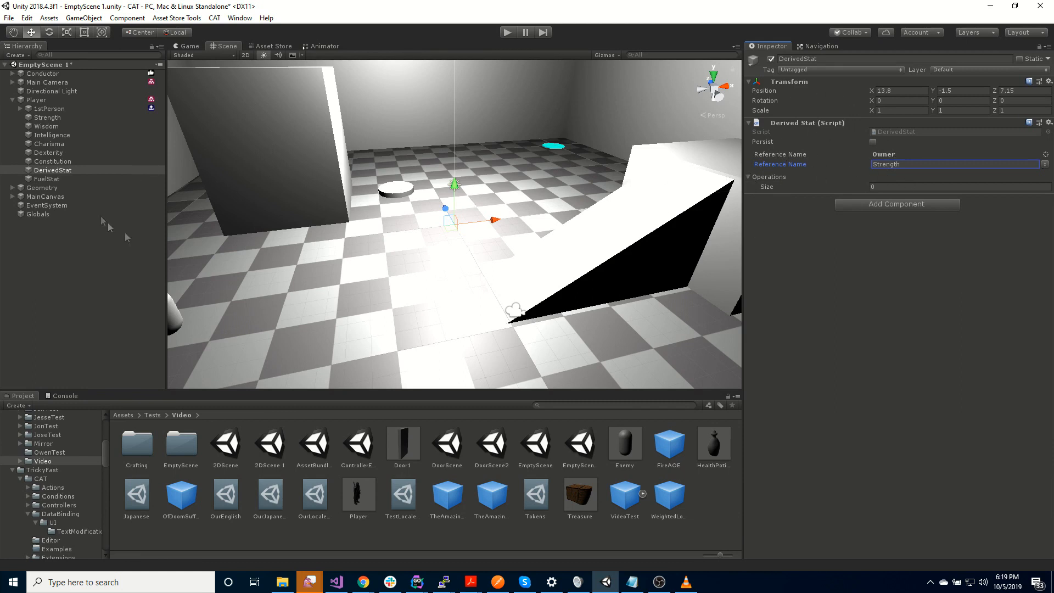
click(44, 118)
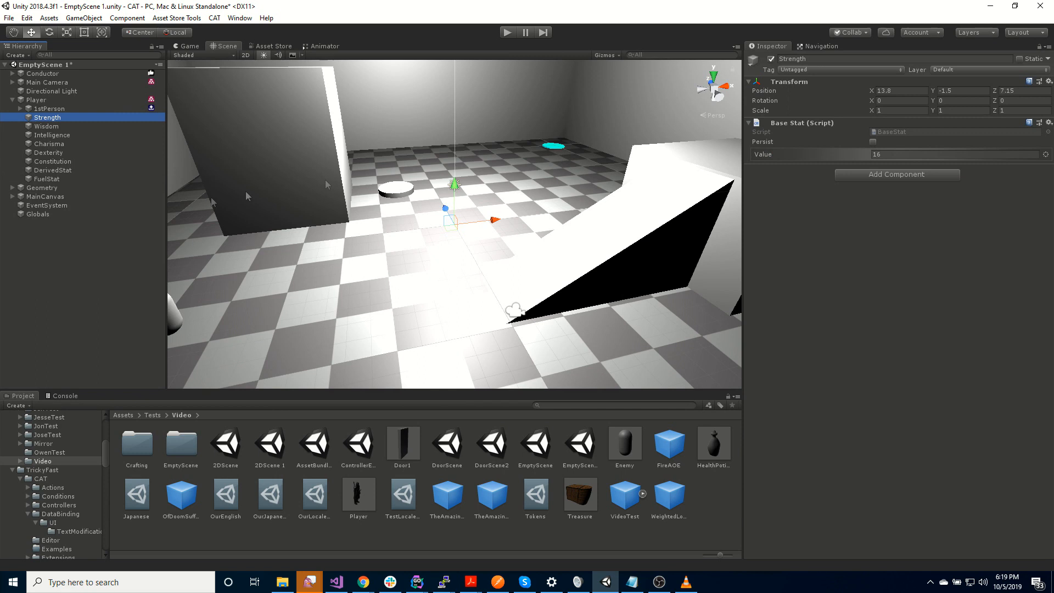
click(67, 171)
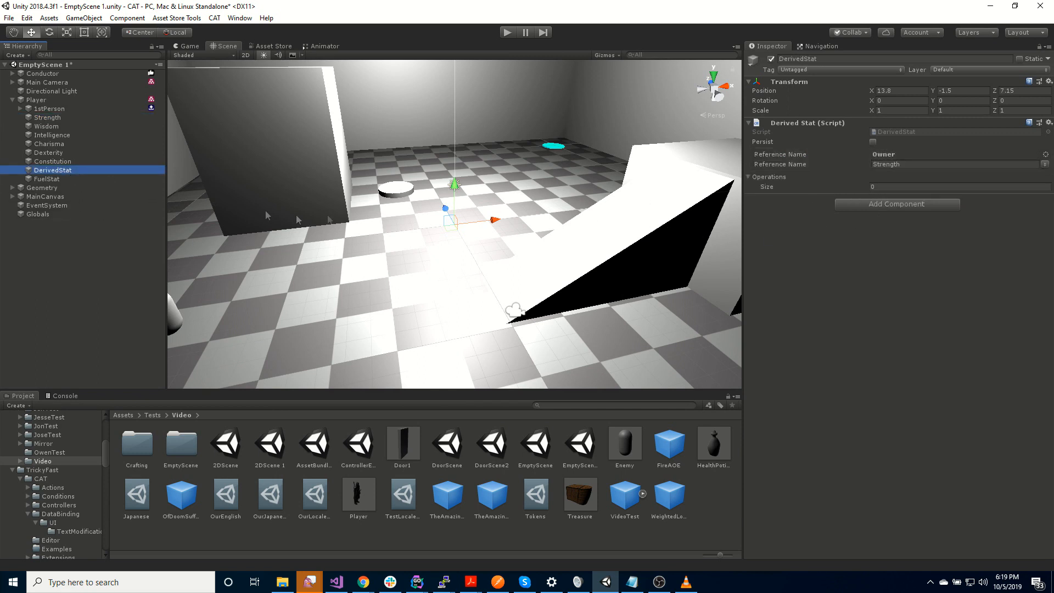
Step: Rename the Player's DerivedStat object as AttackDamage
click(72, 170)
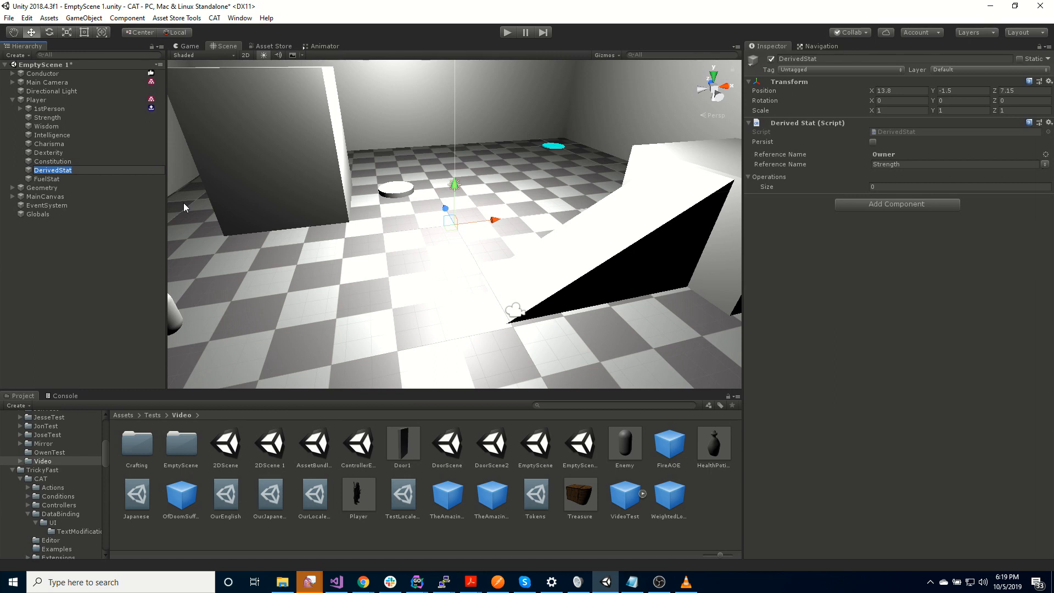
text(AttackDamage)
key(Return)
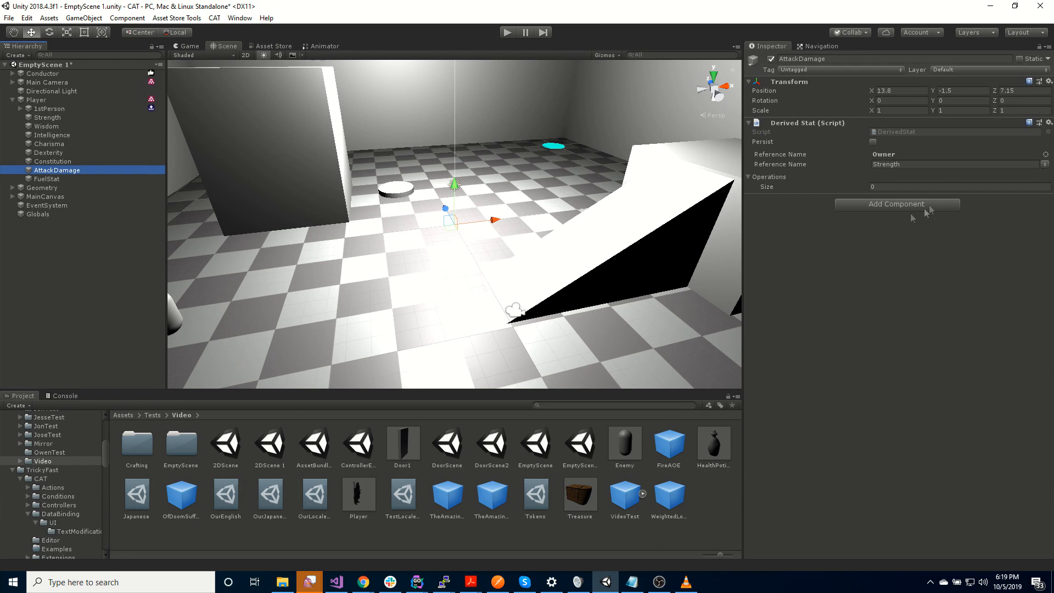
Step: Give AttackDamage's Derived Stat one operation that divides by a Value of 18
drag(873, 187, 776, 167)
text(1)
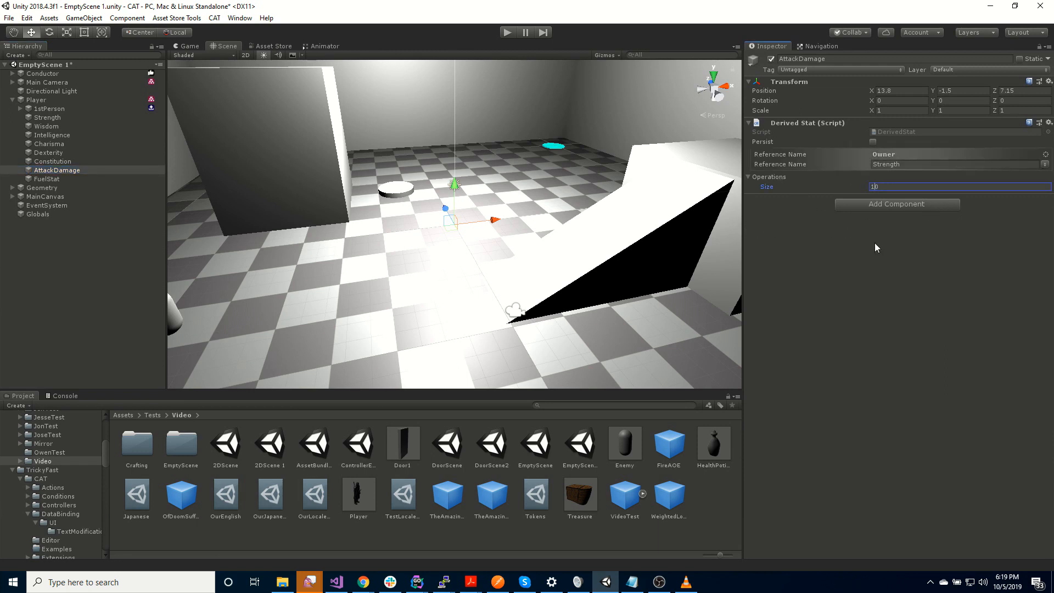
key(Delete)
key(Return)
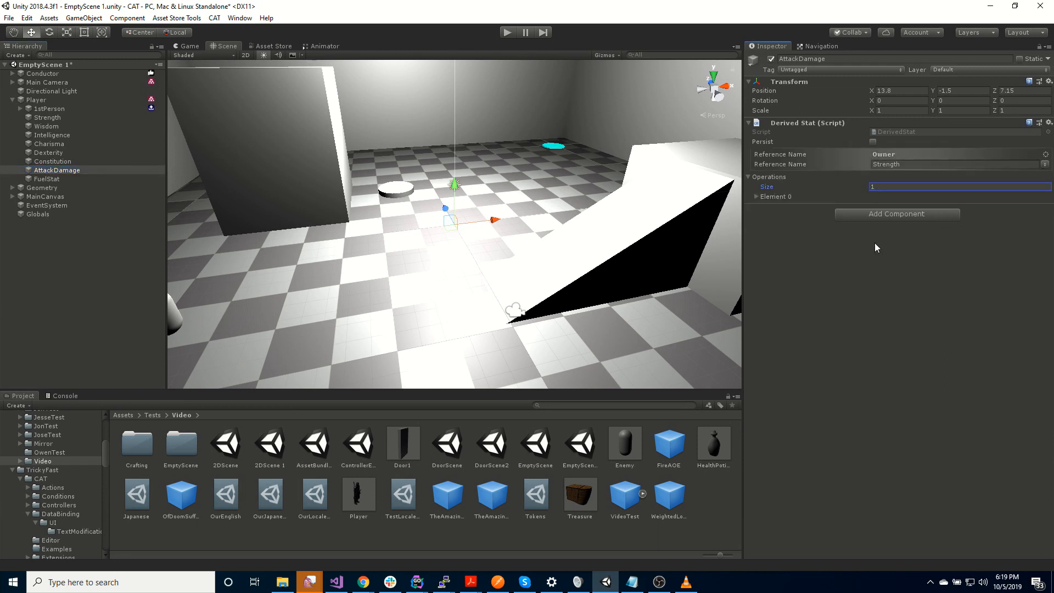
click(756, 196)
click(901, 207)
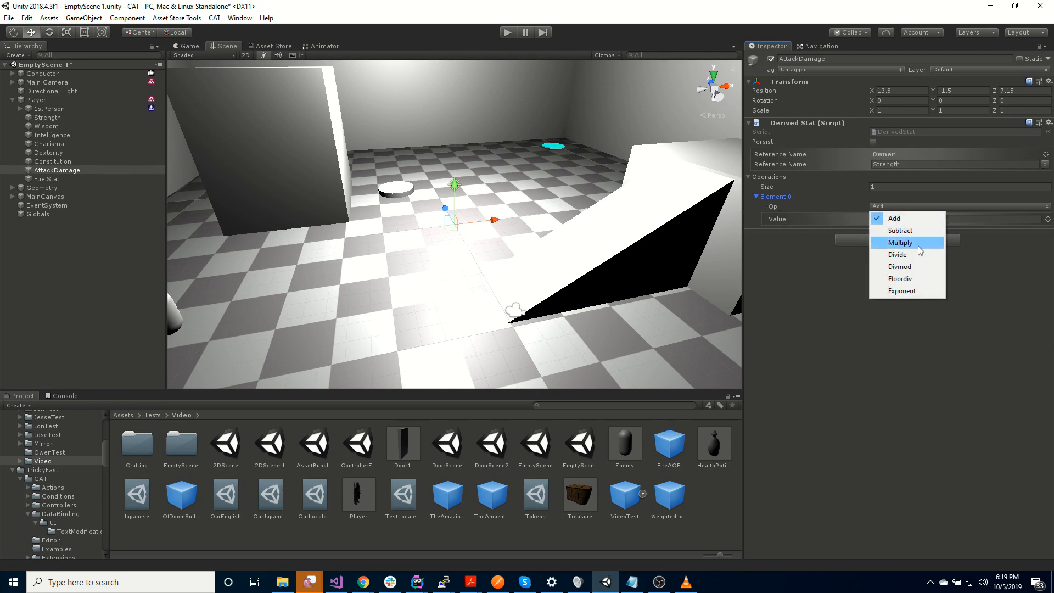
click(899, 254)
click(814, 216)
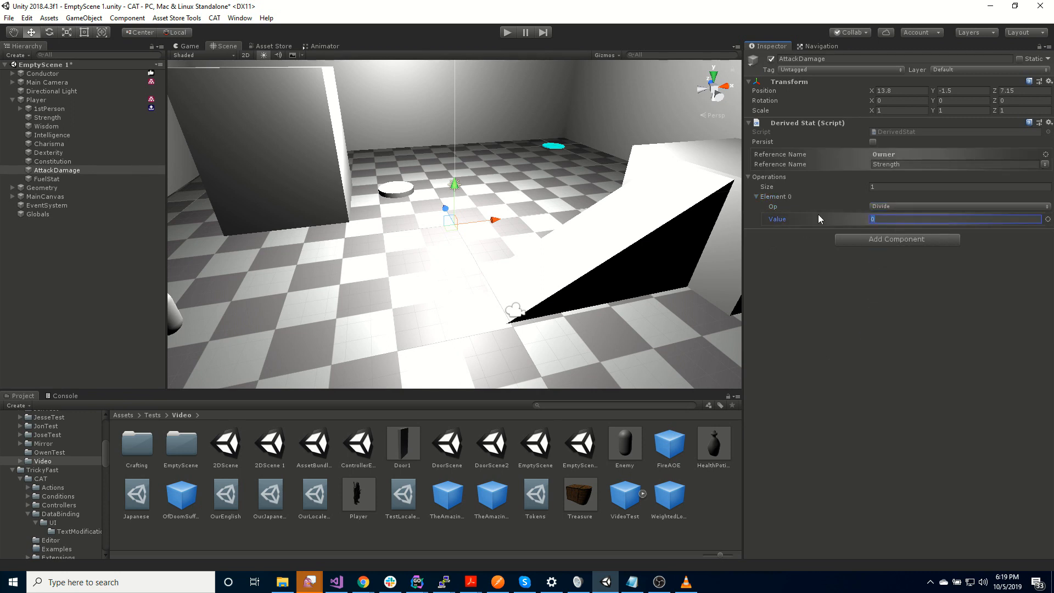
text(18)
Step: Increase the Operations size to 2 and set the Op of Element 1 to Multiply
click(870, 187)
text(2)
key(Return)
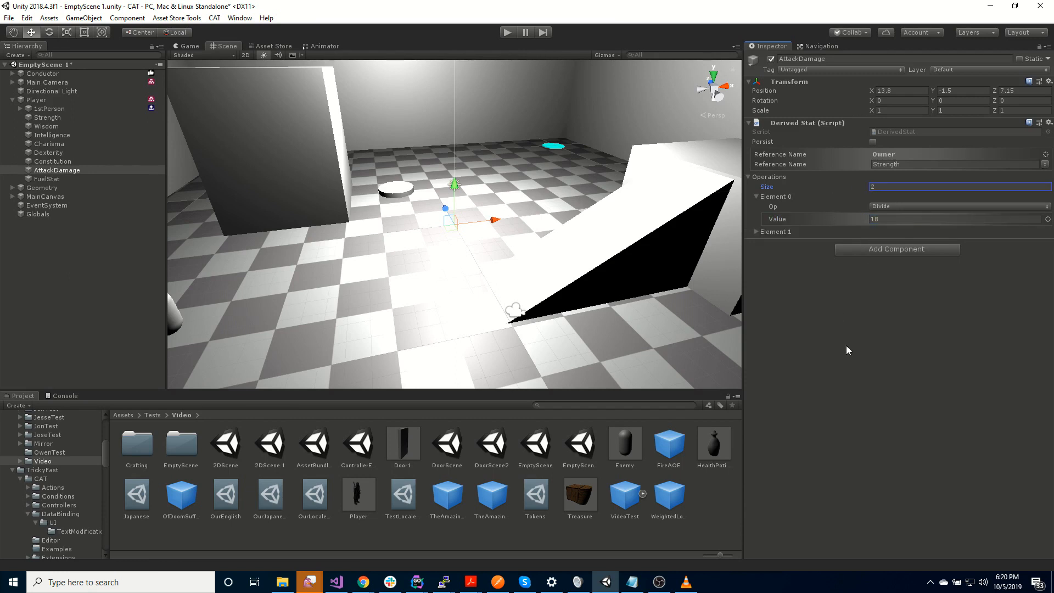
click(755, 232)
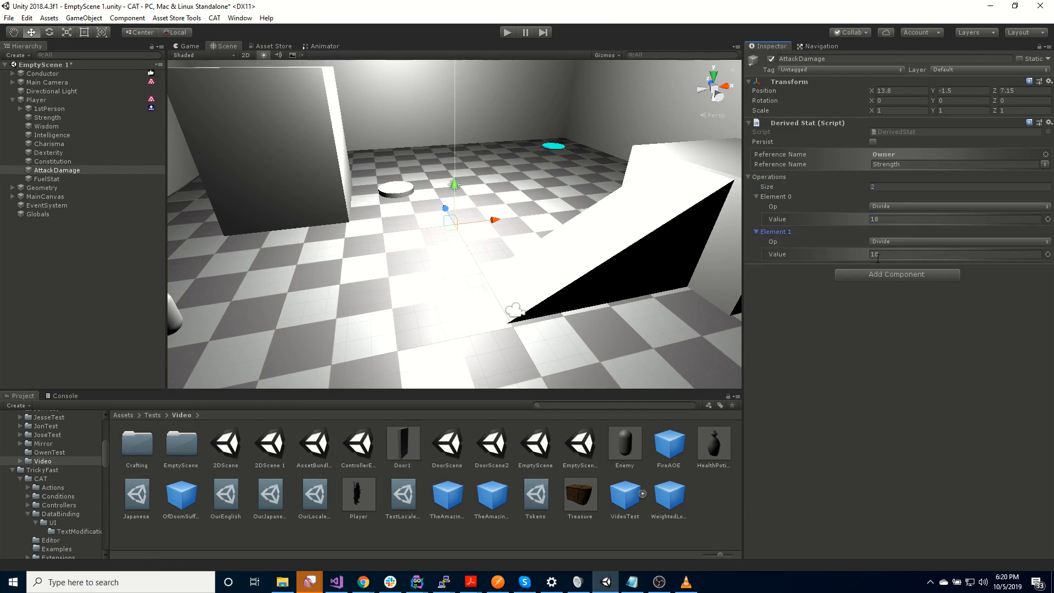
click(904, 243)
click(904, 281)
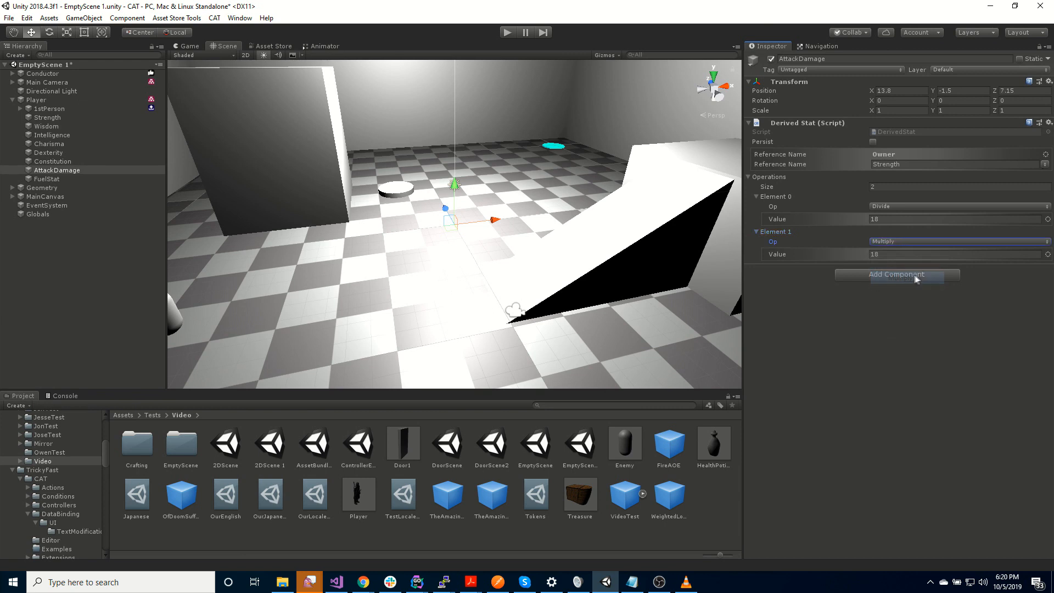
key(Tab)
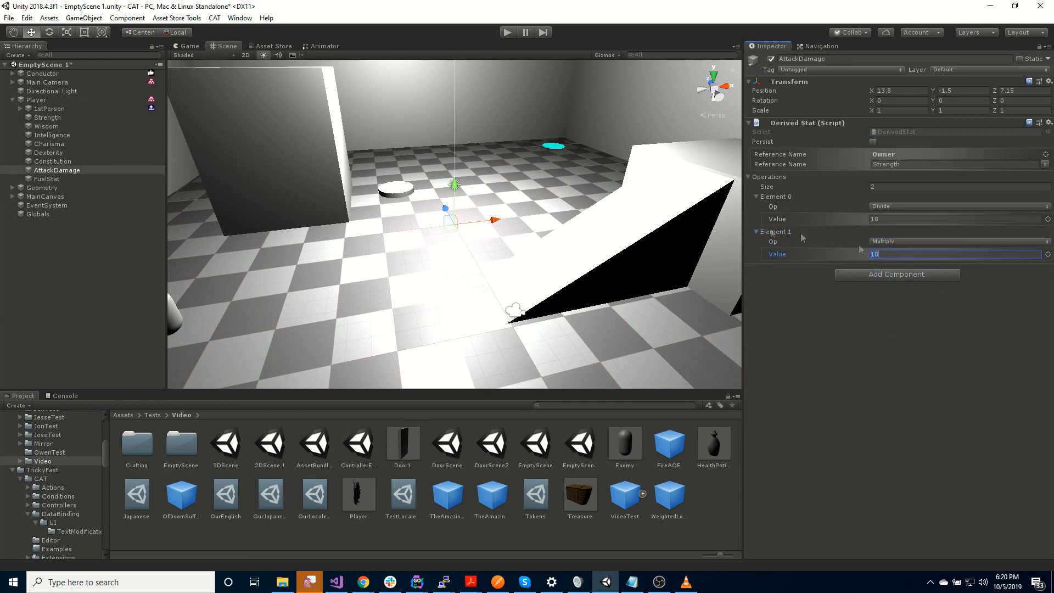
Step: Switch Element 1's plain Value to an Owner reference and set its Reference Name to Dexterity
click(900, 243)
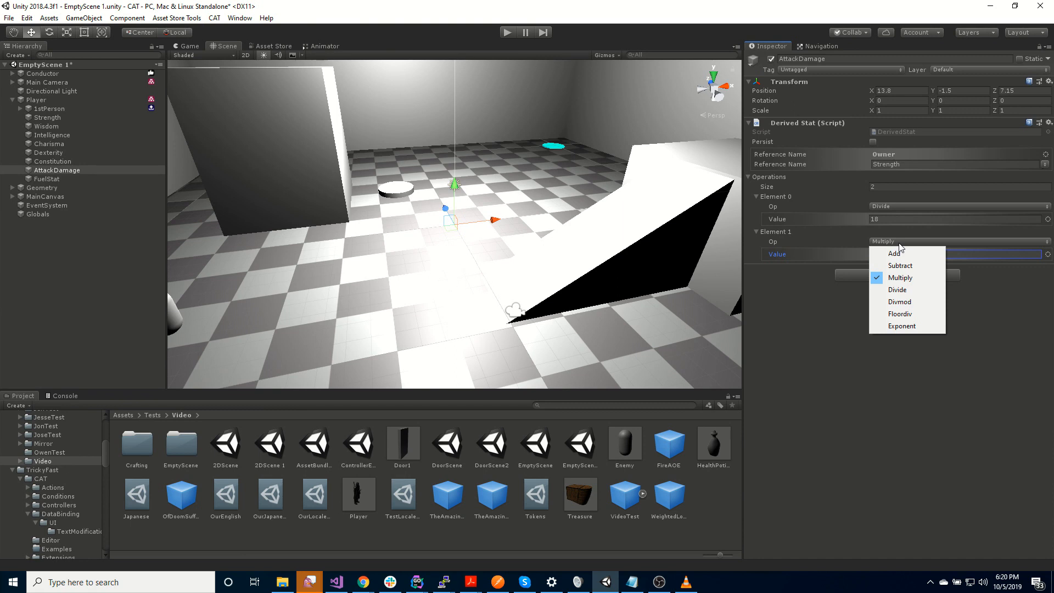
key(Escape)
click(1047, 254)
click(997, 285)
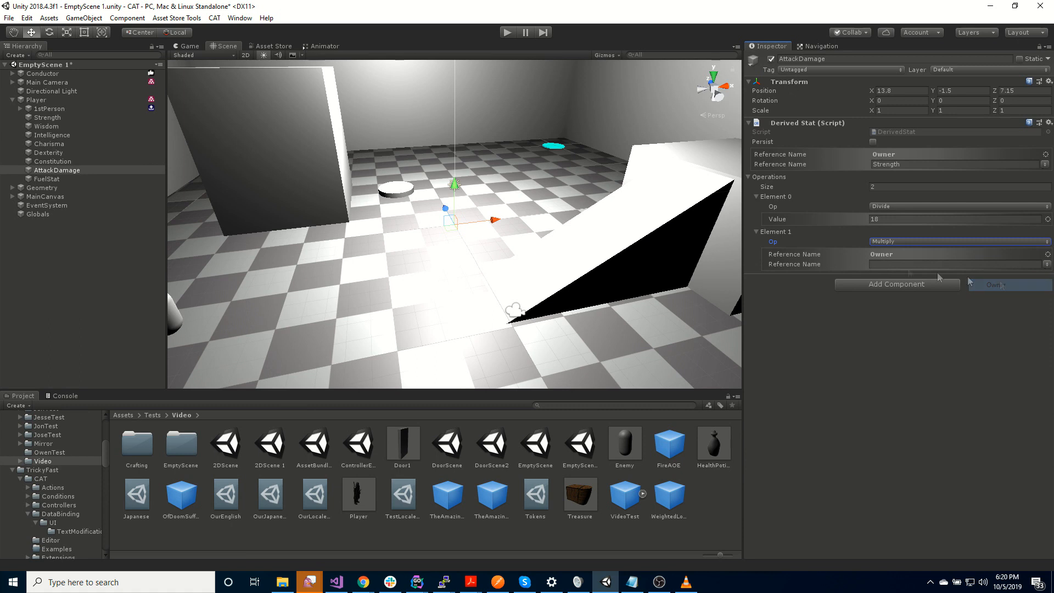
click(918, 264)
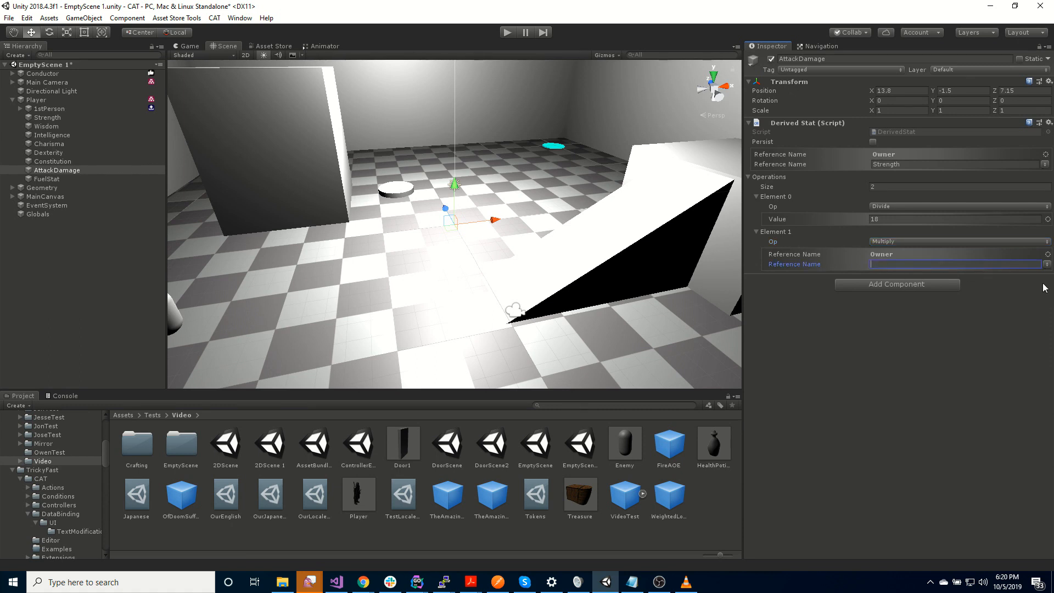
text(Dextere)
text(ty)
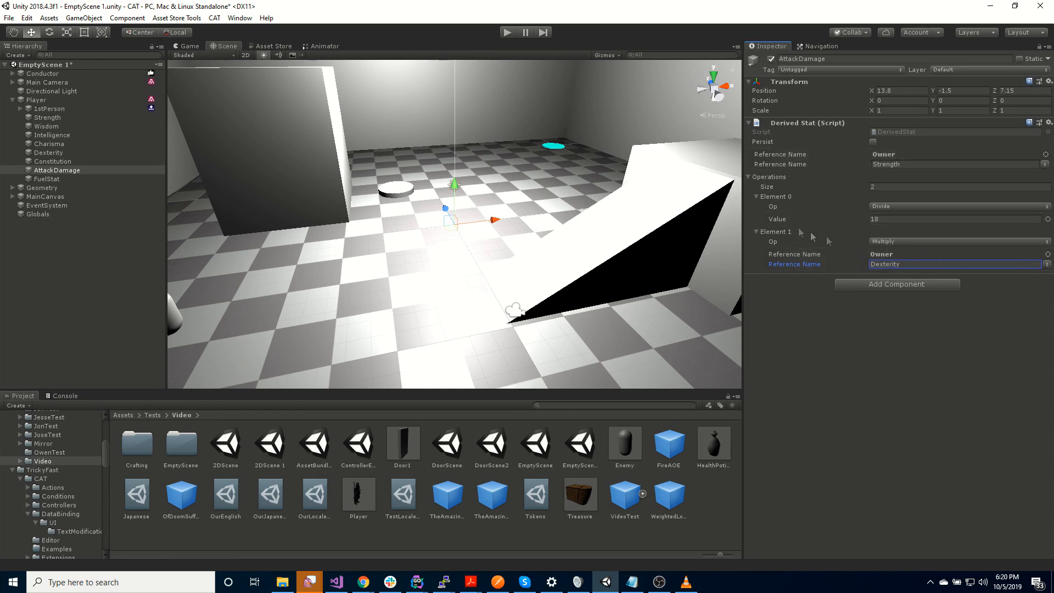
Step: Increase the Operations size to 3 and set the Op of Element 2 to Divide
click(892, 186)
text(3)
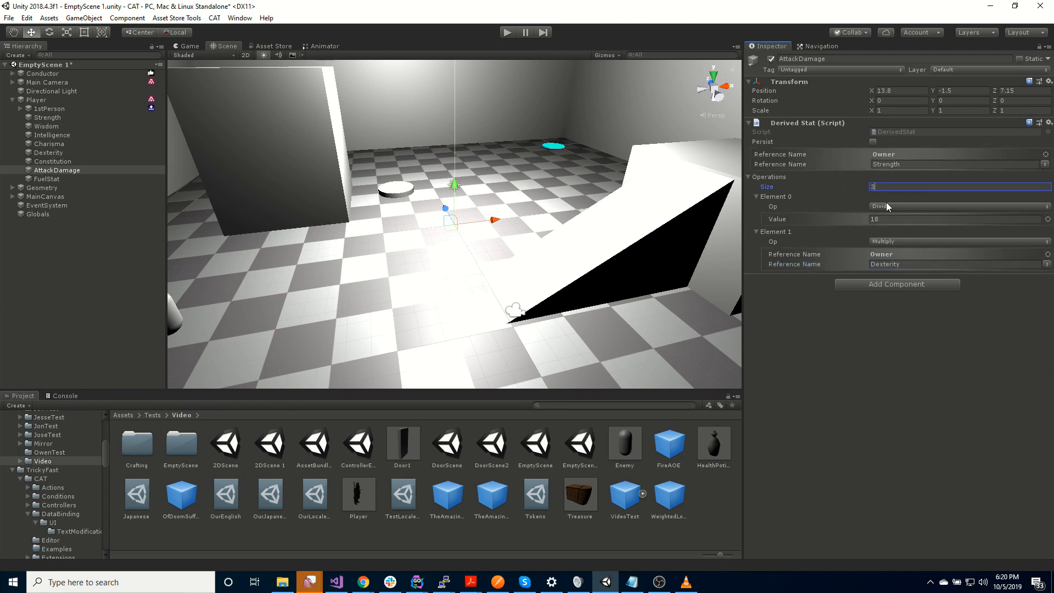
key(Return)
click(757, 276)
click(920, 286)
click(917, 335)
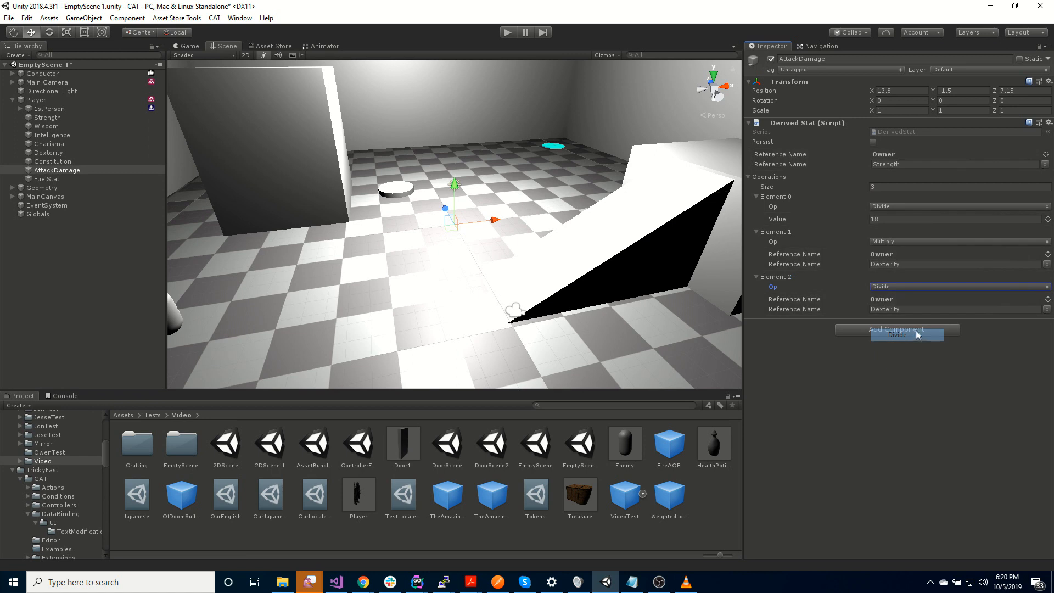
Step: Switch Element 2's Owner reference to a plain Value and set it to 36
click(919, 307)
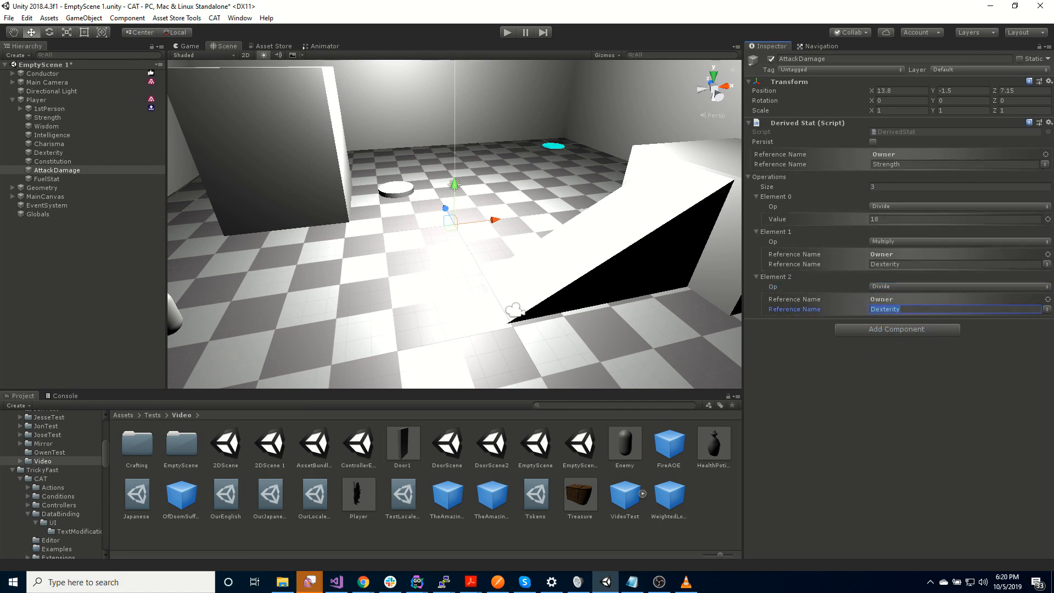
click(1048, 299)
click(1018, 307)
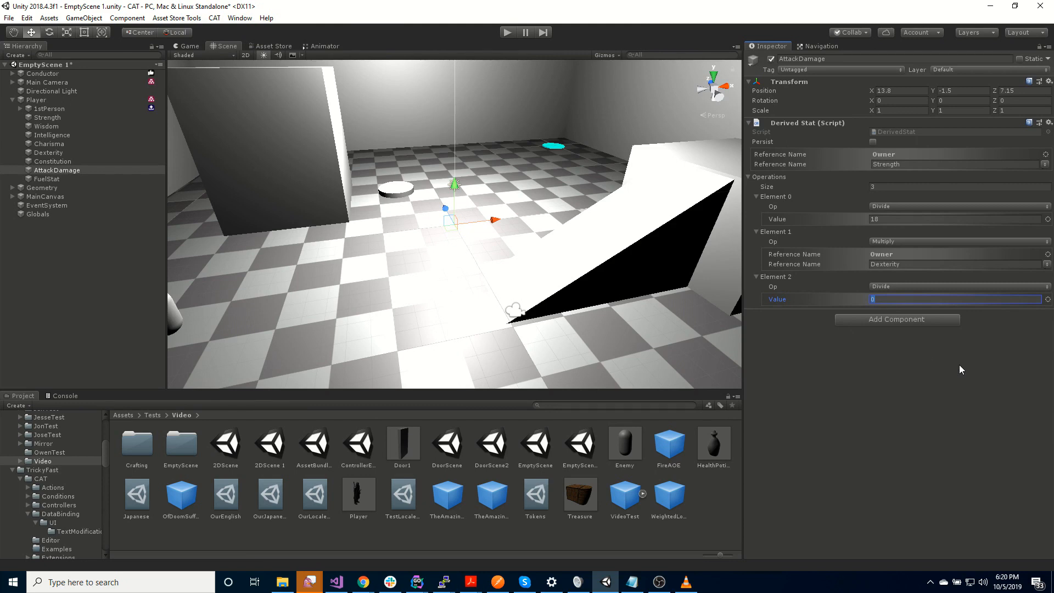
text(36)
click(912, 443)
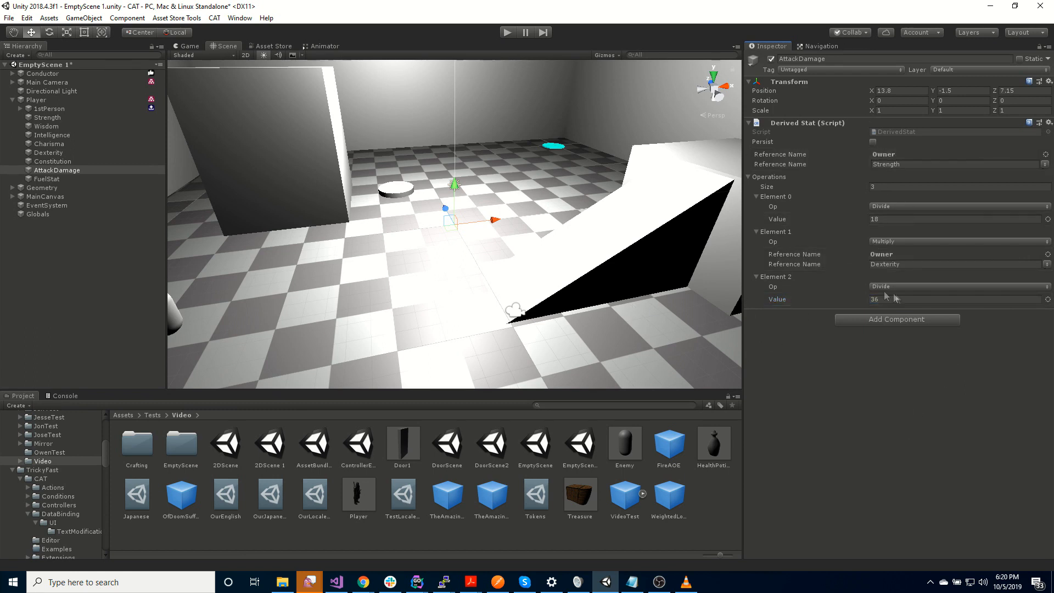
Step: Change the Value of Element 2 to 72 and finally to 18
click(808, 298)
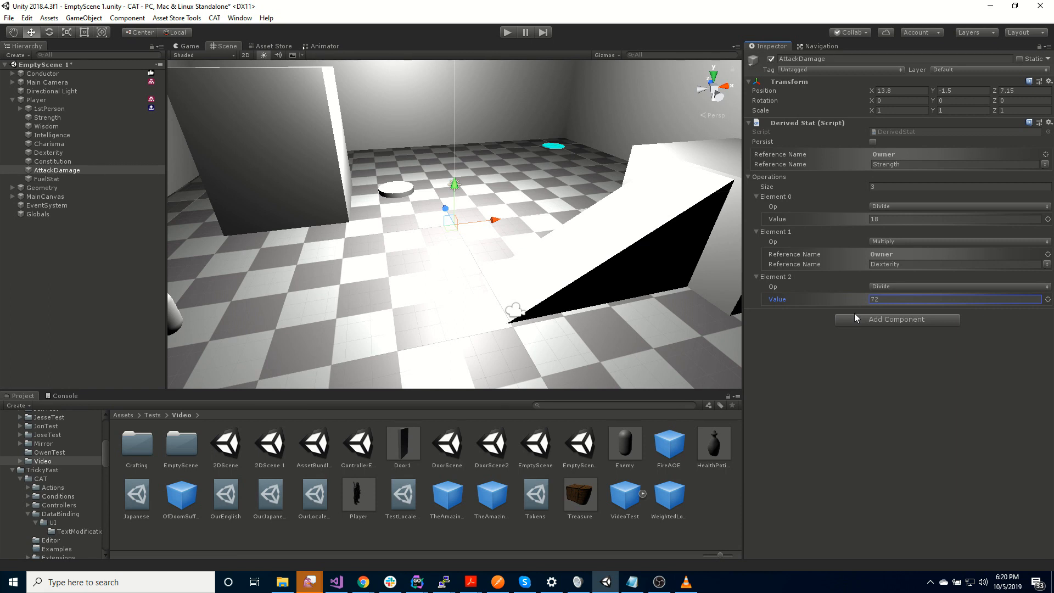
click(875, 420)
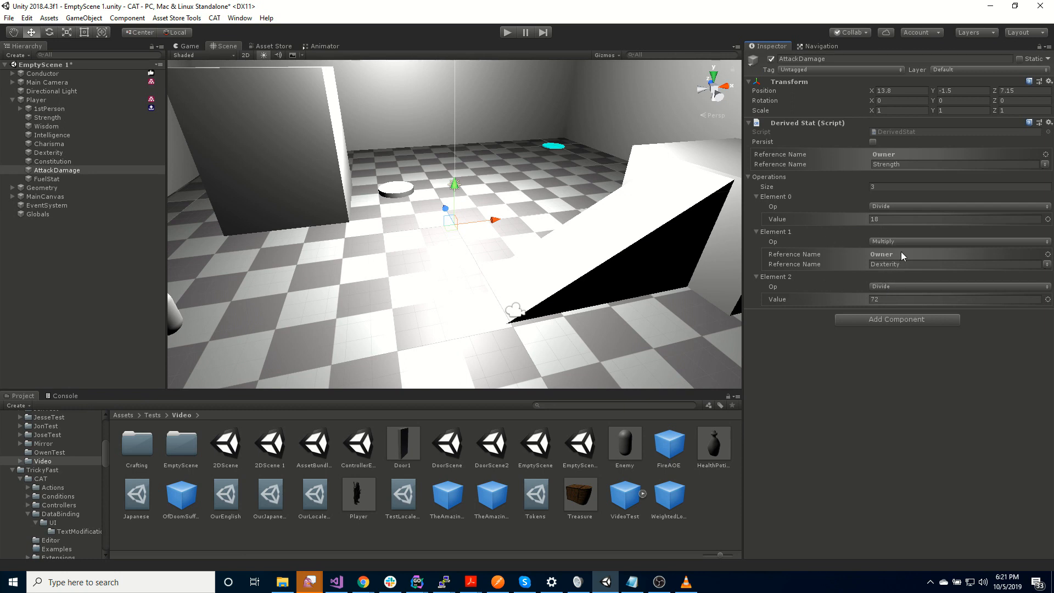
click(892, 298)
text(18)
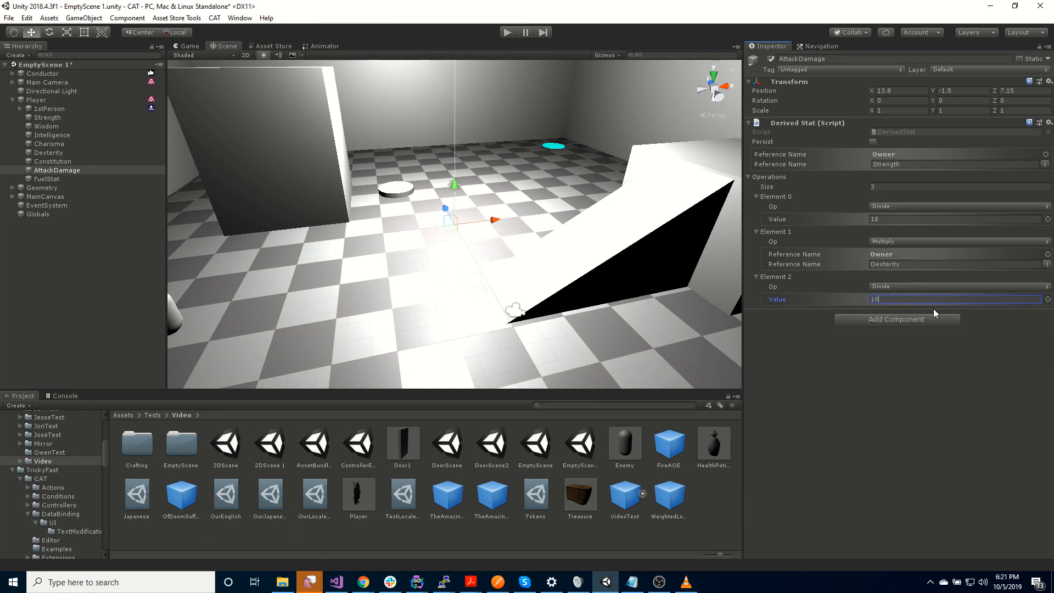
click(887, 415)
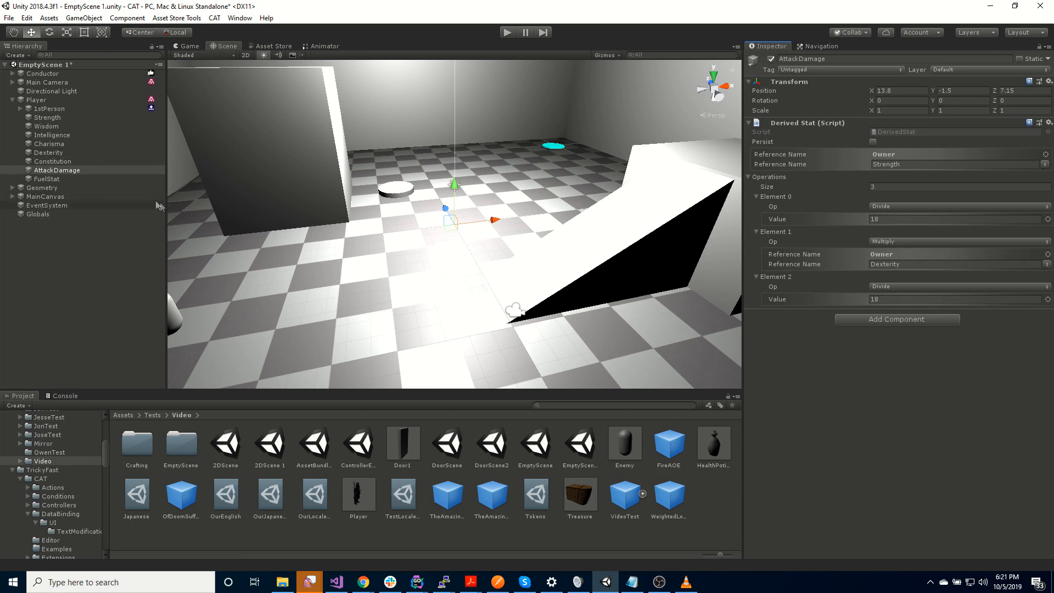
Step: Rename the Player's FuelStat object as Health
click(60, 179)
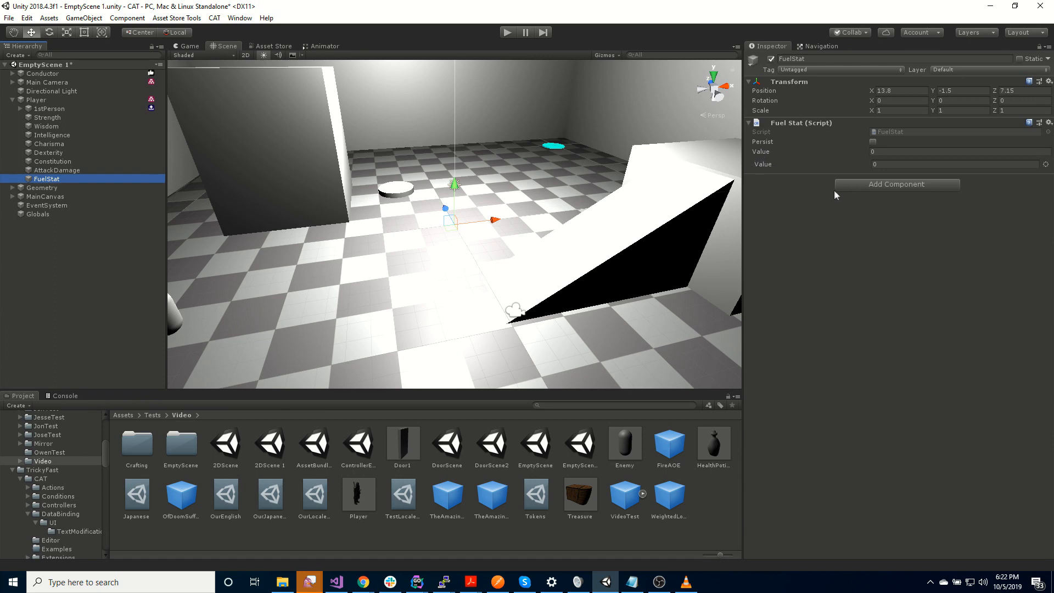
click(52, 181)
text(Health)
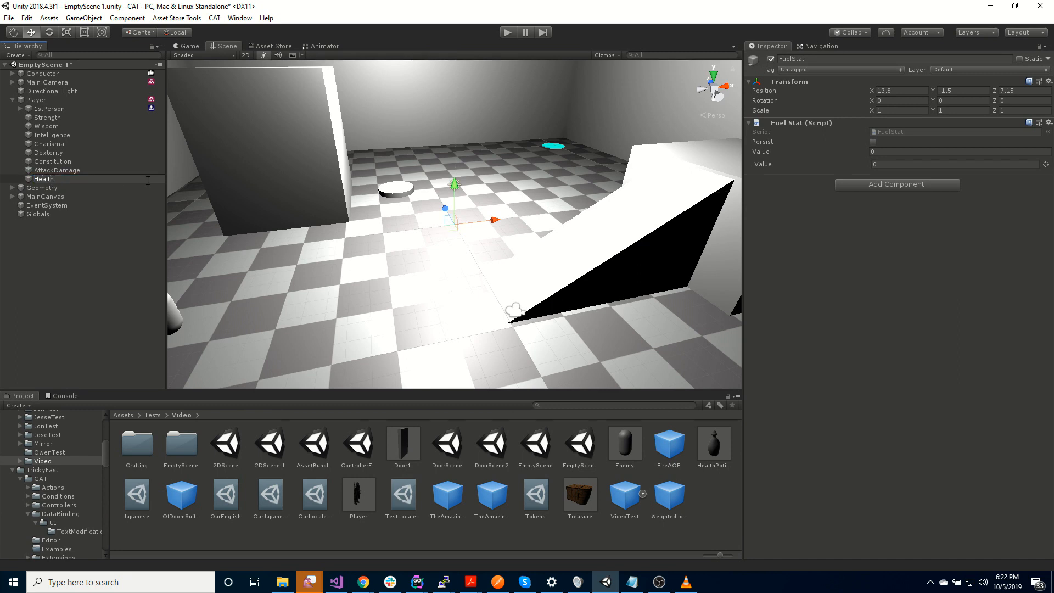
key(Return)
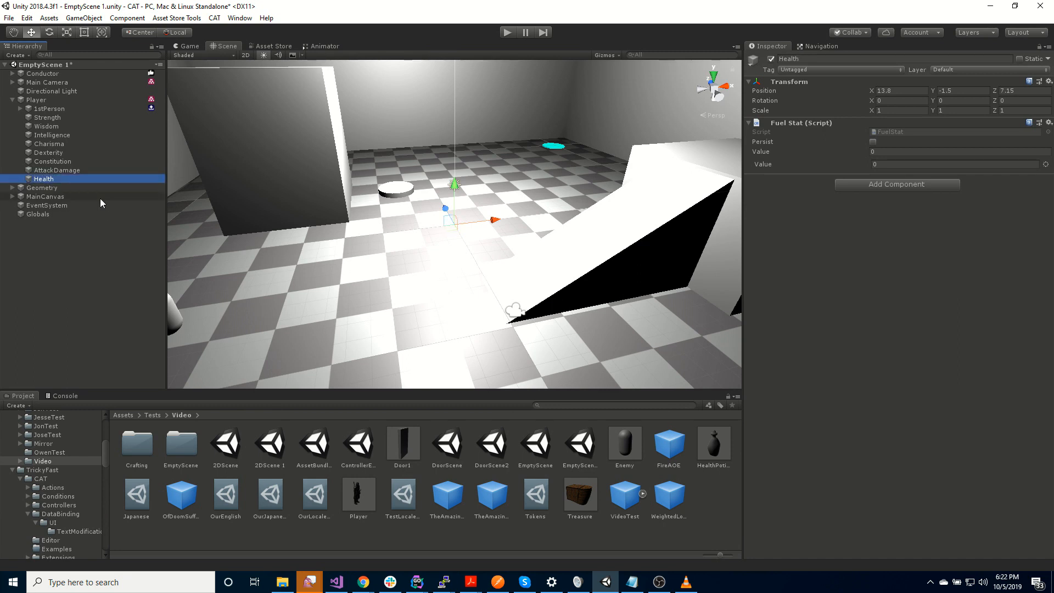
click(65, 162)
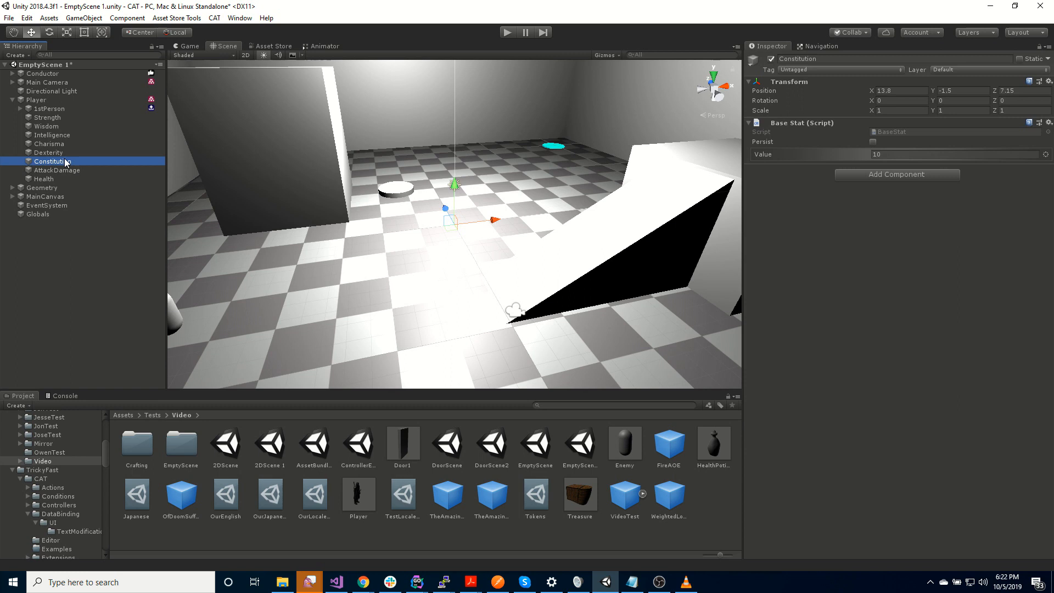
key(ctrl+d)
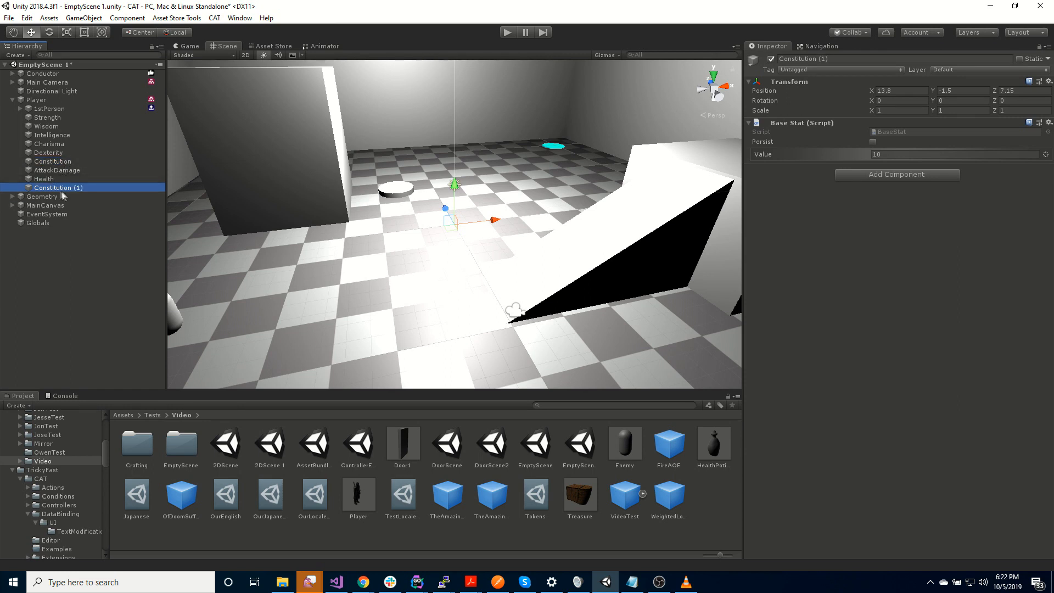
key(Delete)
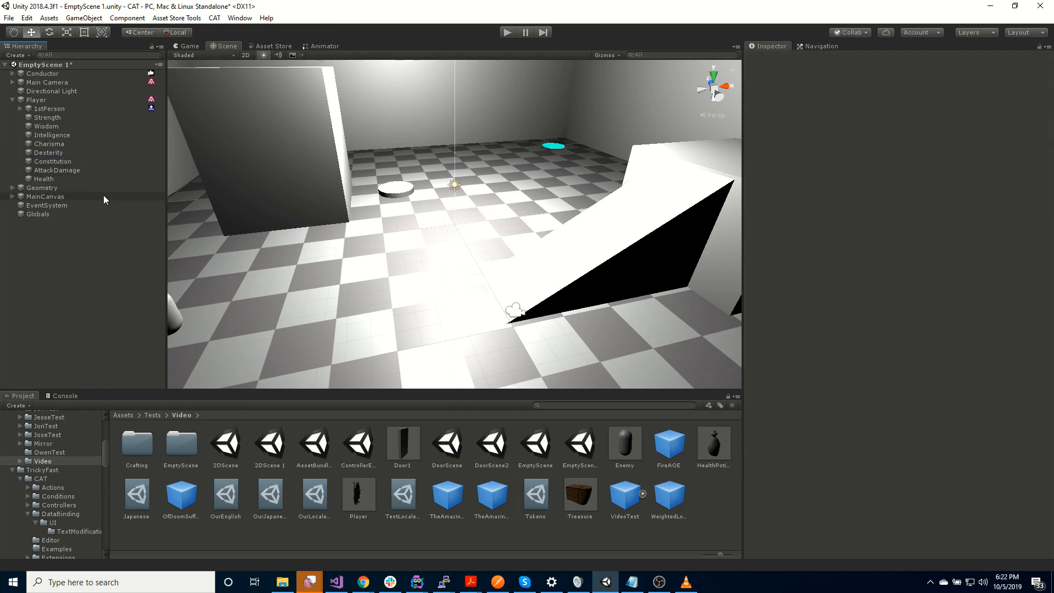
Step: Add a Progression Manager component to the Player and expand its Player settings to show Experience, Level and Table
click(54, 101)
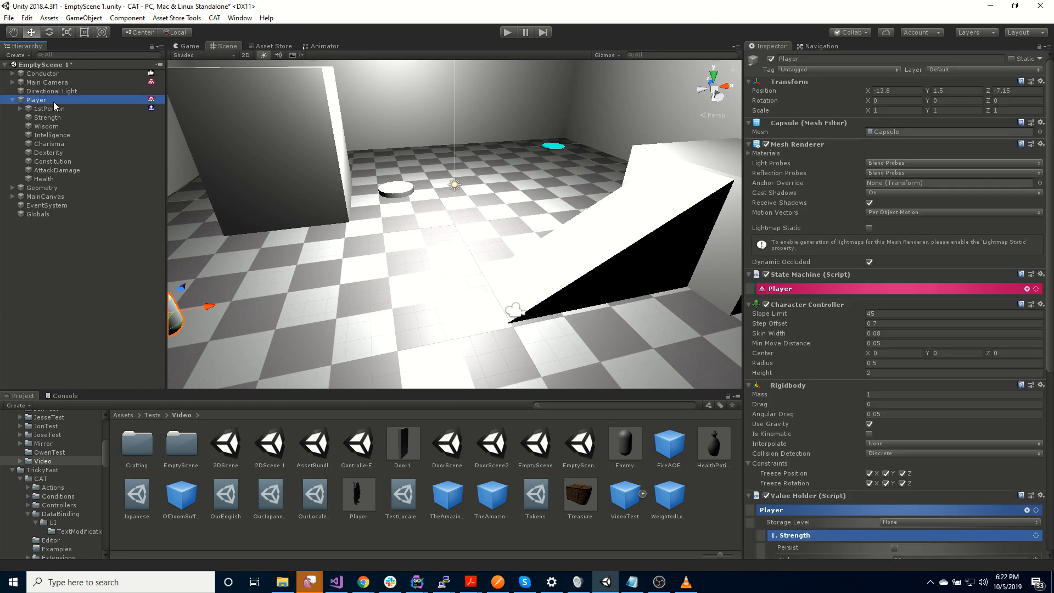
scroll(822, 318, down, 10)
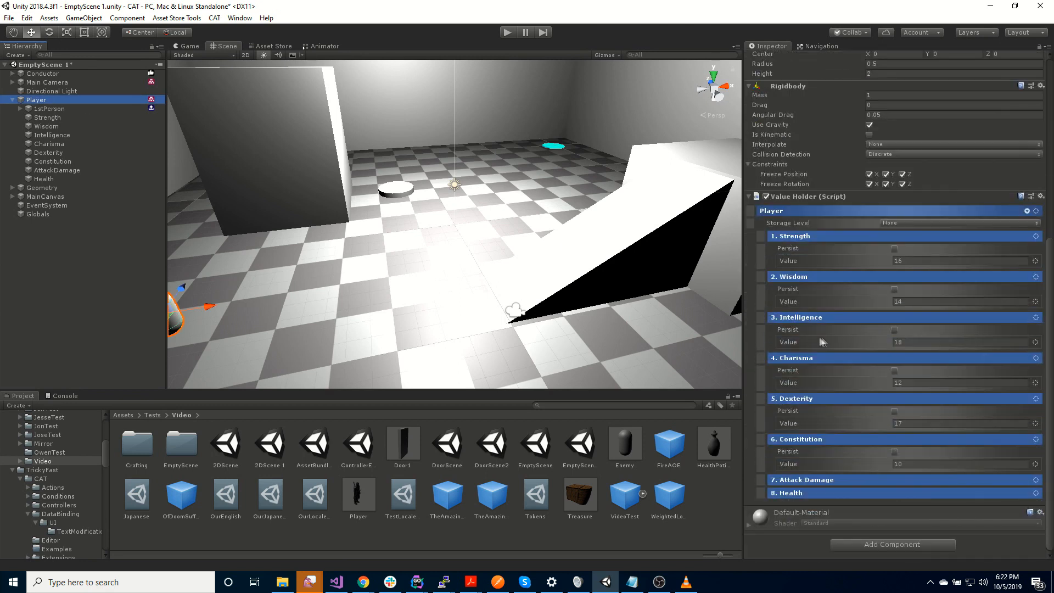
click(900, 544)
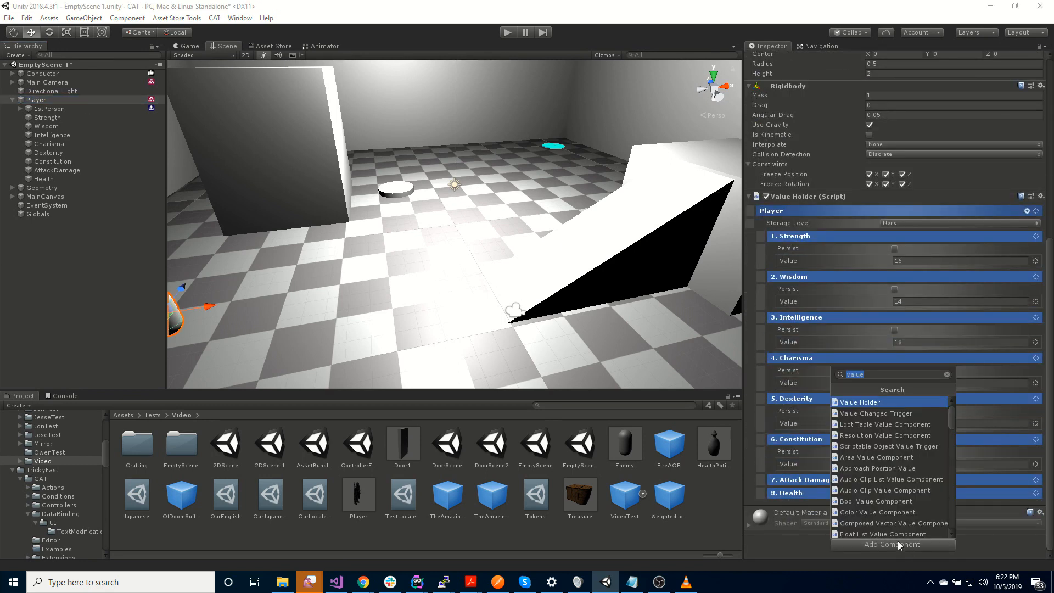
text(progress)
key(Return)
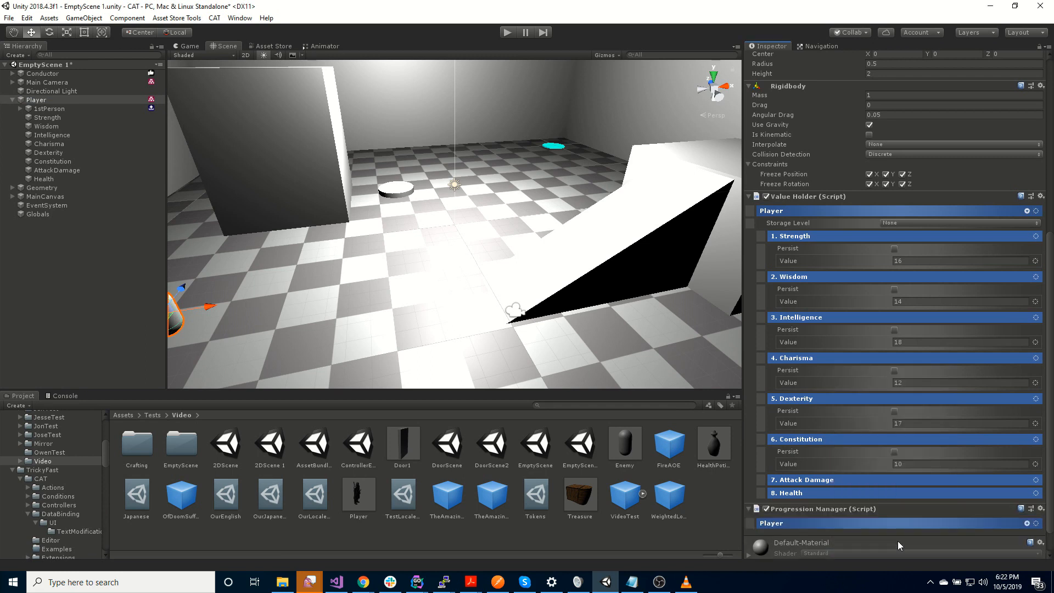
scroll(898, 533, down, 1)
click(887, 490)
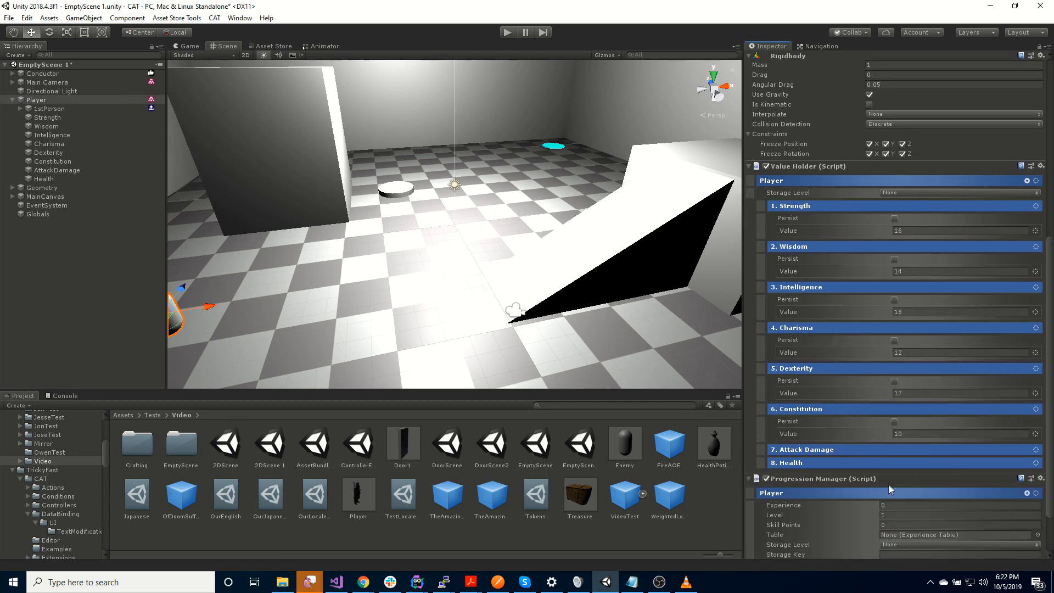
scroll(891, 489, down, 2)
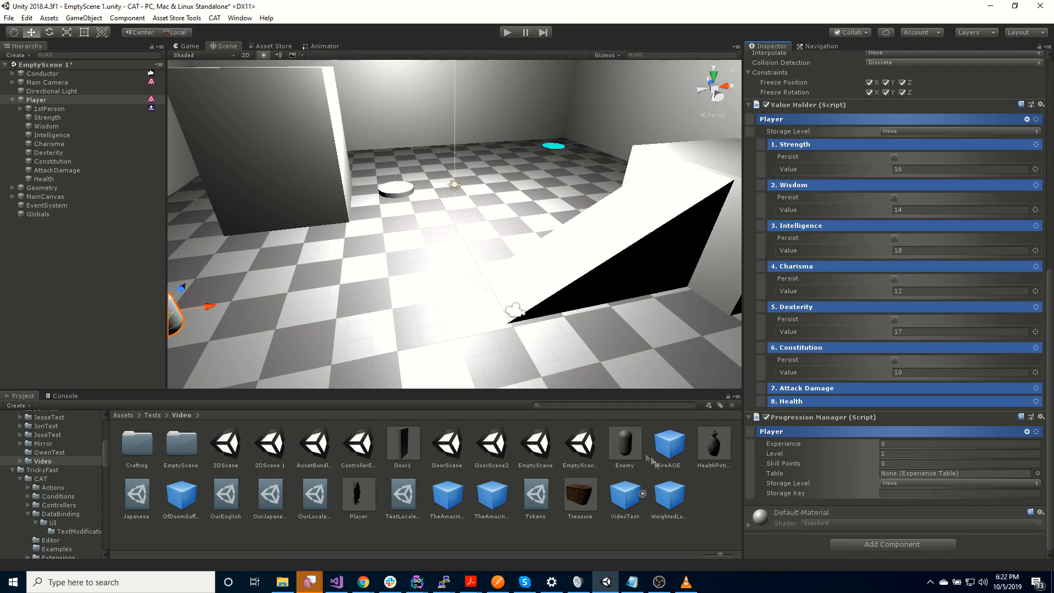
Step: Assign the ExperienceTable asset as the Table of the Player's Progression Manager
click(1037, 473)
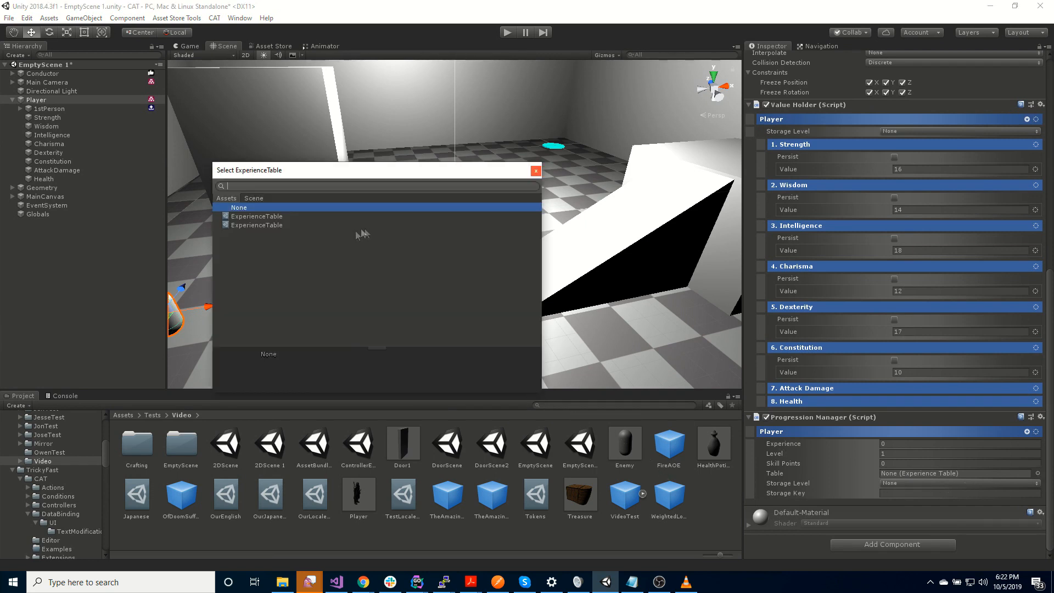
click(262, 216)
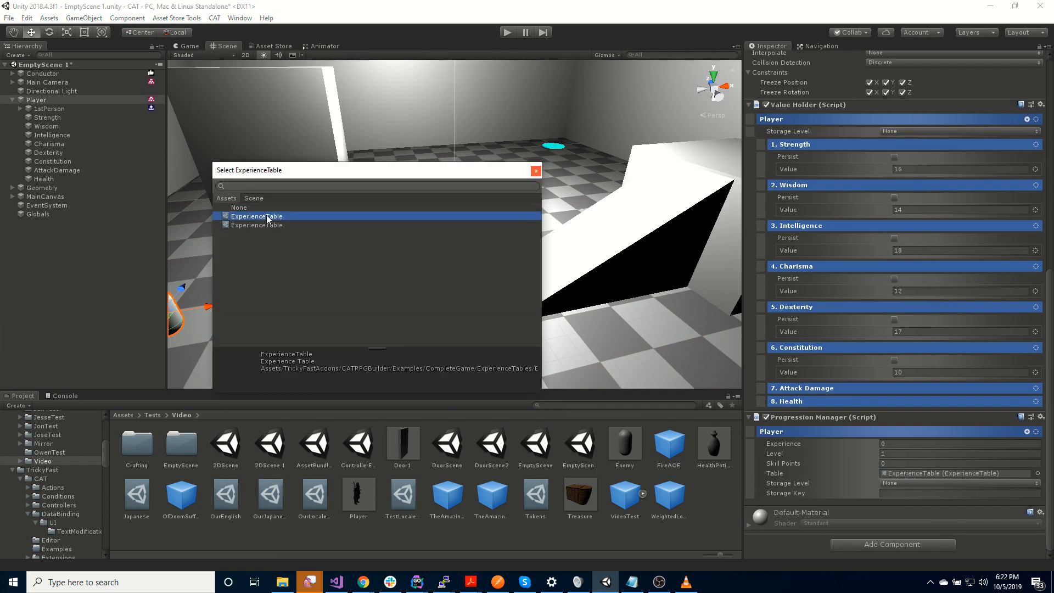
double_click(266, 215)
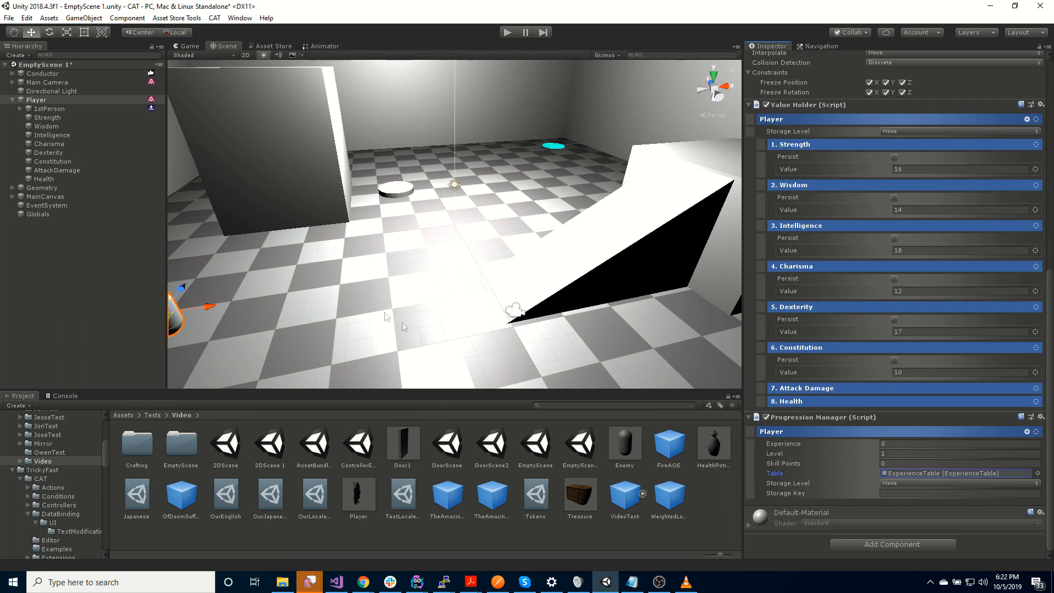
Step: Add a new Progression Service to the scene's Conductor
click(215, 17)
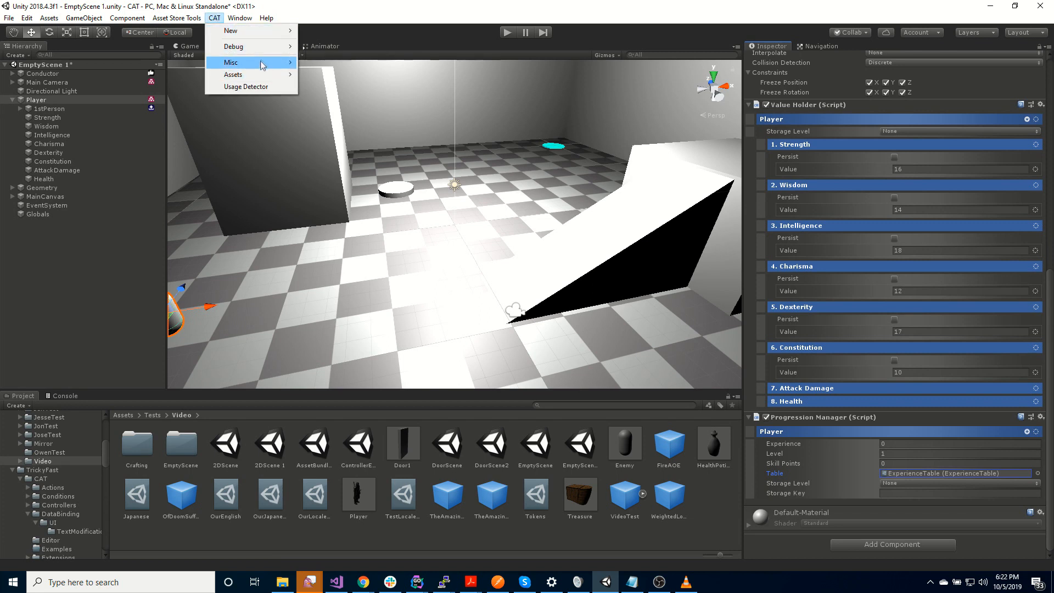
mouse_move(254, 31)
mouse_move(343, 128)
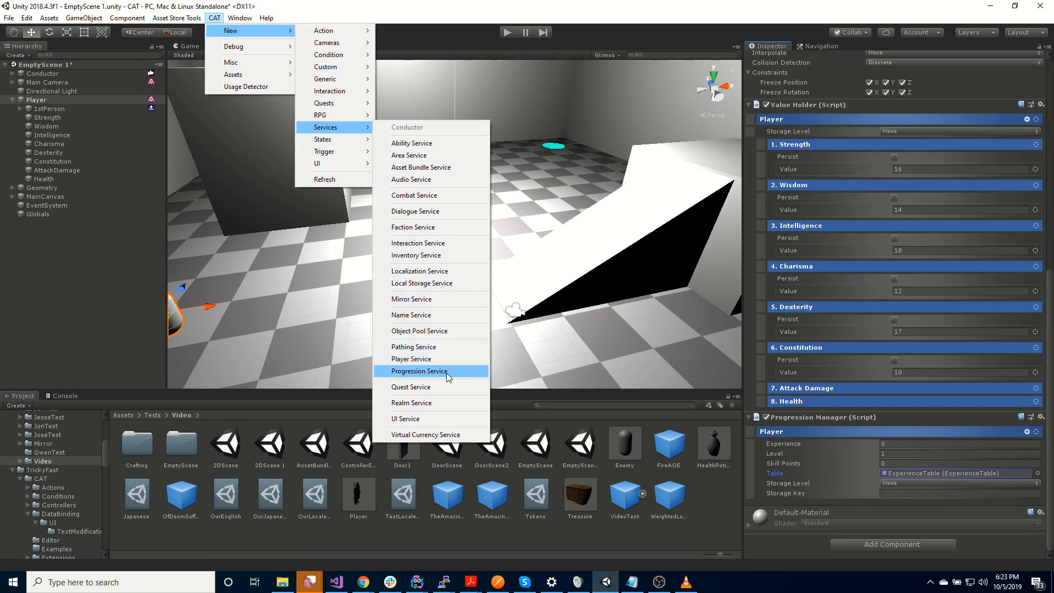
click(419, 371)
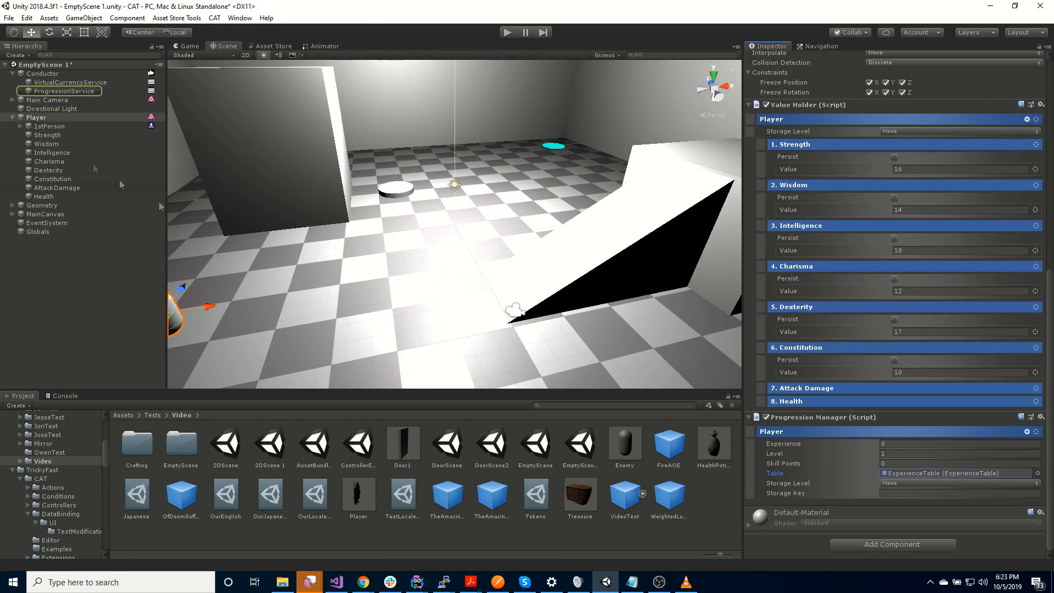
Step: Set the Progression Service's Tables size to 1 and assign MaxHealthTable as Element 0
click(85, 92)
click(751, 142)
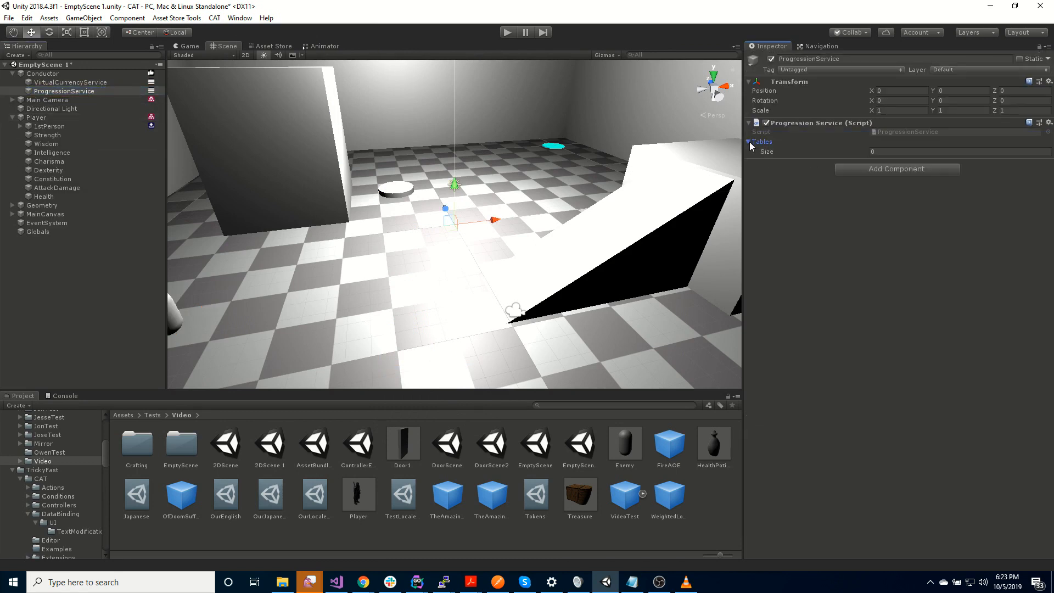
click(884, 152)
text(1)
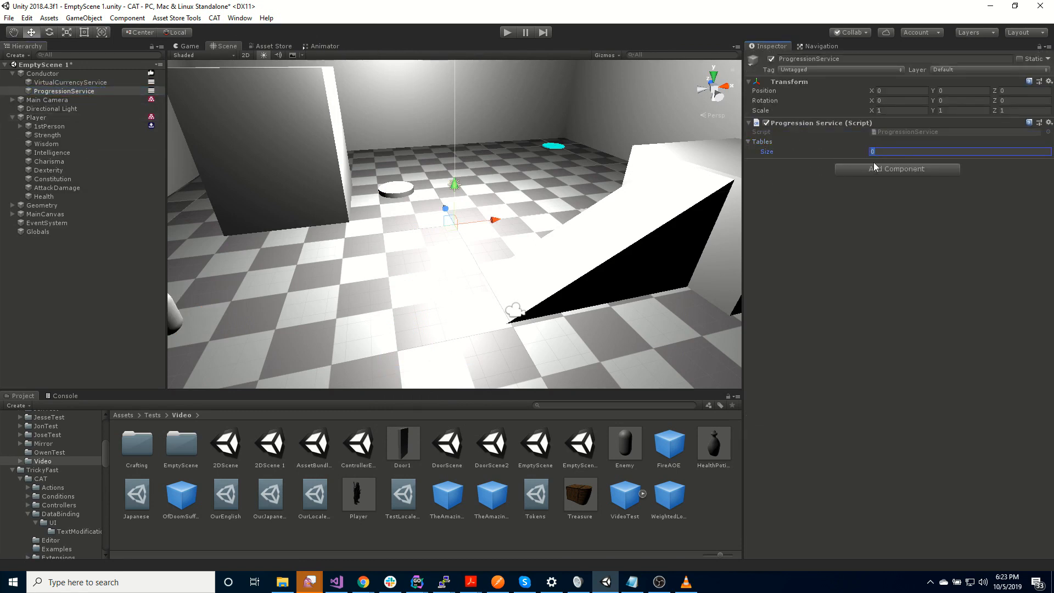
key(Return)
click(1048, 162)
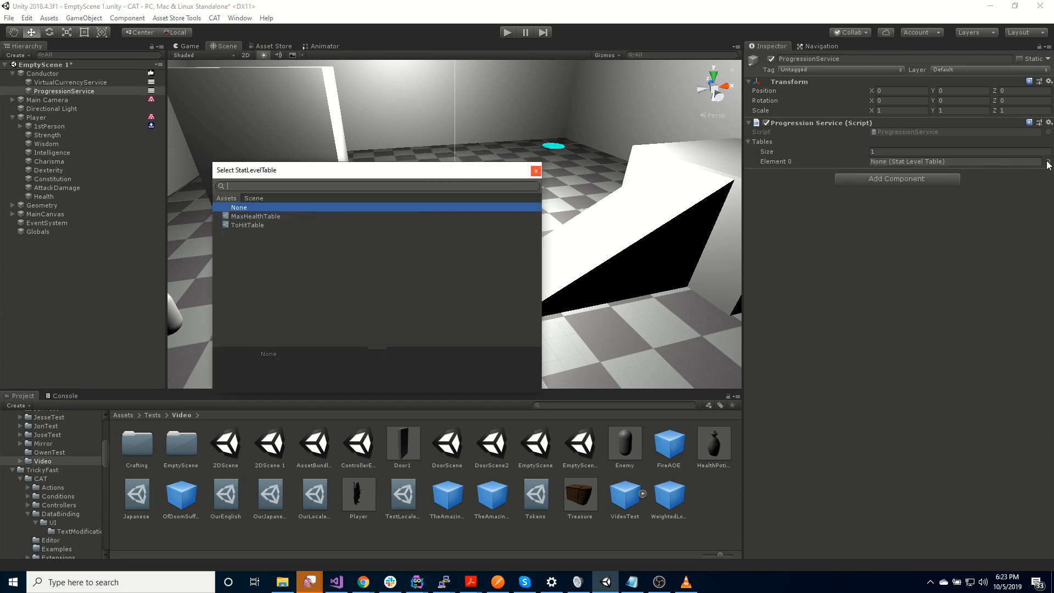
double_click(266, 216)
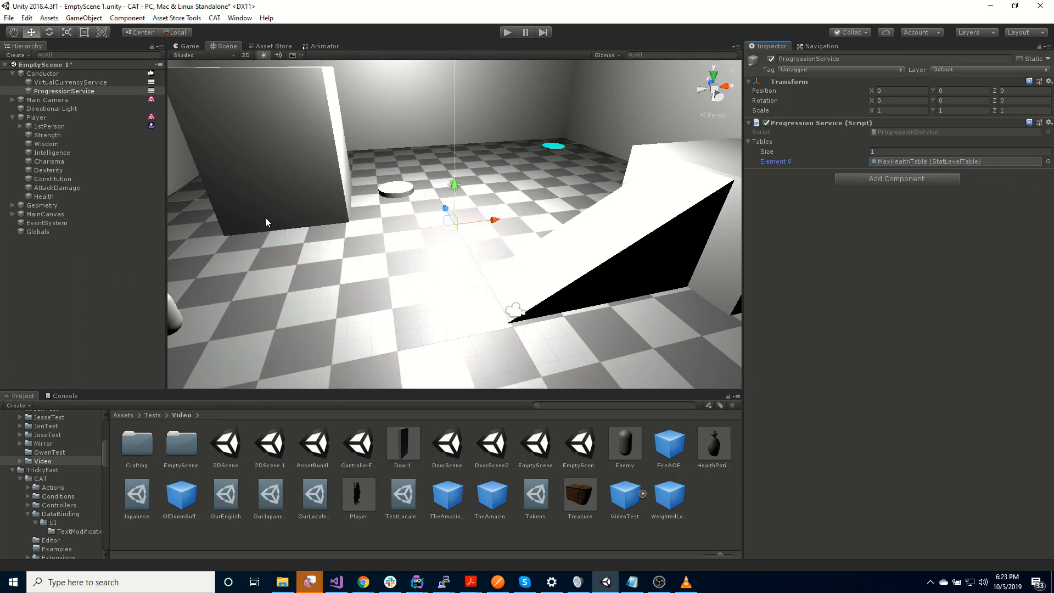
Step: Locate the assigned MaxHealthTable asset in the project and examine the values in its Levels list
click(893, 161)
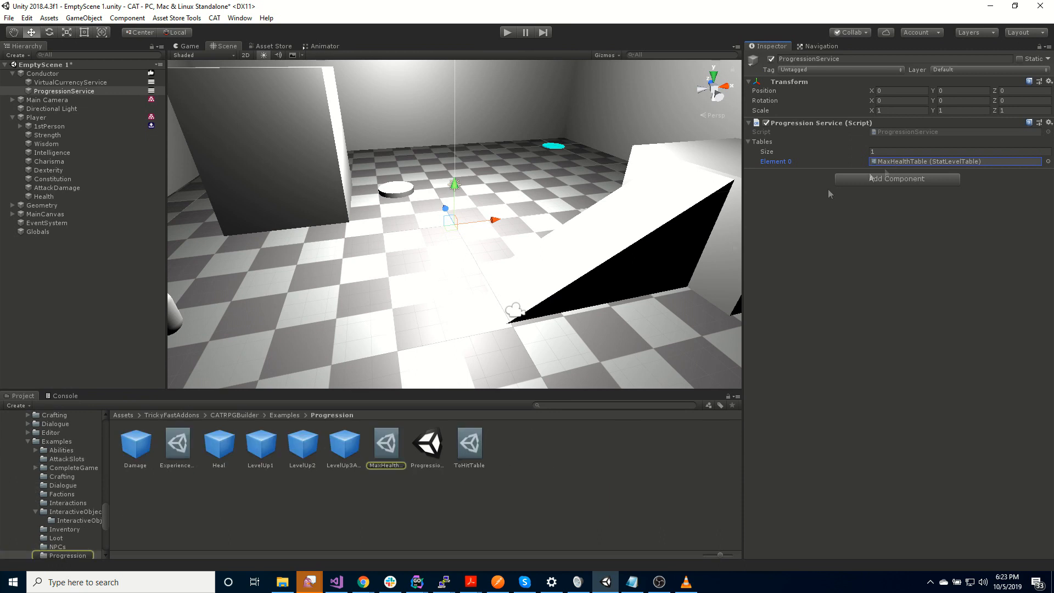
click(385, 452)
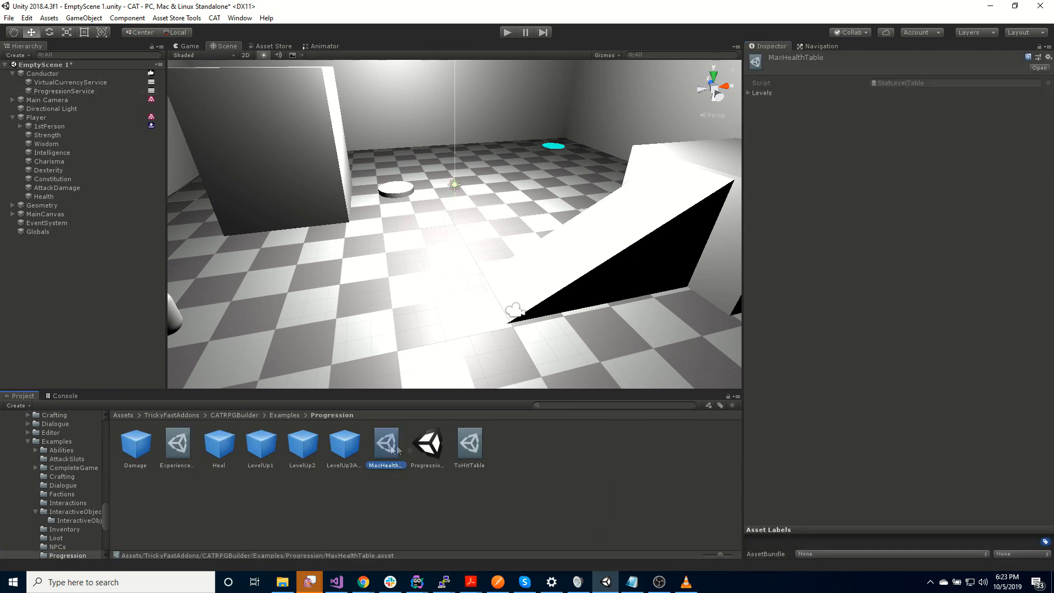
click(748, 93)
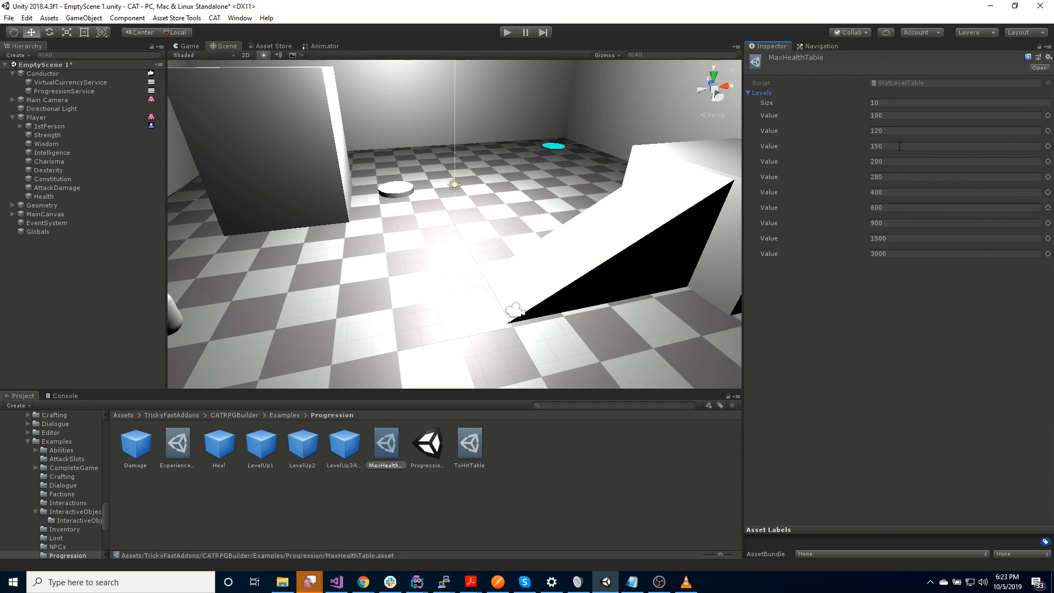
right_click(429, 499)
mouse_move(471, 237)
mouse_move(633, 168)
mouse_move(747, 166)
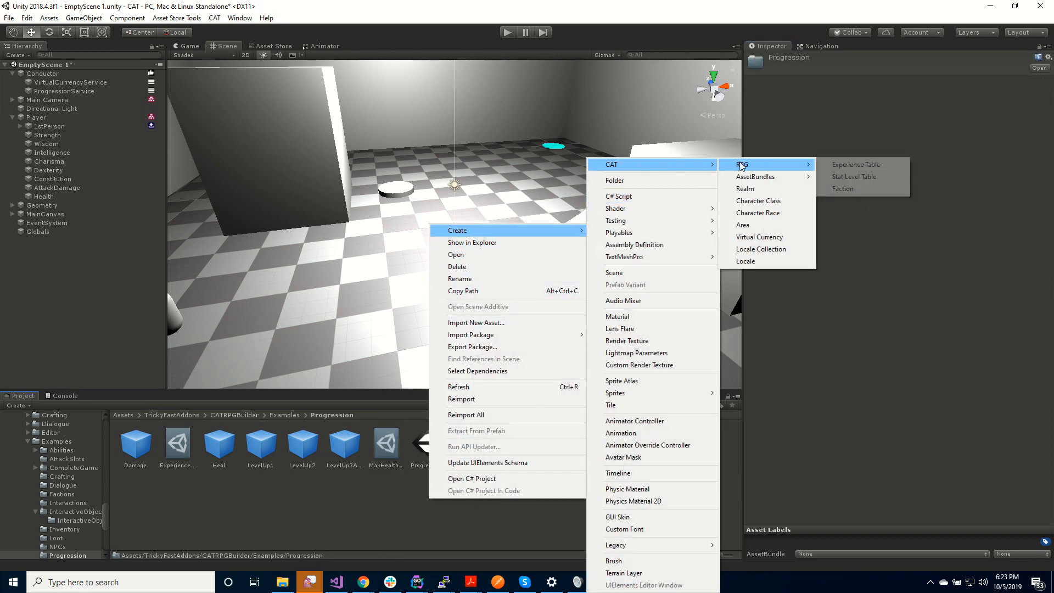
click(888, 179)
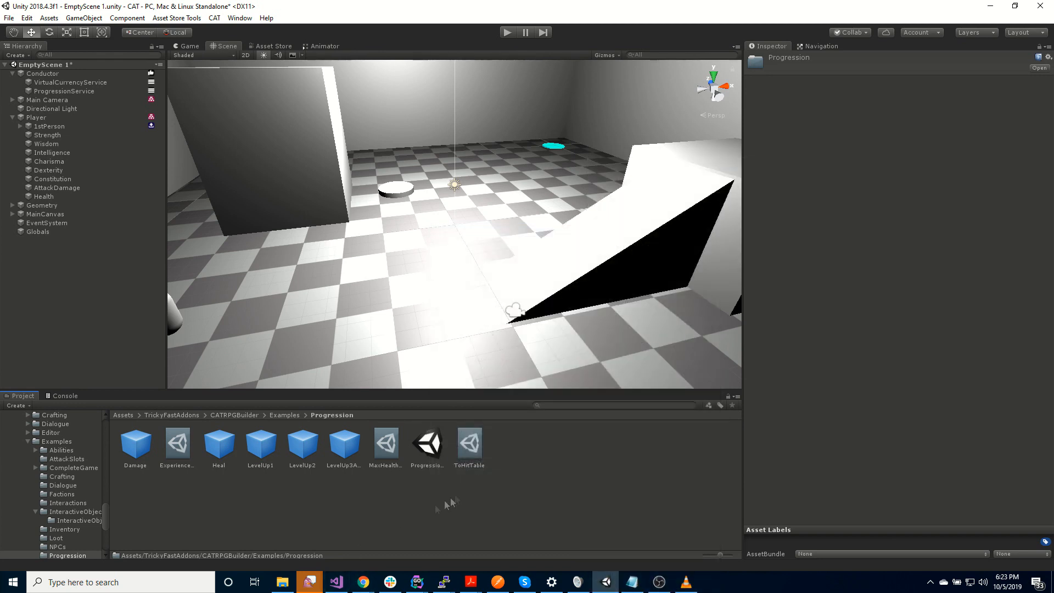
click(390, 451)
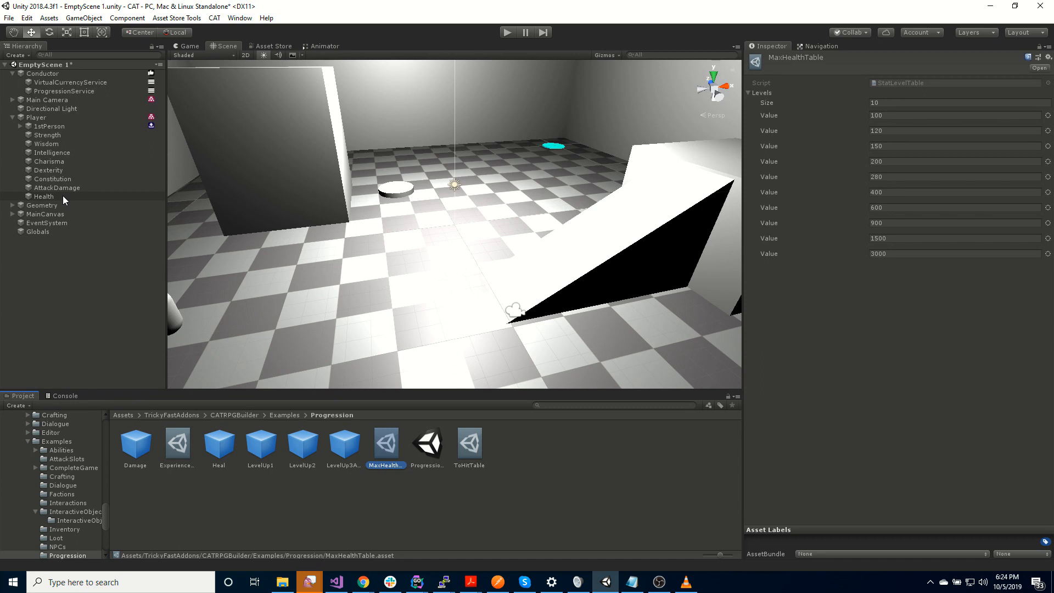
Step: Add a Leveled Stat to the Value Holder of the Player
click(48, 117)
scroll(941, 333, down, 7)
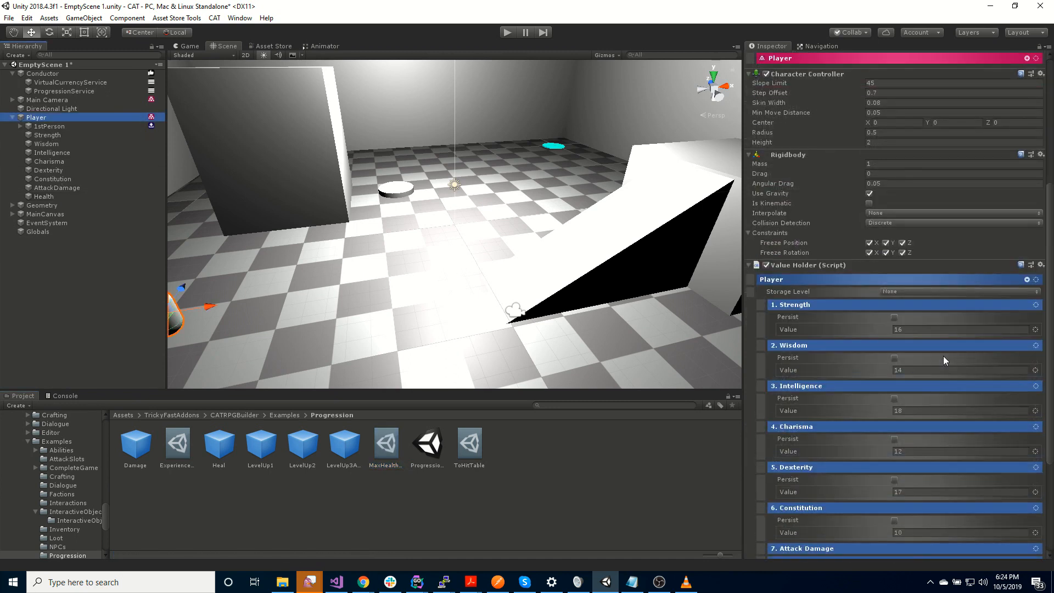
click(1026, 280)
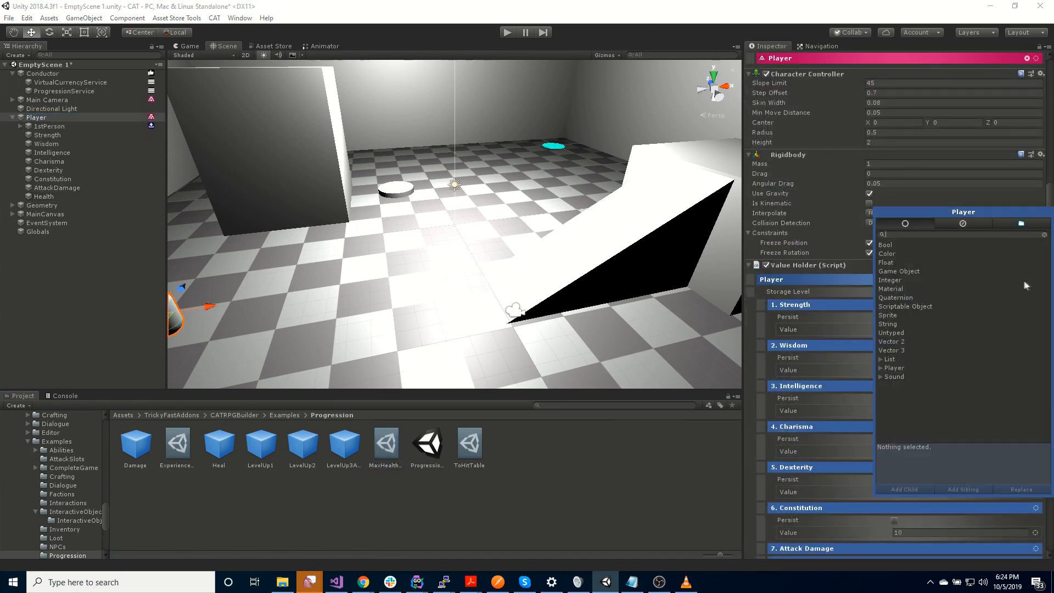
click(962, 223)
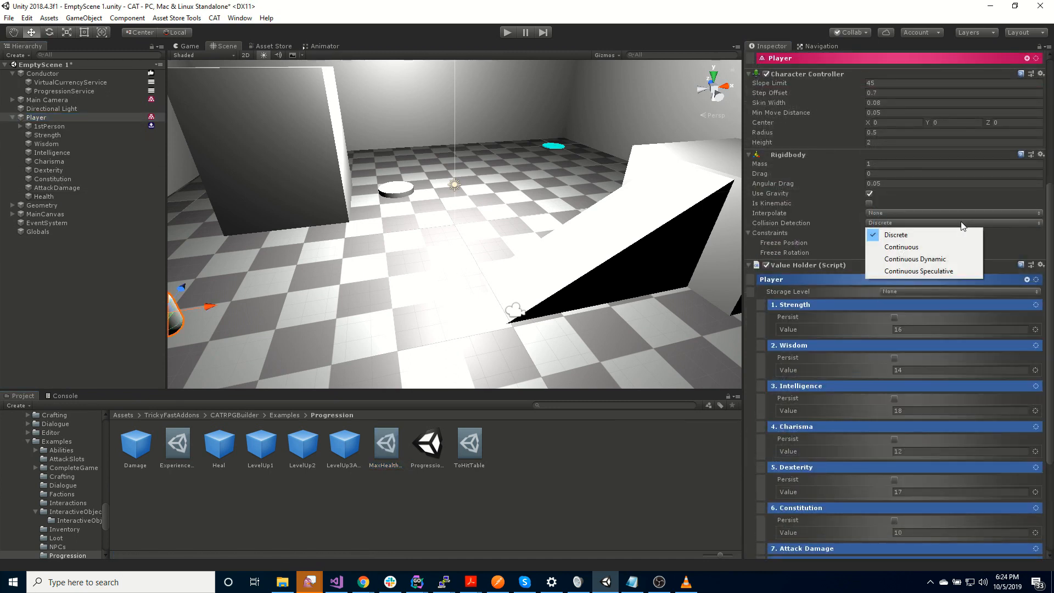
click(1014, 254)
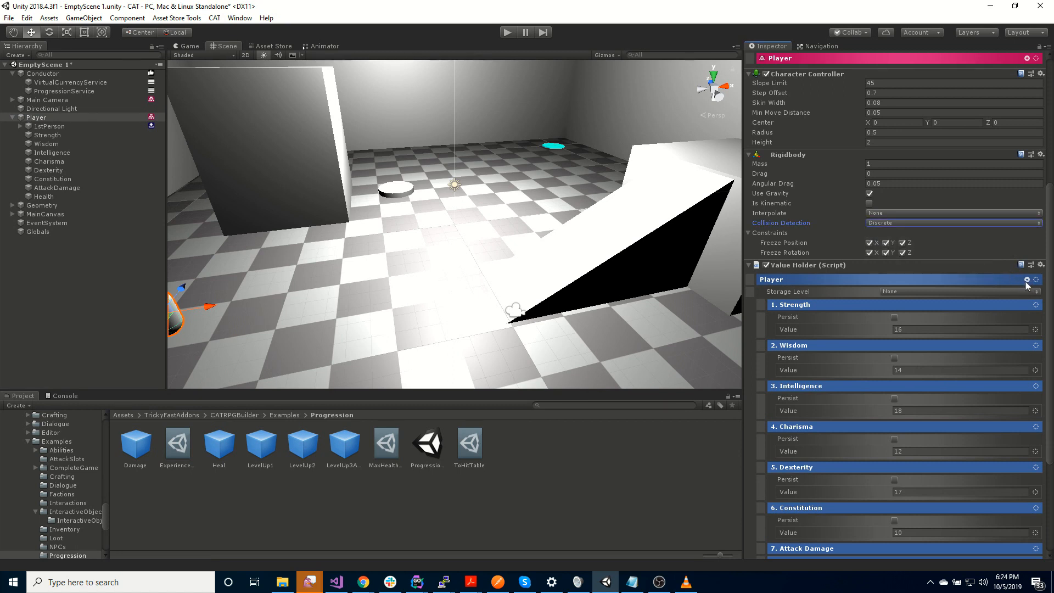
click(1026, 280)
click(971, 221)
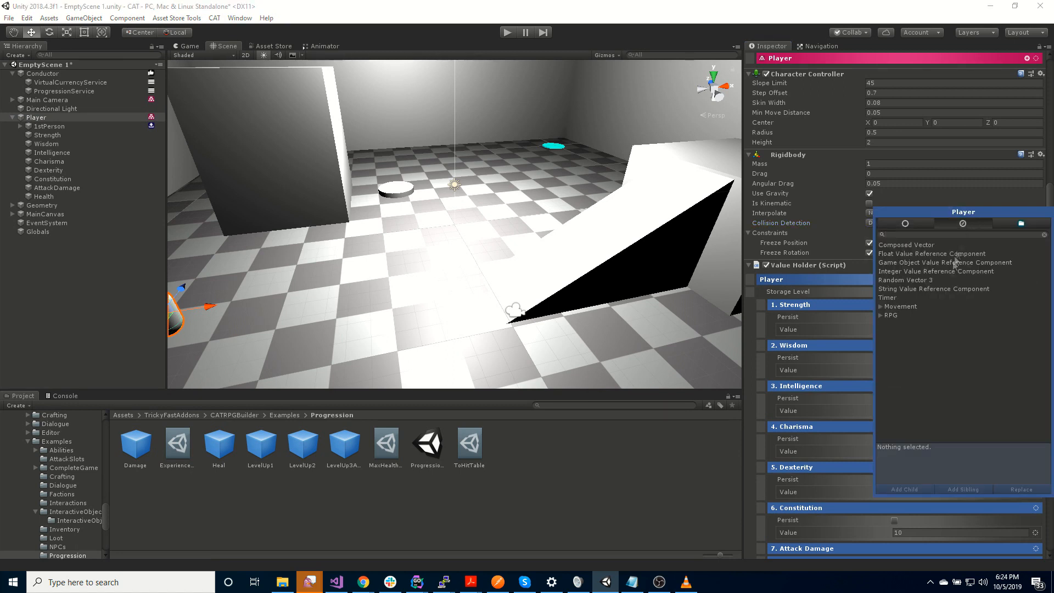
click(881, 316)
click(890, 325)
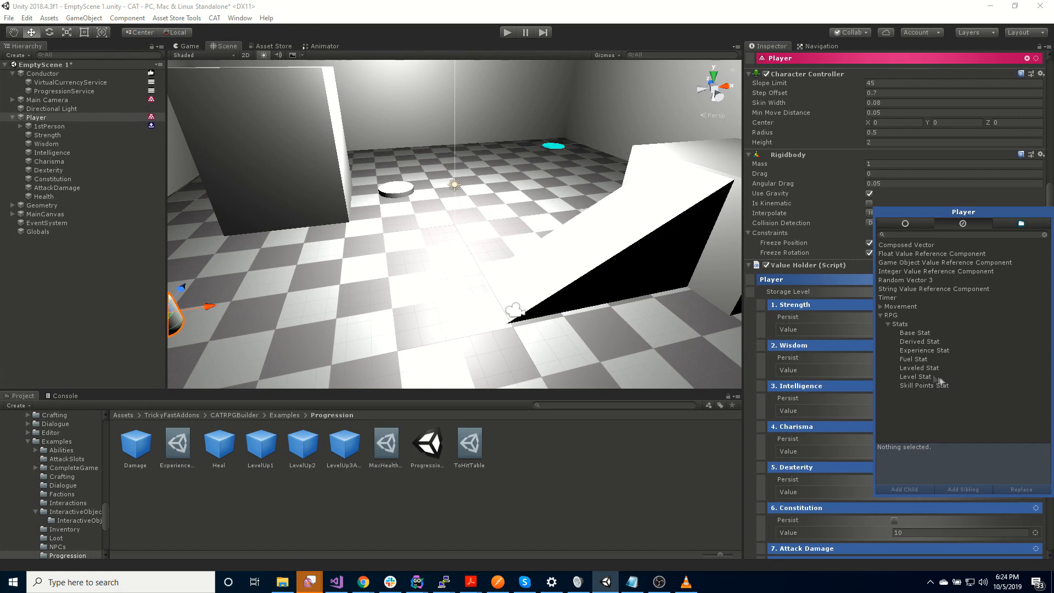
click(924, 367)
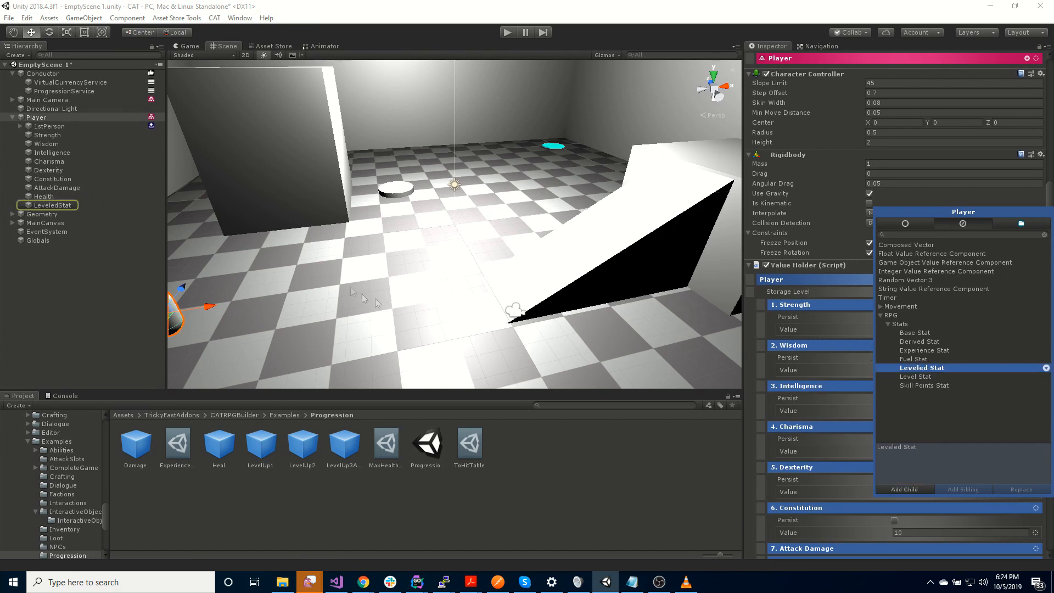
Step: Rename the Player's LeveledStat object as MaxHealth
click(65, 207)
click(64, 206)
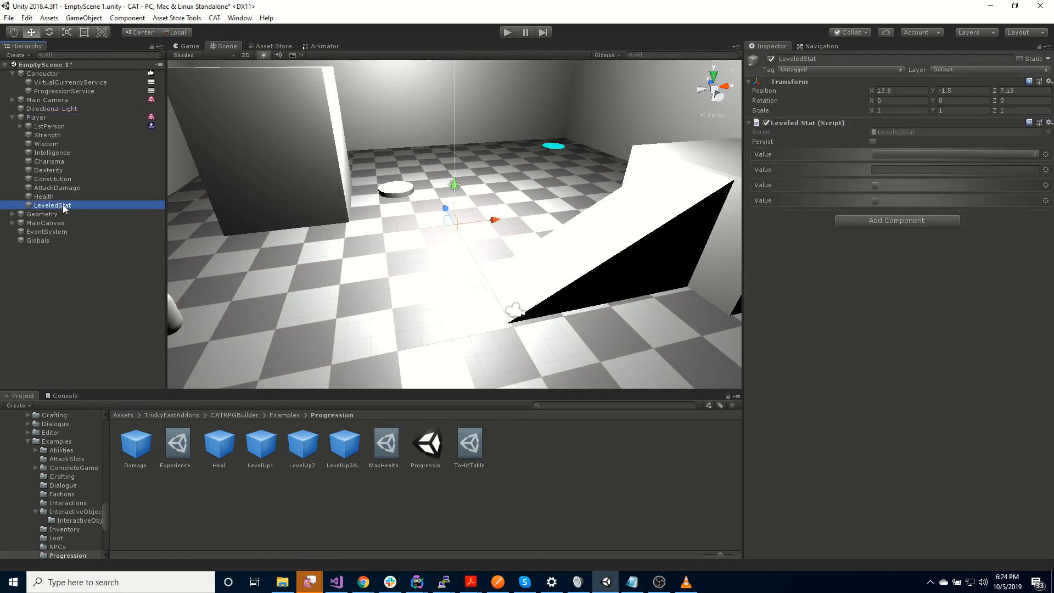
text(MaxHealth)
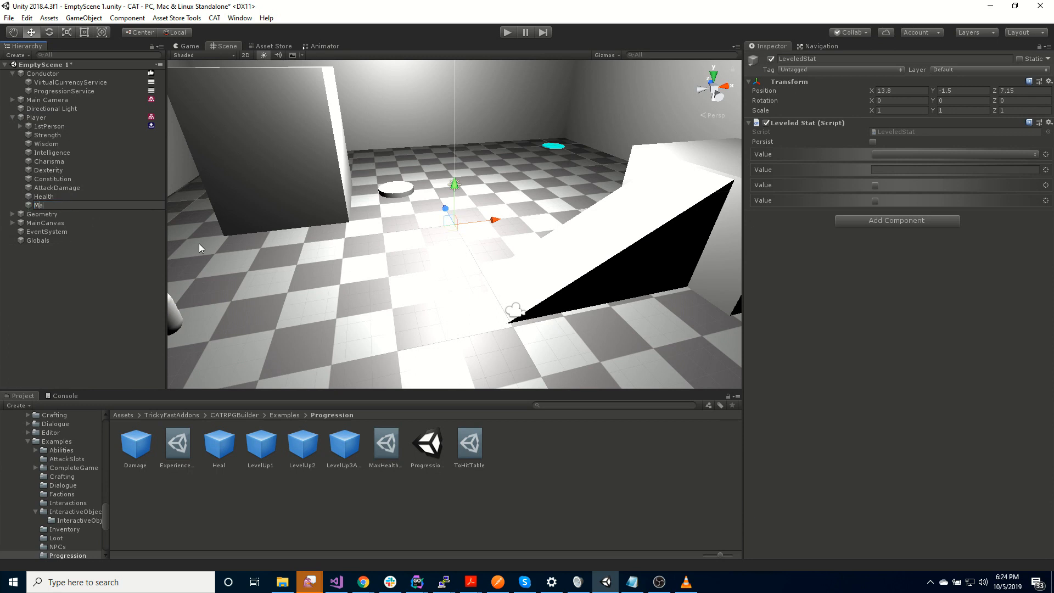
key(Return)
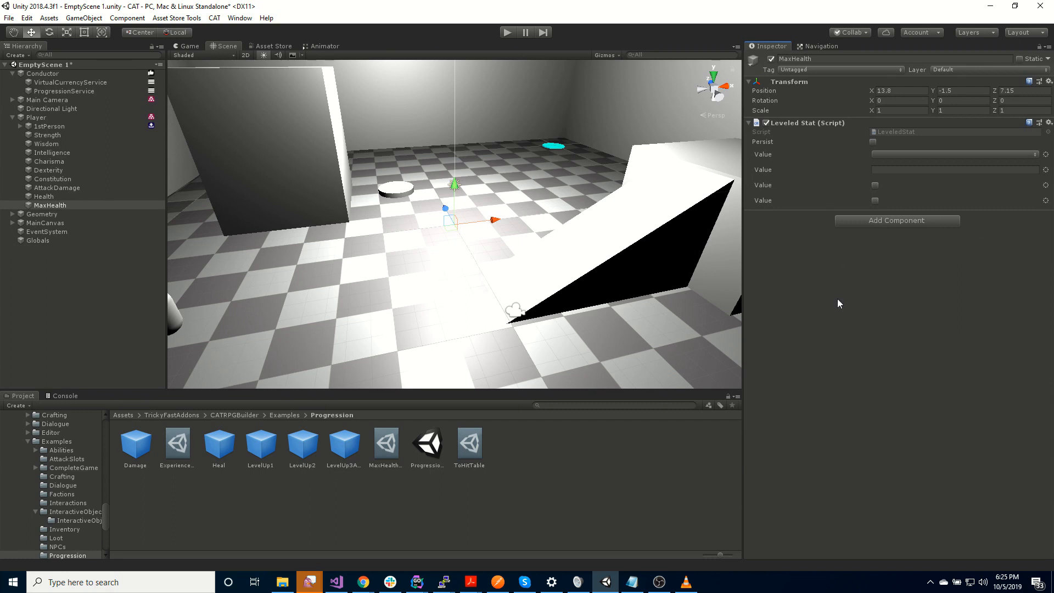
Step: Set the second Value of MaxHealth's Leveled Stat to MaxHealthTable and check the name against the Progression Service's table
click(903, 153)
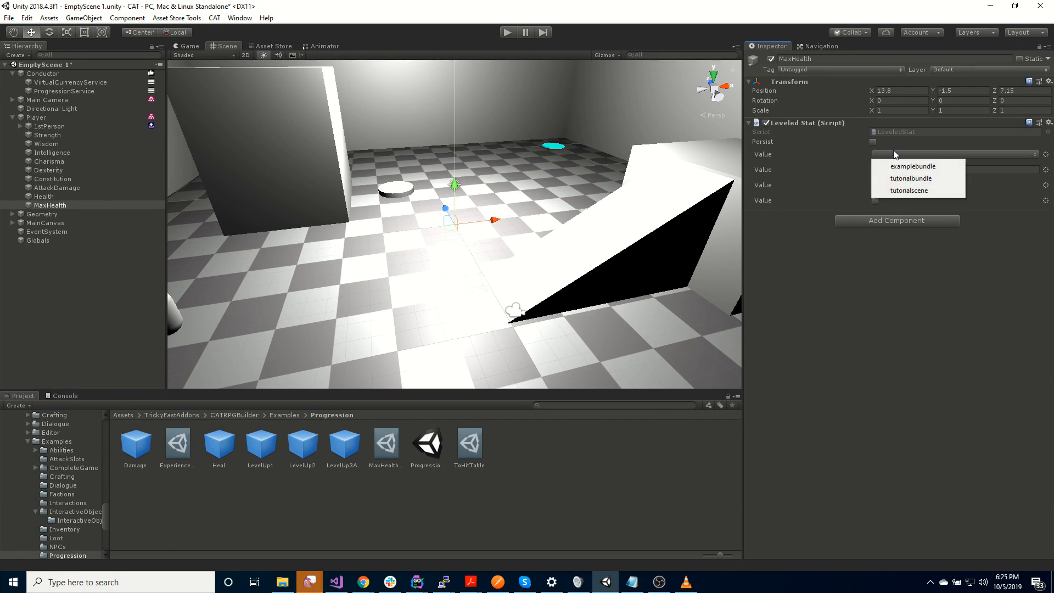
click(895, 154)
click(904, 169)
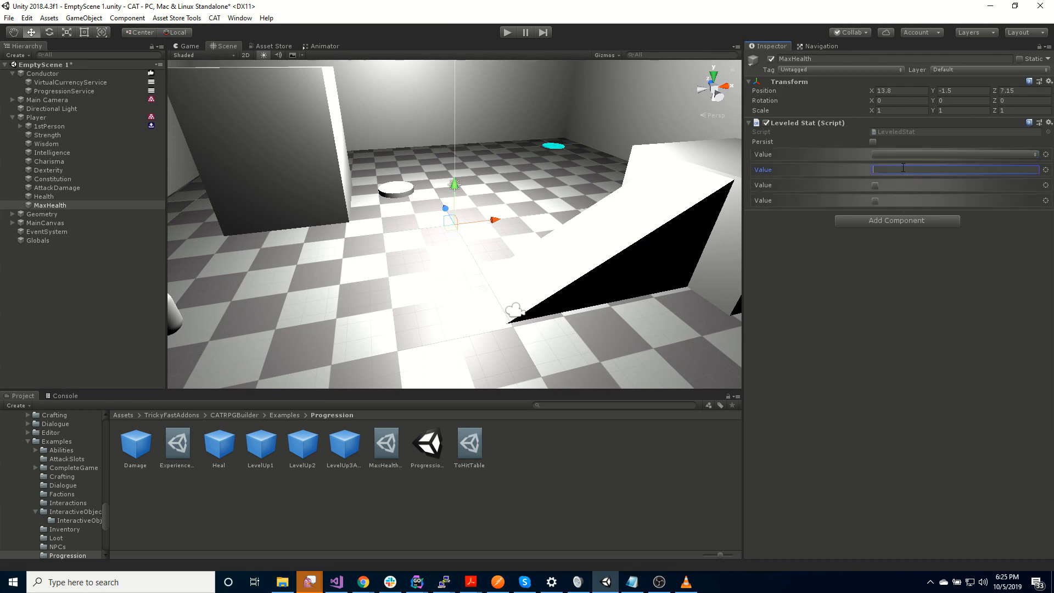
click(389, 448)
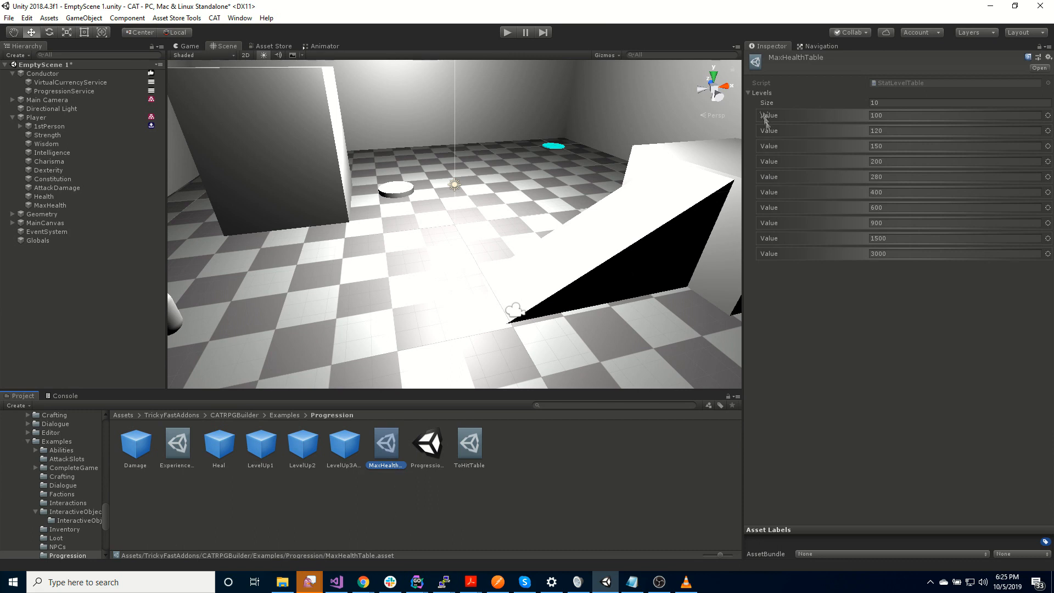
click(65, 206)
click(906, 169)
text(MaxHealthTable)
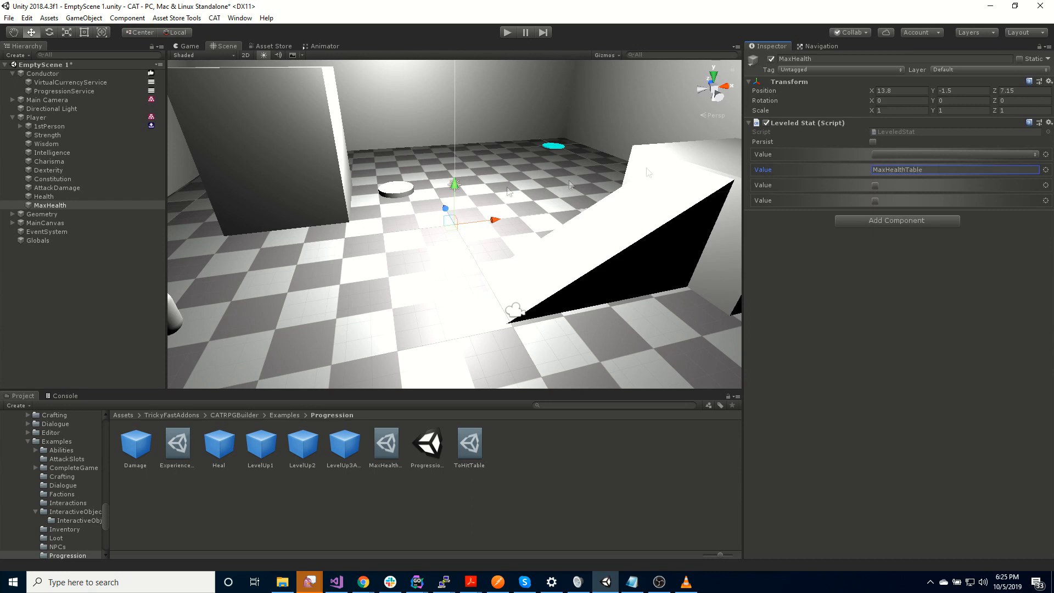
click(67, 92)
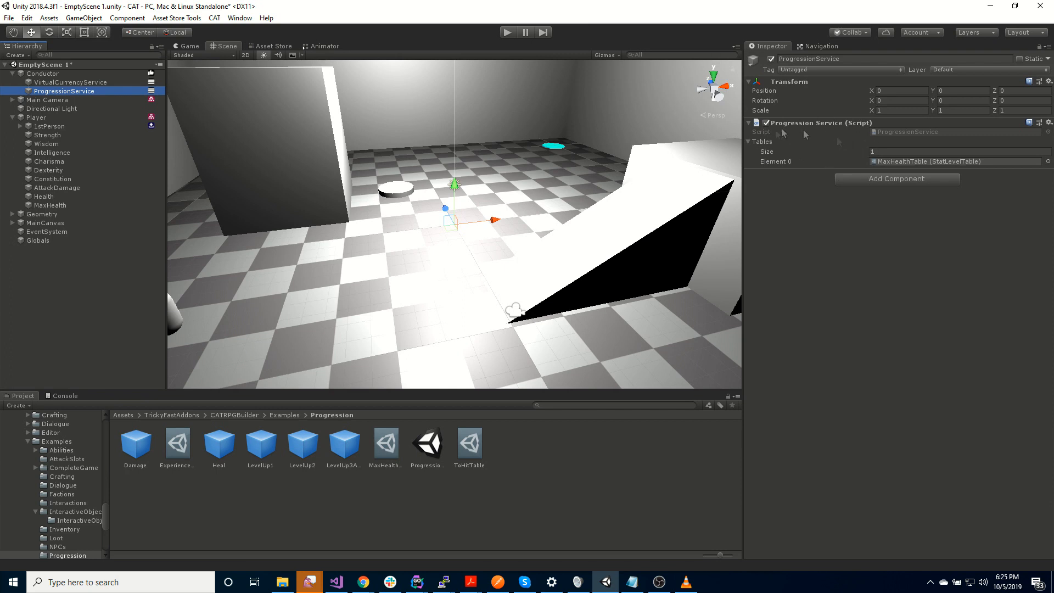
click(74, 205)
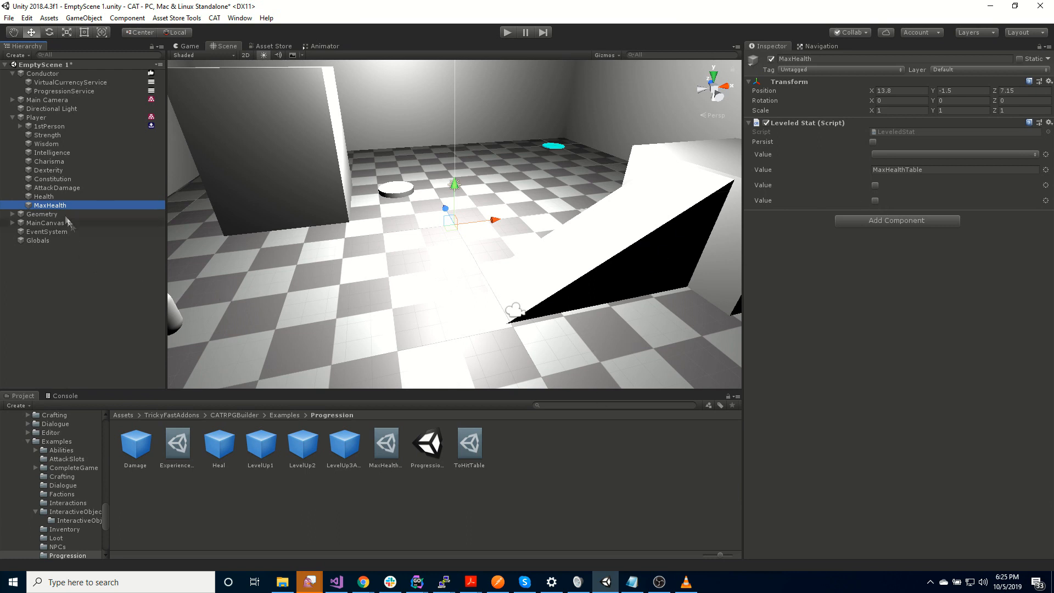
Step: Set the first Value of the Health object's Fuel Stat to 100
click(53, 196)
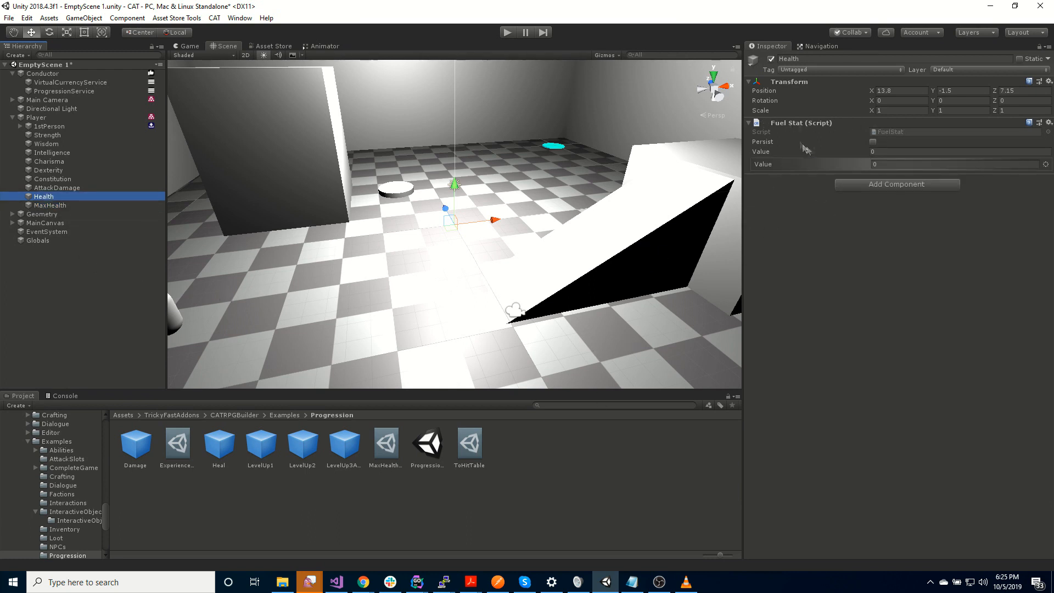
click(883, 152)
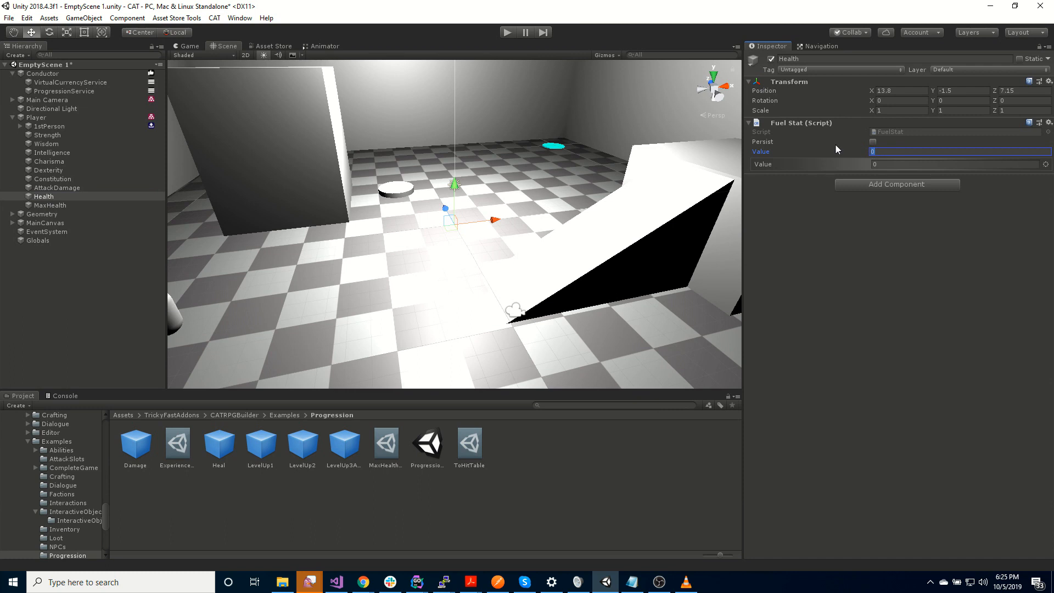
text(100)
key(Return)
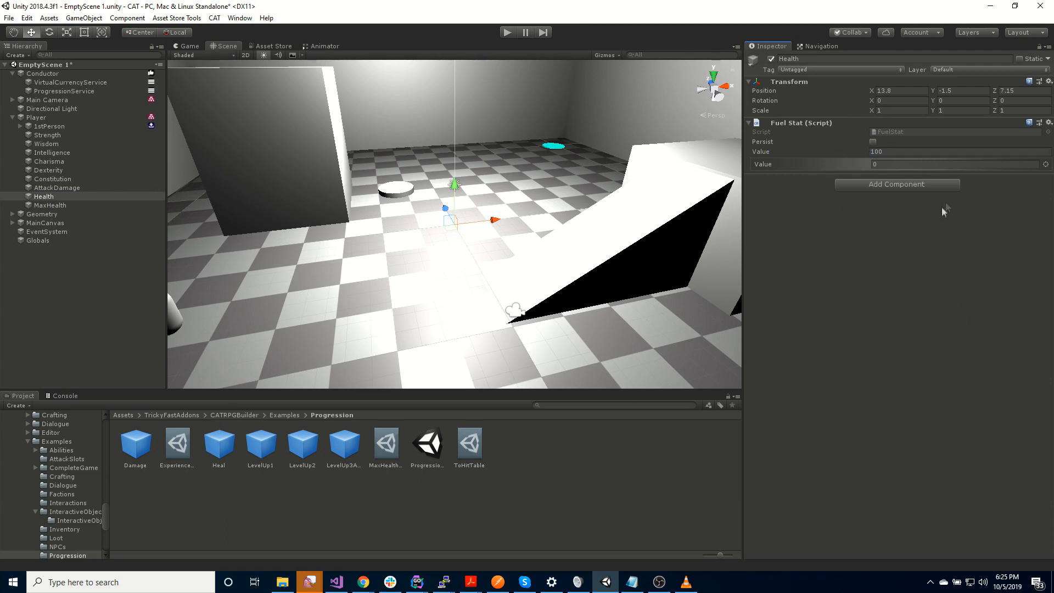
Step: Make the second value of Health's Fuel Stat an Owner reference named MaxHealth
click(1046, 165)
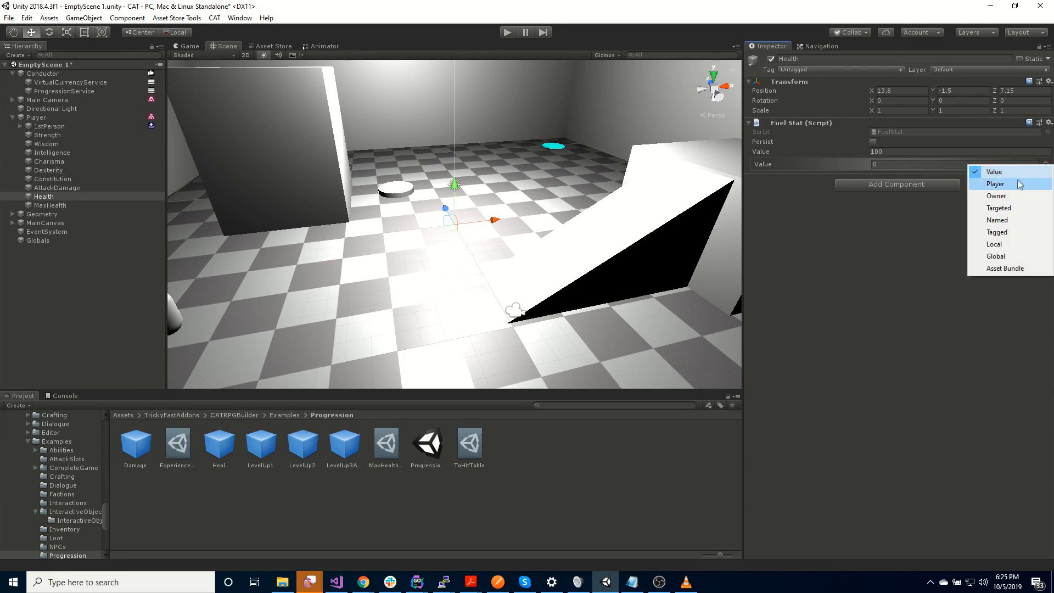
click(1020, 196)
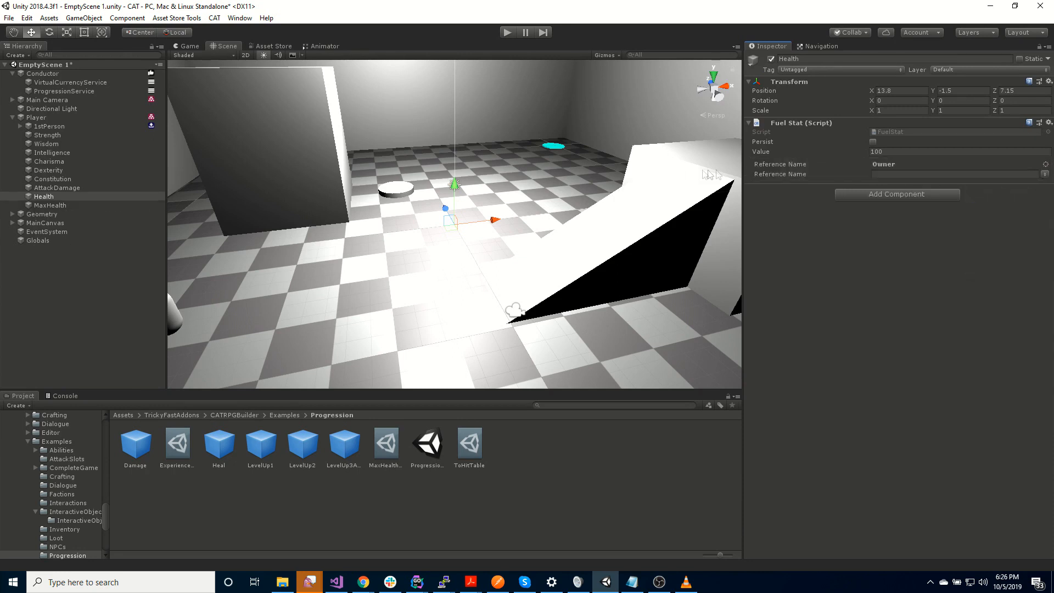
click(910, 173)
text(MaxHealth)
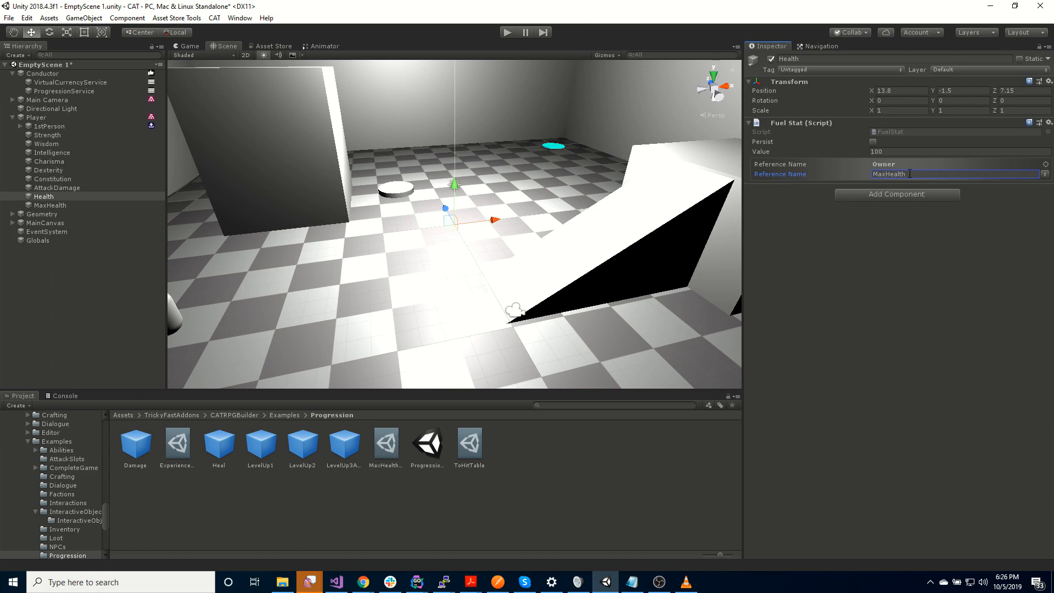
click(792, 277)
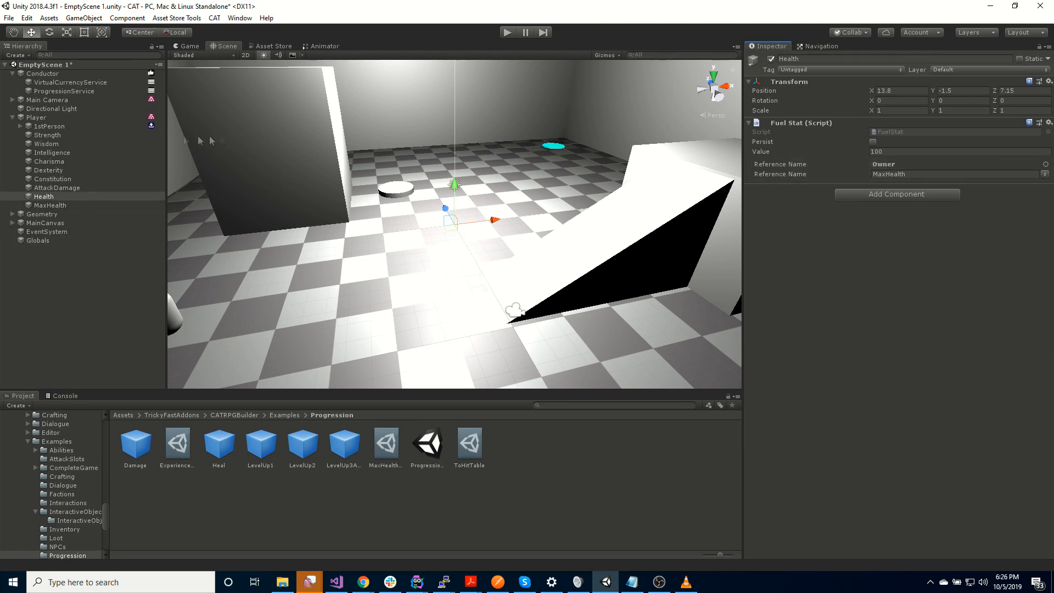
Step: Examine the Player, its Health and AttackDamage stats, and the conditional action of MainCanvas's existing Button
click(64, 118)
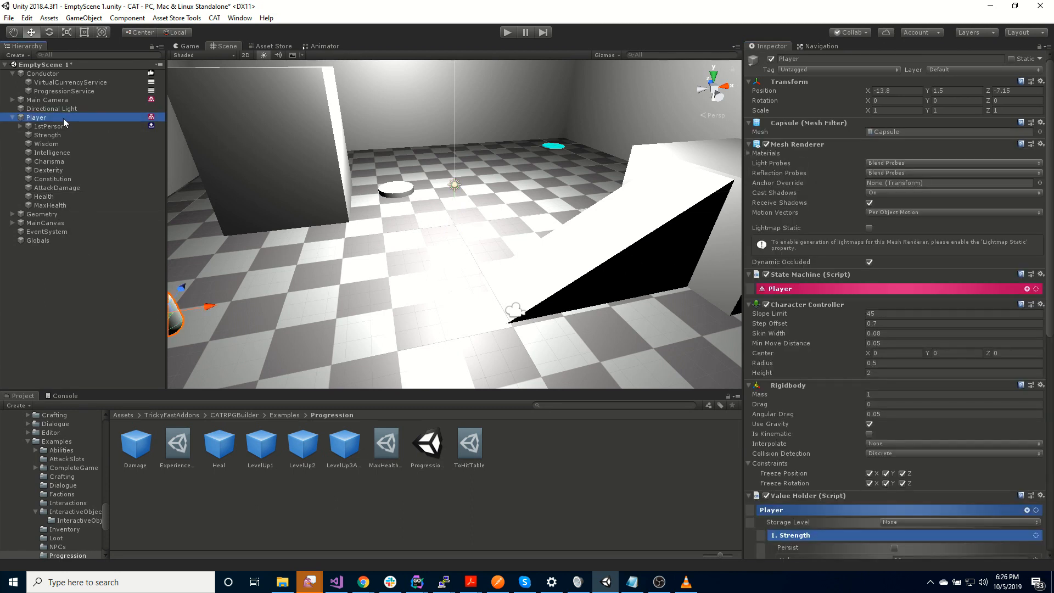
click(61, 198)
click(67, 189)
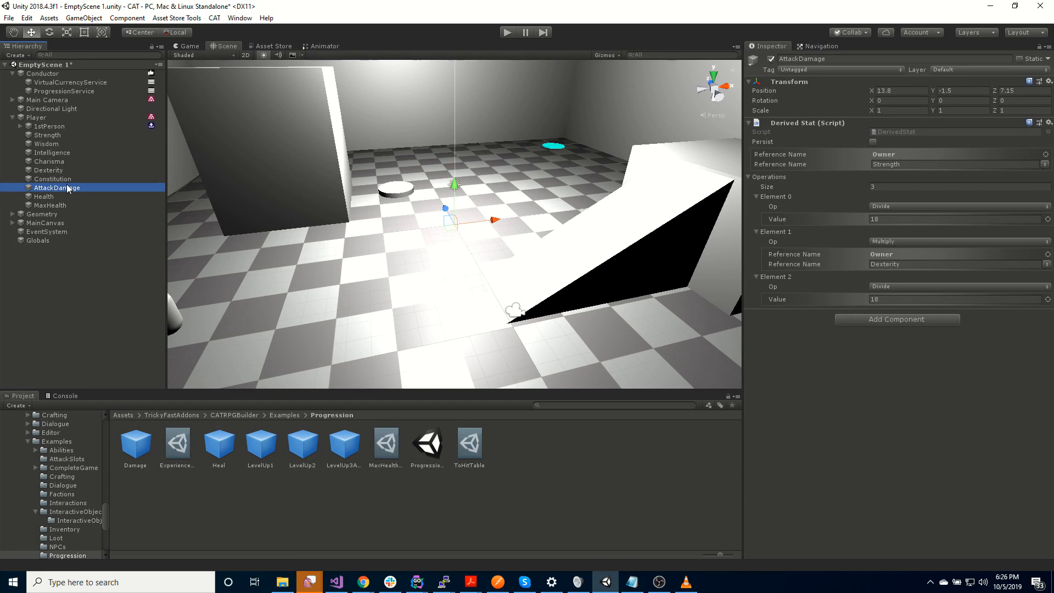
click(12, 223)
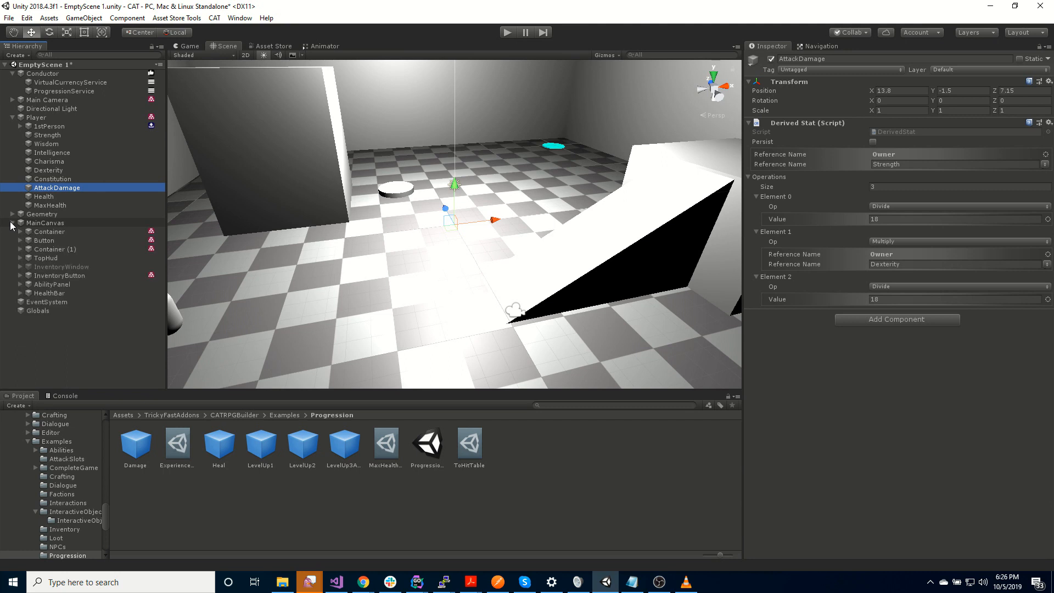
click(37, 240)
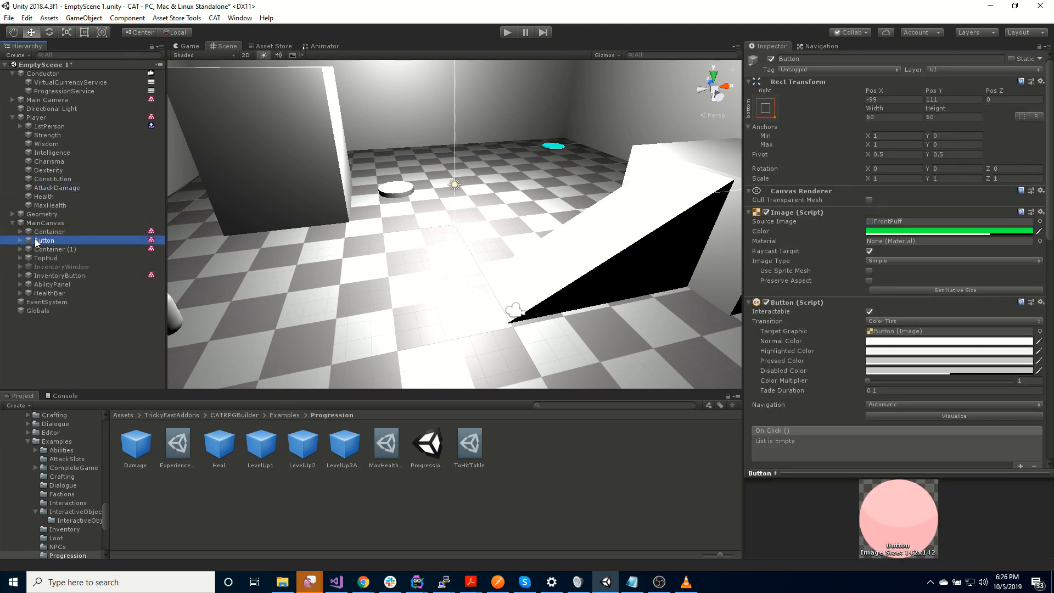
click(21, 241)
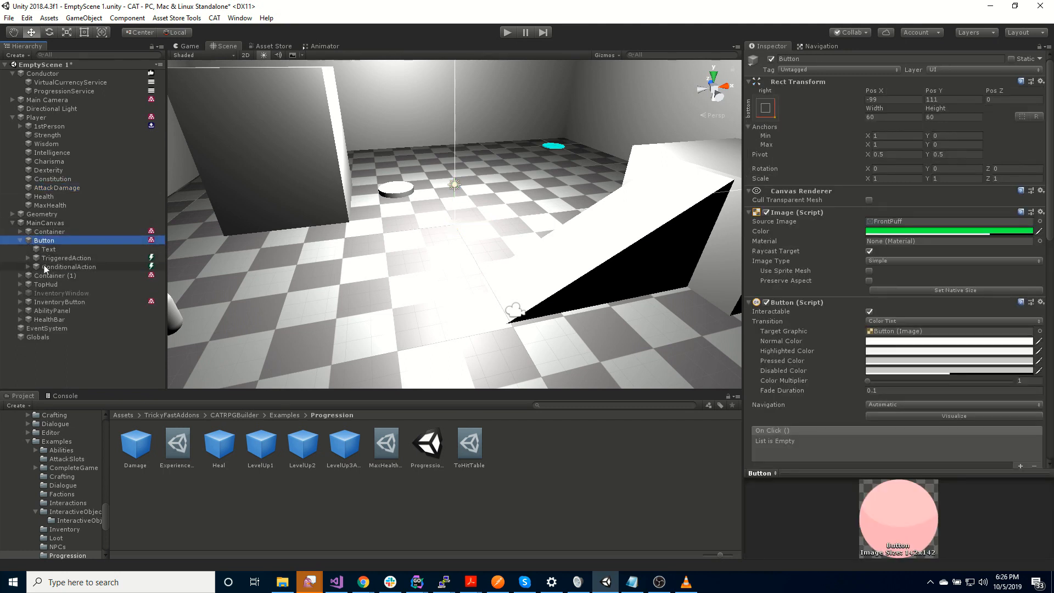
click(28, 267)
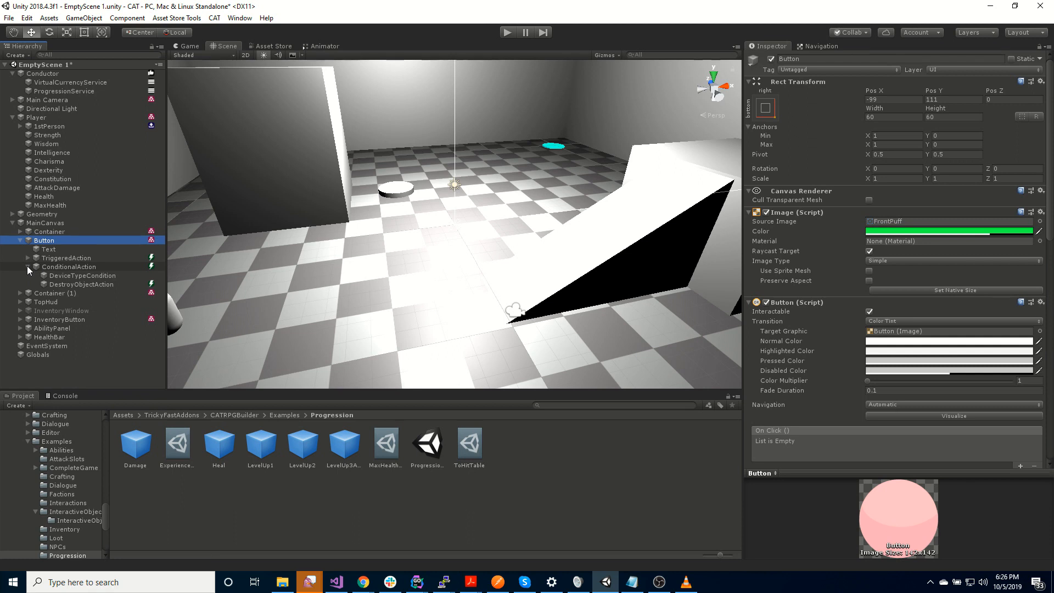
click(82, 277)
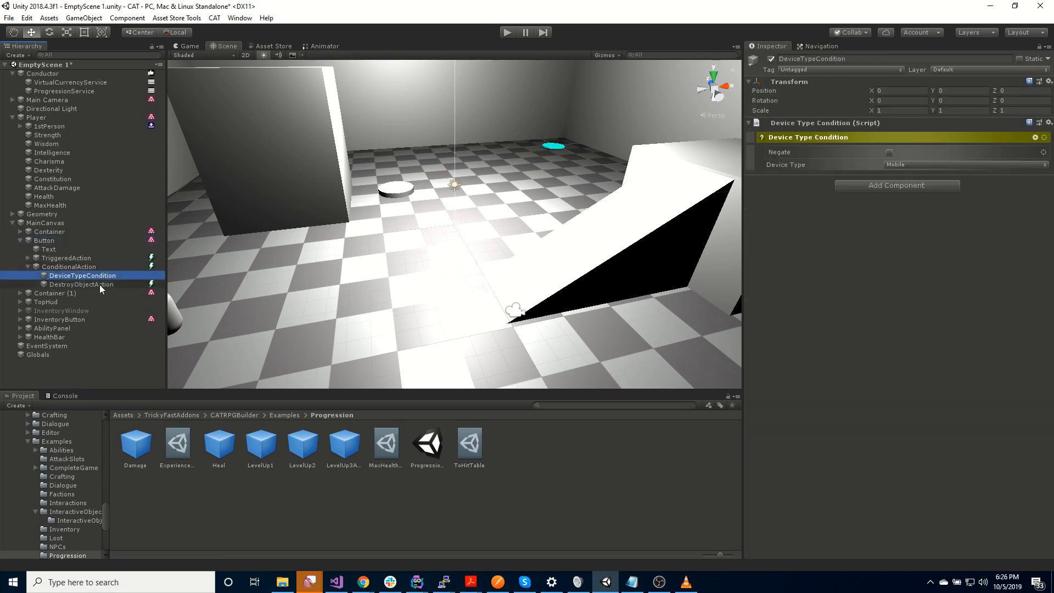
click(100, 284)
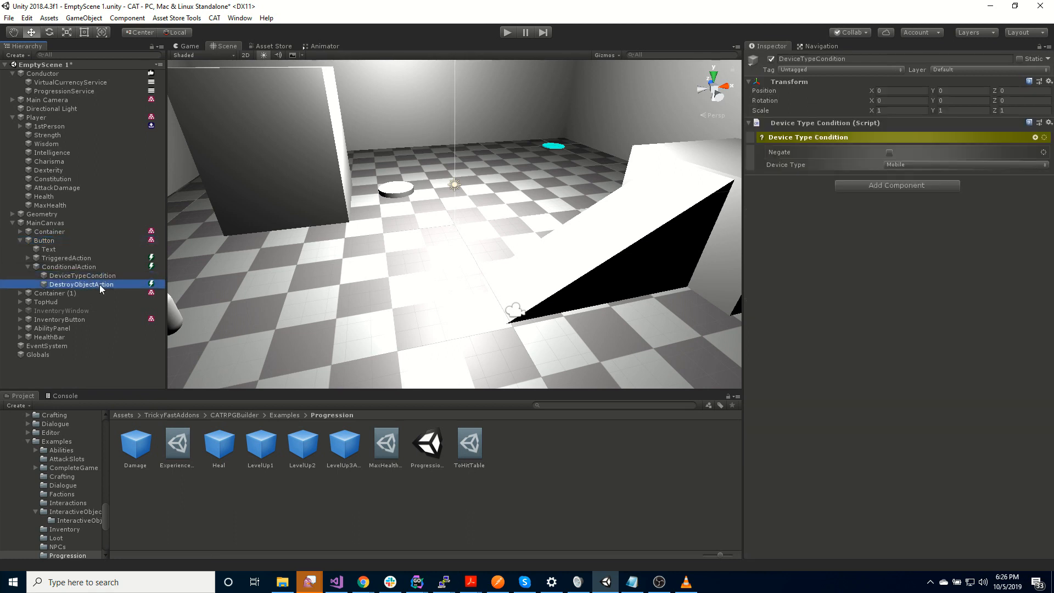
click(20, 241)
Step: Add a UI Button to MainCanvas and rename it as DamageButton
click(58, 223)
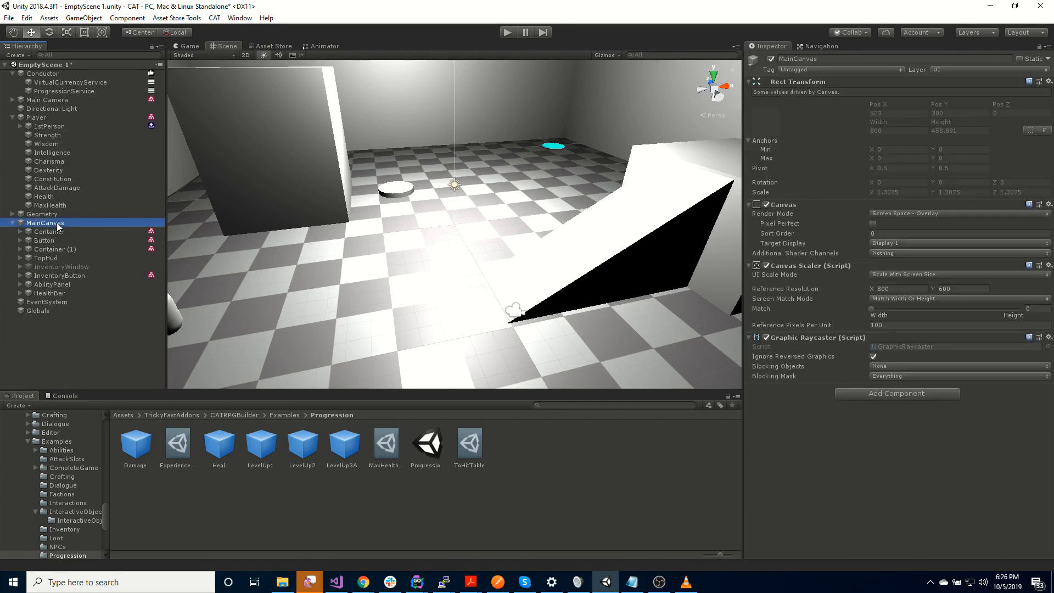
right_click(57, 226)
mouse_move(137, 377)
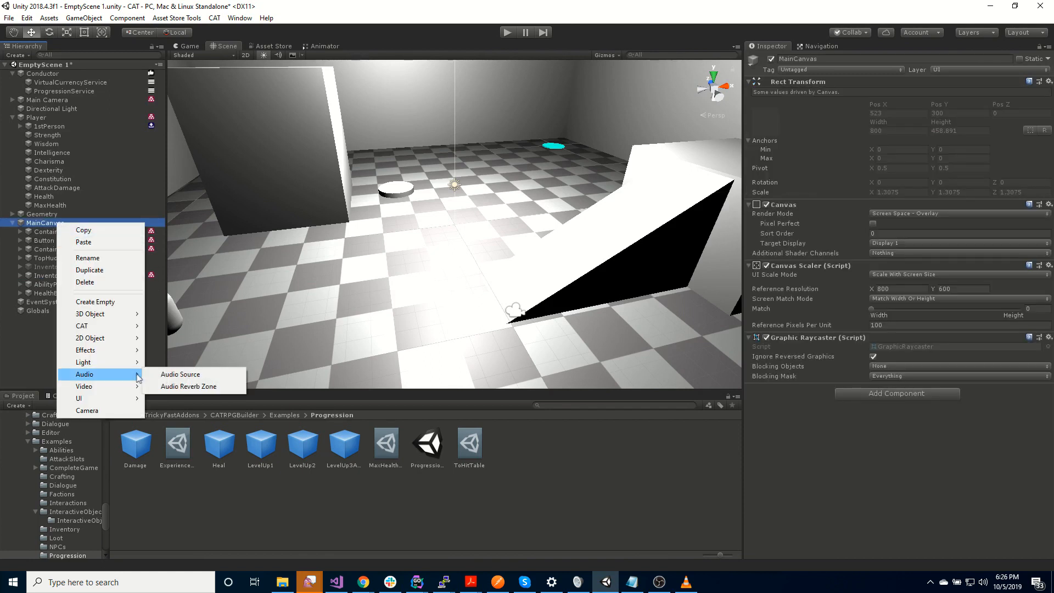
mouse_move(113, 332)
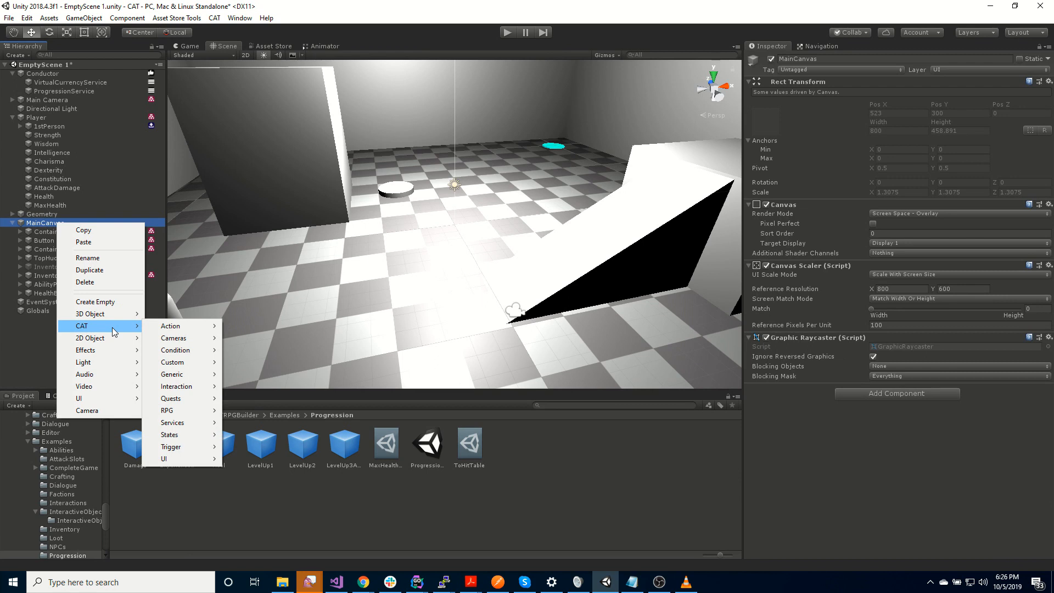
mouse_move(82, 398)
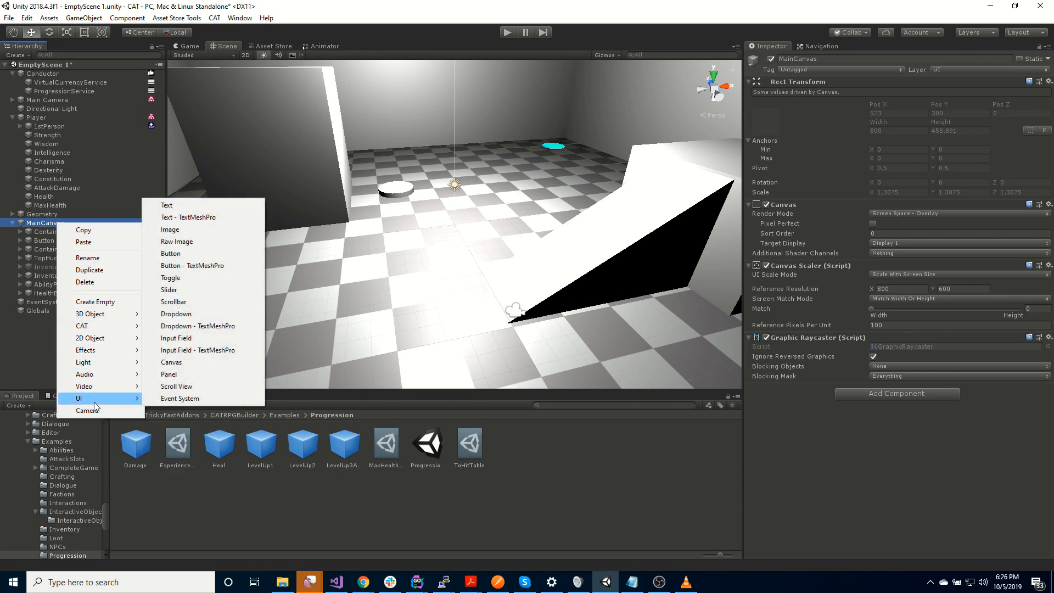
click(211, 255)
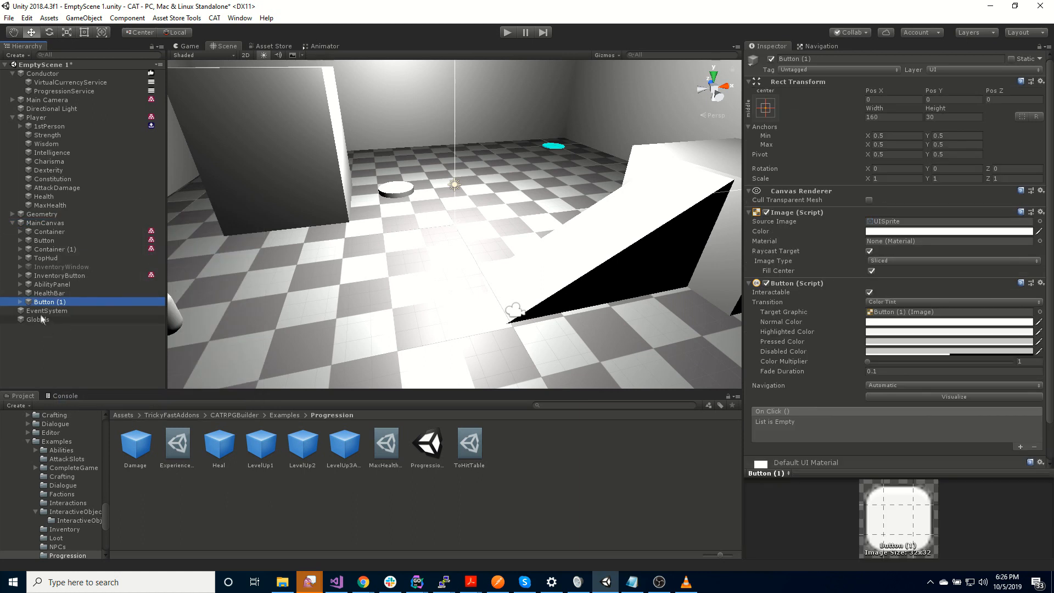
click(59, 302)
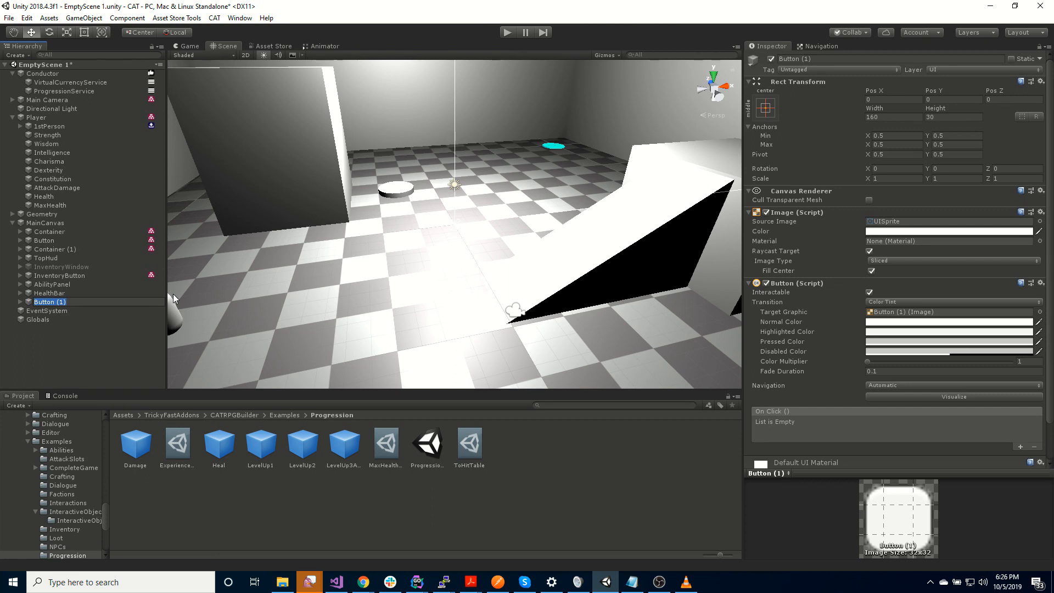
text(DamageButton)
key(Return)
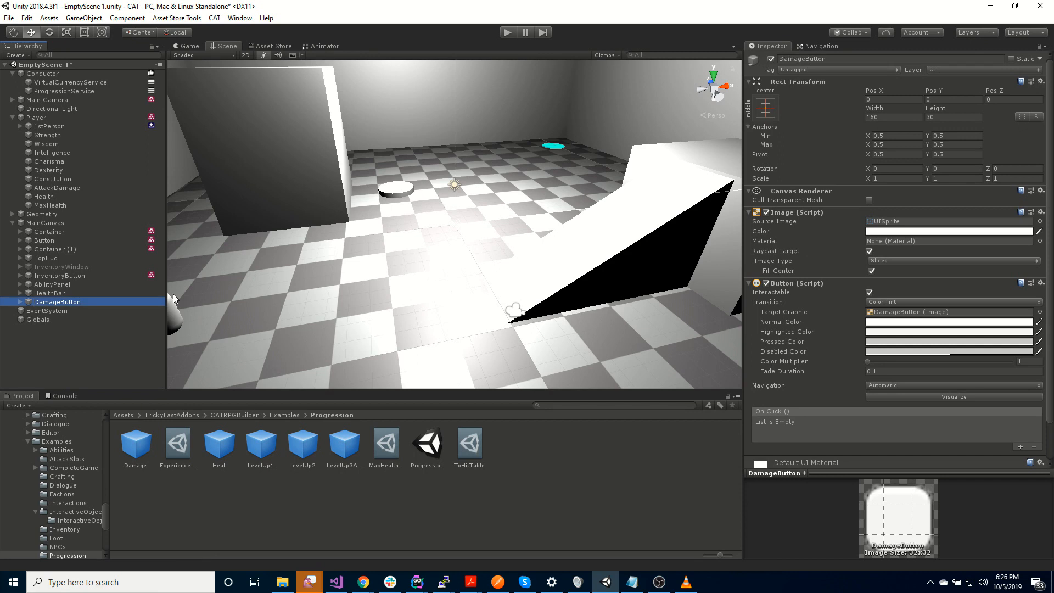
Step: Set the label text of DamageButton to Damage
key(Right)
key(Down)
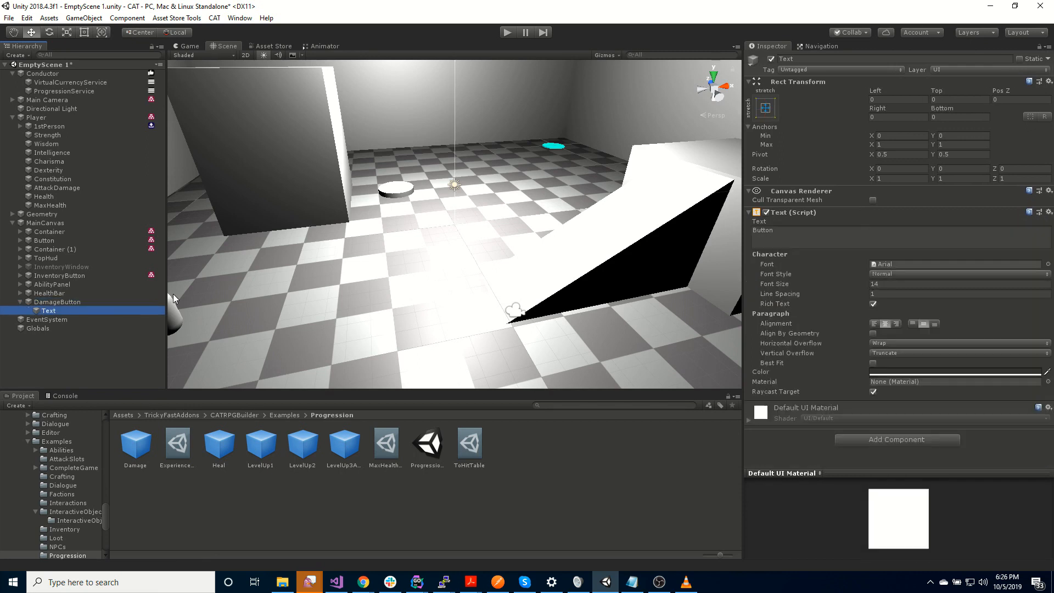
click(780, 235)
text(Damage)
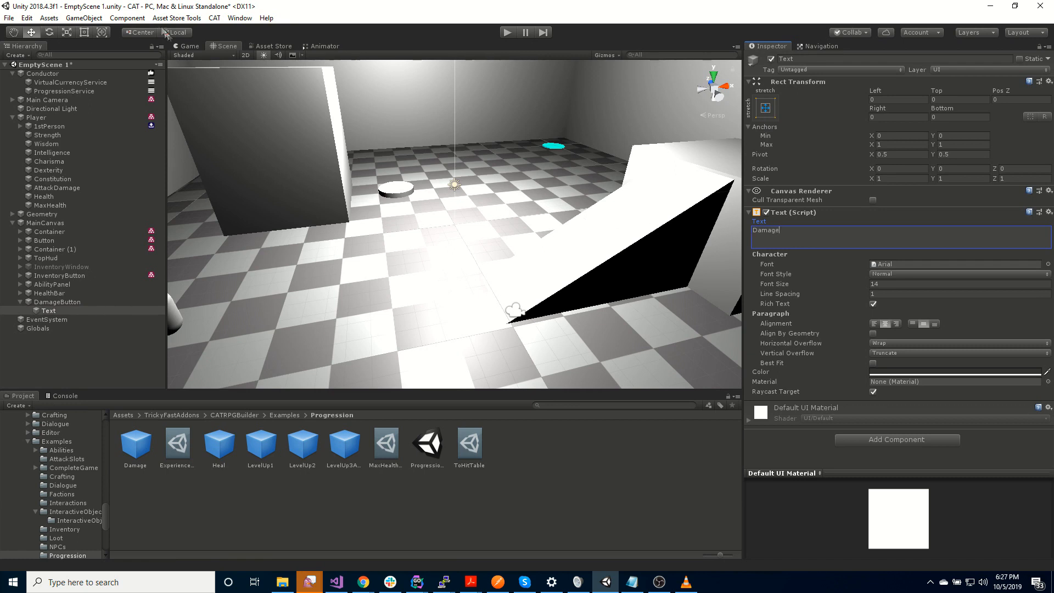
Step: Show the Game view and move DamageButton to about Pos X -0.66 and Pos Y -110, just above the ability bar
click(187, 46)
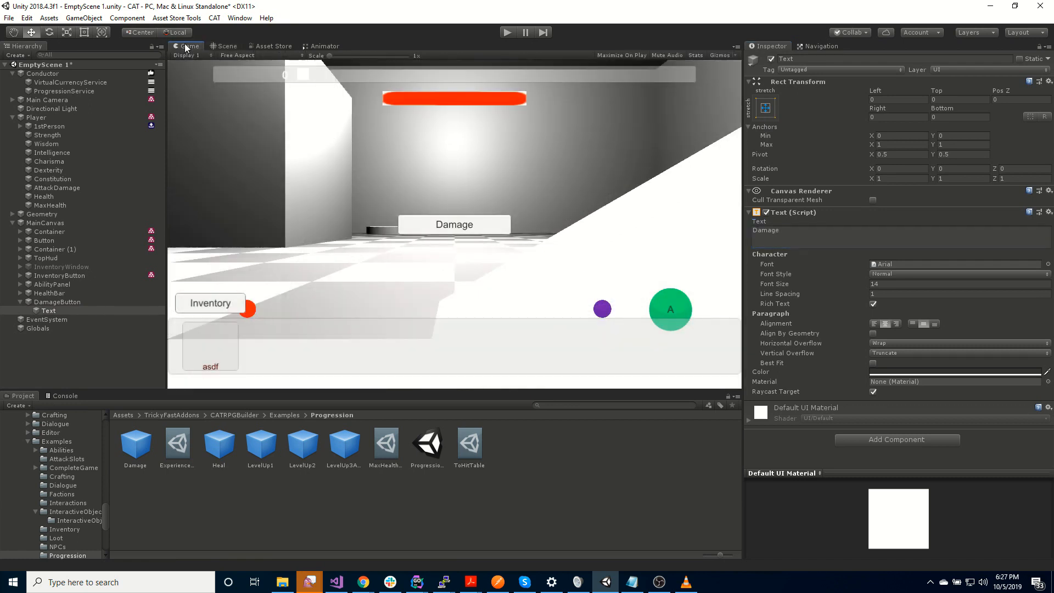
click(50, 303)
drag(872, 91, 868, 92)
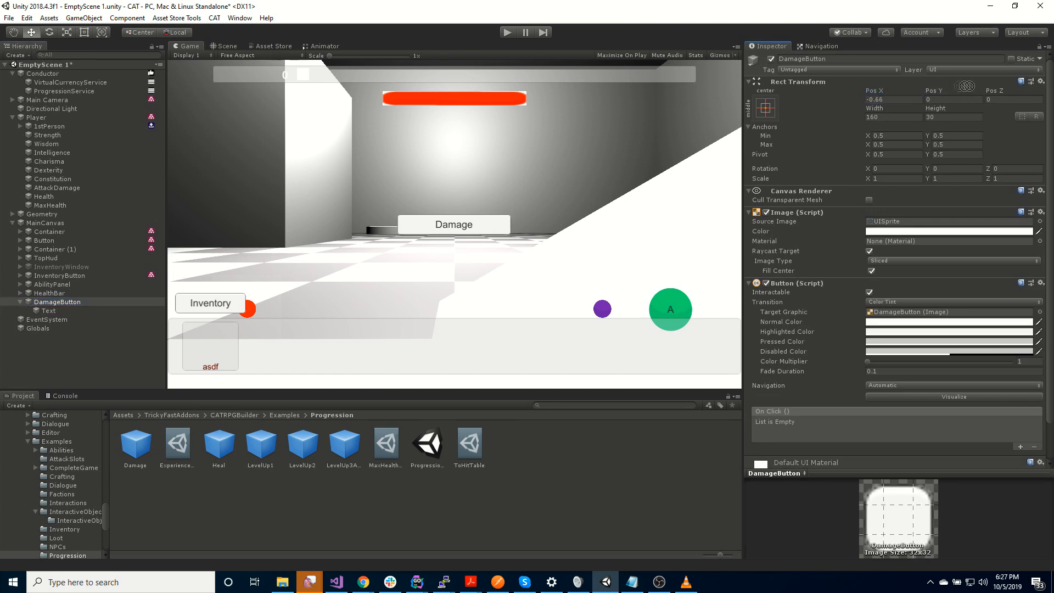
drag(932, 91, 401, 282)
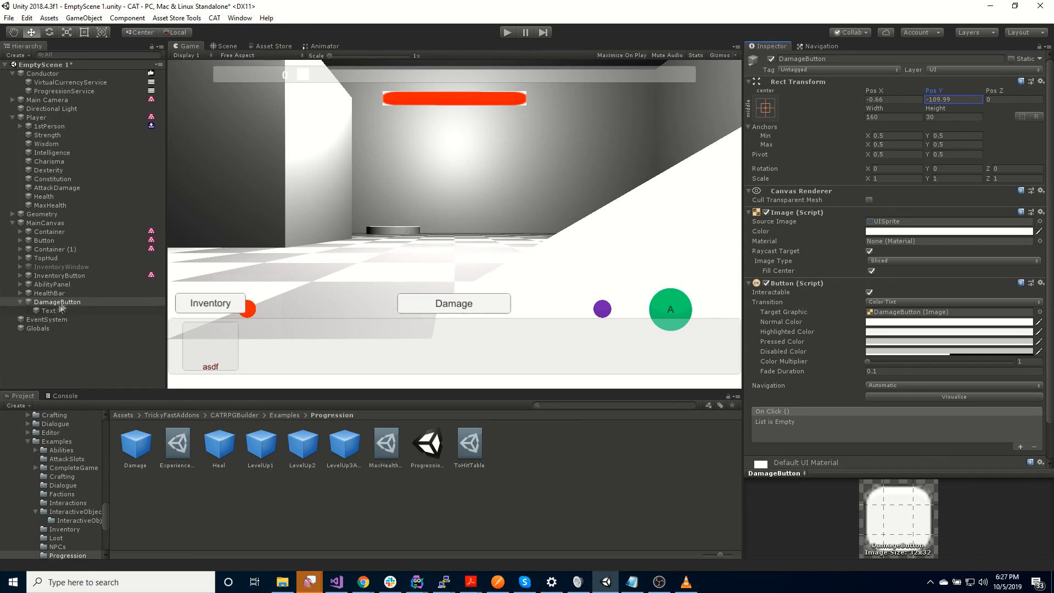
Step: Add a State Machine component to DamageButton
scroll(940, 417, down, 2)
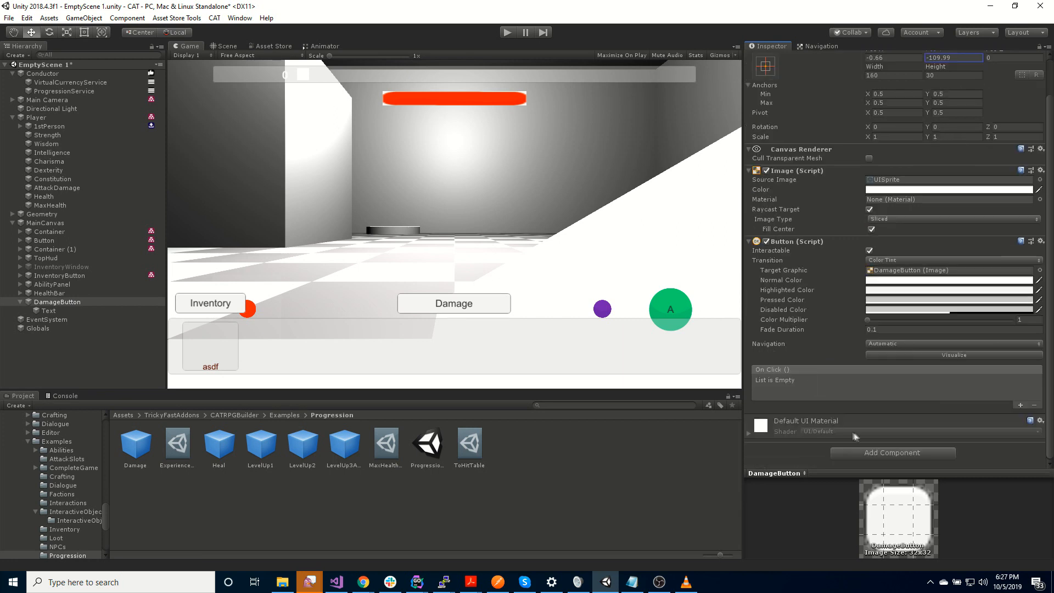
click(910, 454)
text(state)
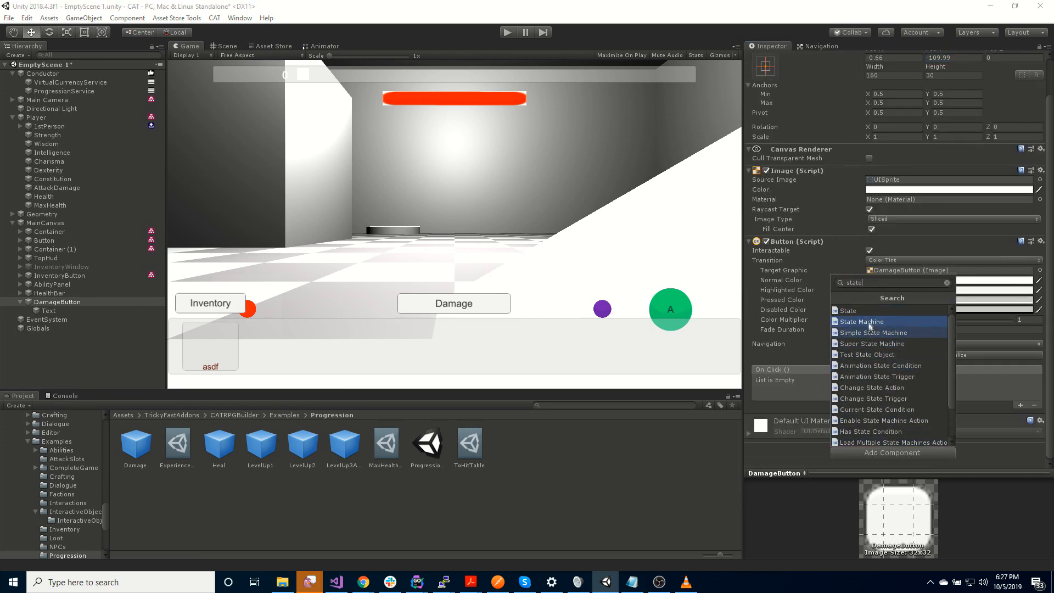
click(871, 323)
Step: Add a UI Button trigger to DamageButton's state machine
scroll(929, 411, down, 3)
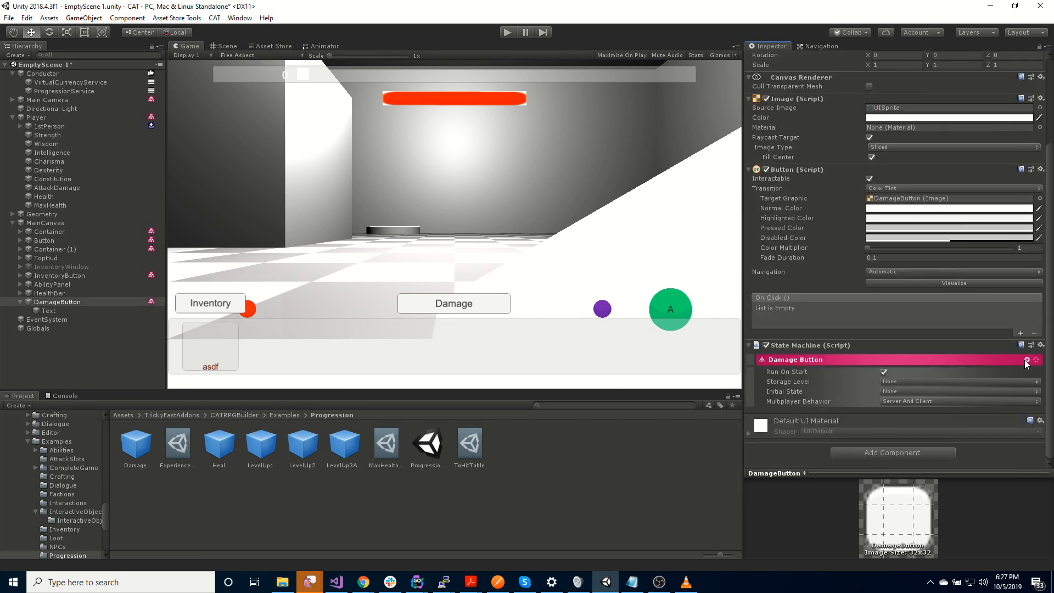
click(1026, 361)
click(983, 187)
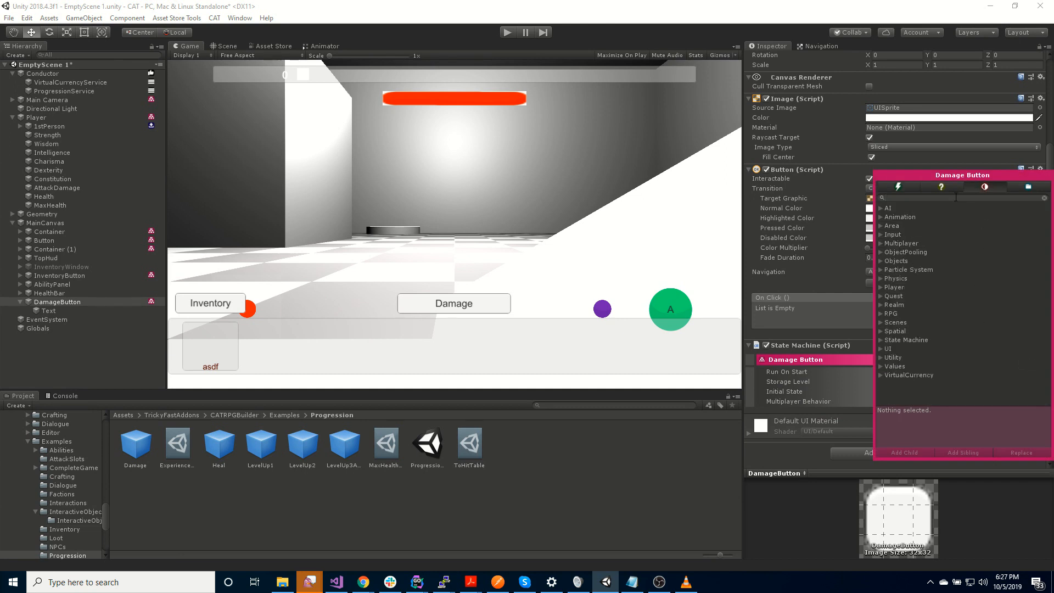
text(butt)
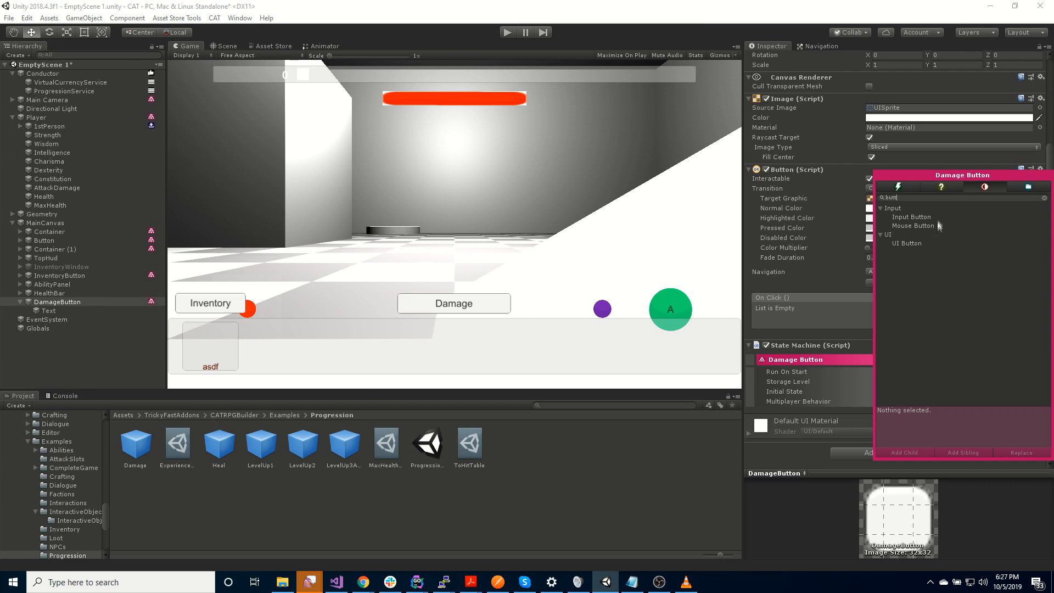
double_click(913, 244)
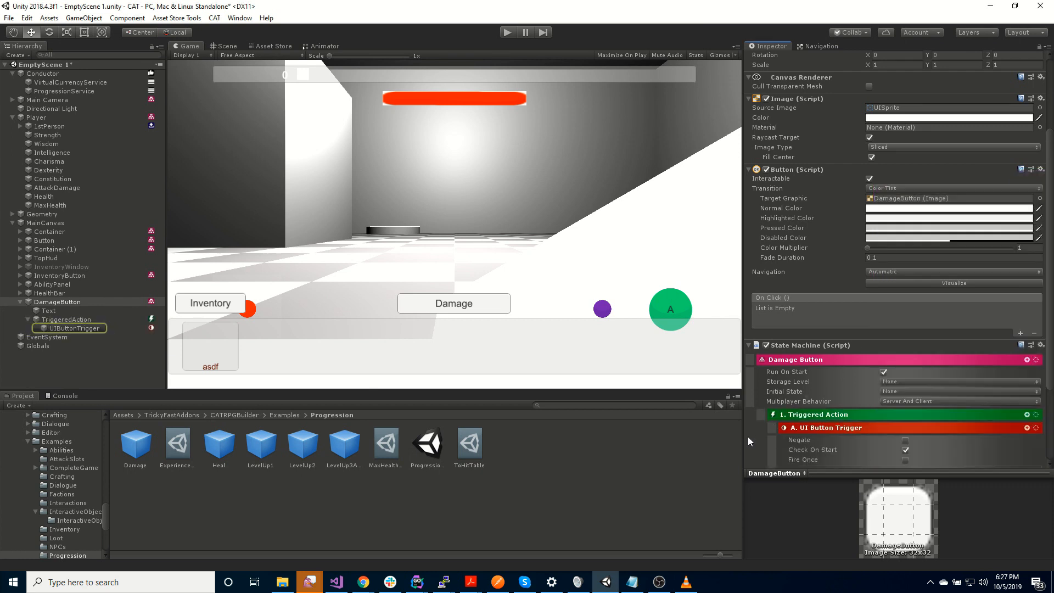
Step: Add a Modify Fuel action to the Triggered Action of DamageButton
click(1027, 415)
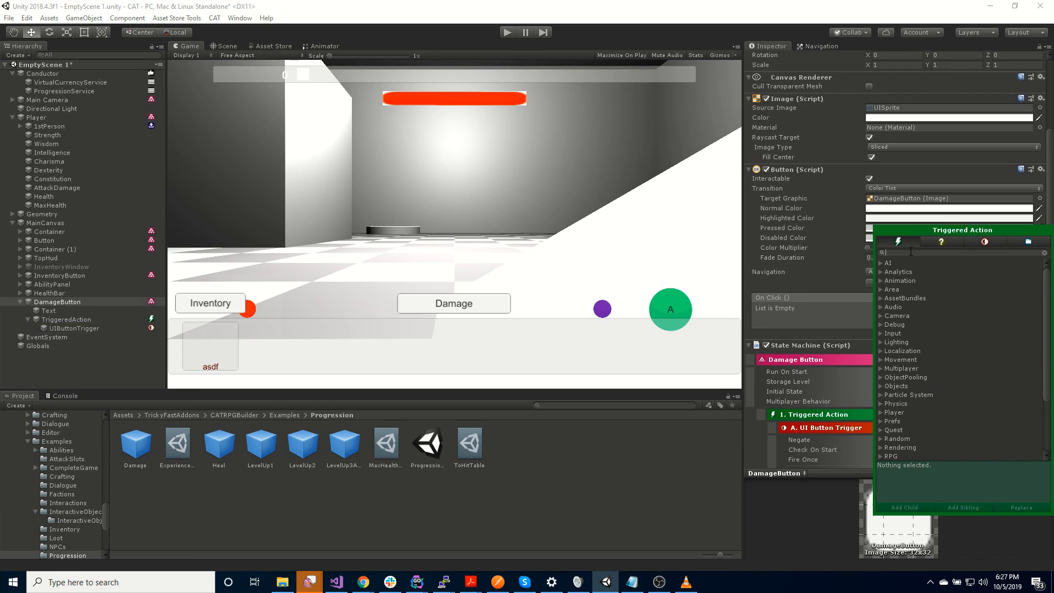
text(modify)
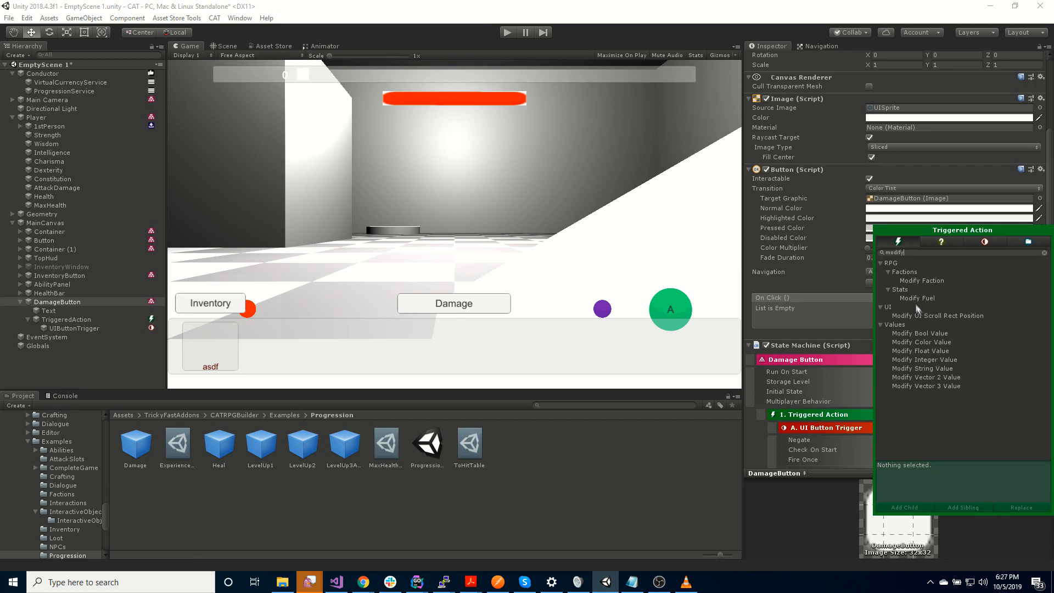
double_click(932, 298)
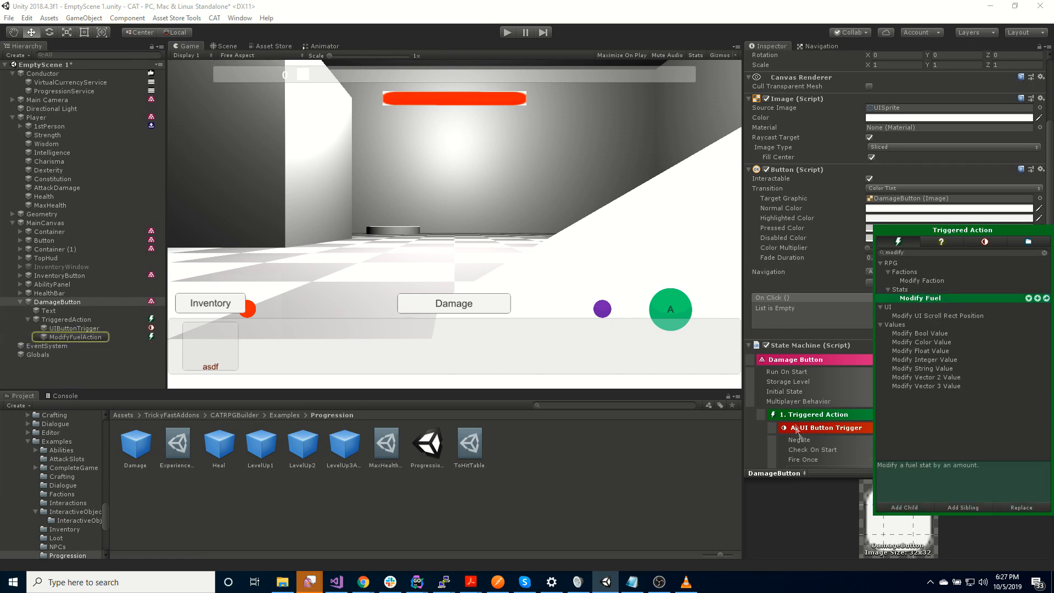
scroll(763, 443, down, 5)
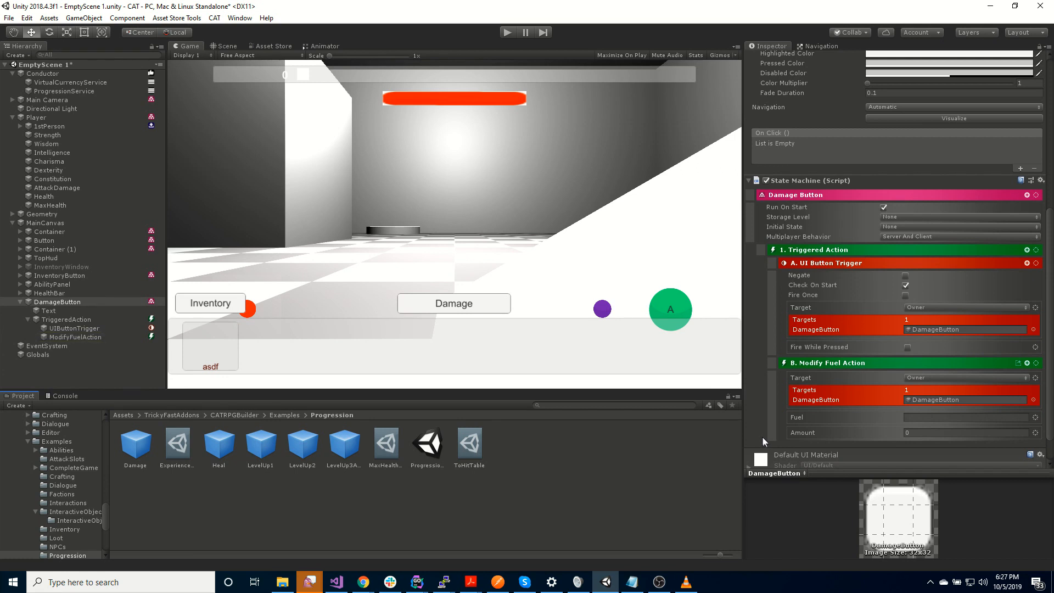
scroll(762, 436, down, 1)
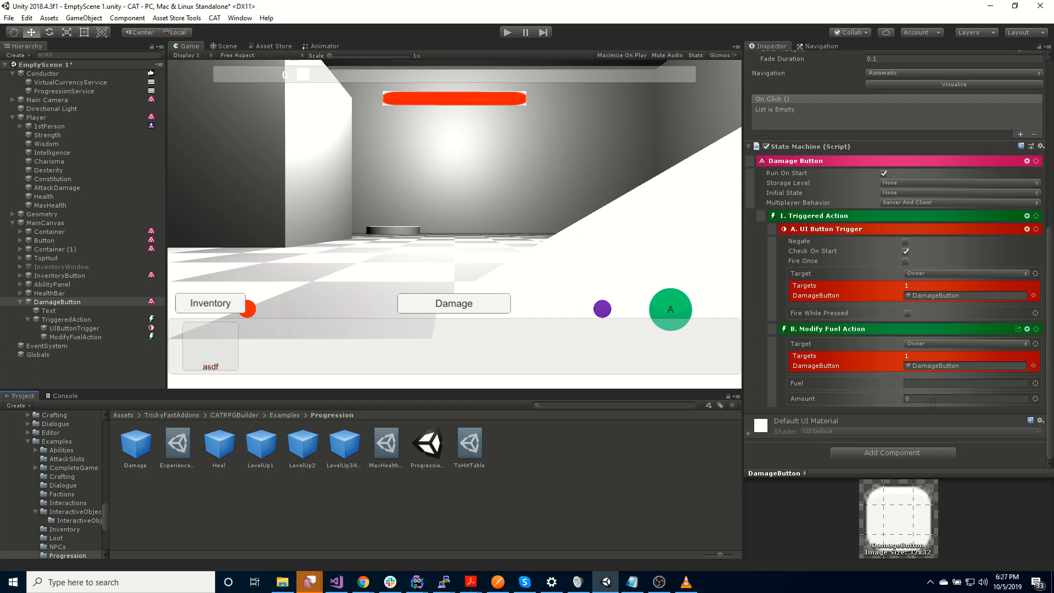
Step: Set the Target of DamageButton's Modify Fuel action to Player
click(1035, 384)
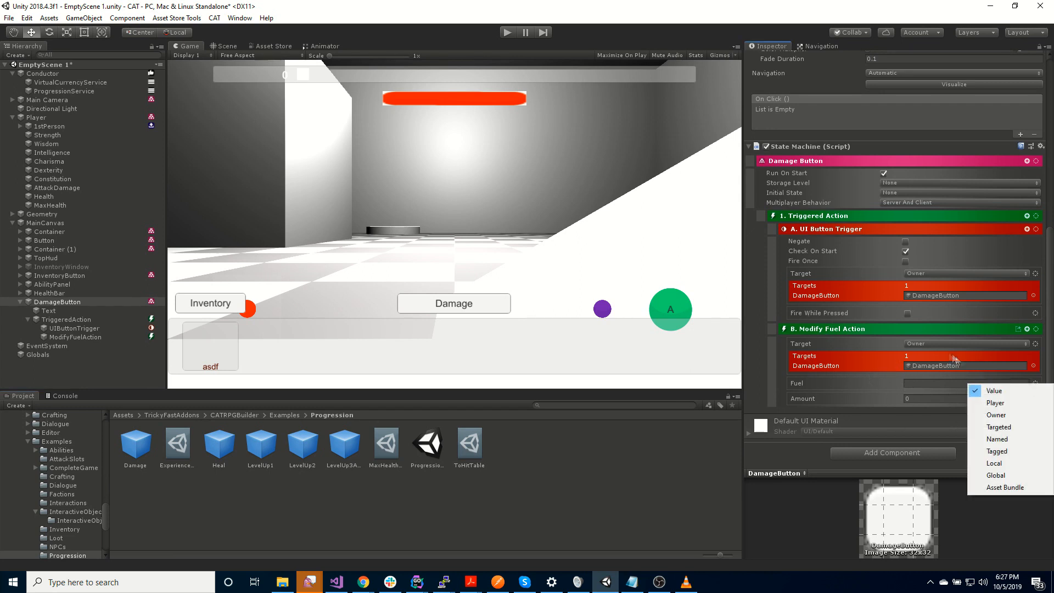
click(937, 346)
click(937, 345)
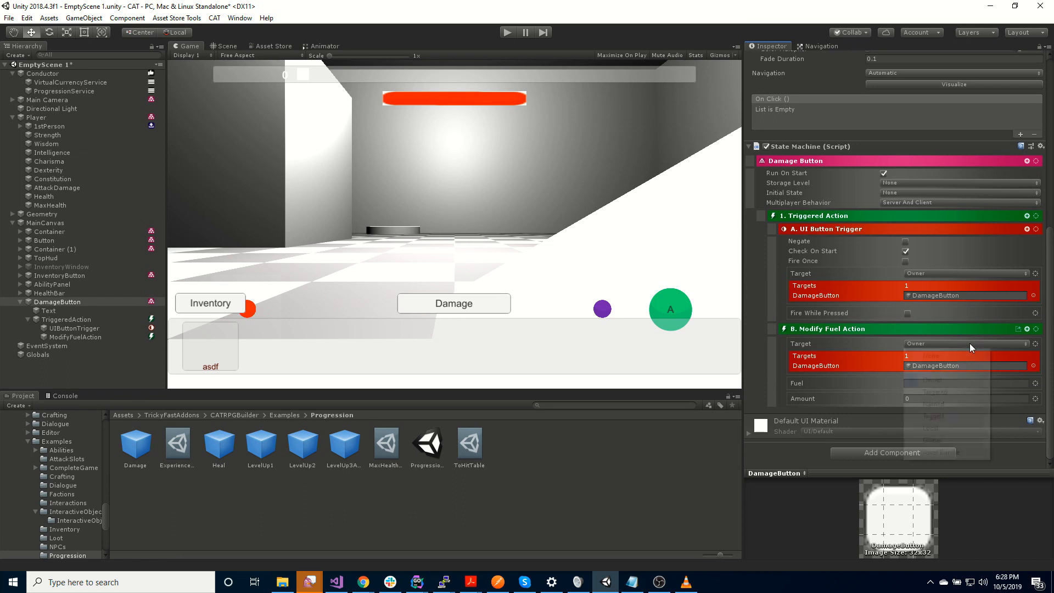
click(930, 368)
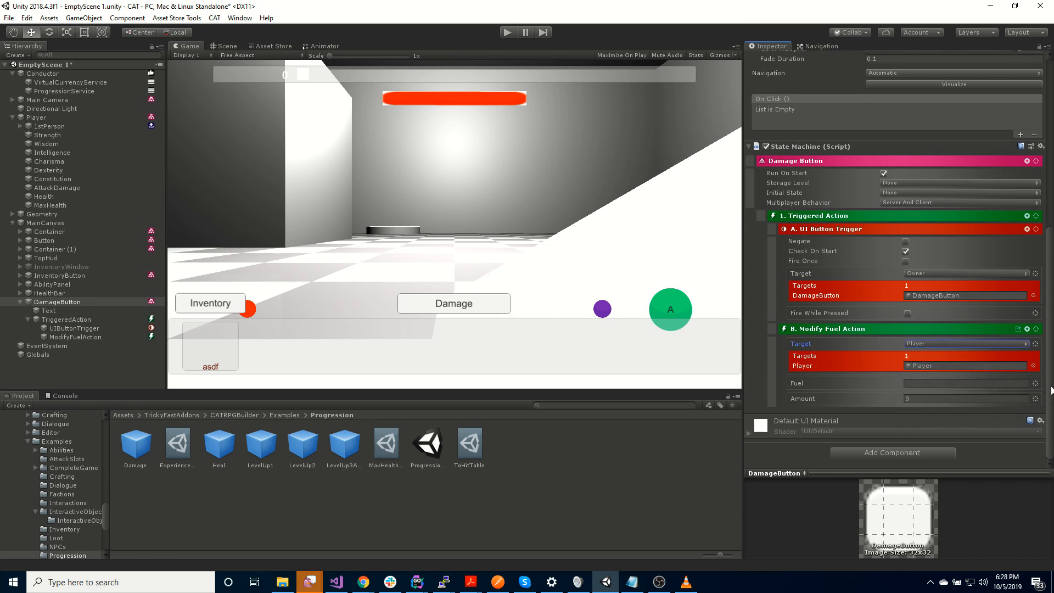
Step: Set the Modify Fuel action's Fuel to Health and its Amount to -10
click(1035, 384)
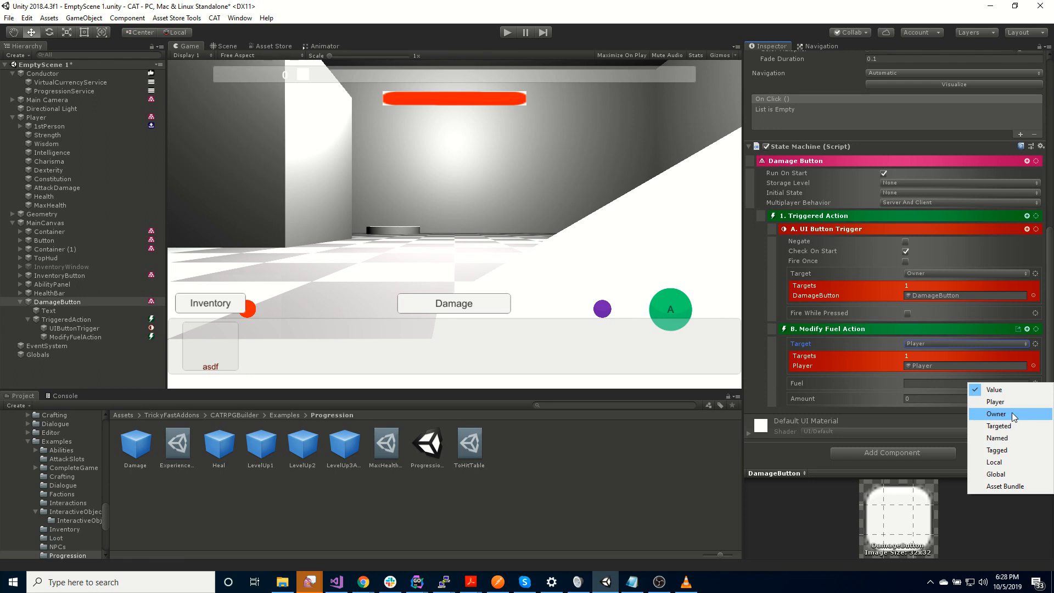
click(755, 384)
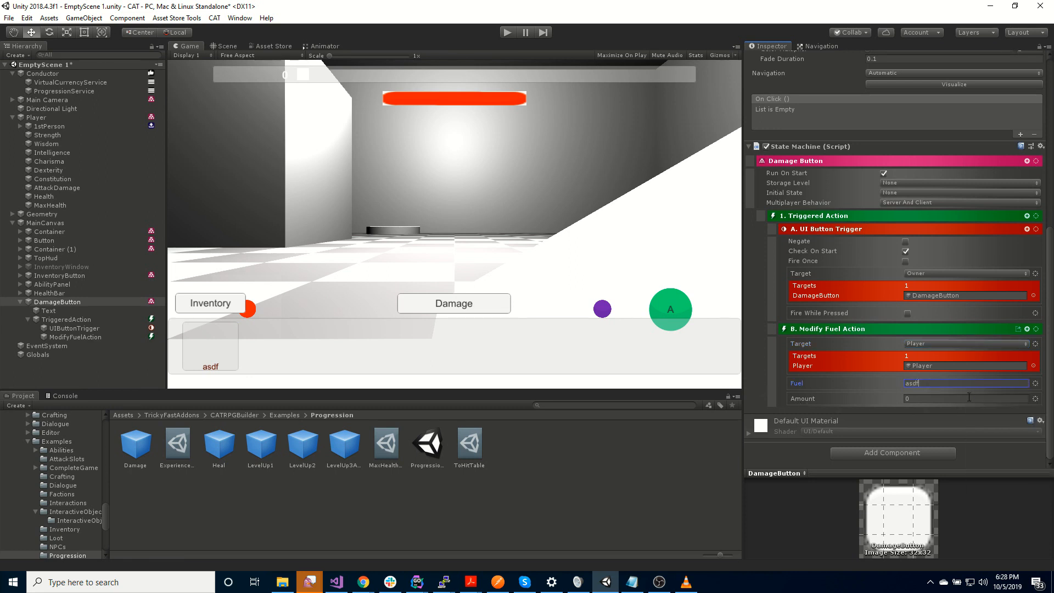
key(ctrl+a)
key(BackSpace)
click(1035, 399)
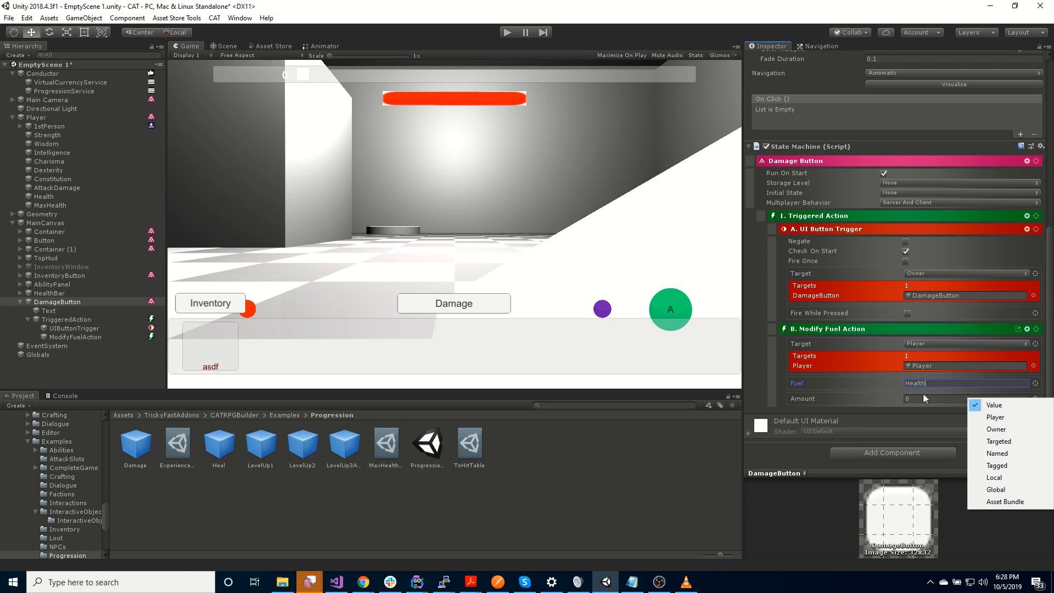
key(Escape)
click(886, 399)
text(-10)
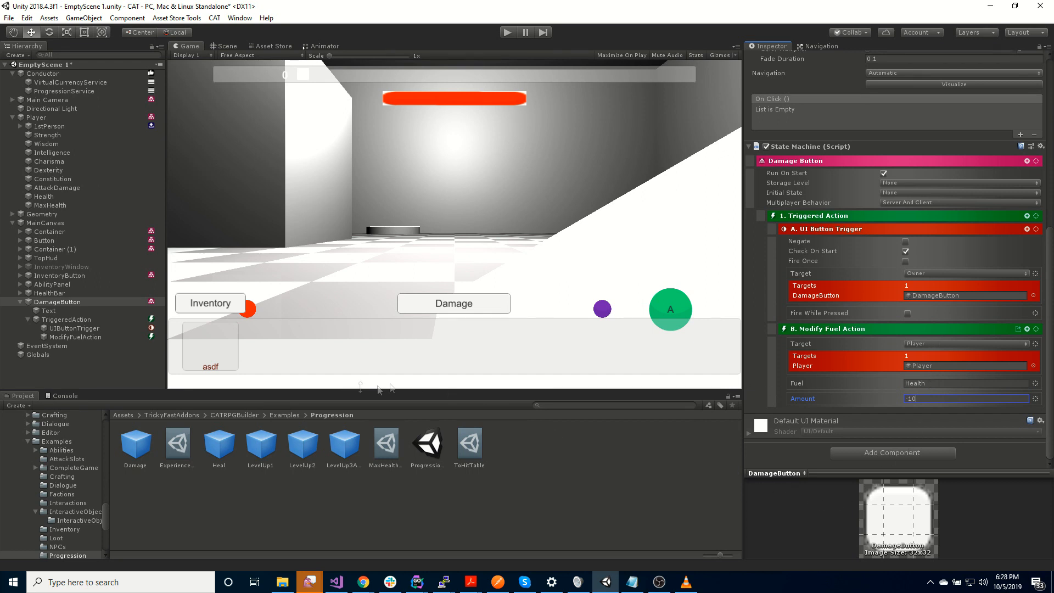
click(357, 296)
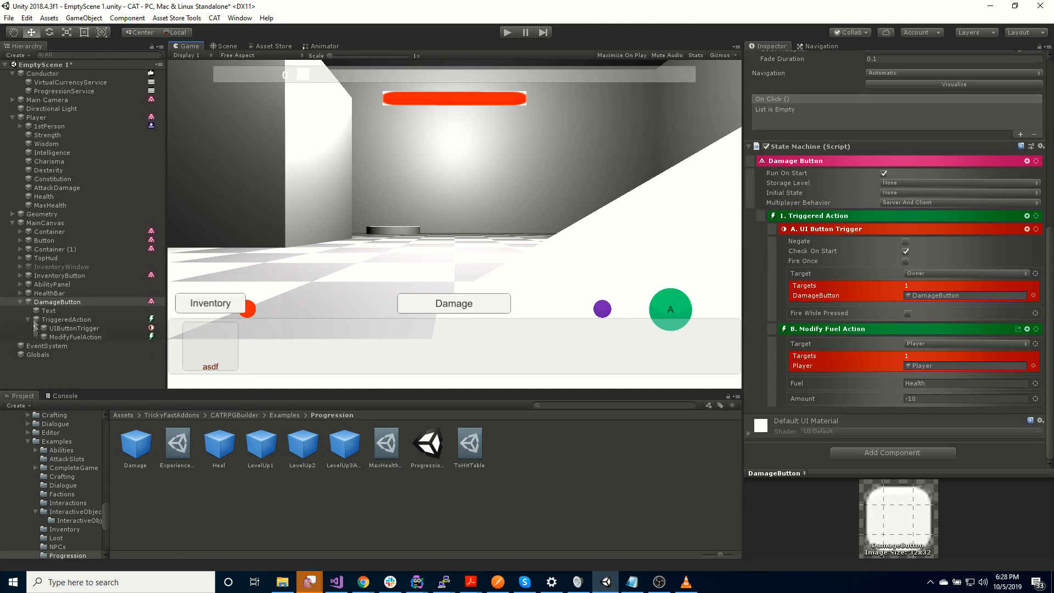
Step: Expand HealthBar and toggle its Image and Fill objects off and on to examine which part of the bar each one draws
click(21, 292)
click(21, 293)
click(54, 294)
key(Right)
click(53, 302)
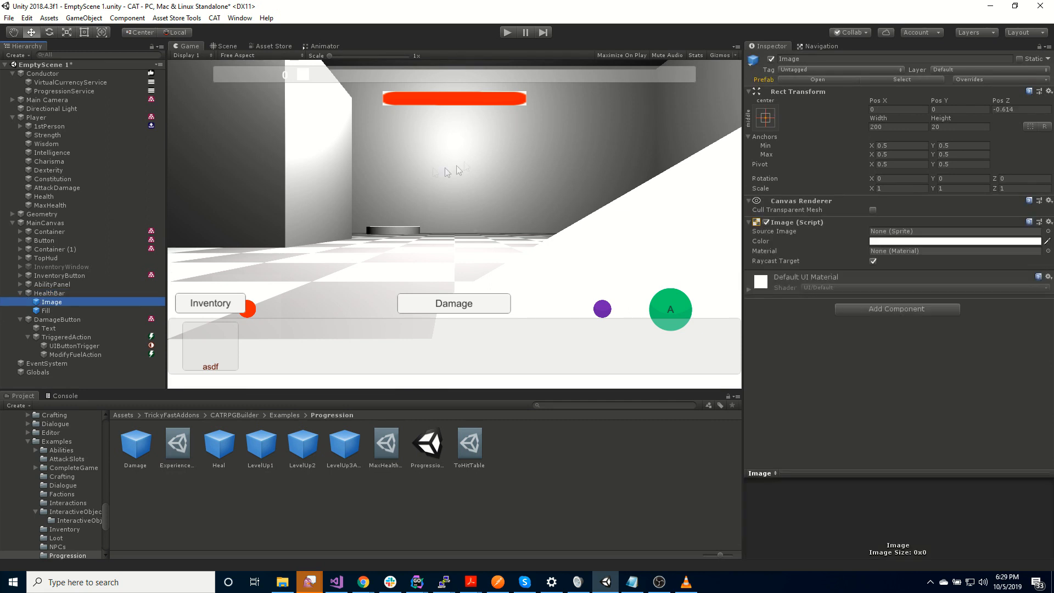
click(772, 61)
click(772, 61)
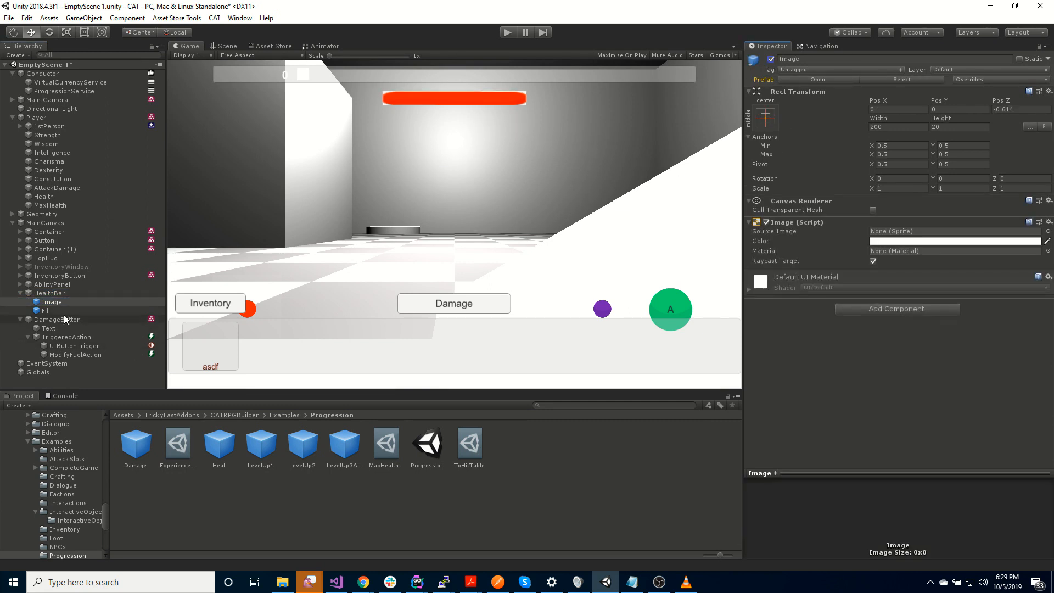
click(46, 311)
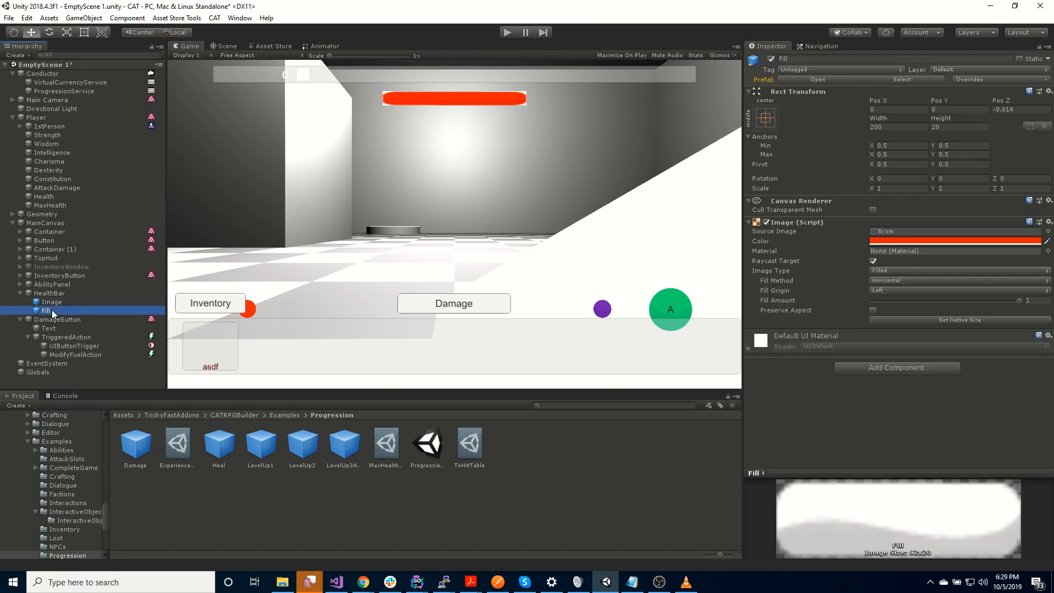
click(772, 59)
click(772, 58)
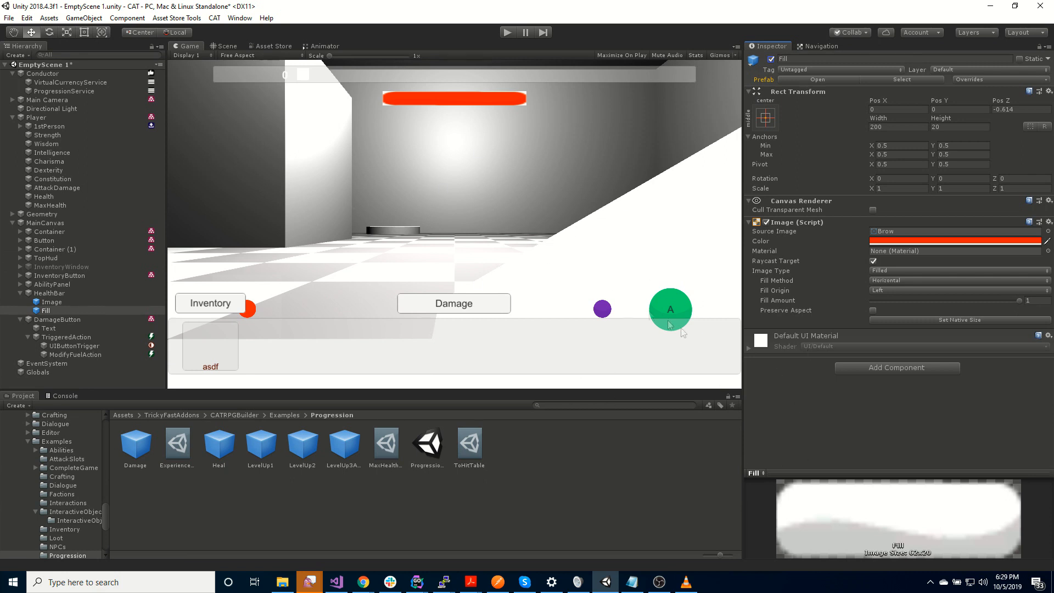
Step: Add a UI Fuel Bar Data Bind component to the Fill object of HealthBar
click(877, 370)
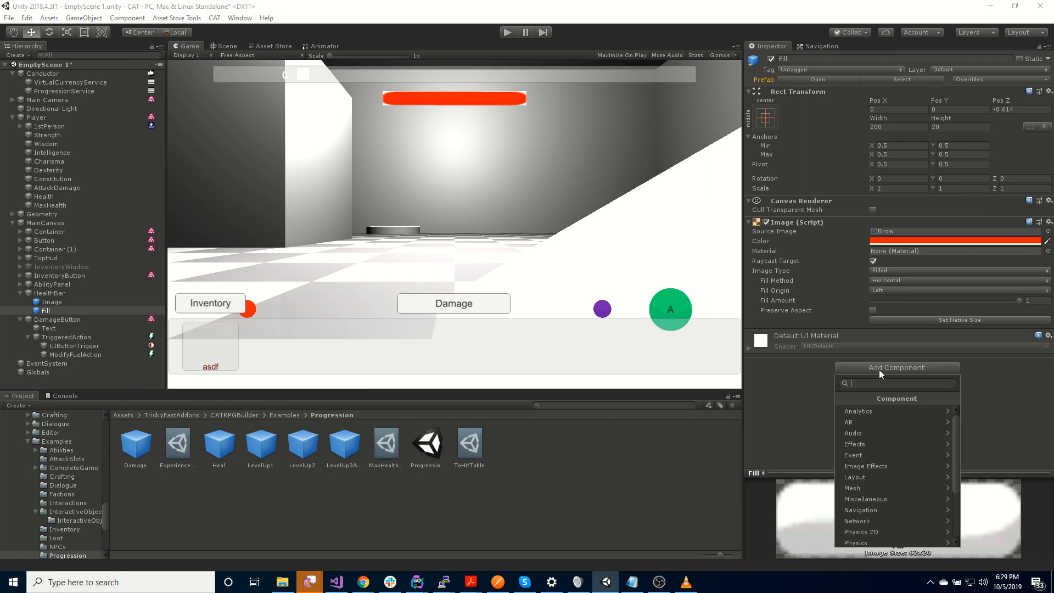
text(fuel)
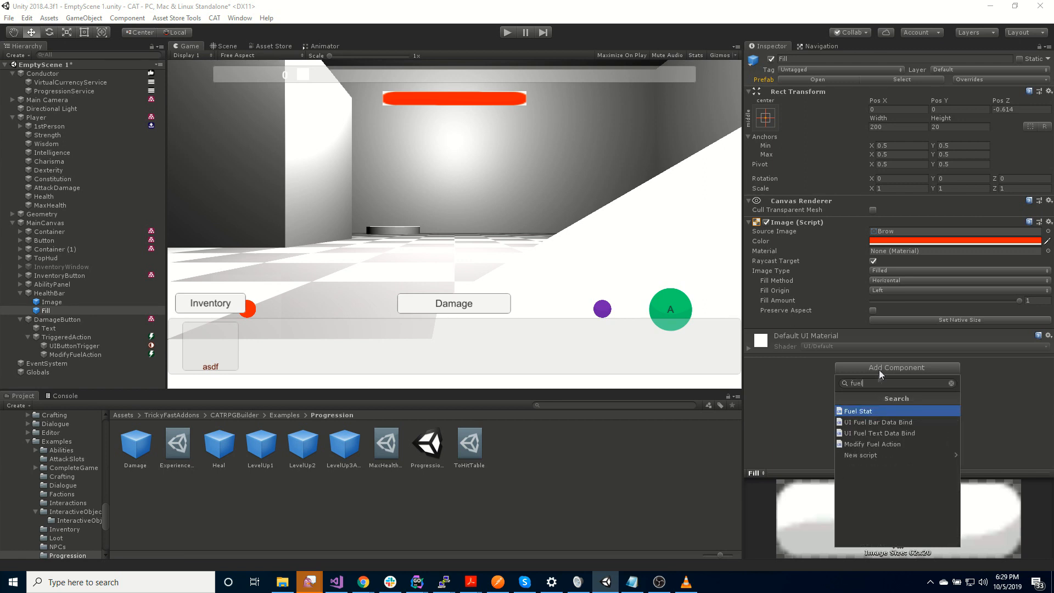
click(896, 422)
click(897, 421)
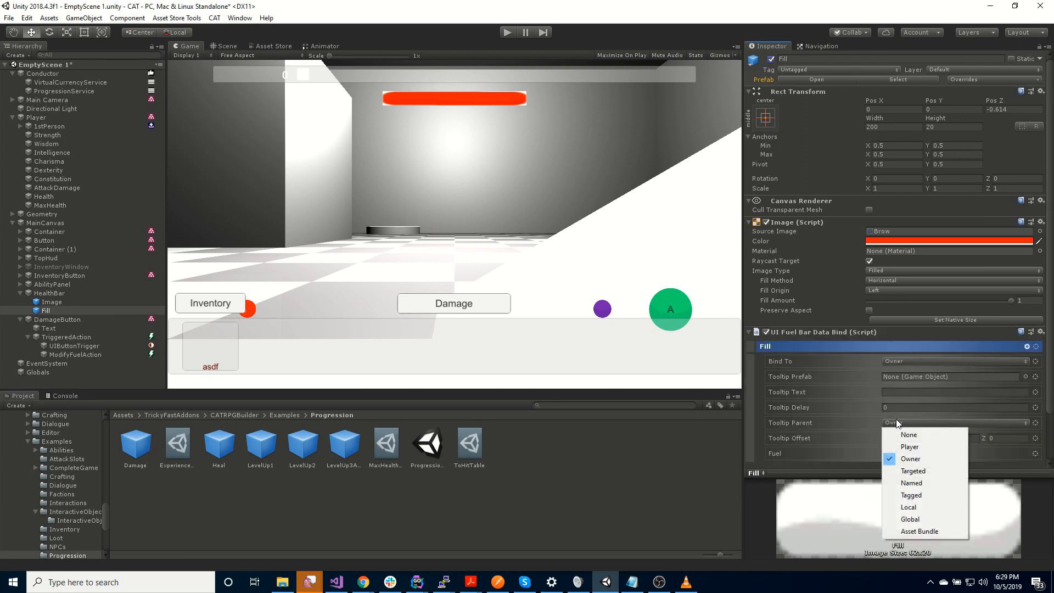
click(753, 392)
Step: Set Bind To on Fill's fuel bar data bind to Player
scroll(754, 392, down, 1)
scroll(754, 391, down, 1)
click(914, 307)
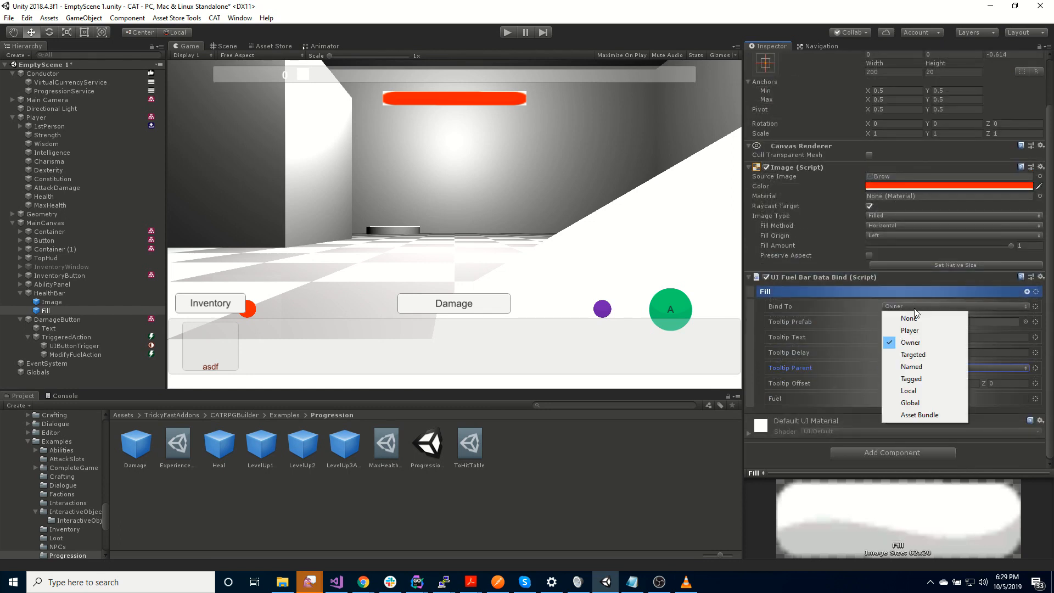
click(928, 329)
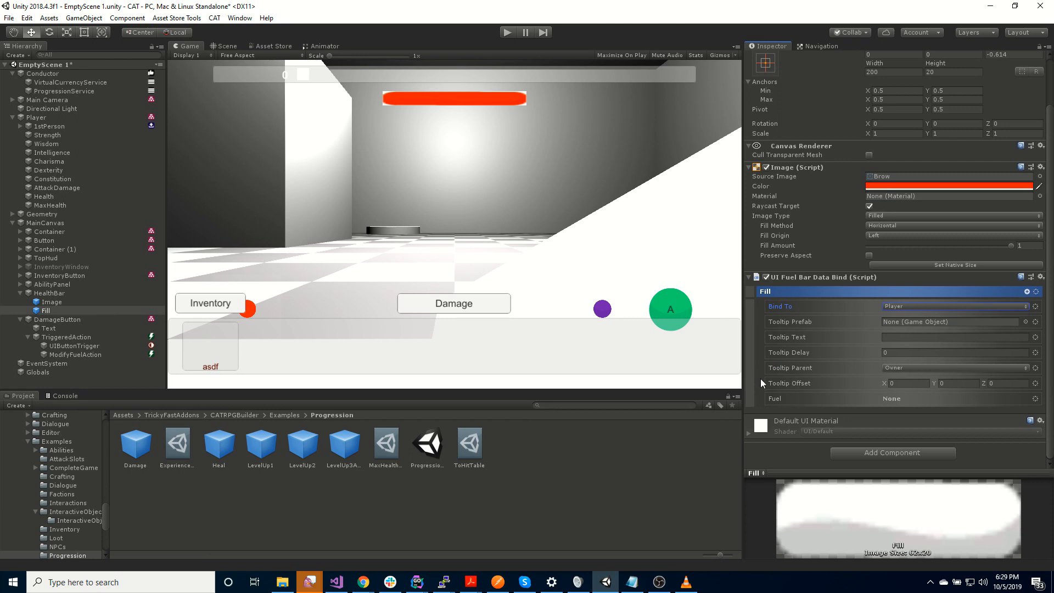
Step: Make the data bind's Fuel a Player reference with the reference name Health
click(1024, 401)
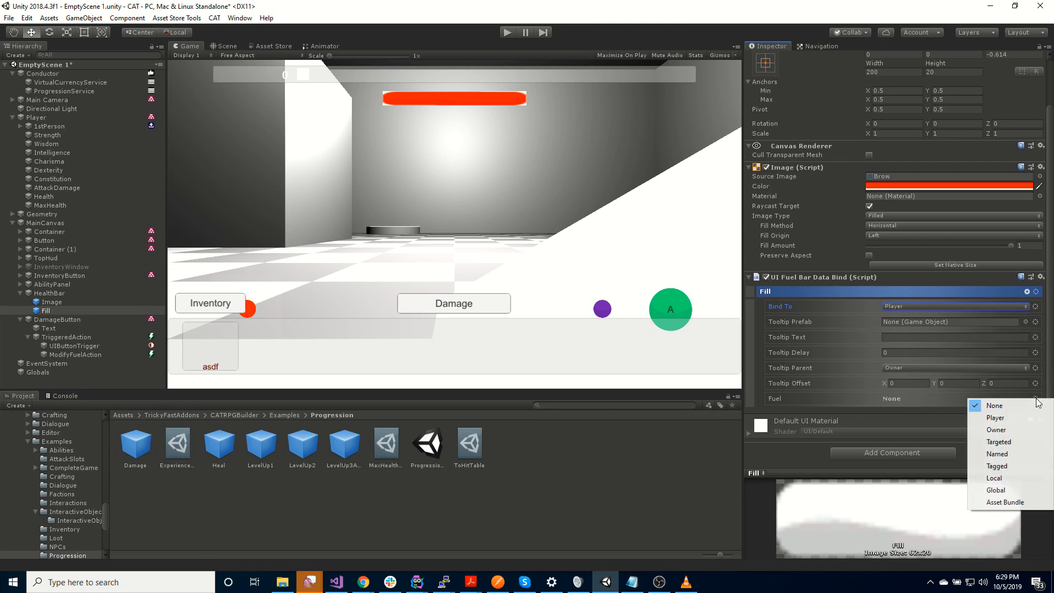
click(1013, 421)
click(910, 408)
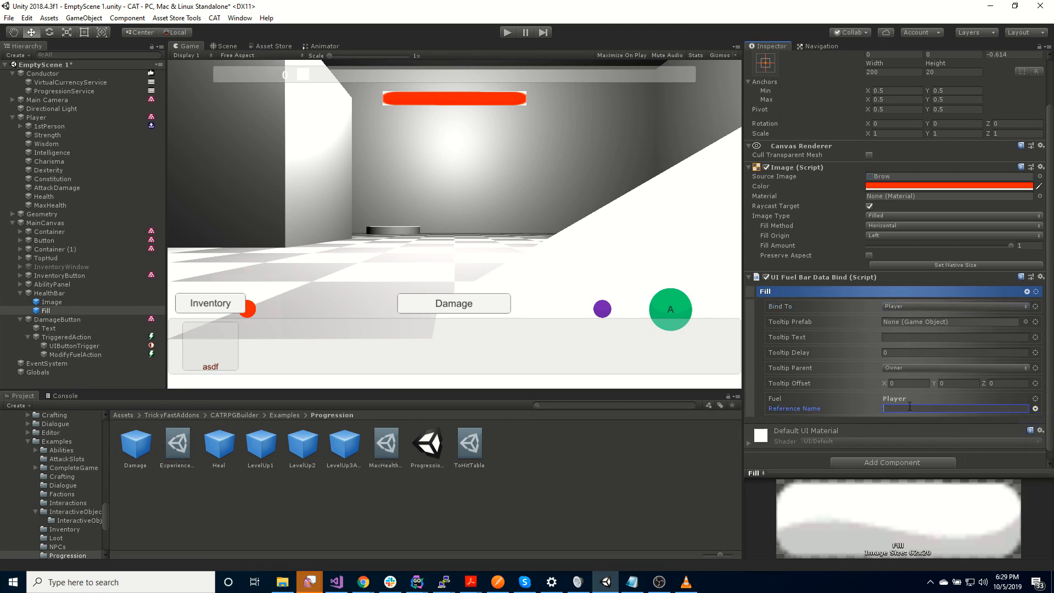
text(Health)
scroll(764, 411, down, 1)
click(771, 463)
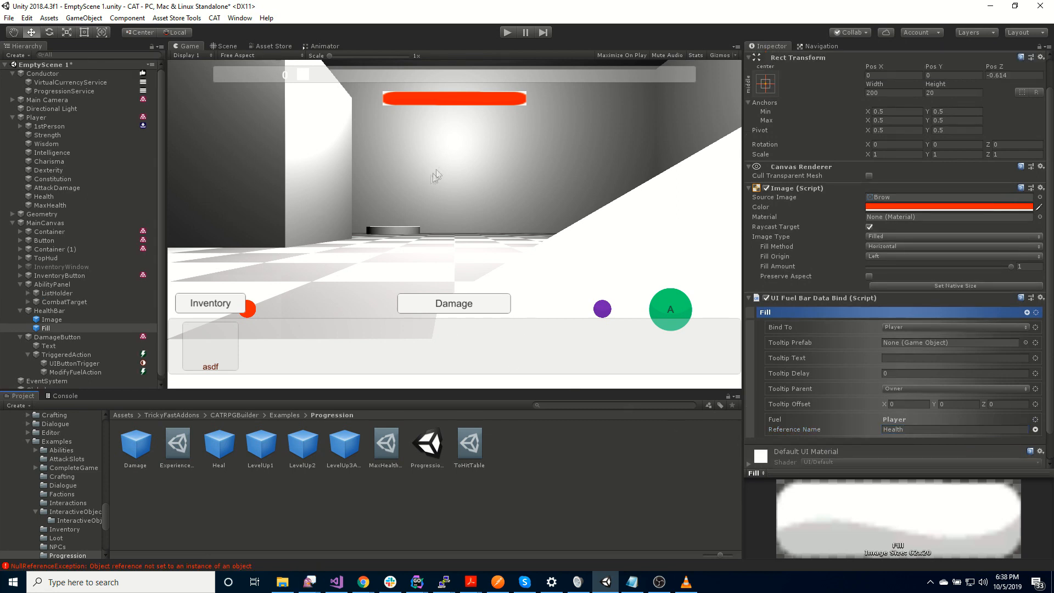
Step: Play the scene with the Player's Health stat shown, and trigger Damage repeatedly until the health bar is empty
click(508, 32)
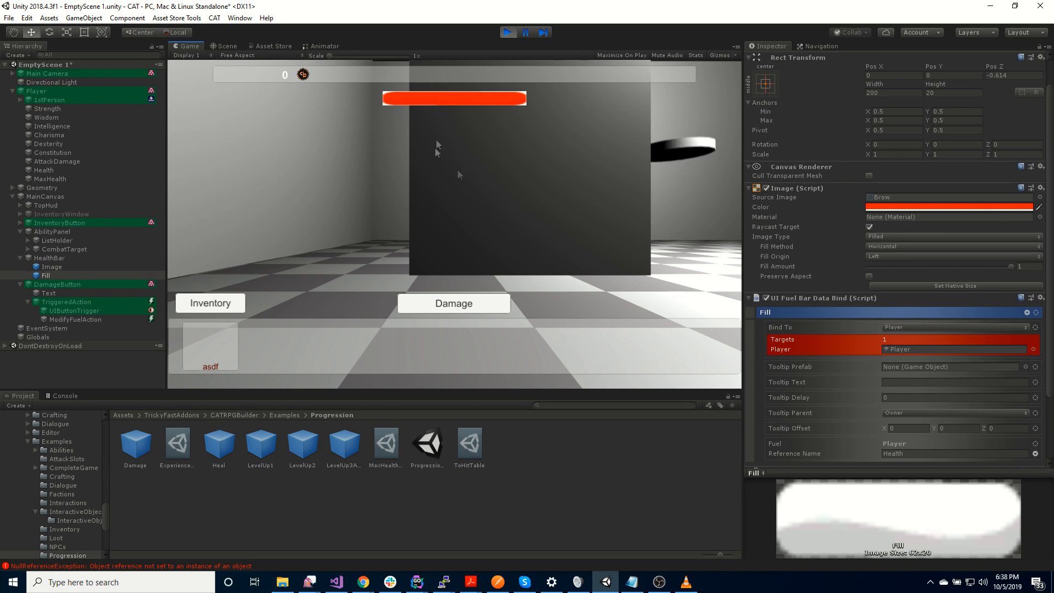
click(54, 170)
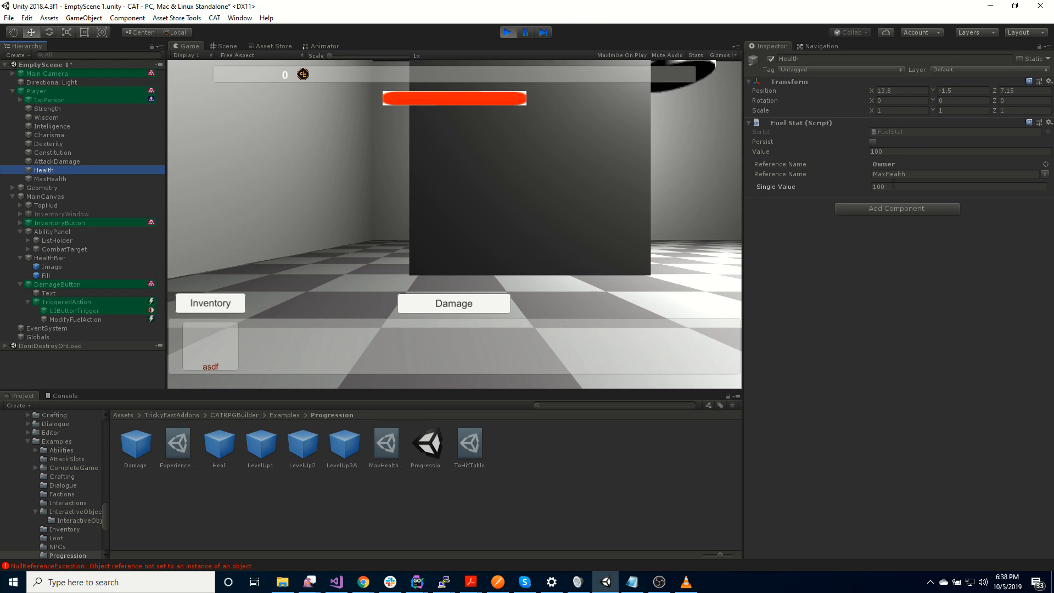
click(471, 305)
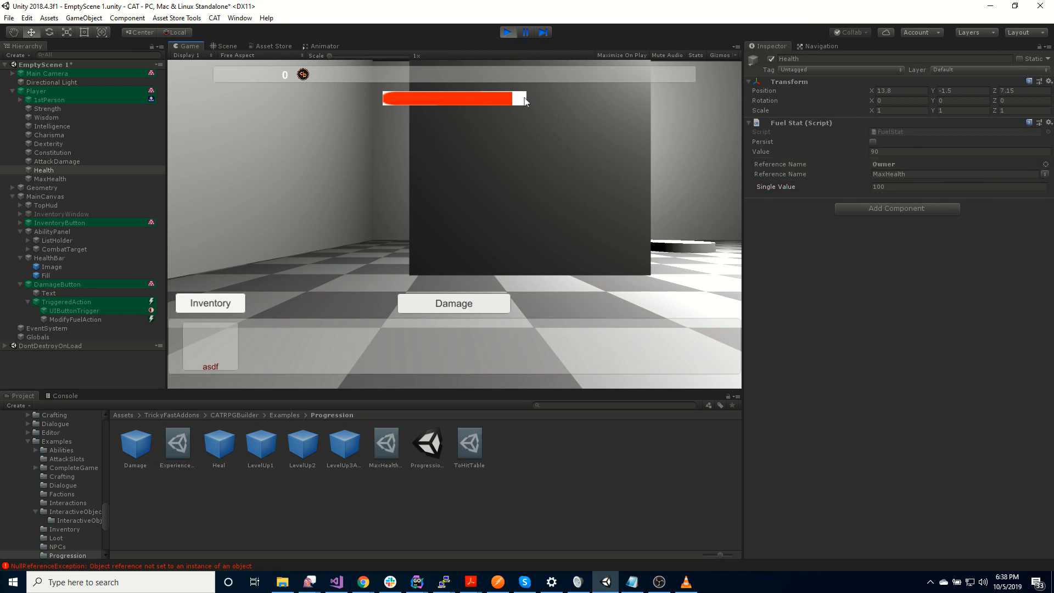
click(473, 304)
click(471, 302)
click(470, 301)
click(471, 301)
click(472, 300)
click(473, 300)
click(472, 301)
click(472, 301)
click(472, 301)
click(472, 301)
click(472, 301)
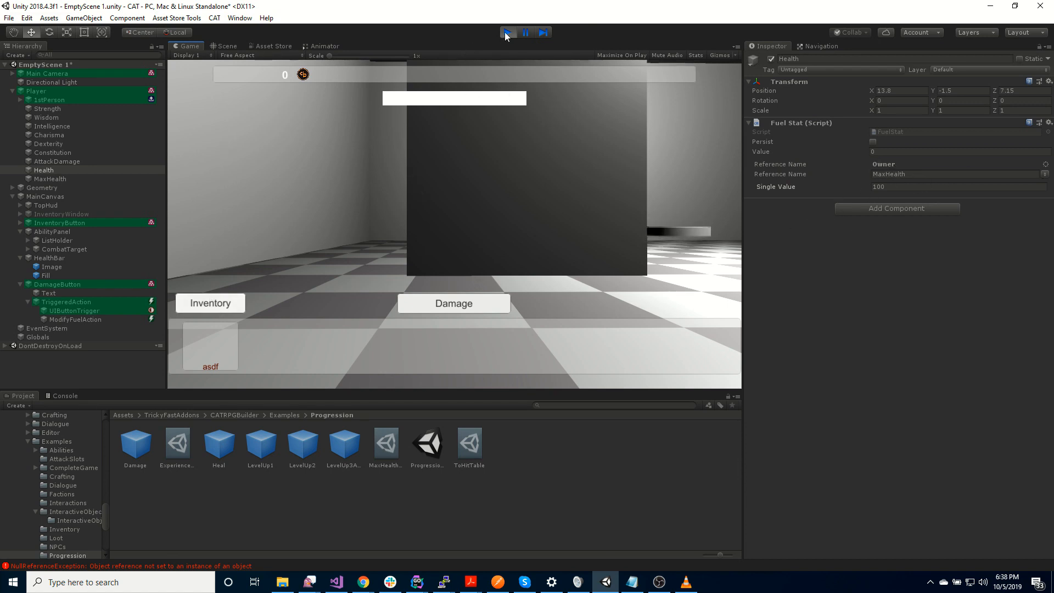
Step: Inspect the Player's AttackDamage derived stat and stop playing the scene
click(63, 160)
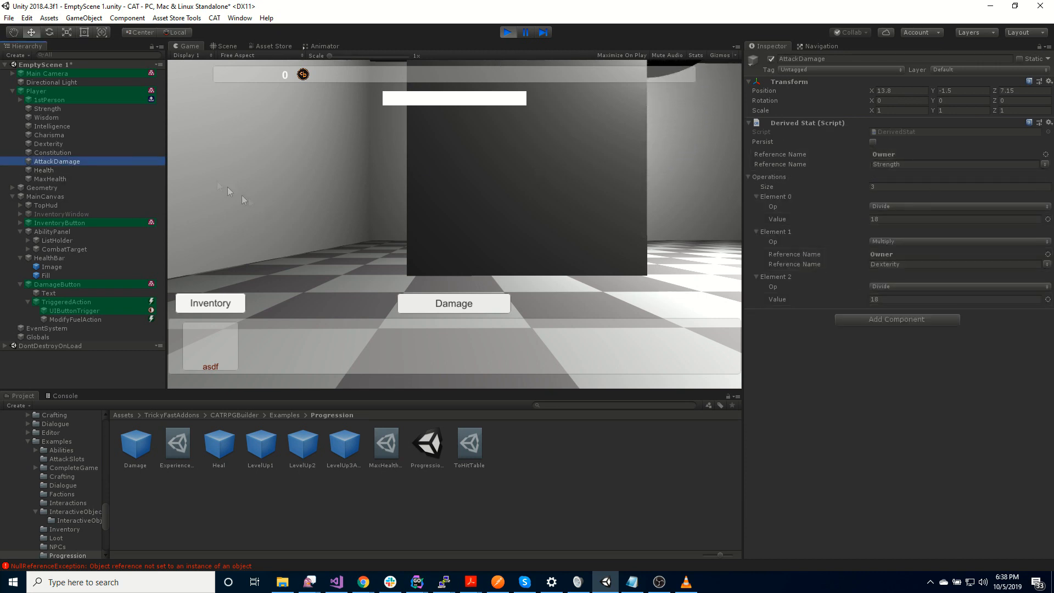
click(508, 32)
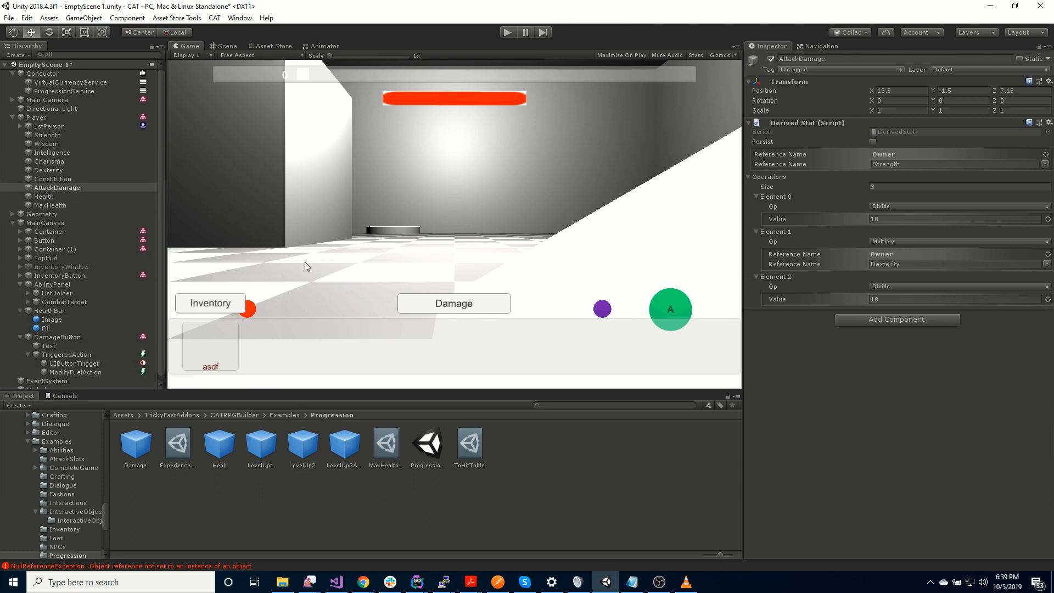
Step: Duplicate DamageButton and name the copy AttackButton
scroll(95, 349, down, 1)
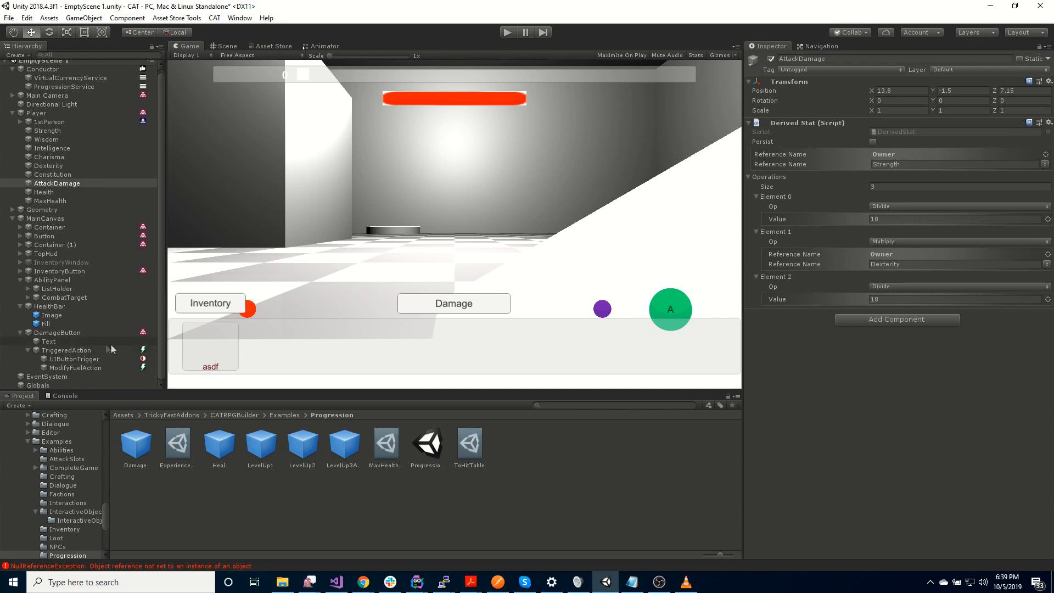
click(58, 333)
key(ctrl+d)
click(74, 378)
text(A)
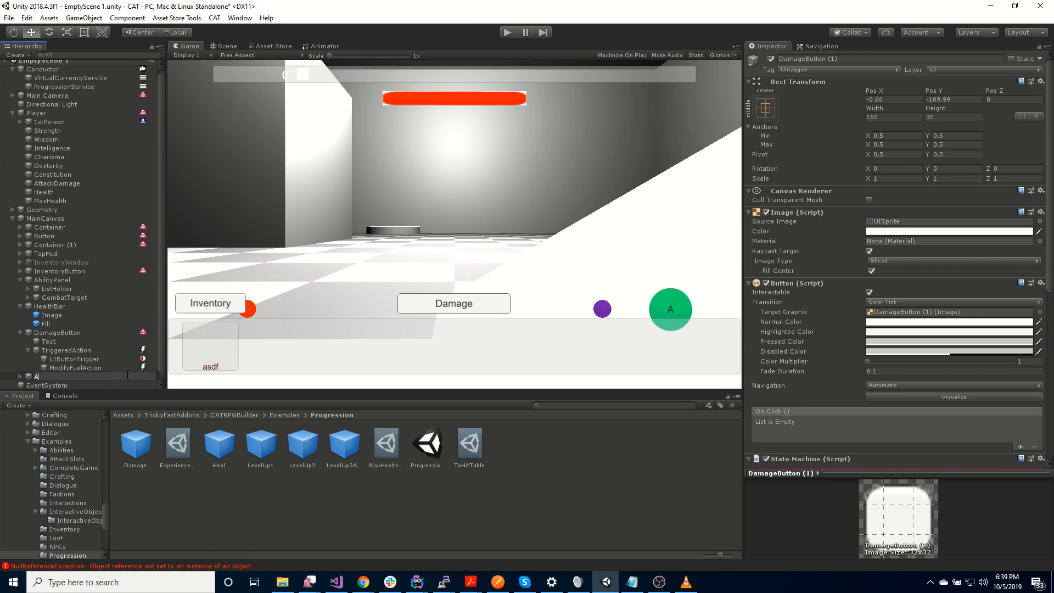
text(ttackButton)
key(Return)
Step: Change the text label of AttackButton to Attack
key(Right)
key(Down)
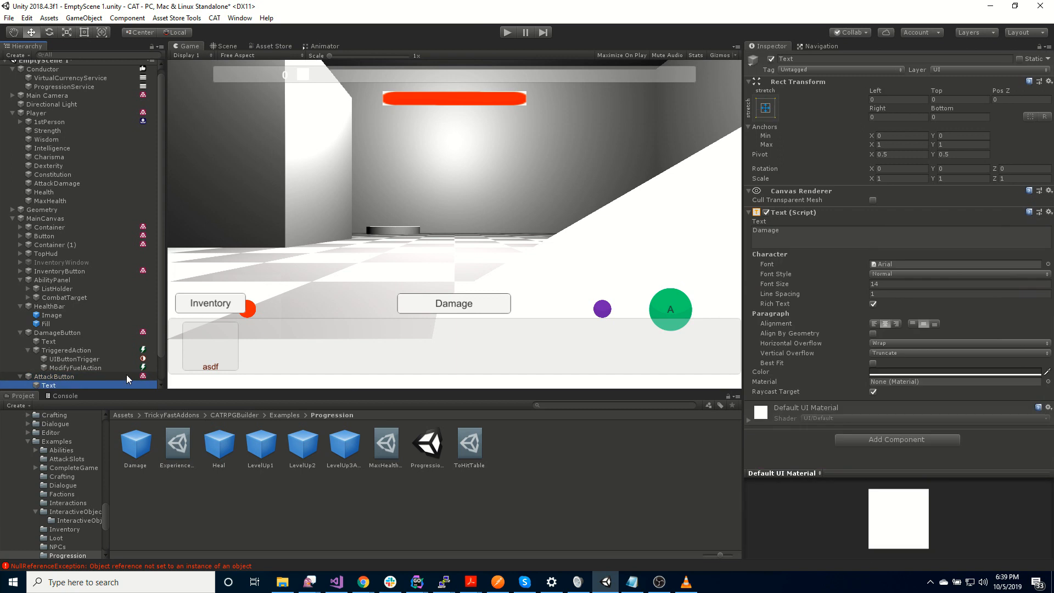
click(770, 245)
text(Attack)
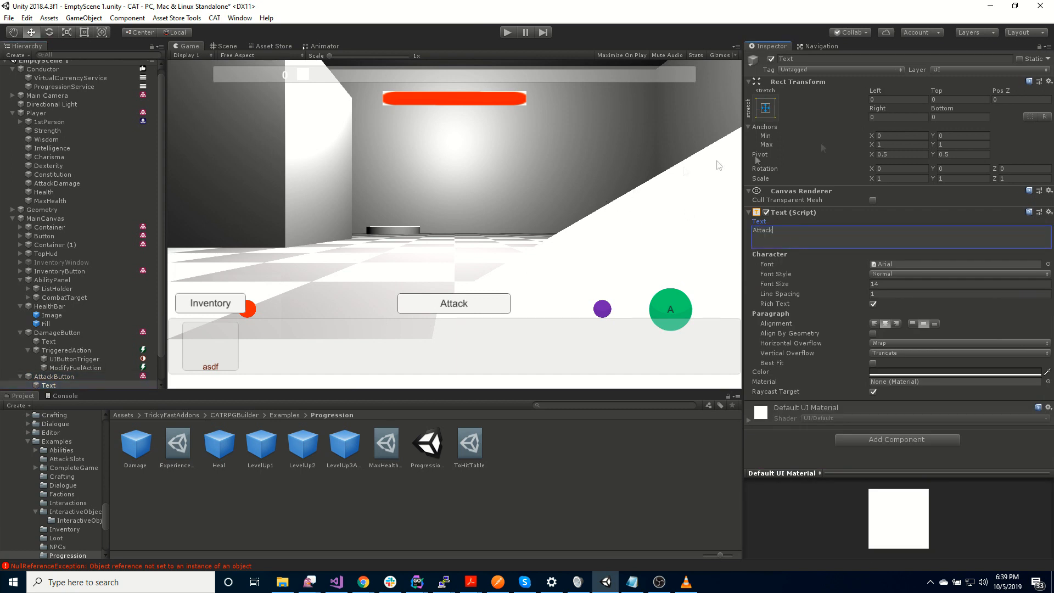
Step: Move AttackButton horizontally to about Pos X -183, between the Inventory and Damage buttons
click(83, 379)
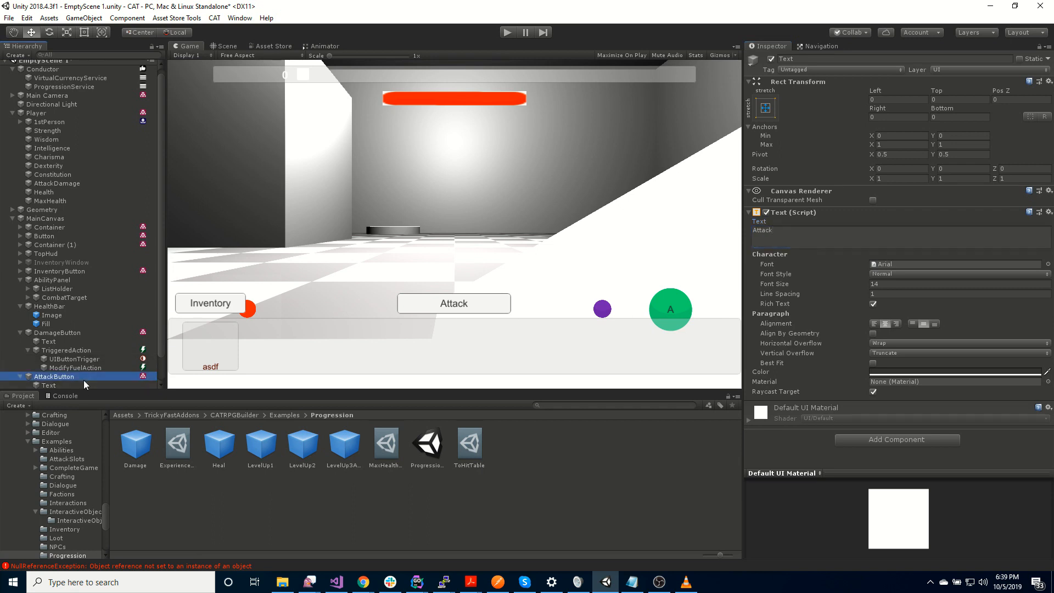
click(879, 99)
drag(736, 97, 646, 74)
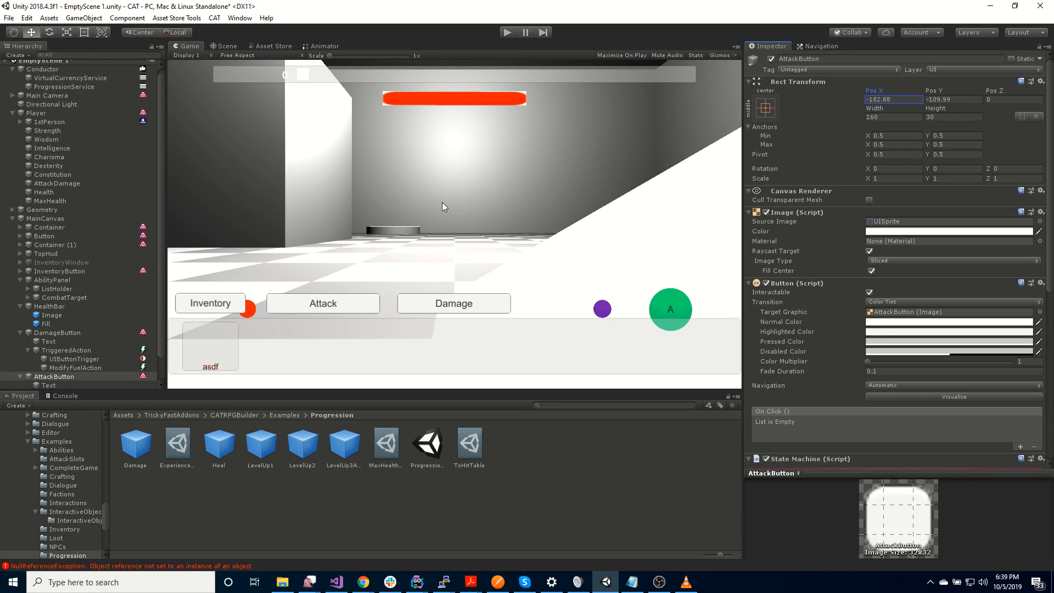
Step: Expand AttackButton's TriggeredAction and show the settings of its ModifyFuelAction
scroll(46, 365, down, 1)
click(28, 368)
scroll(71, 376, down, 1)
click(83, 368)
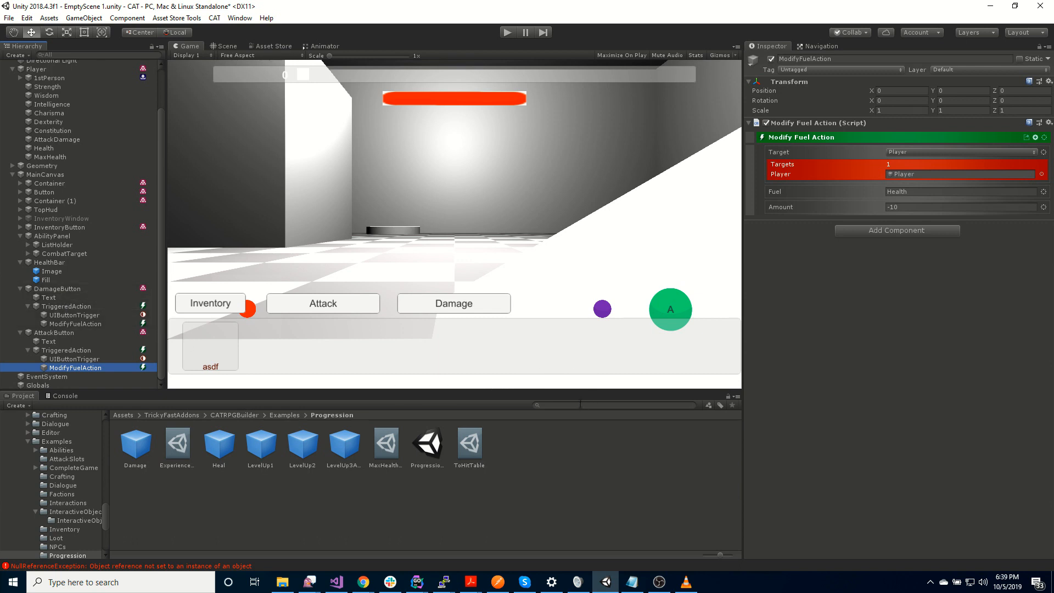
Step: Search the project assets for enemy
click(579, 407)
text(enem)
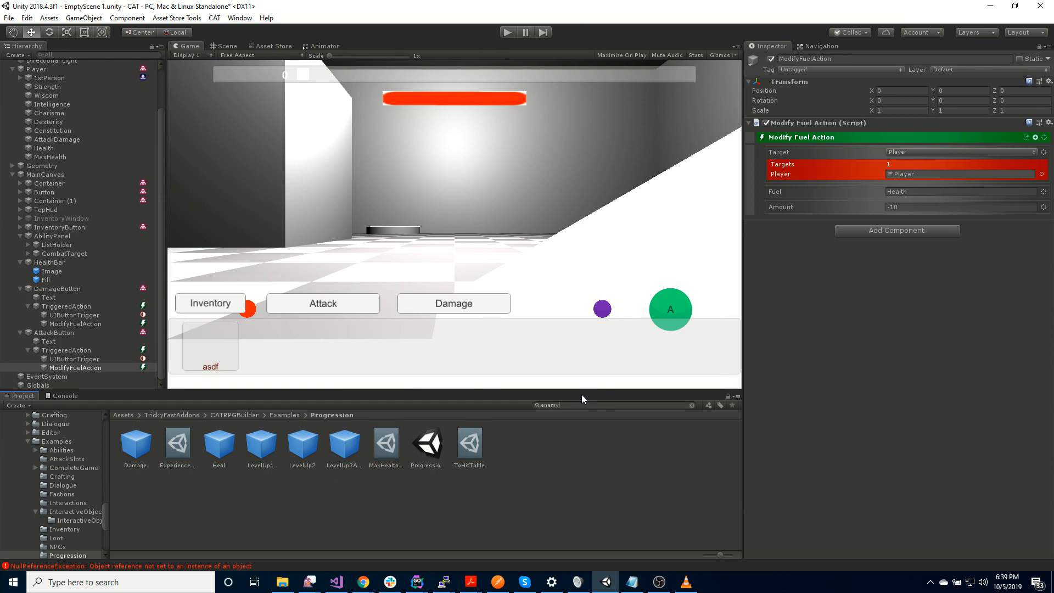
text(y)
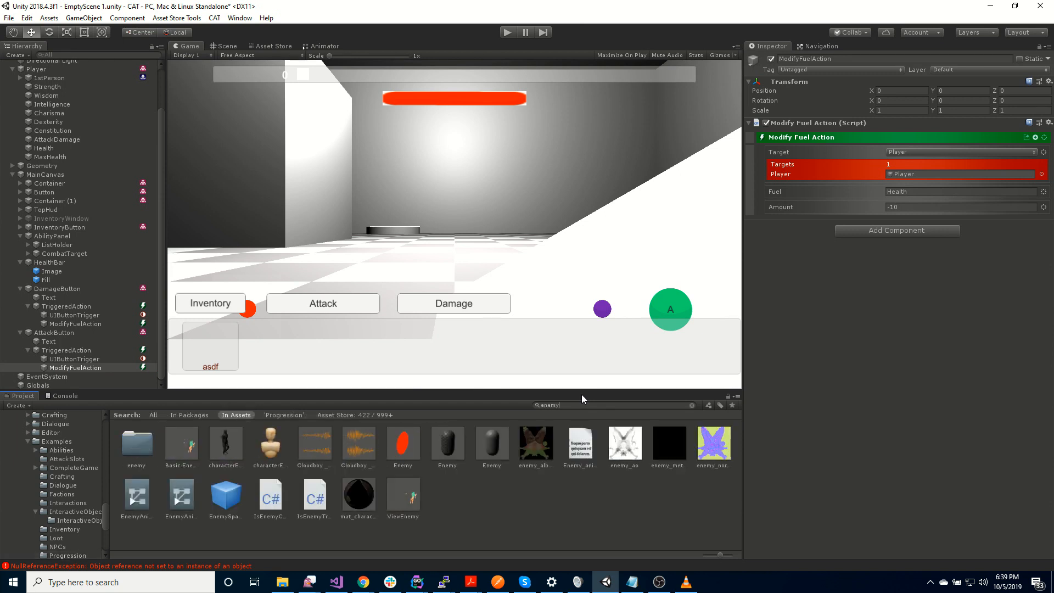
click(492, 446)
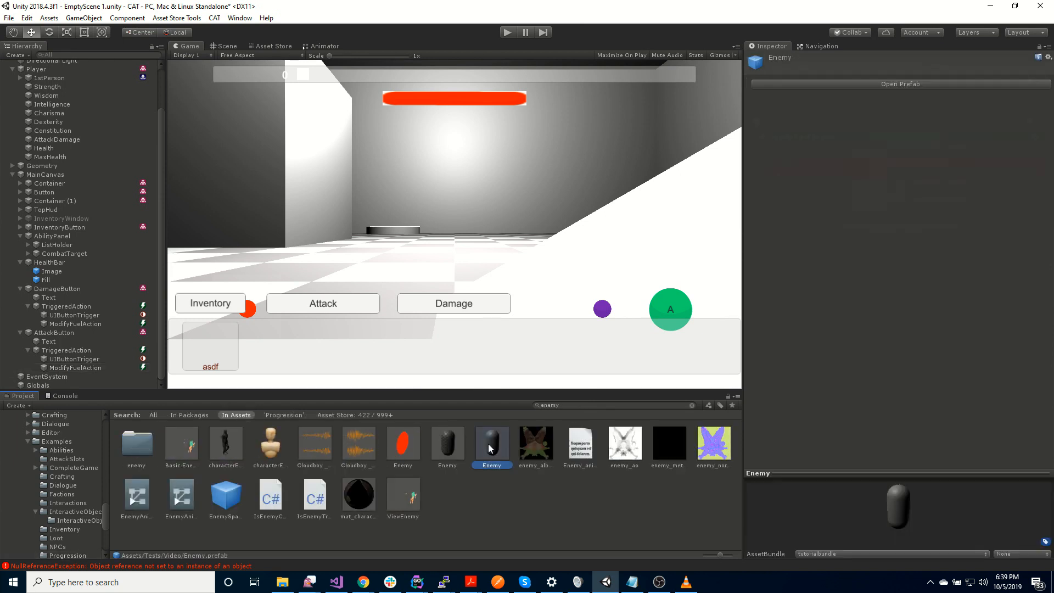
click(832, 83)
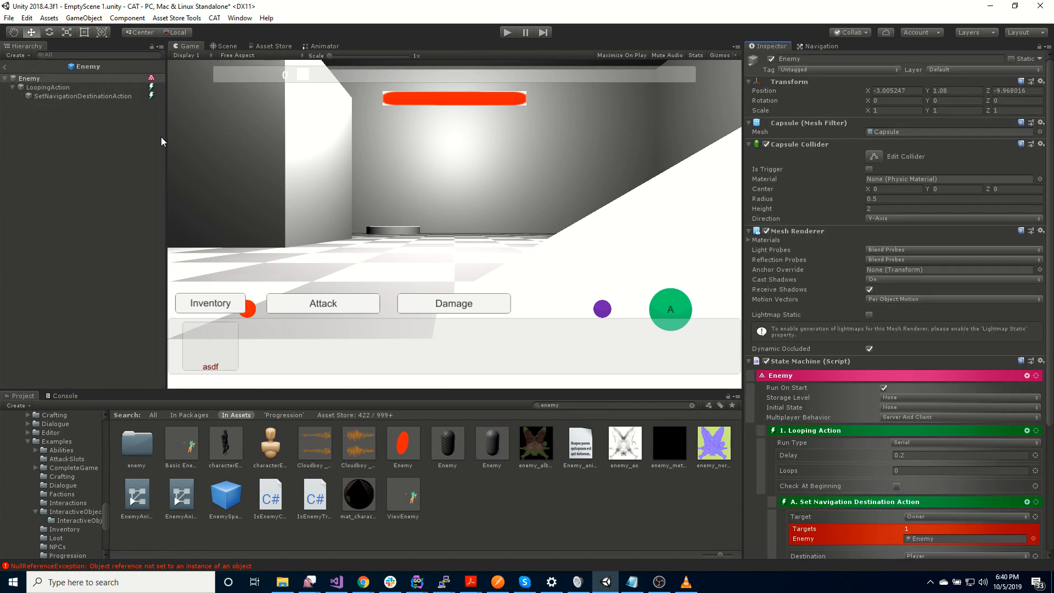
click(5, 66)
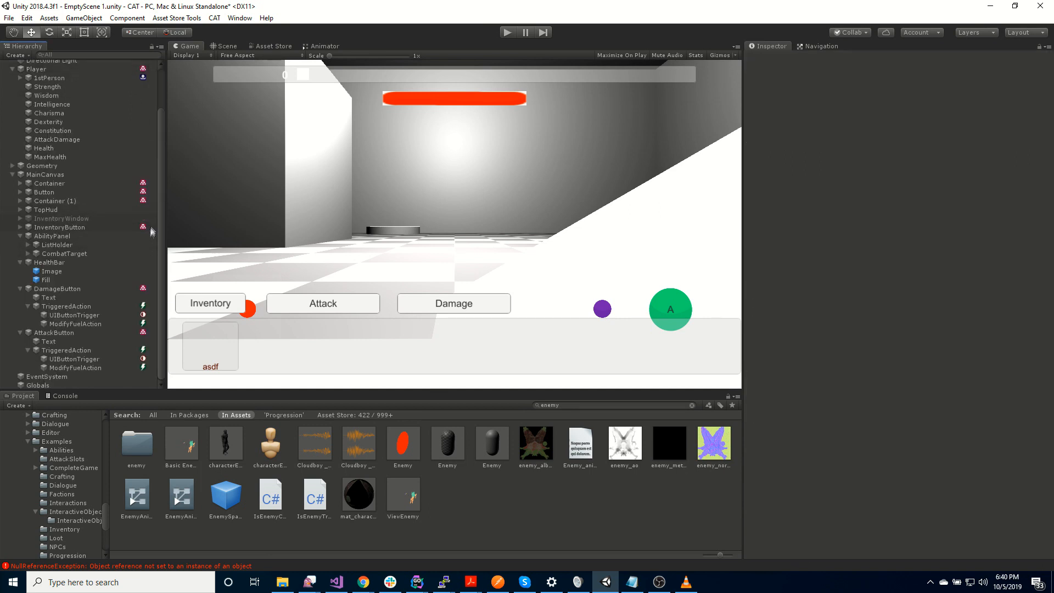
Step: Open the capsule Enemy prefab from Assets/Tests/Video for editing and add a Value Holder component to its root object
click(493, 445)
click(853, 84)
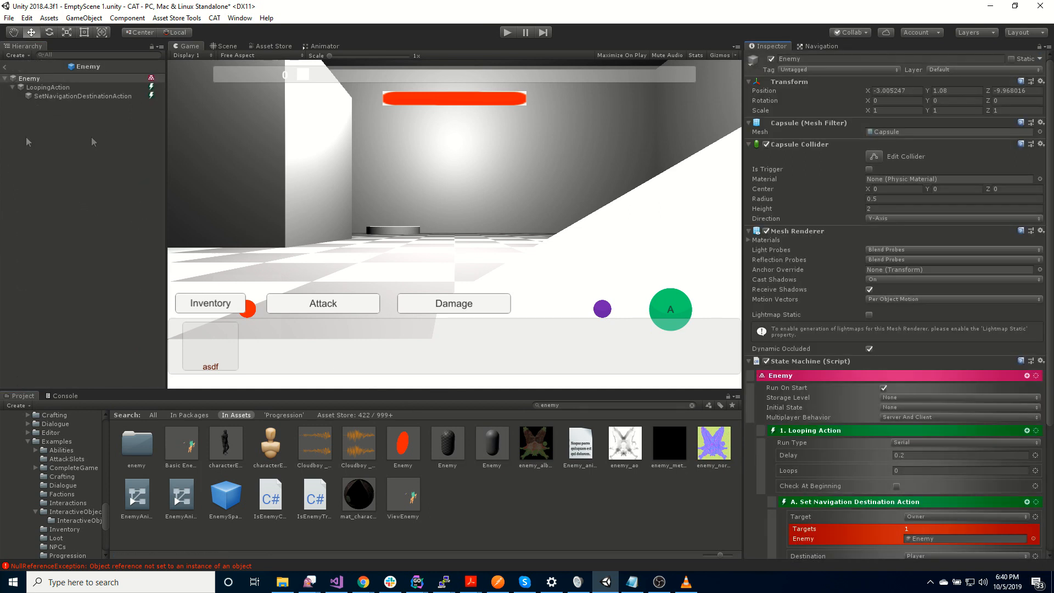
scroll(914, 339, down, 5)
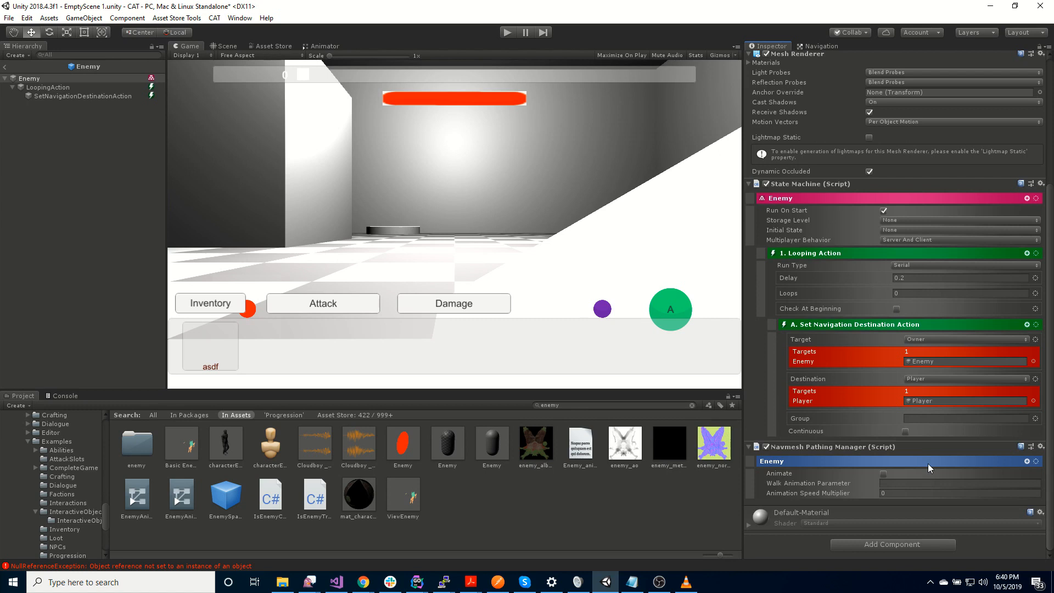
click(881, 546)
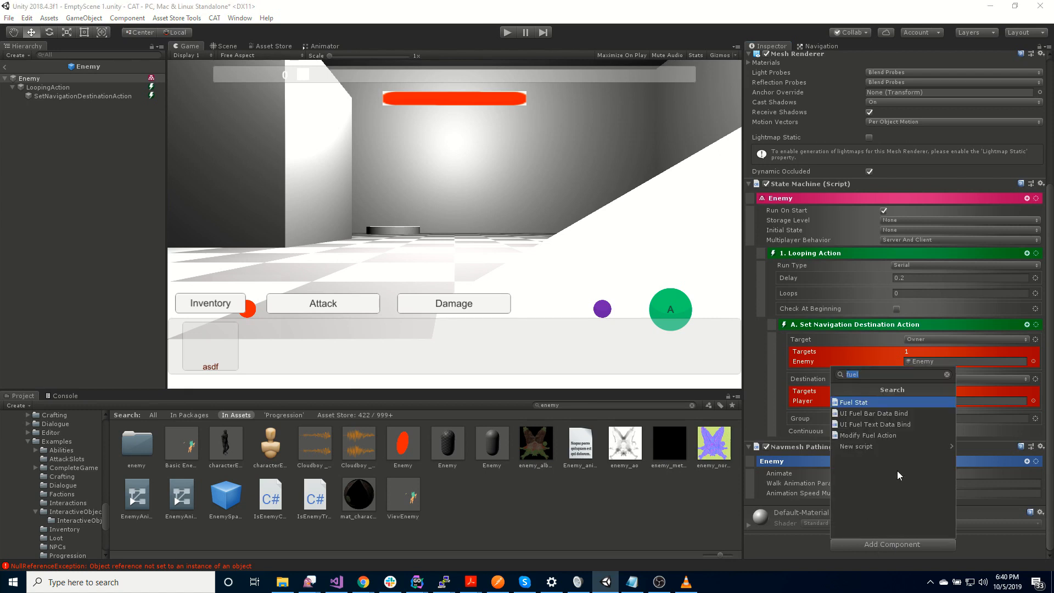
text(value)
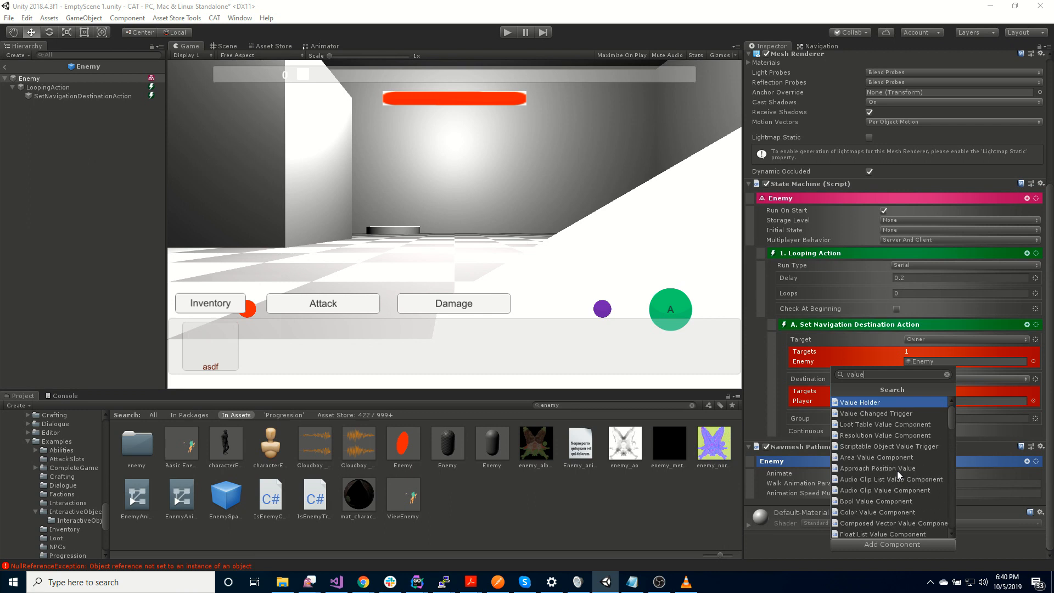
key(Return)
scroll(871, 468, down, 3)
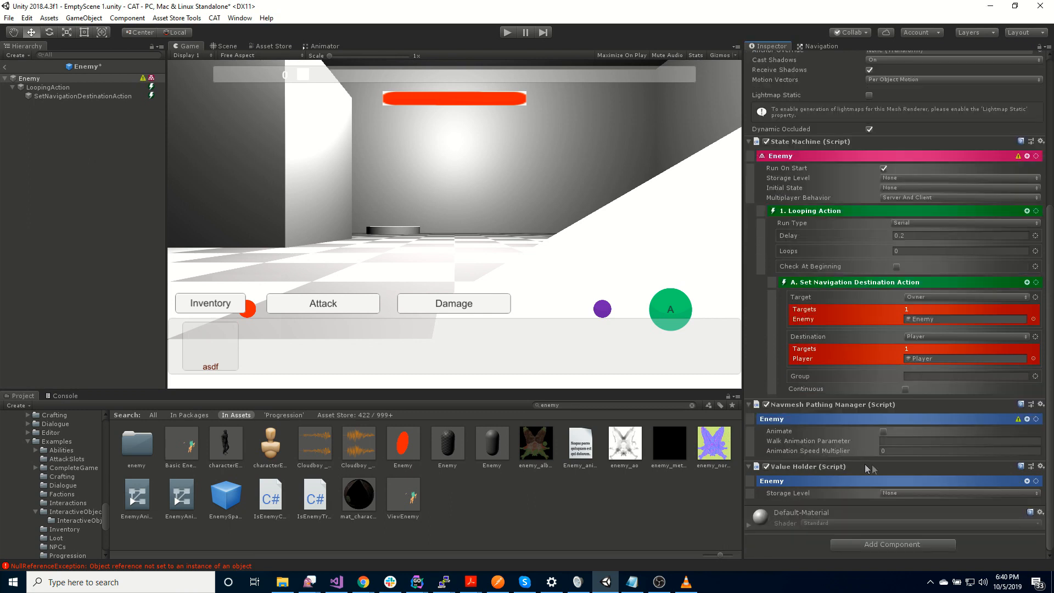
Step: Add a Fuel Stat and a Base Stat to the Enemy's Value Holder
click(1027, 482)
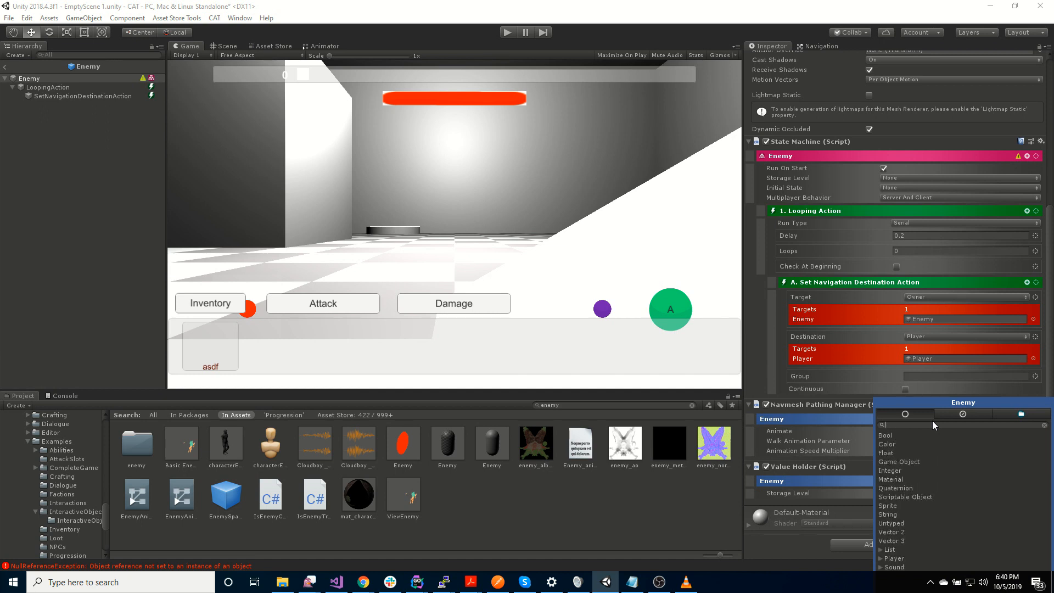
click(963, 416)
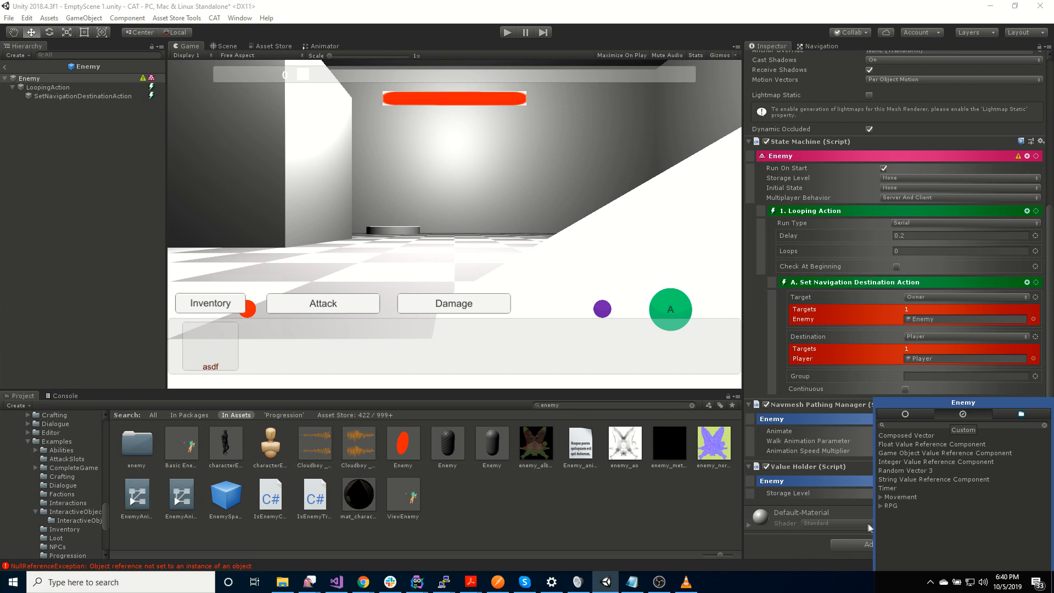
click(888, 515)
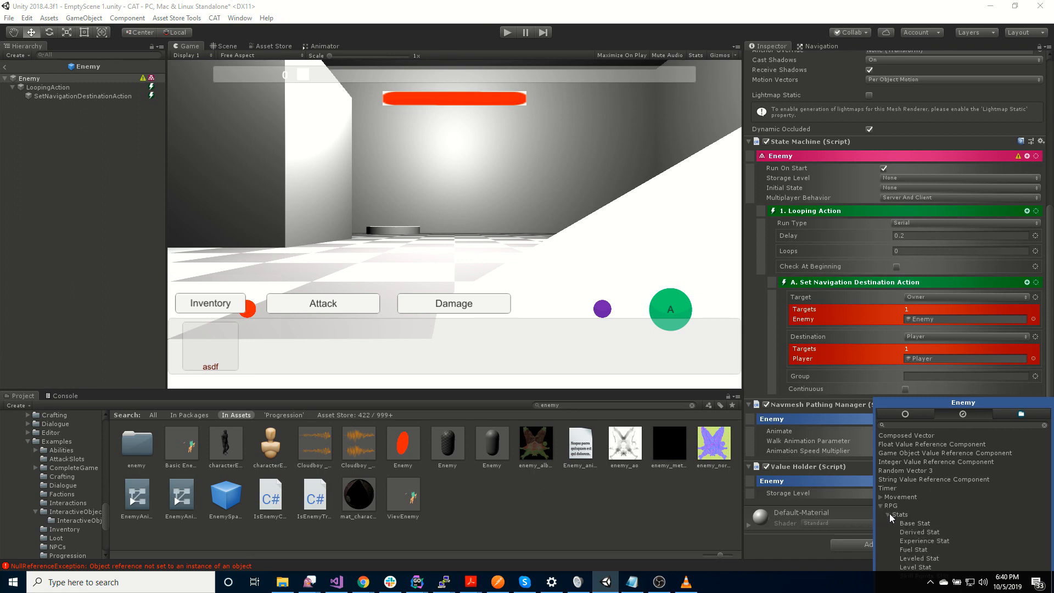
click(906, 551)
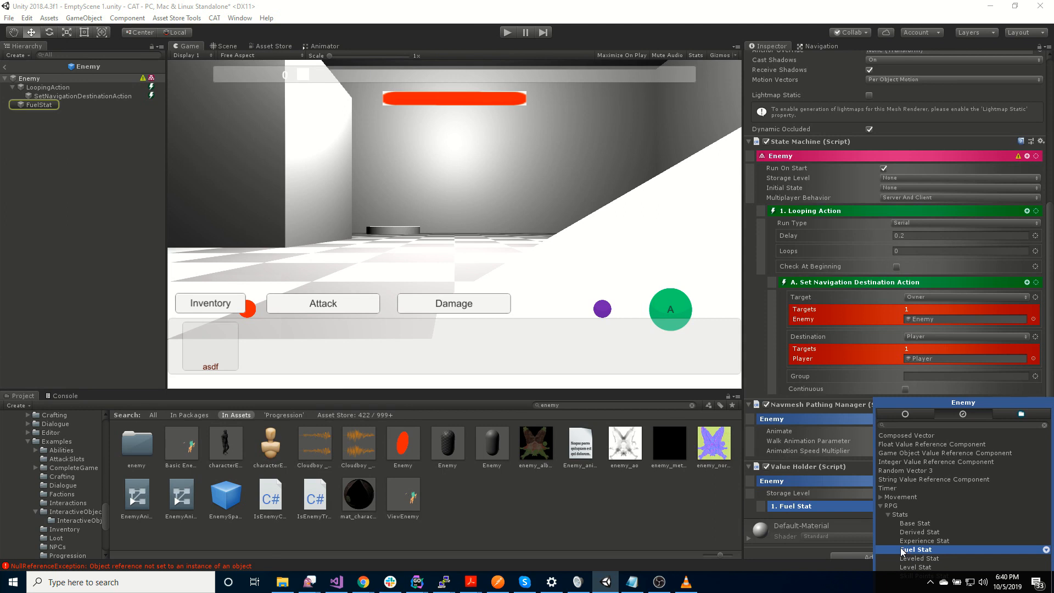
click(918, 525)
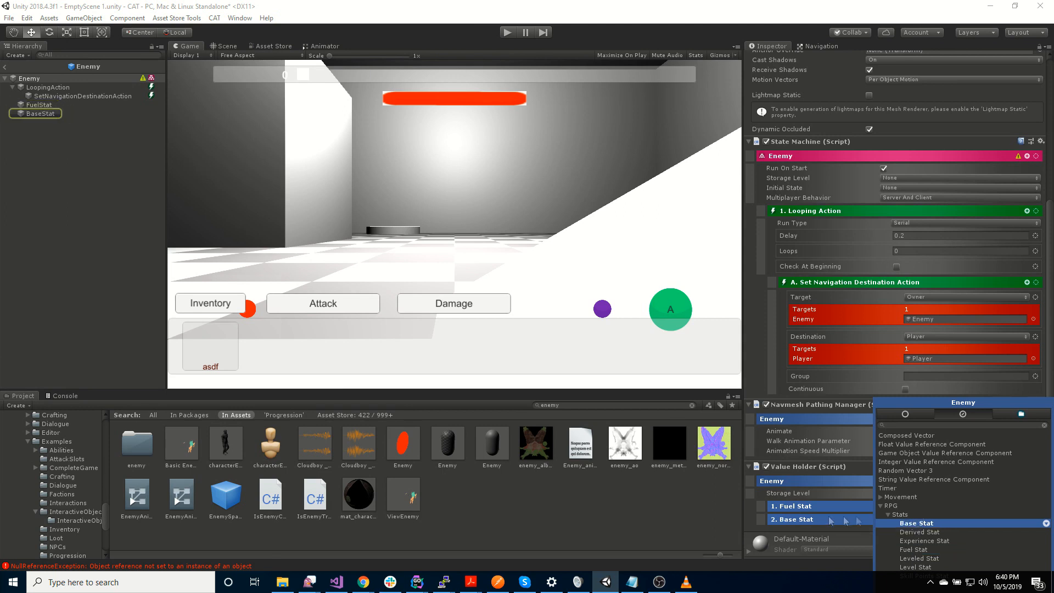
Step: Rename the Enemy's FuelStat object as Health
click(23, 108)
click(39, 106)
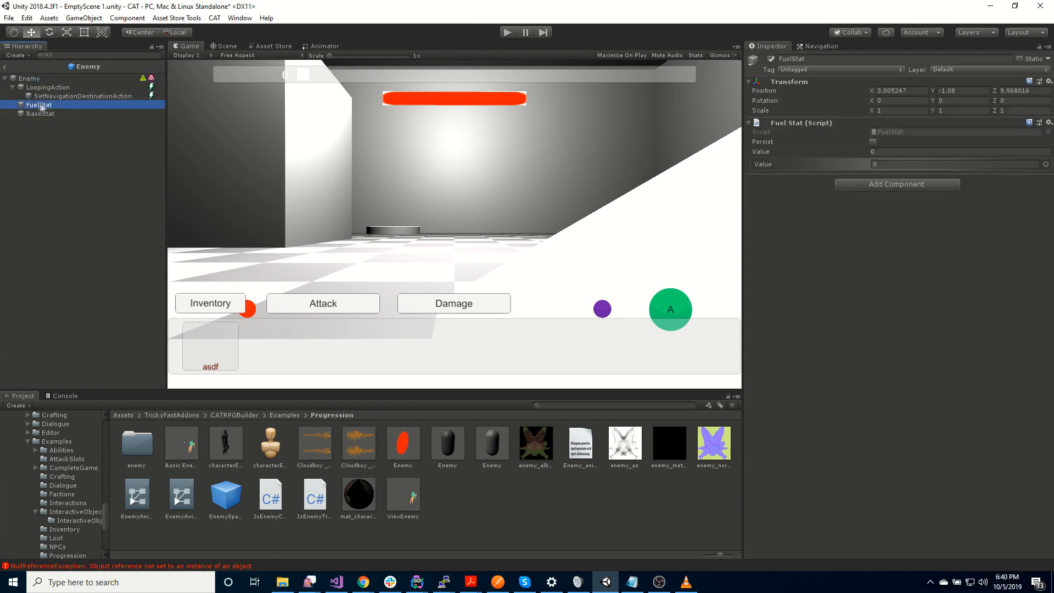
text(Health)
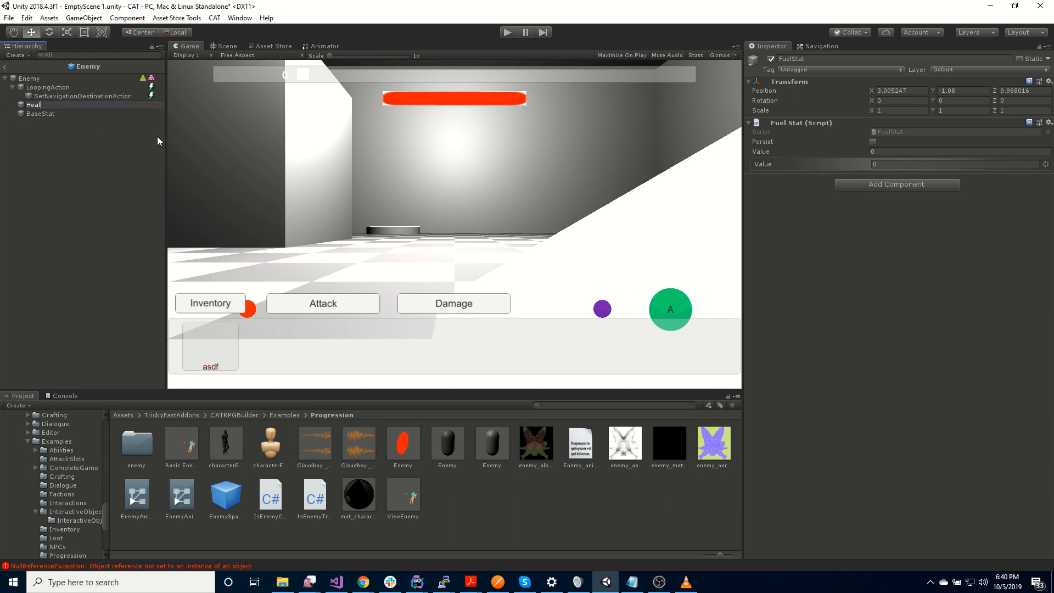
key(Return)
Step: Rename the Enemy's BaseStat object as MaxHealth and set its value to 100
key(Down)
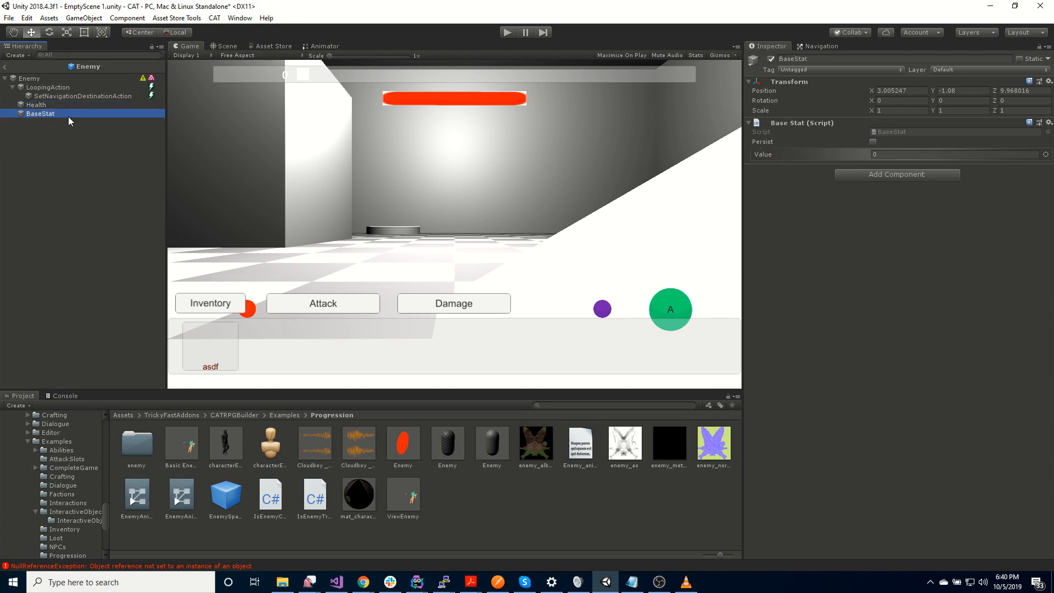
click(67, 114)
text(MaxHealth)
key(Return)
click(766, 153)
text(100)
key(Return)
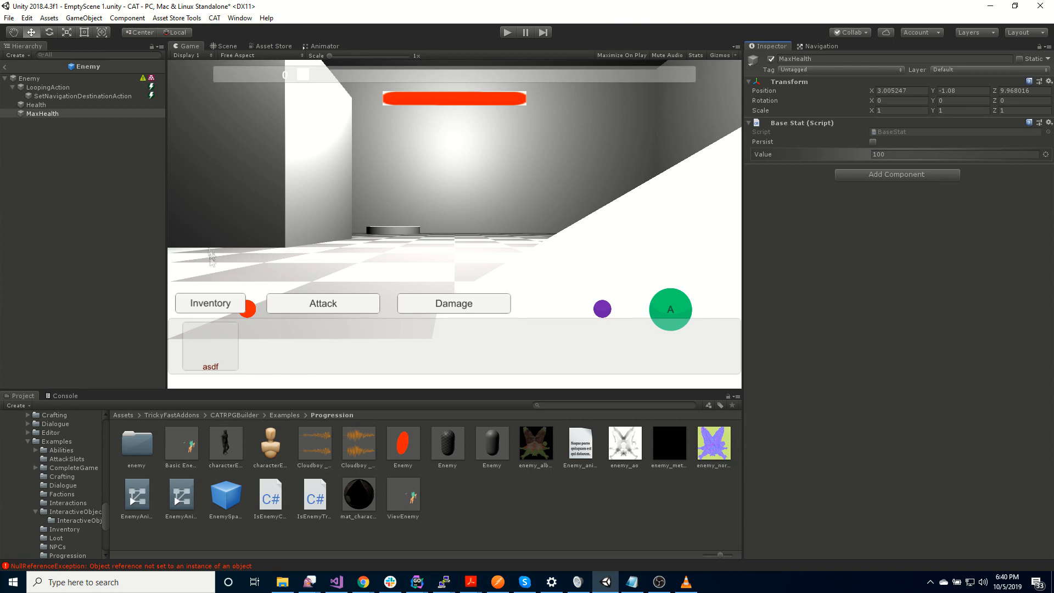
Step: Set the Enemy's Health fuel value to 100 and make its second value an Owner reference named MaxHealth
click(37, 104)
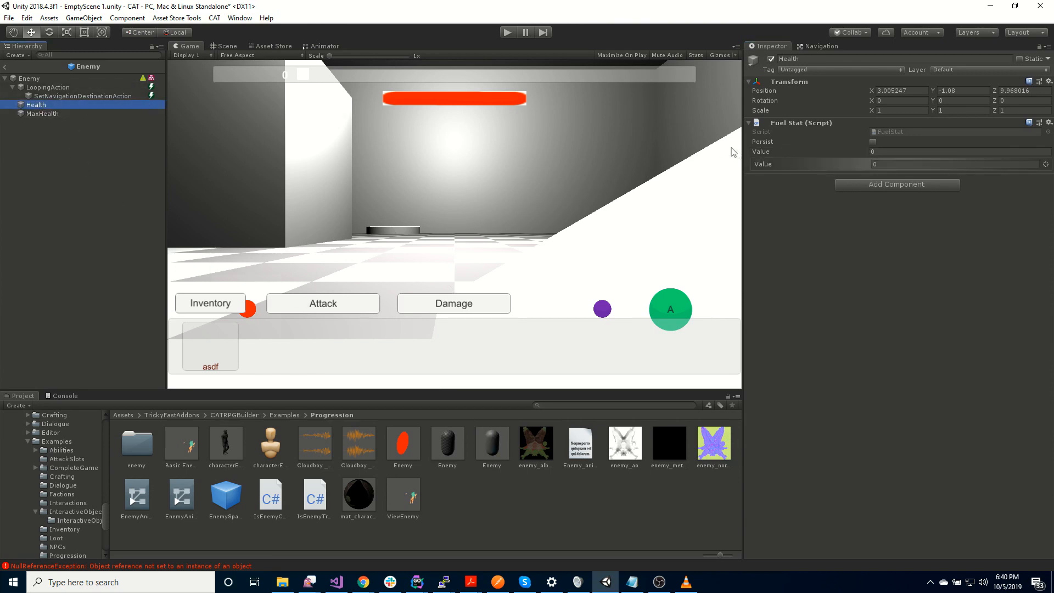
click(871, 152)
text(100)
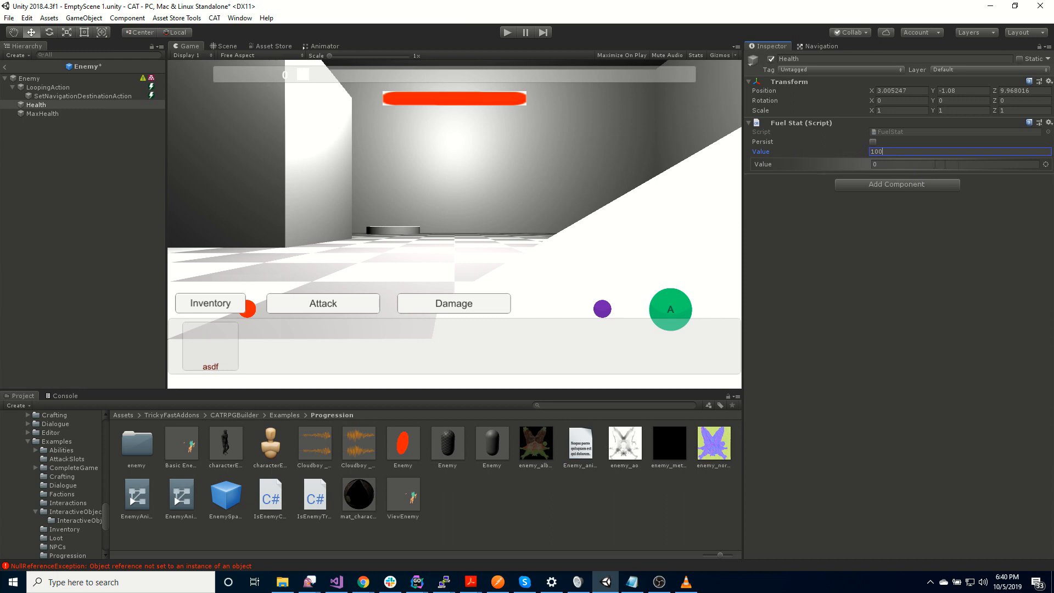
click(1046, 164)
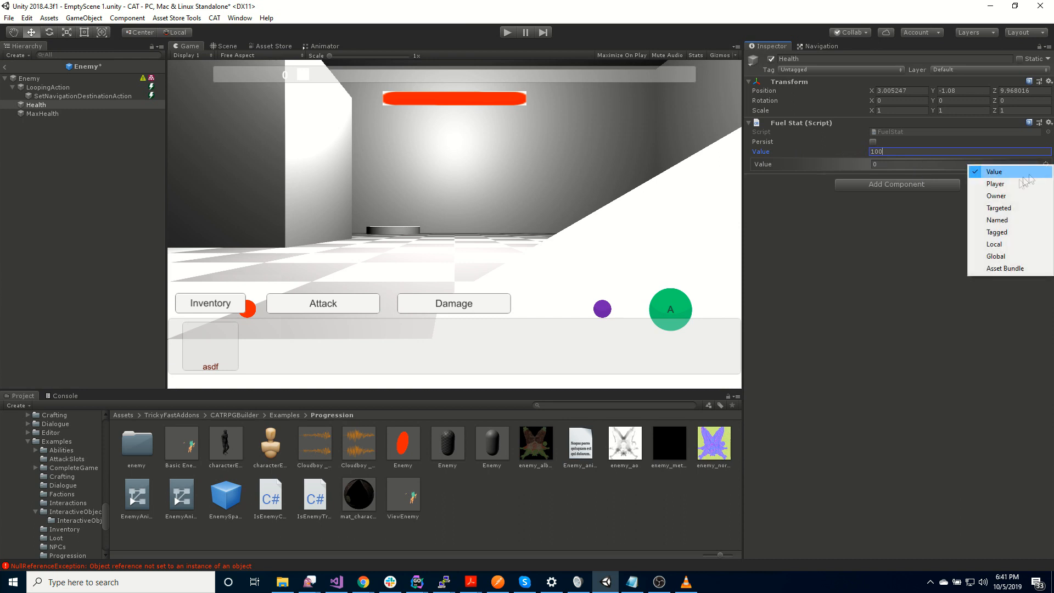
click(988, 198)
click(913, 173)
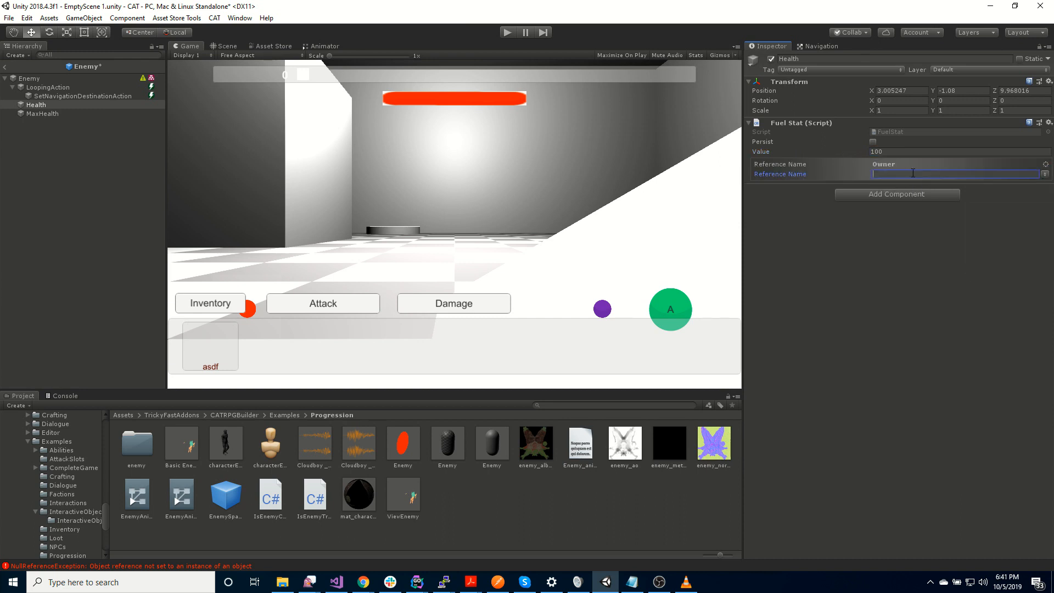
text(MaxHealth)
click(883, 326)
click(44, 104)
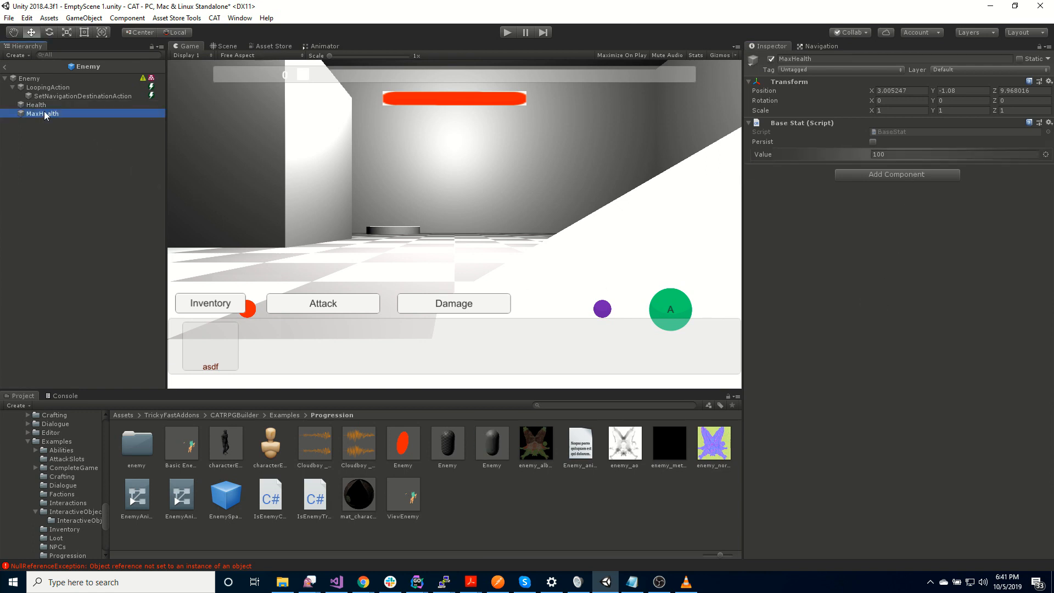
click(47, 114)
Step: Add a new state named Alive to the Enemy's state machine
click(40, 78)
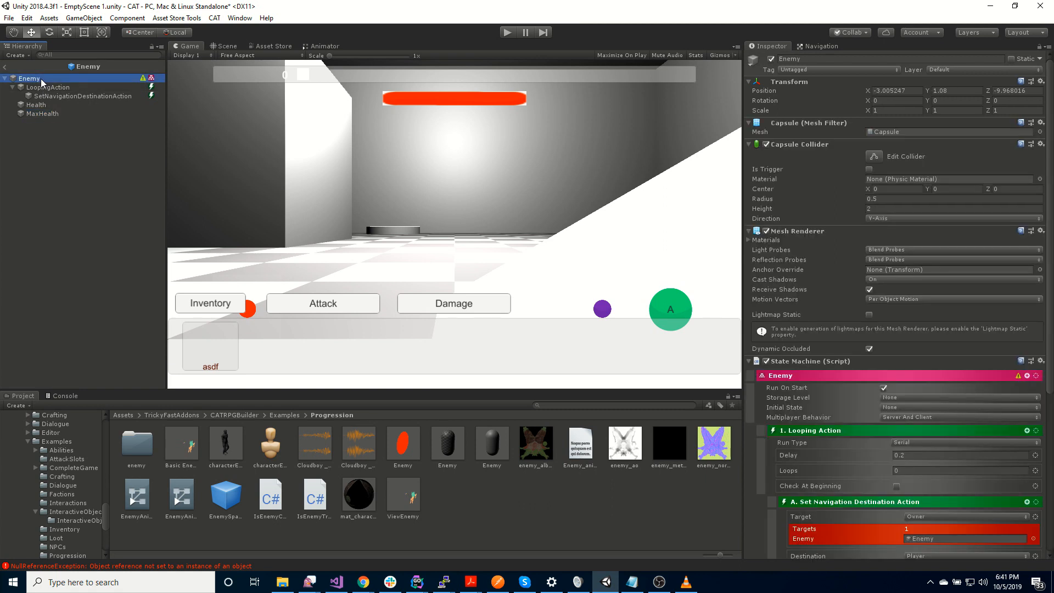
click(1036, 376)
click(1036, 376)
mouse_move(1011, 387)
click(908, 383)
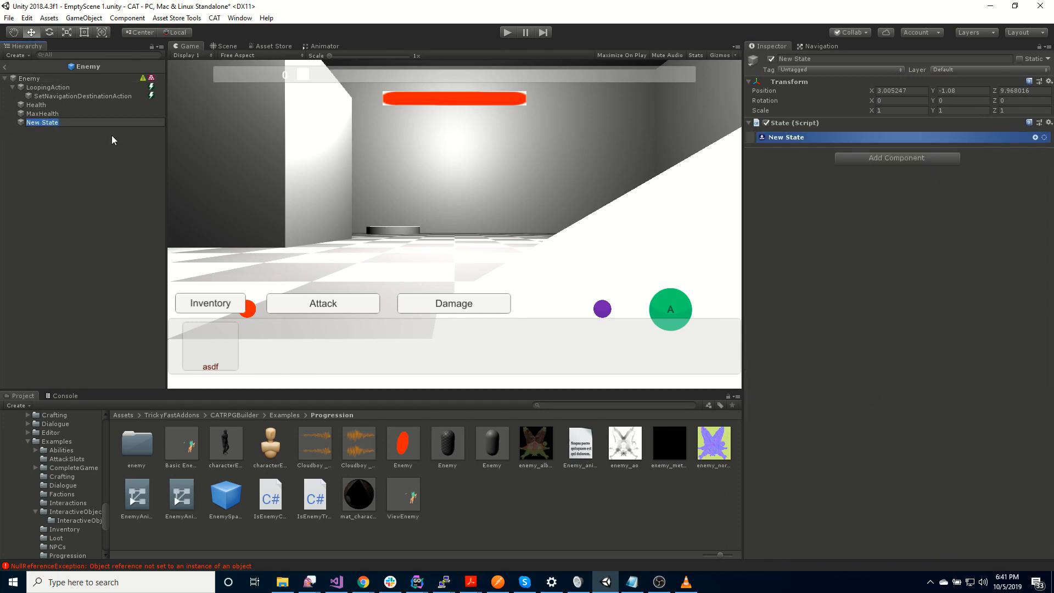
text(Alive)
key(Return)
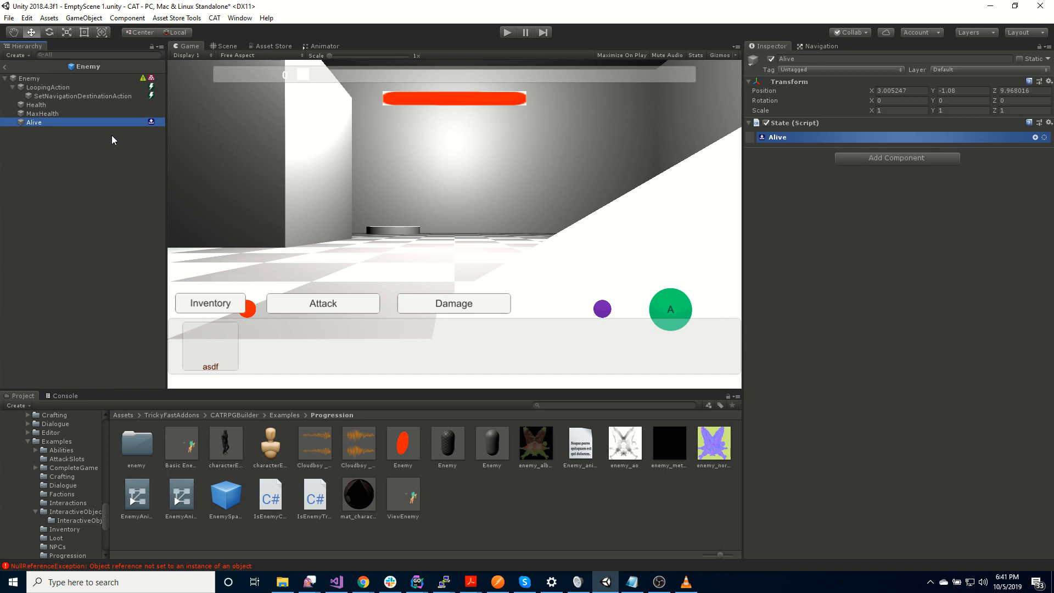
Step: Duplicate the Alive state and rename the copy as Dead
key(ctrl+d)
key(F2)
text(Dead)
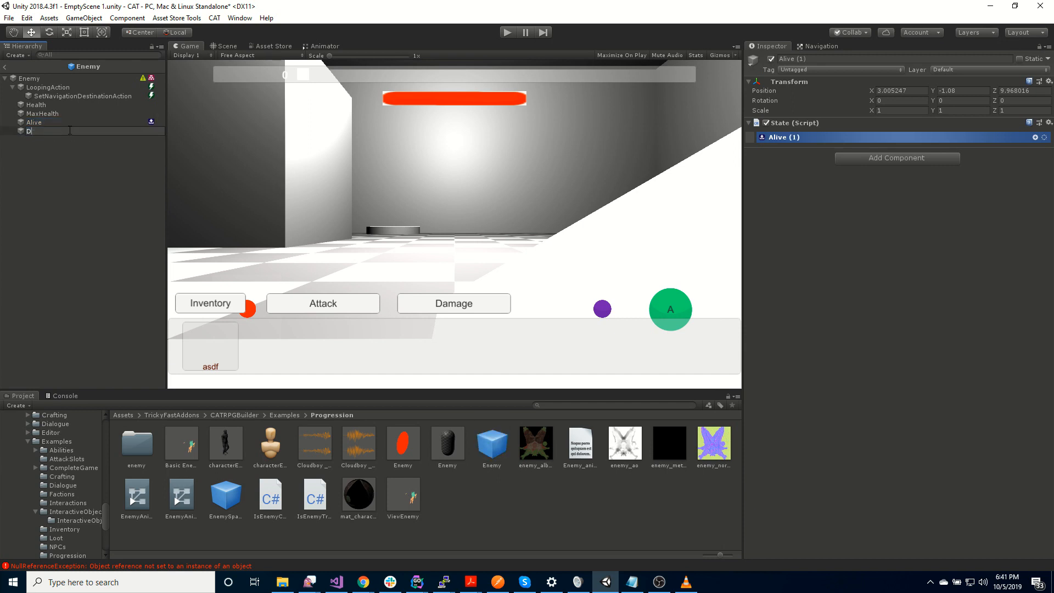
key(Return)
Step: Move LoopingAction into the Alive state and set the Enemy state machine's initial state to Alive
drag(47, 88, 55, 124)
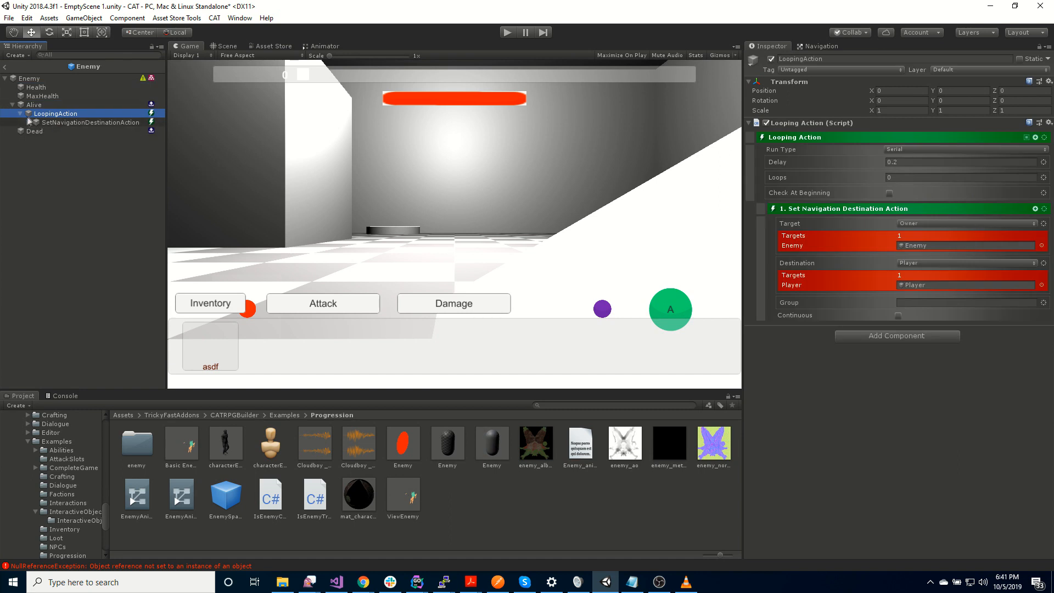
click(35, 80)
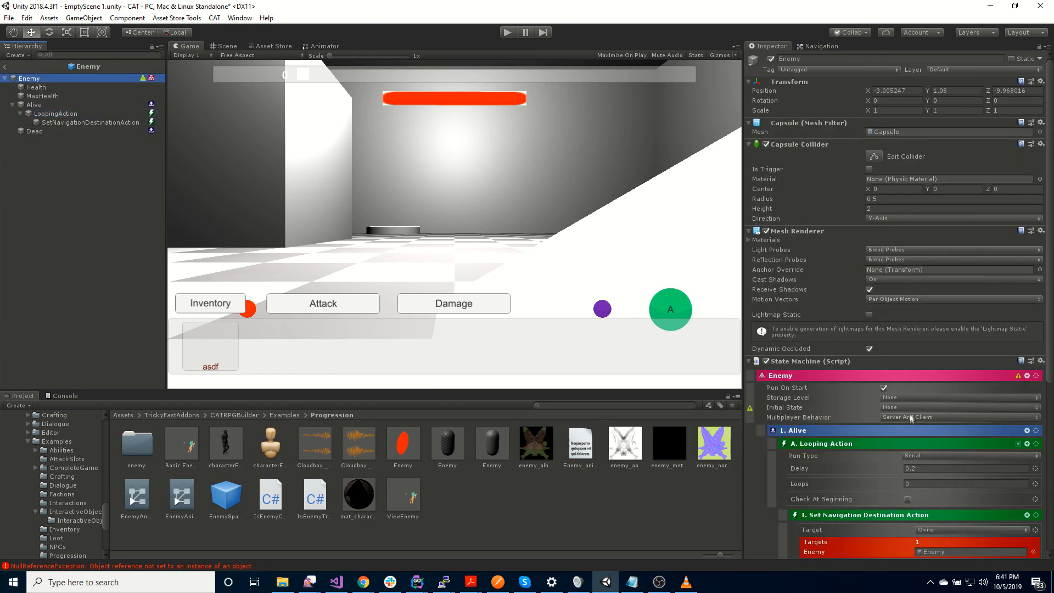
click(891, 409)
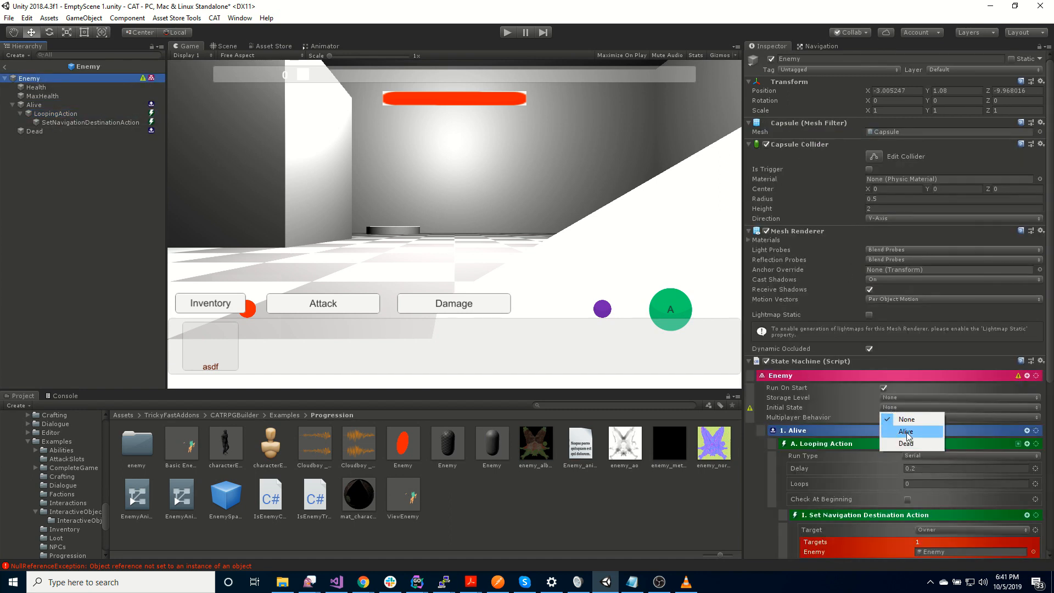
click(907, 428)
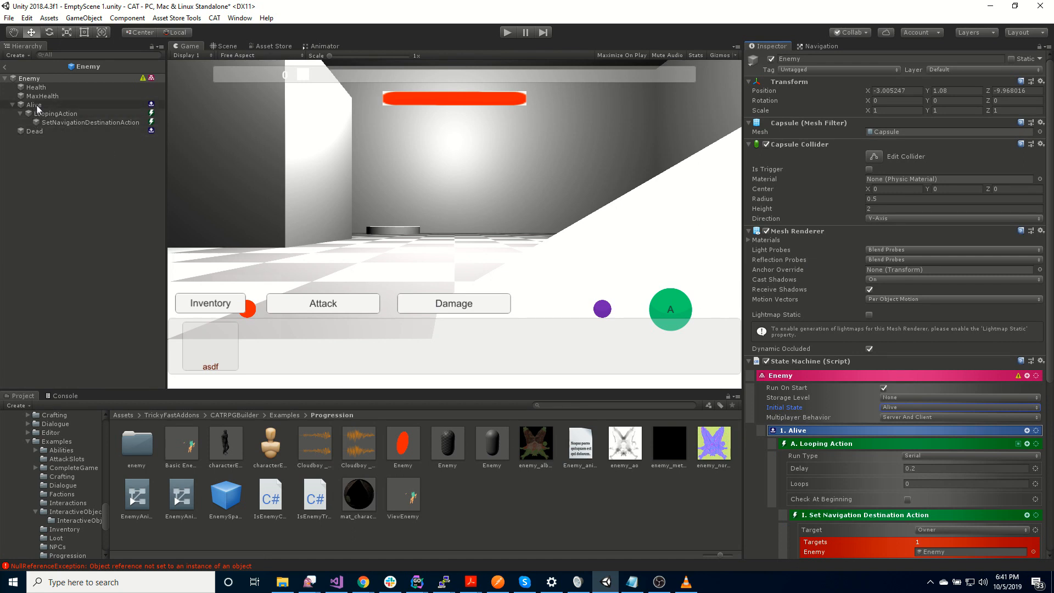
Step: Add a Float Value trigger to the Enemy's state machine
click(1027, 376)
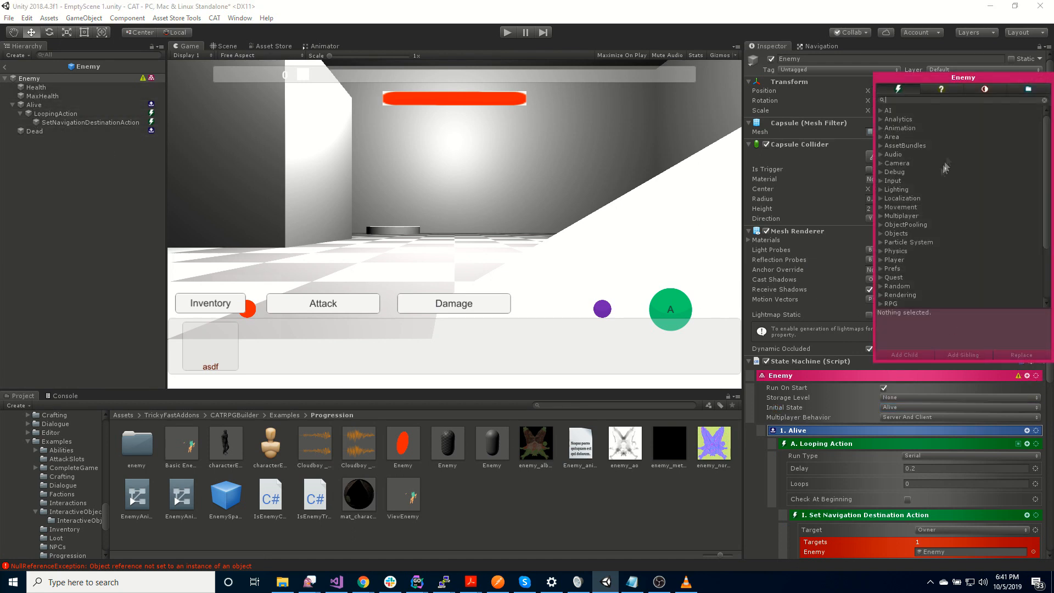
click(951, 101)
text(statt)
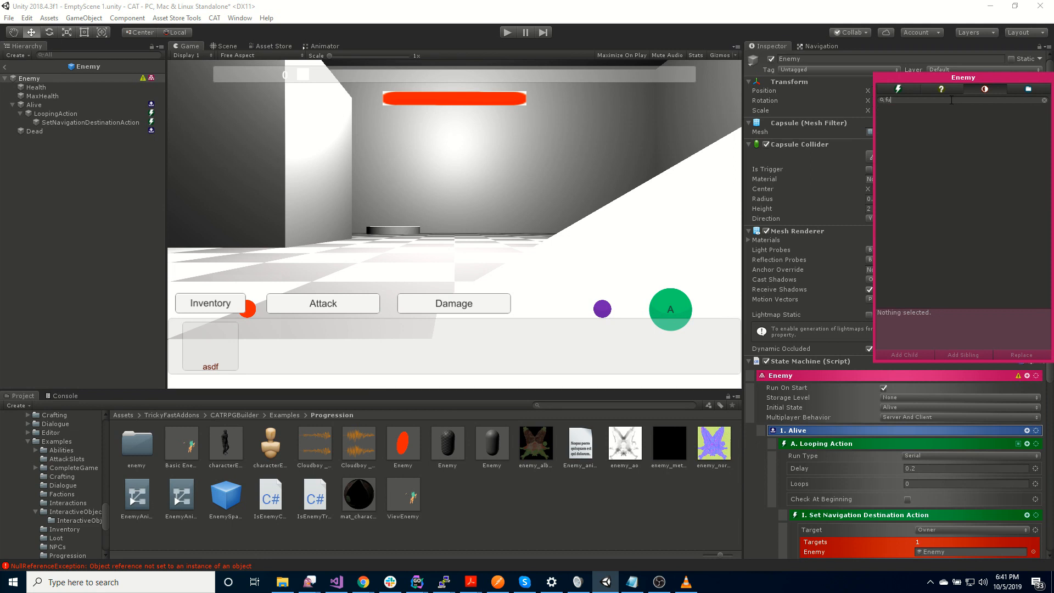
key(BackSpace)
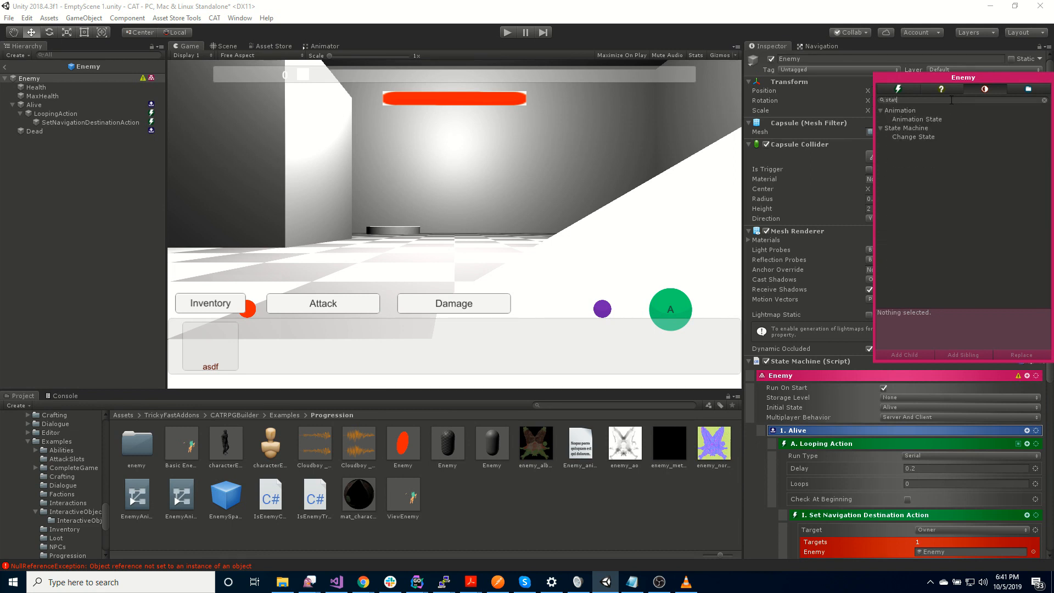
key(BackSpace)
text(flo)
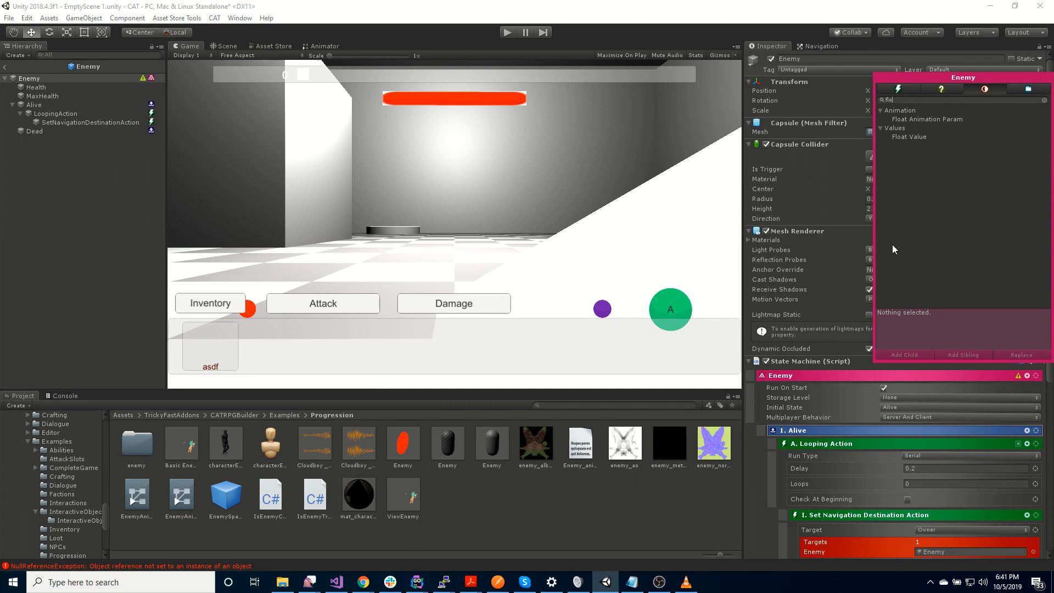
double_click(906, 137)
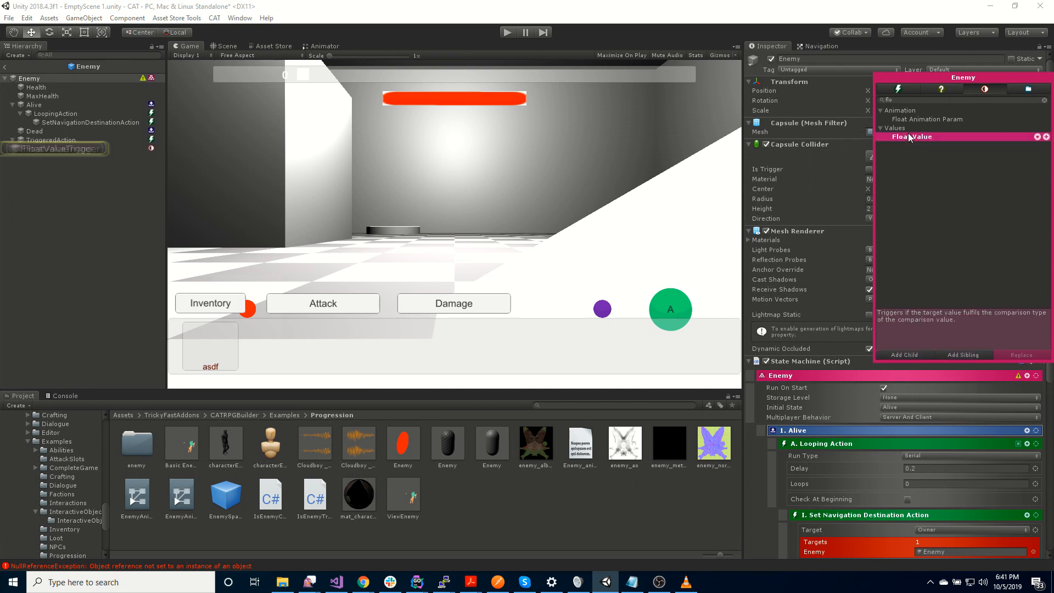
Step: Set the reference name of the Enemy's Float Value Trigger to Health
click(61, 150)
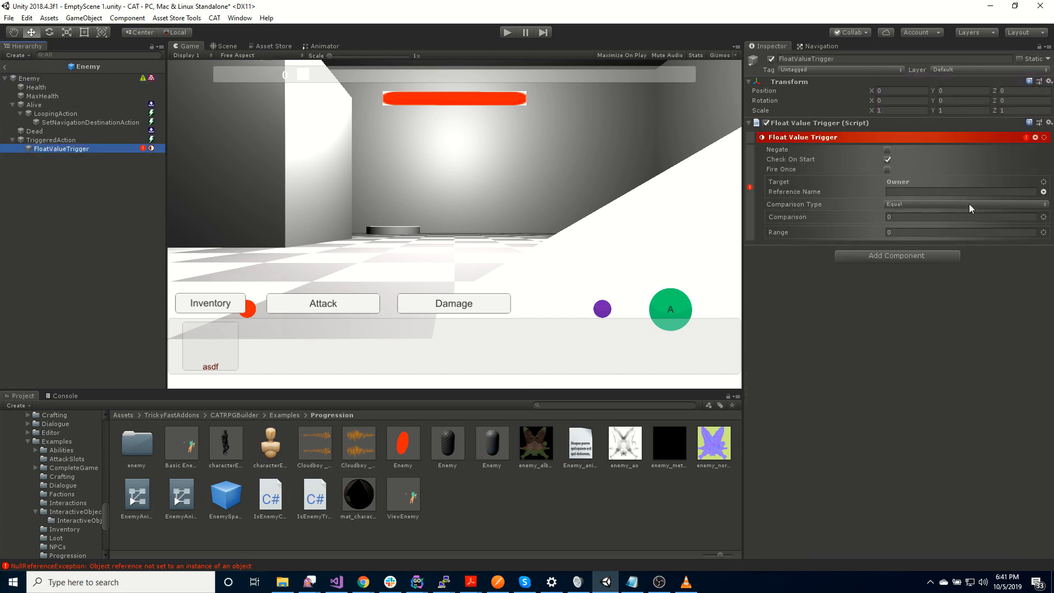
click(927, 192)
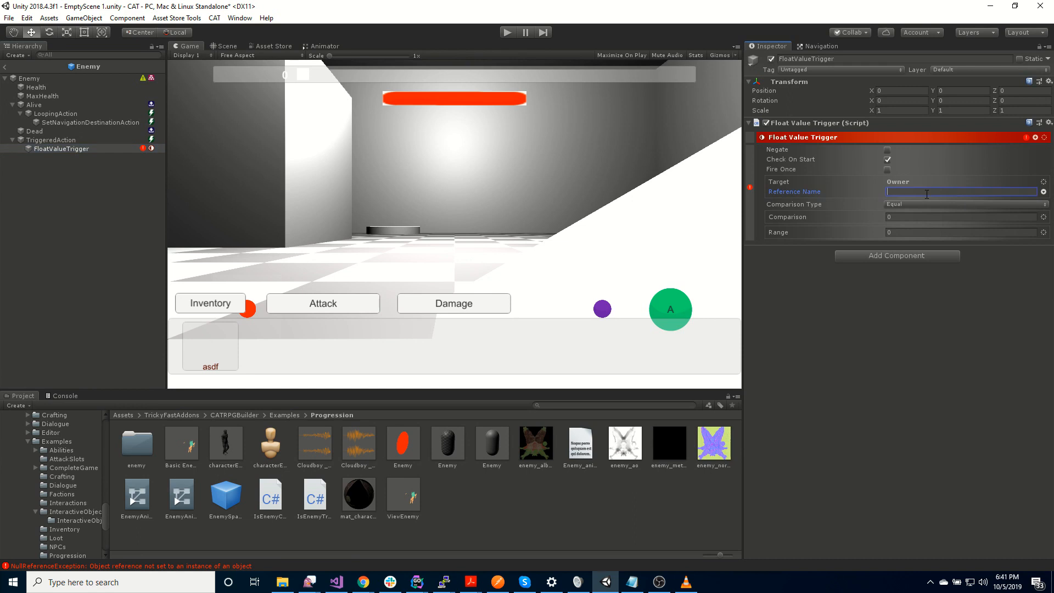
text(Health)
Step: Add a Change State action to the Enemy's triggered action and set its state name to Dead
click(41, 141)
click(1035, 137)
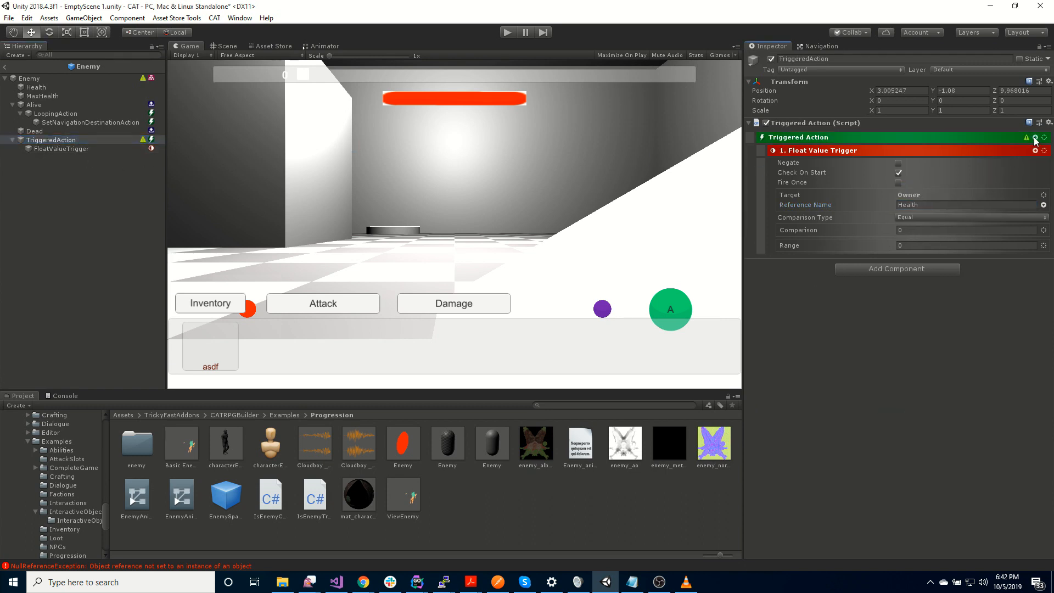
text(cha)
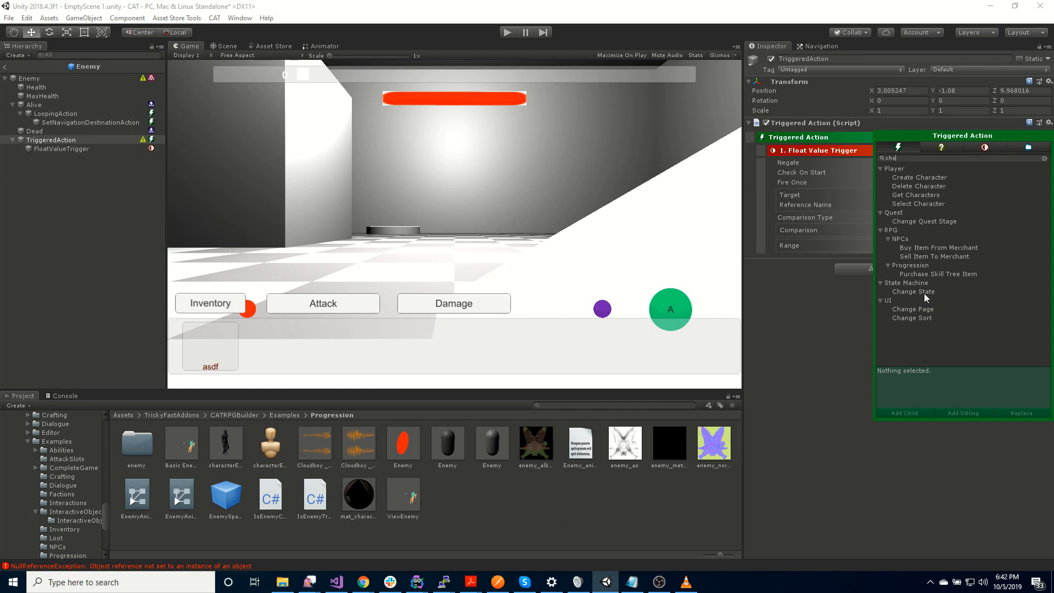
double_click(913, 292)
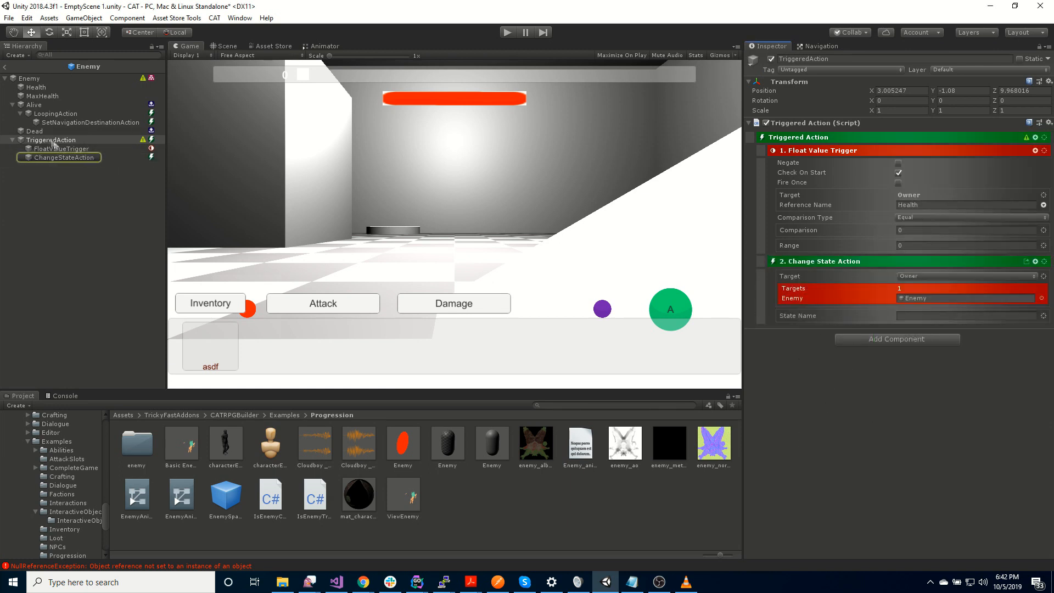
click(914, 316)
drag(915, 317, 915, 317)
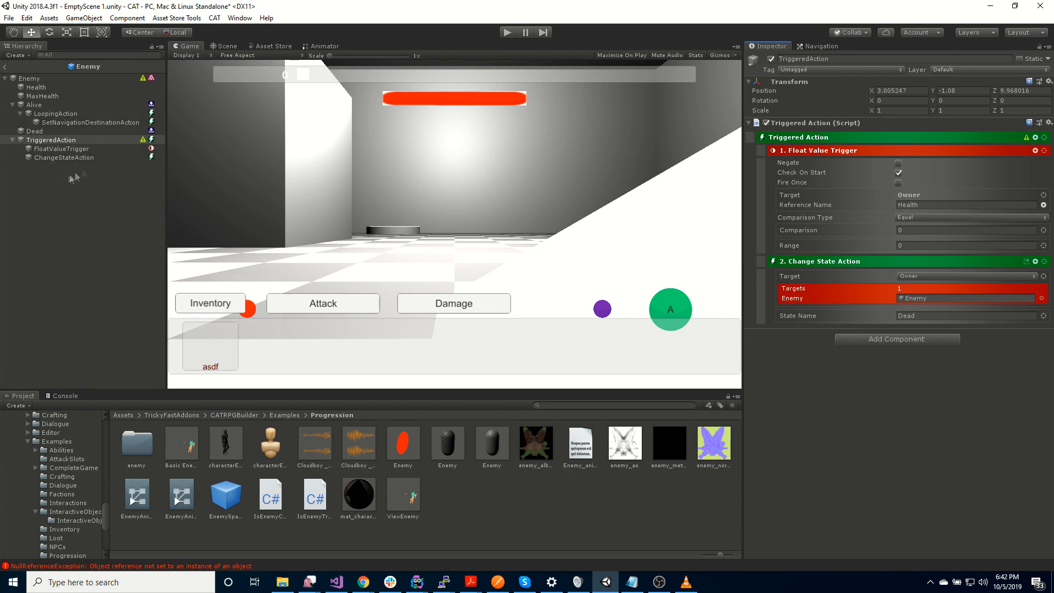
Step: Leave the Enemy prefab and place an instance of it on the checkered floor in the scene
click(38, 80)
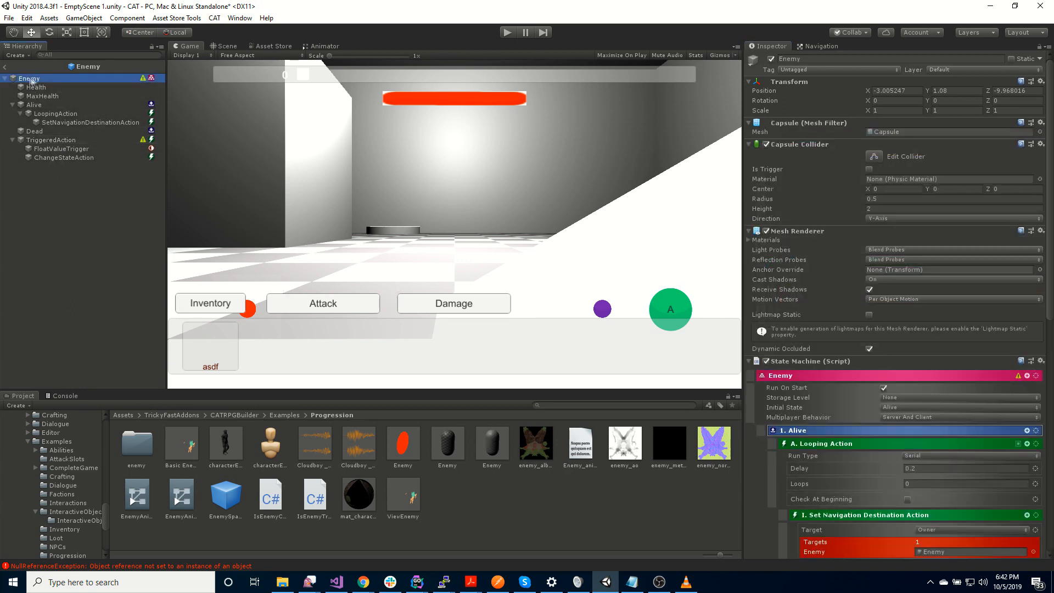
click(4, 67)
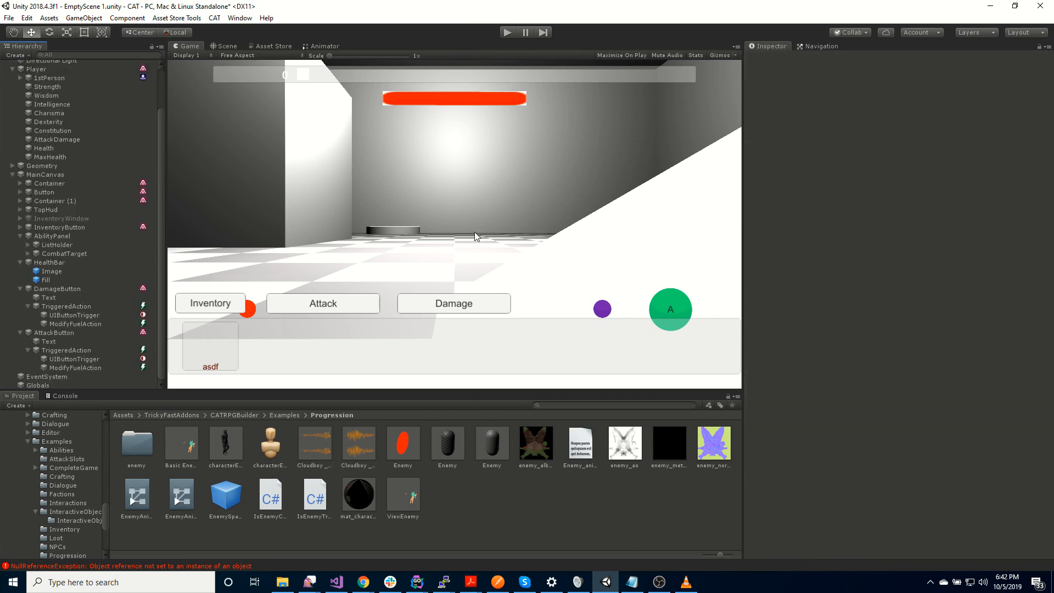
click(223, 46)
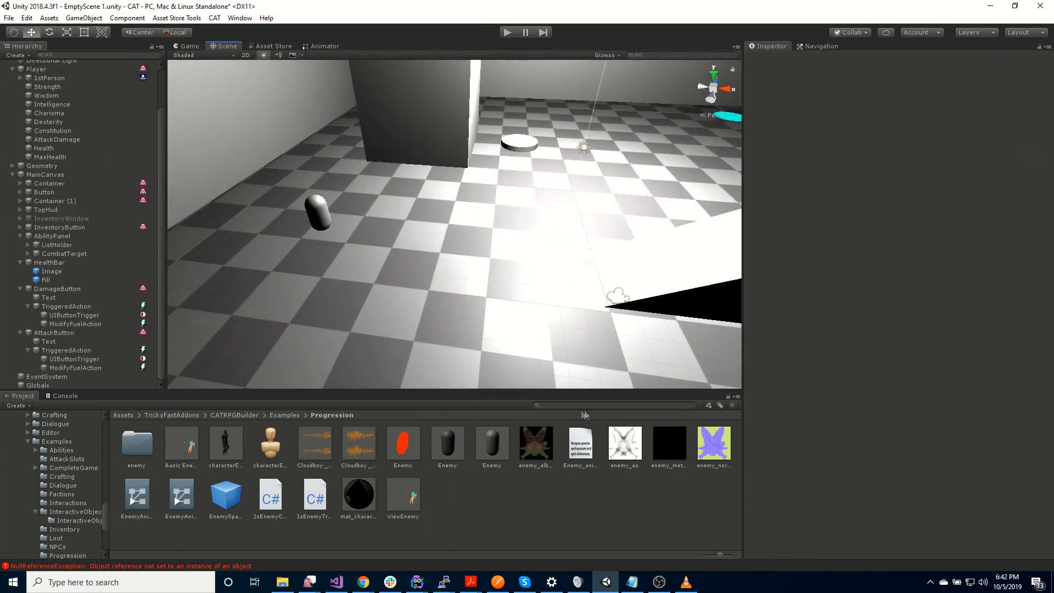
drag(488, 455, 585, 212)
right_drag(569, 286, 602, 232)
key(w)
key(s)
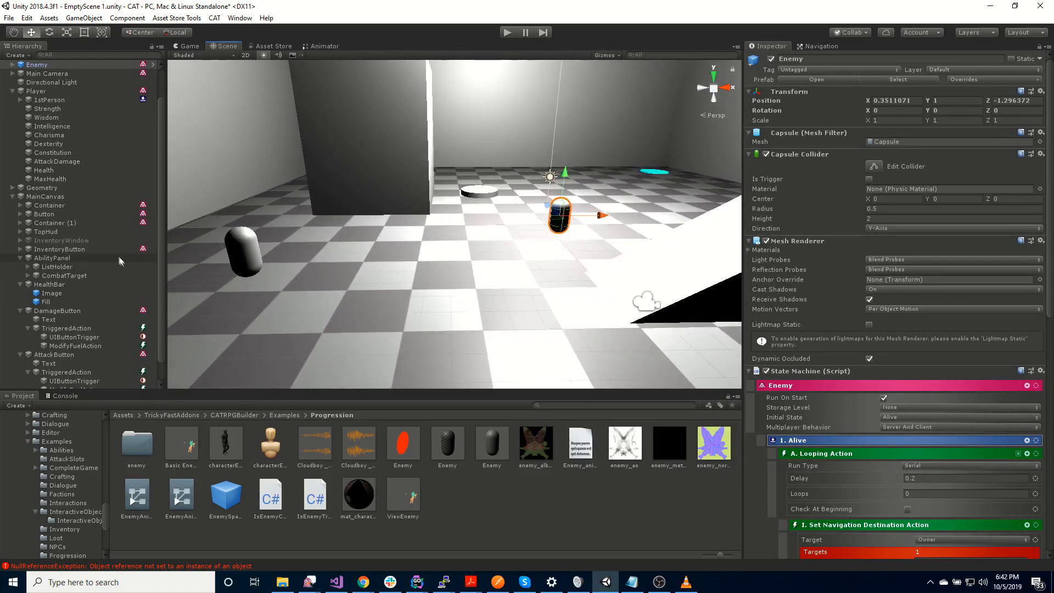
Step: Review the AttackButton's actions and set the last Divide value of the Player's AttackDamage stat to -18
scroll(119, 249, down, 2)
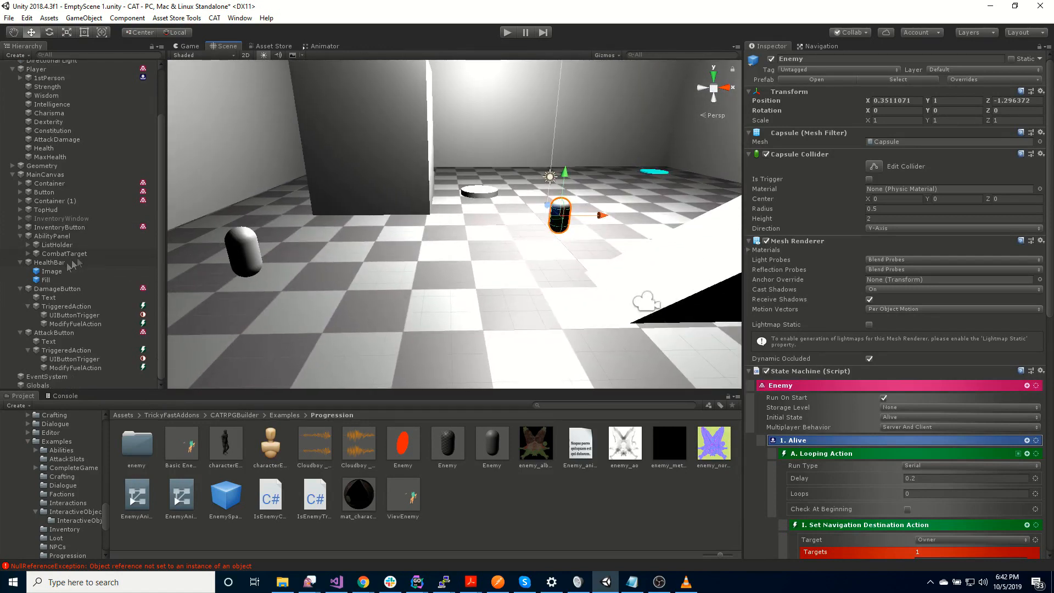
click(71, 334)
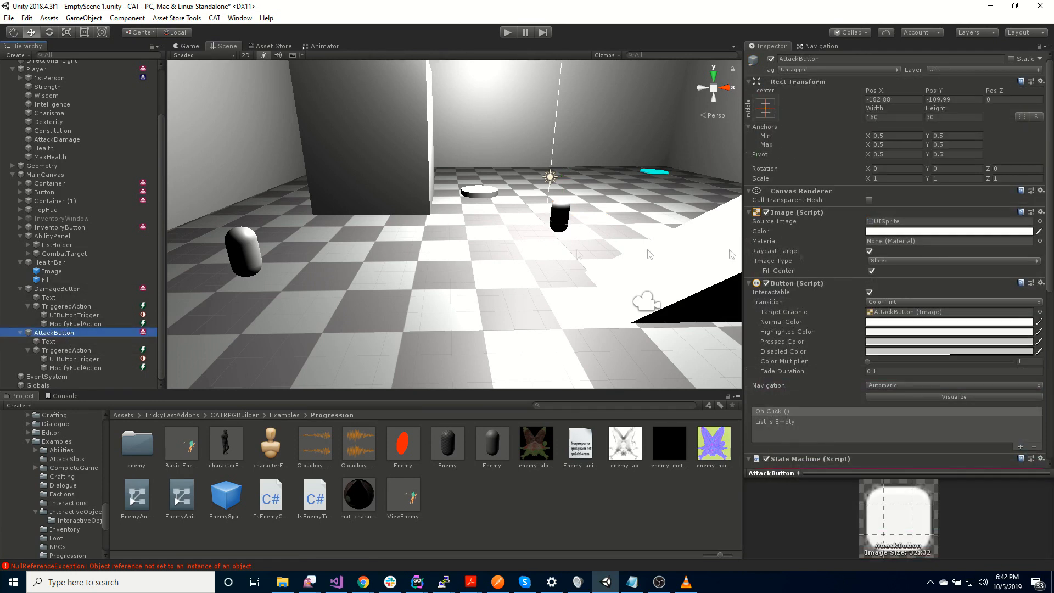
scroll(860, 313, down, 8)
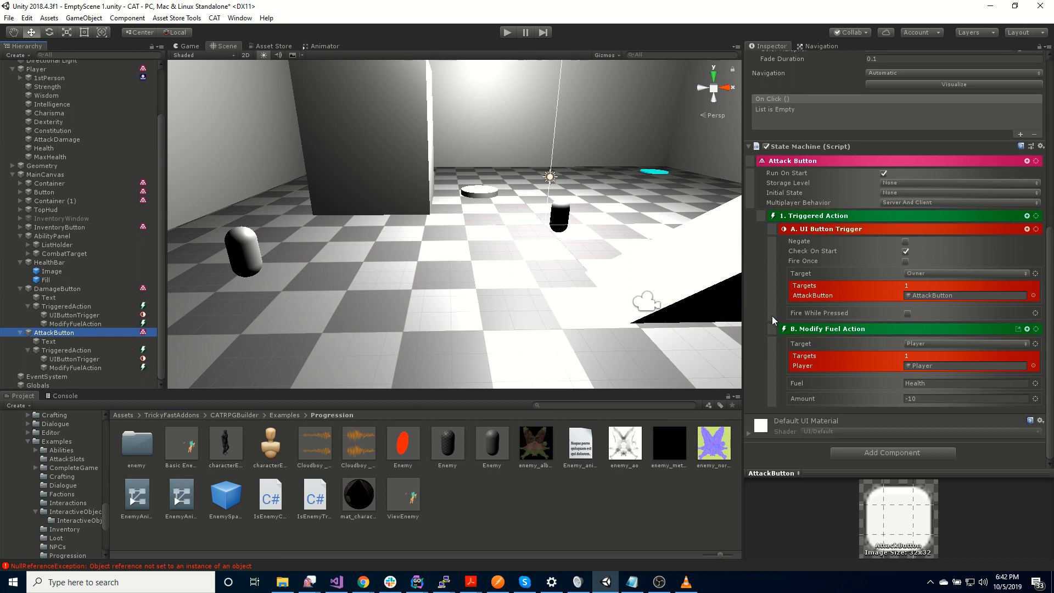
click(61, 139)
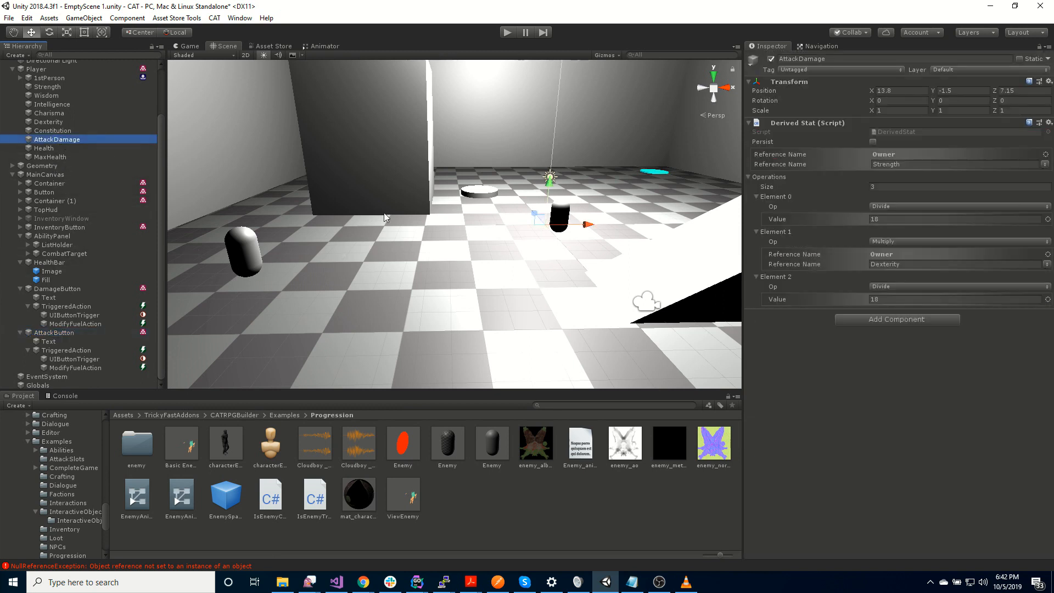
click(896, 299)
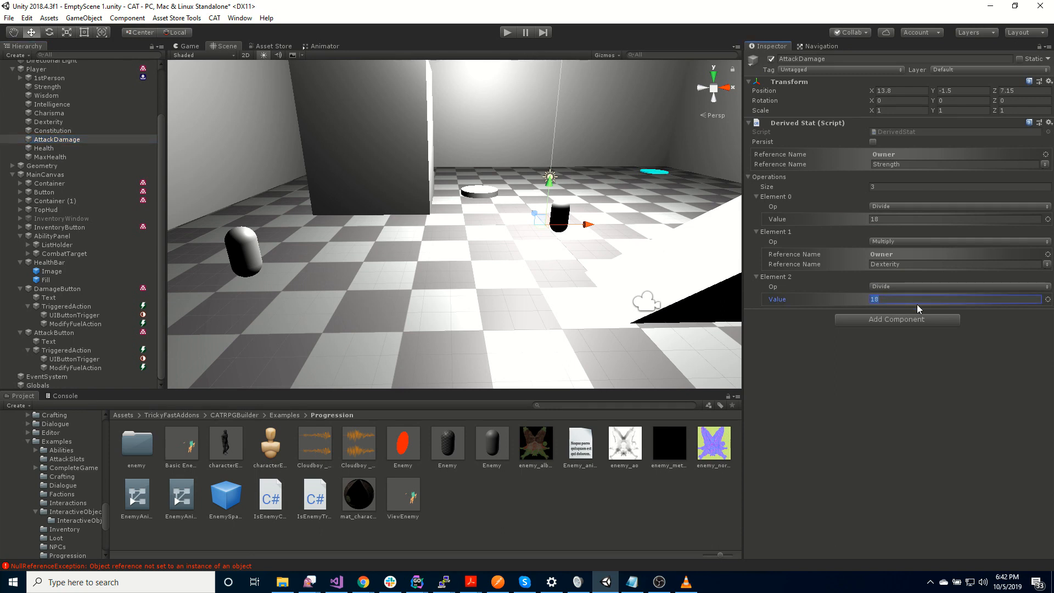
key(Home)
text(-)
key(Return)
Step: Set the target of the AttackButton's Modify Fuel action to the Enemy object in the scene
click(75, 368)
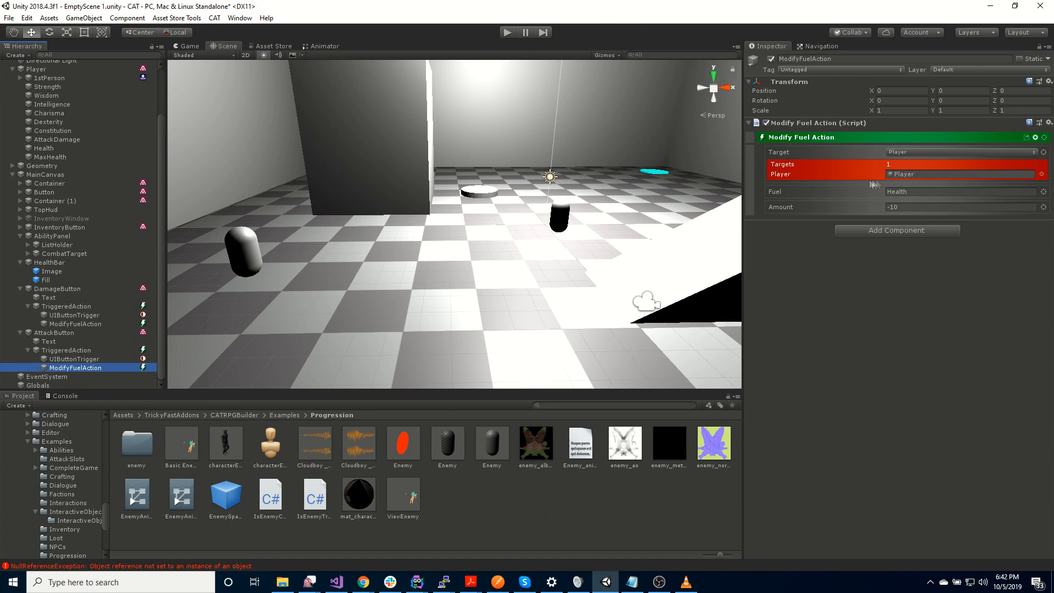
click(915, 151)
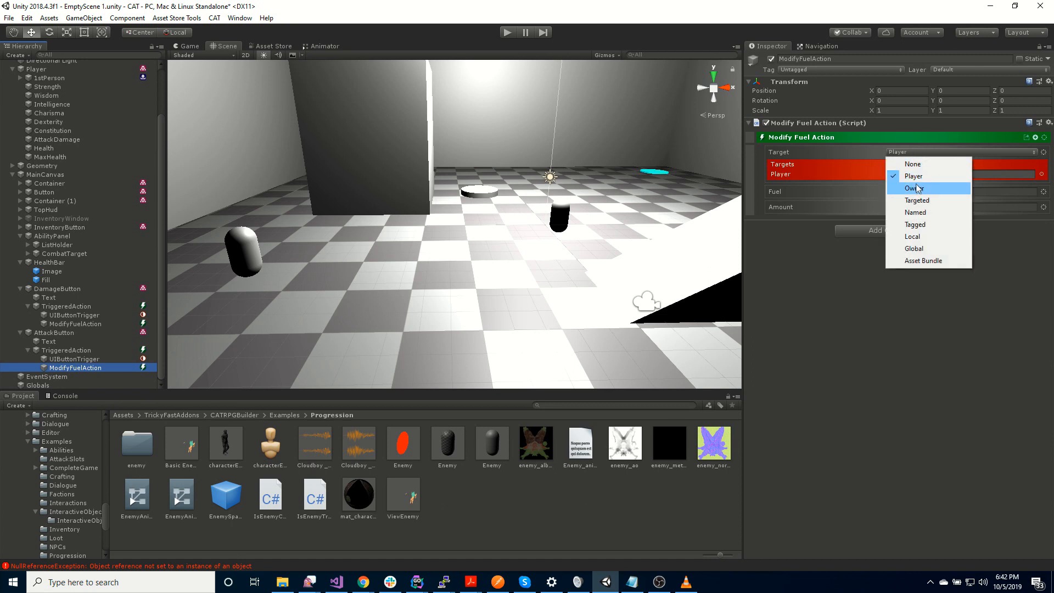
click(927, 200)
click(930, 153)
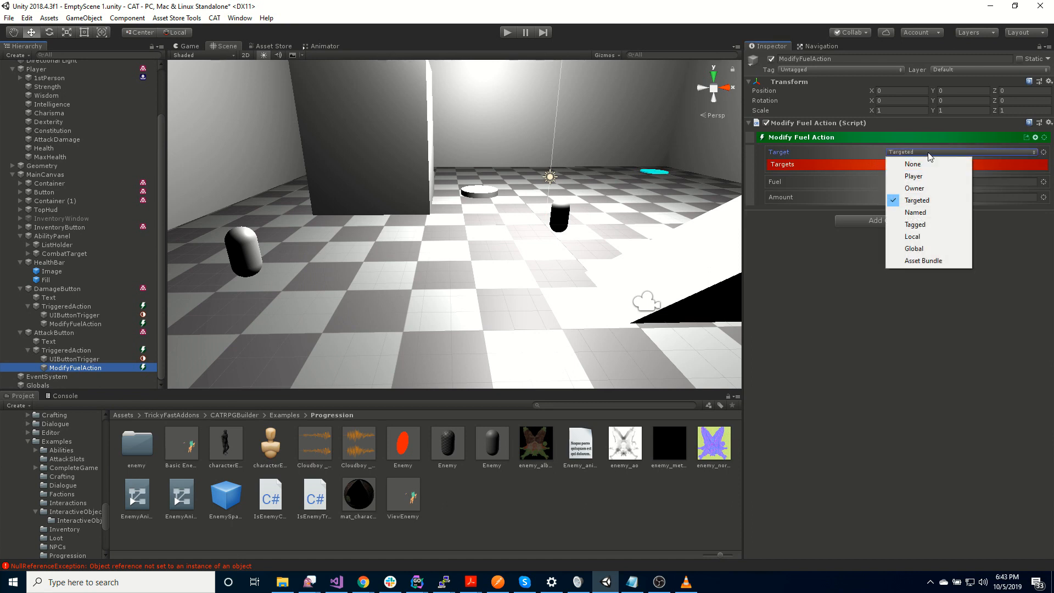
click(921, 201)
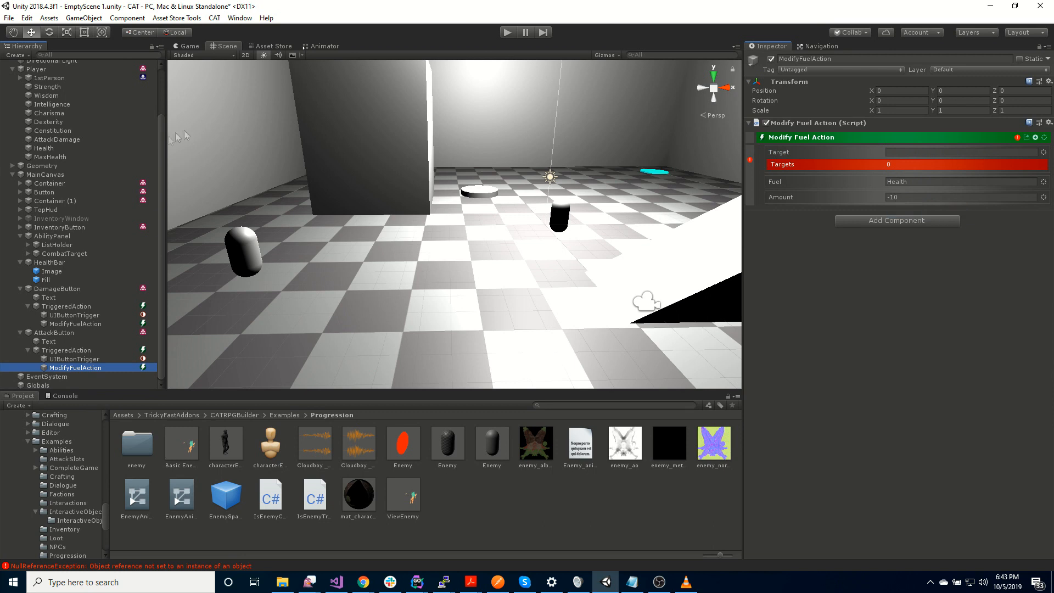
scroll(76, 322, up, 3)
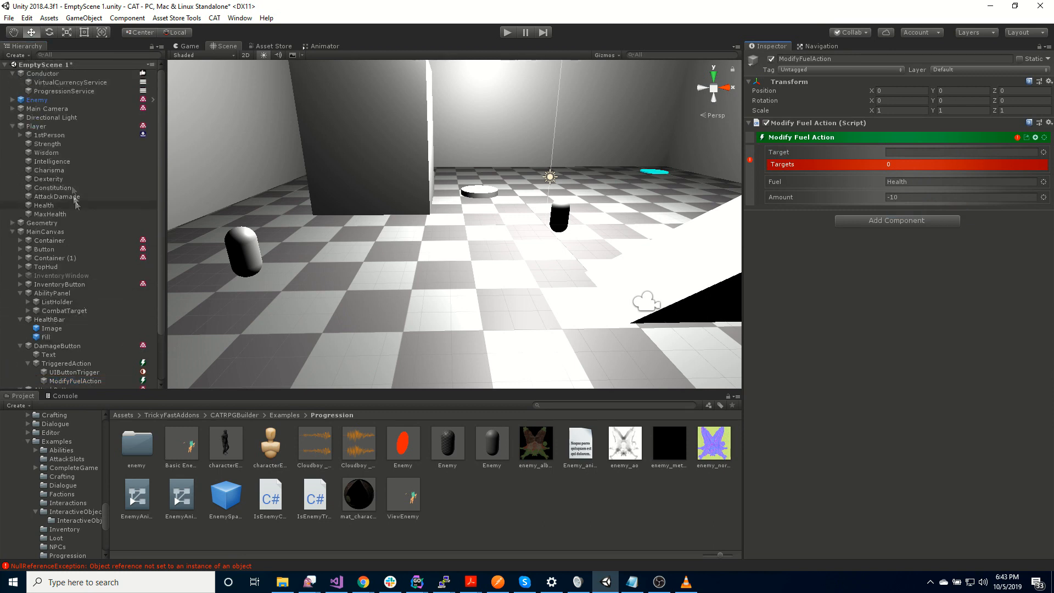
drag(36, 100, 922, 153)
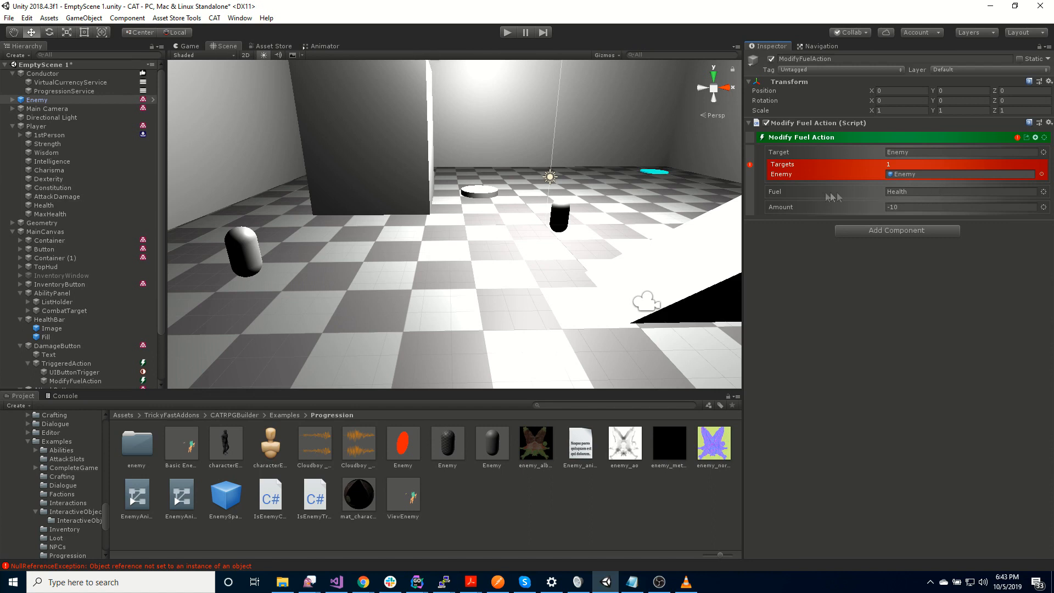
Step: Make the Modify Fuel action's amount reference the Player's Attack Damage stat instead of a fixed value
click(931, 204)
key(BackSpace)
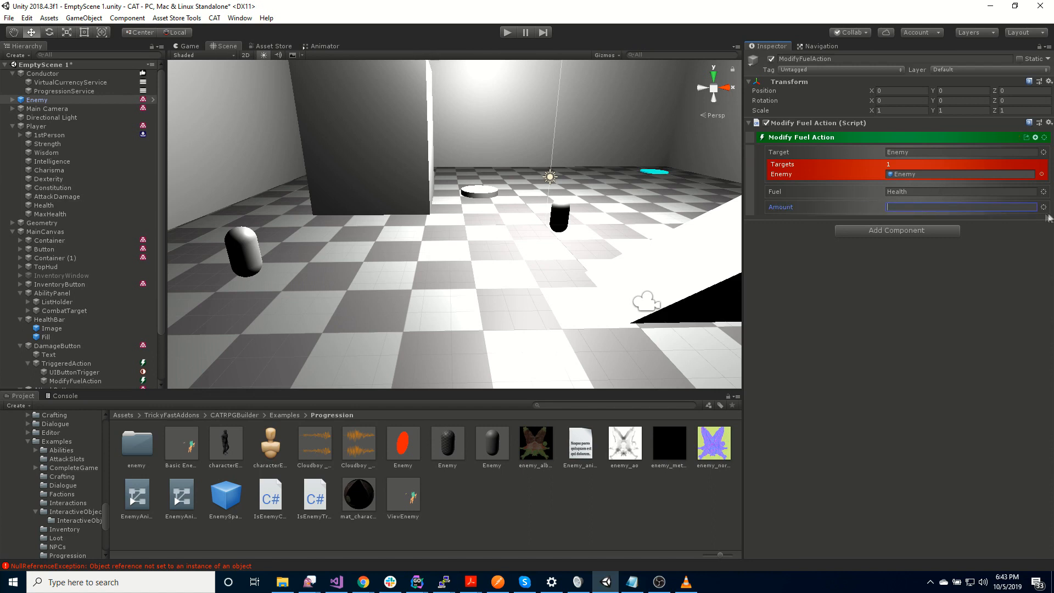
click(1044, 207)
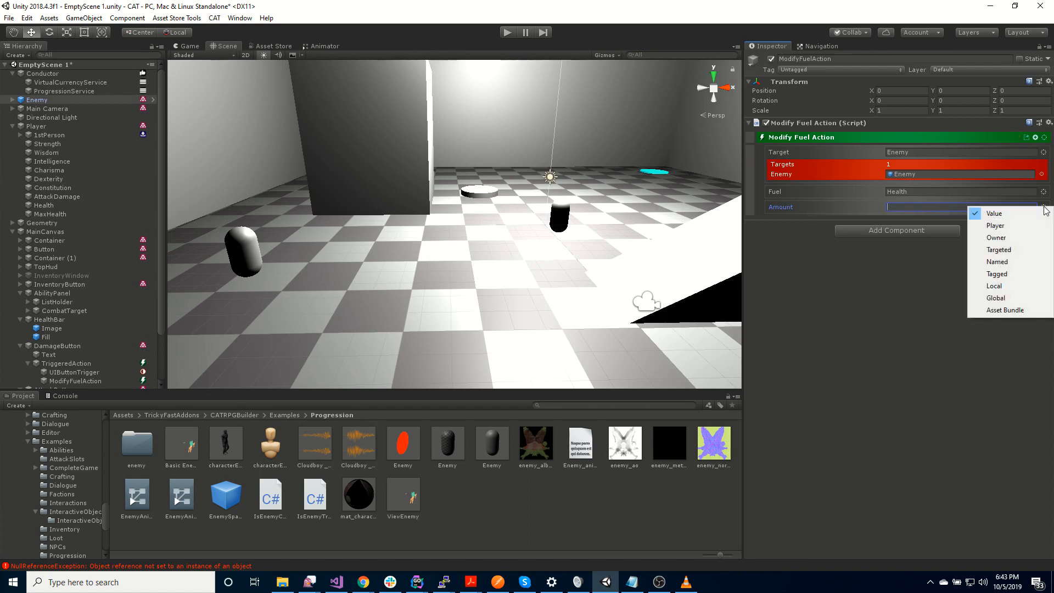
click(1006, 240)
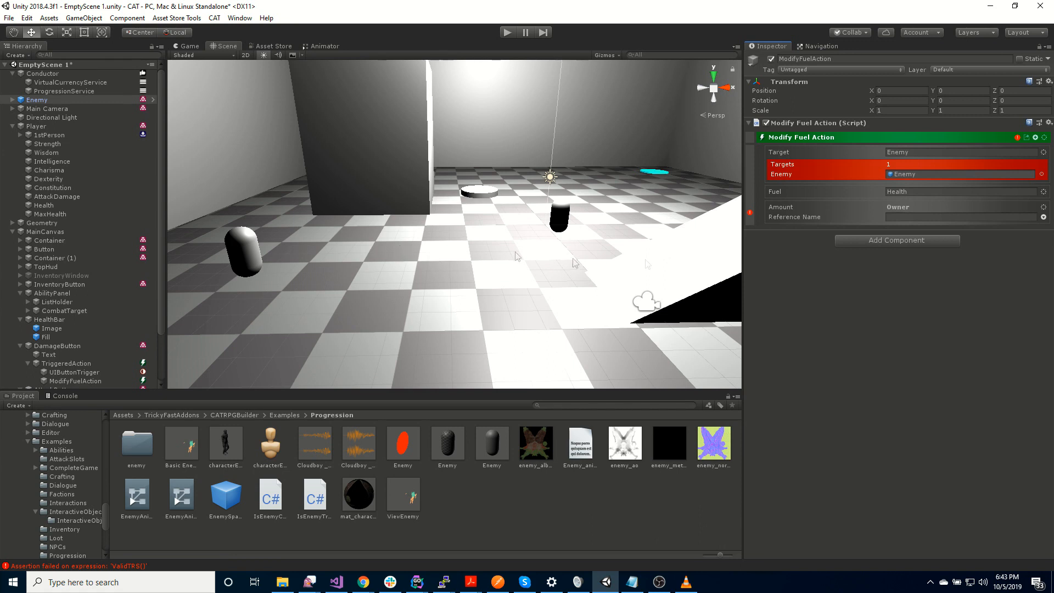
click(1044, 208)
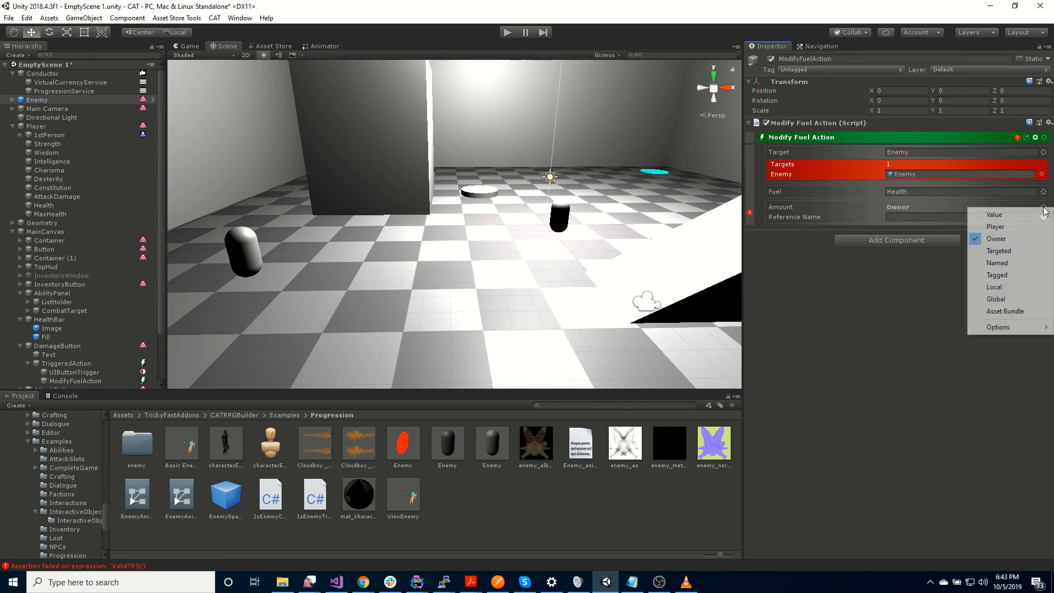
click(1007, 225)
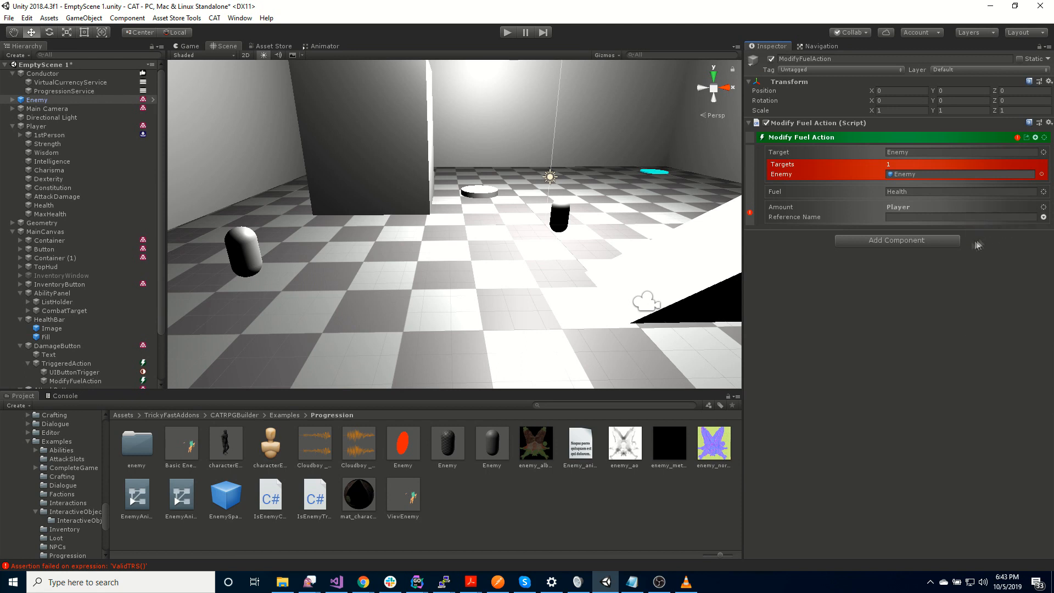
click(1044, 217)
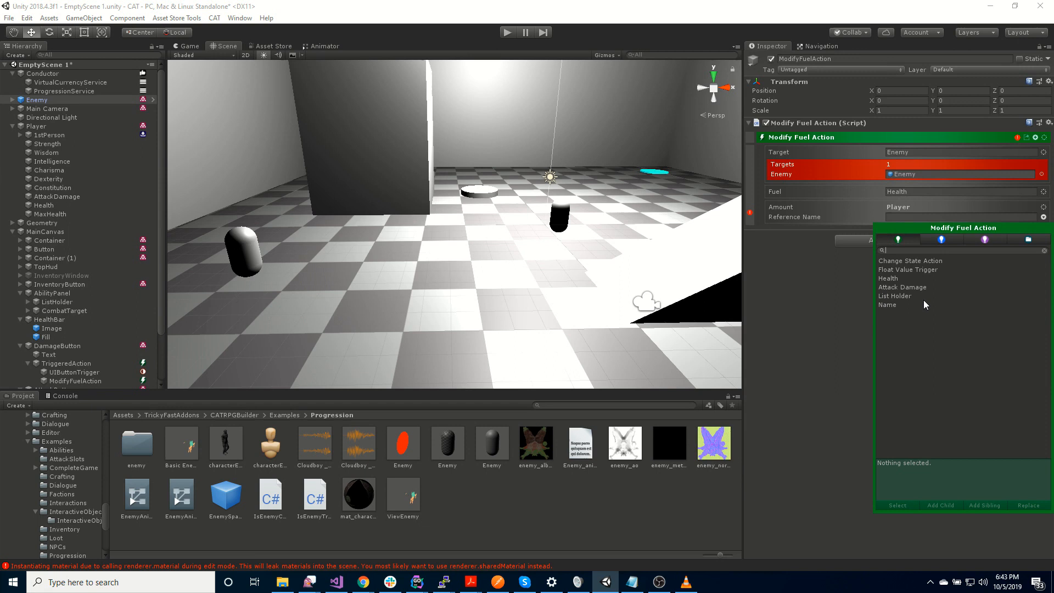
click(939, 240)
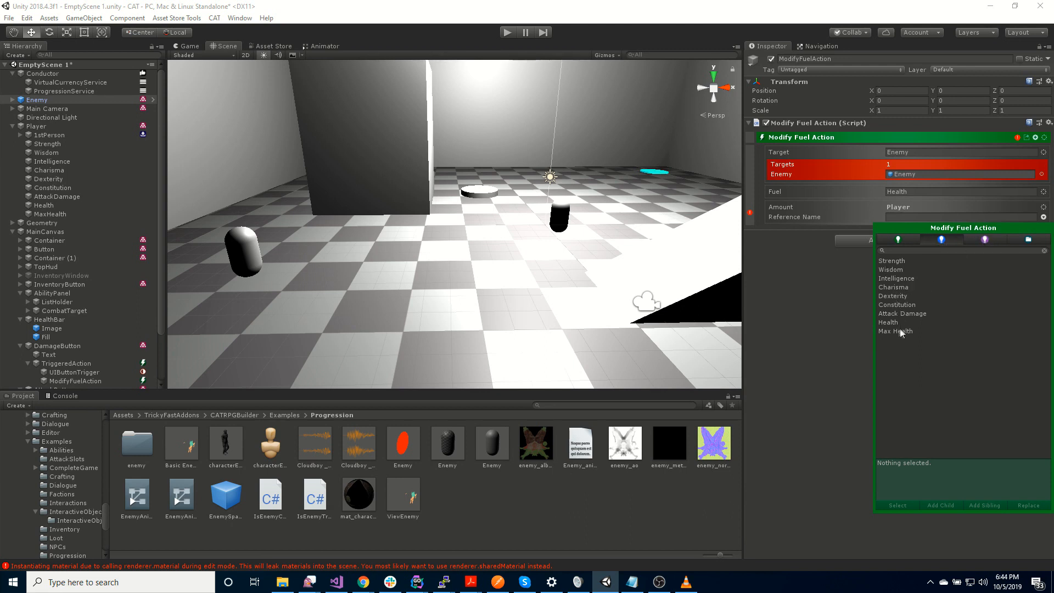
double_click(904, 313)
click(828, 287)
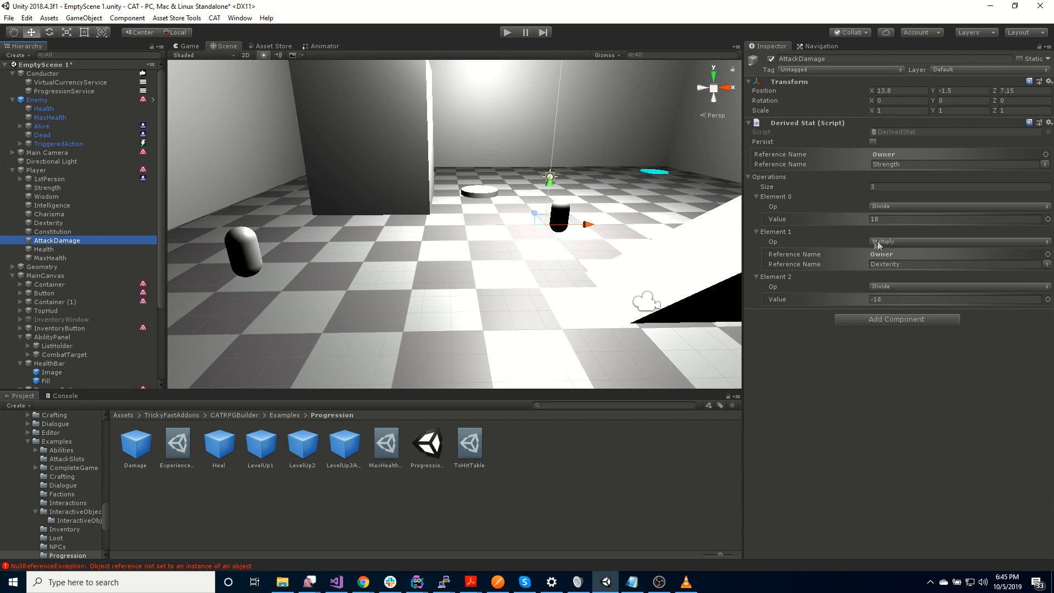
Step: Reduce the number of operations in the Player's AttackDamage derived stat to 2
click(894, 185)
text(1)
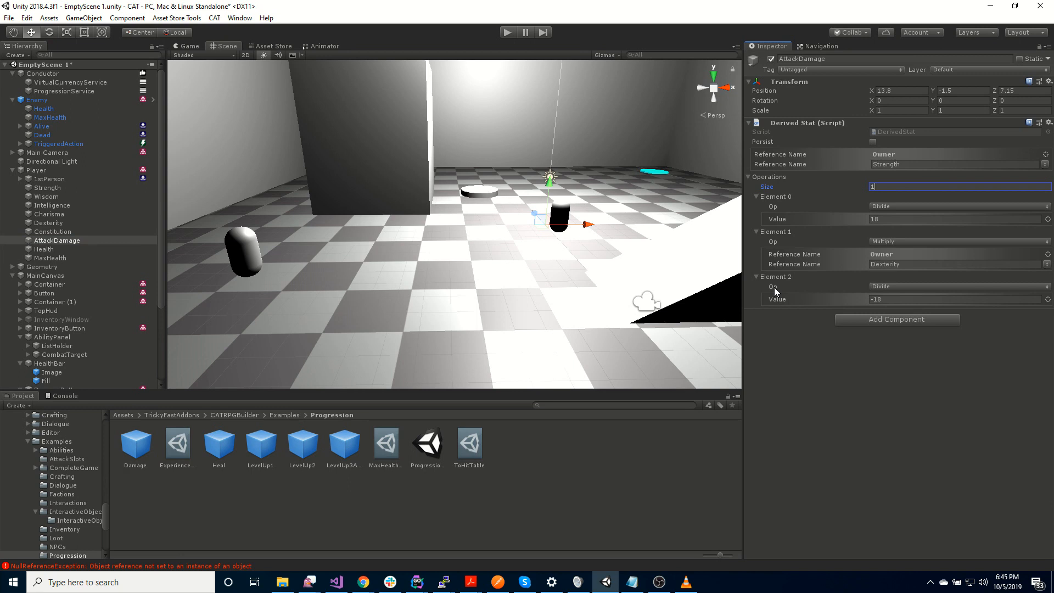
key(BackSpace)
text(2)
key(Return)
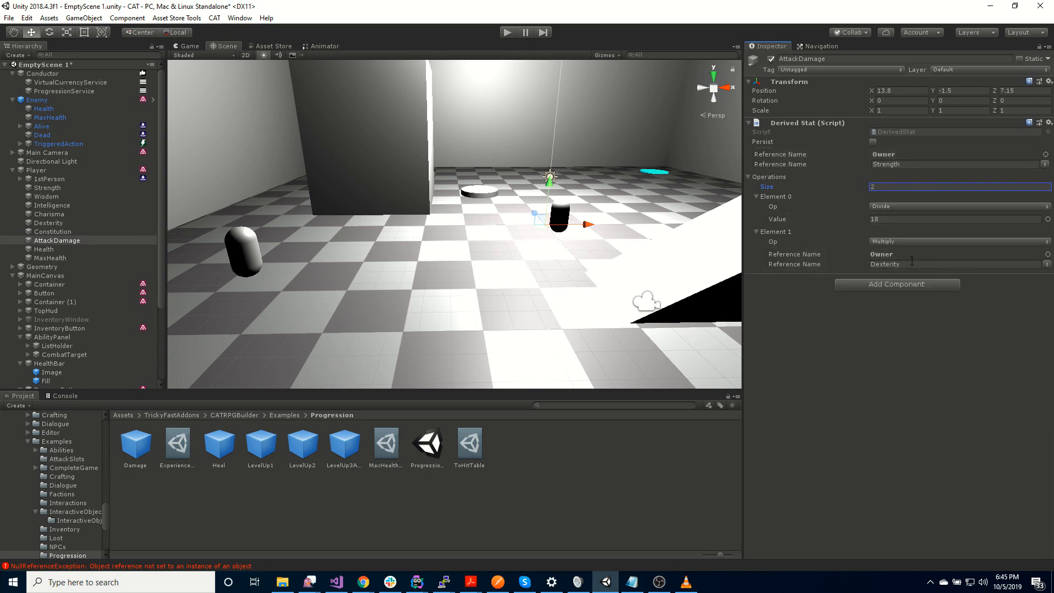
Step: Switch the AttackDamage stat's Multiply operation from a stat reference to a plain value of 10
click(1048, 254)
click(1025, 261)
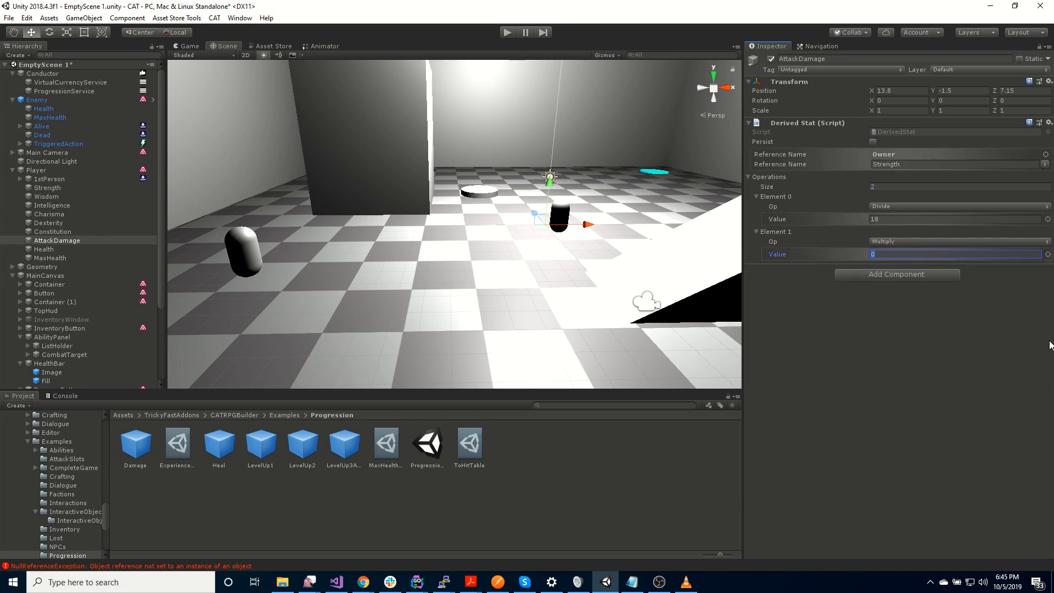
text(10)
click(884, 419)
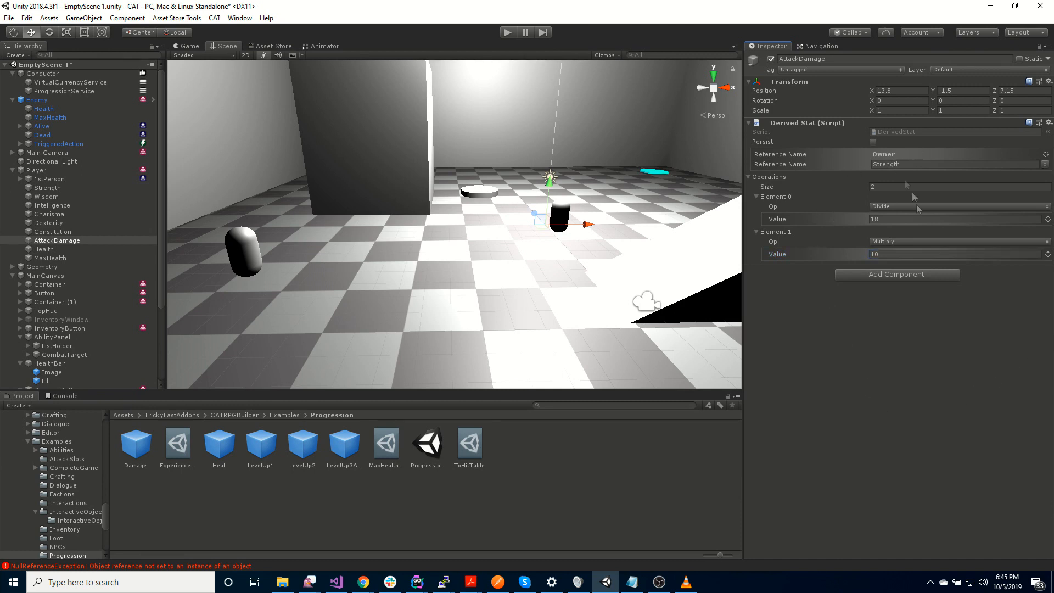
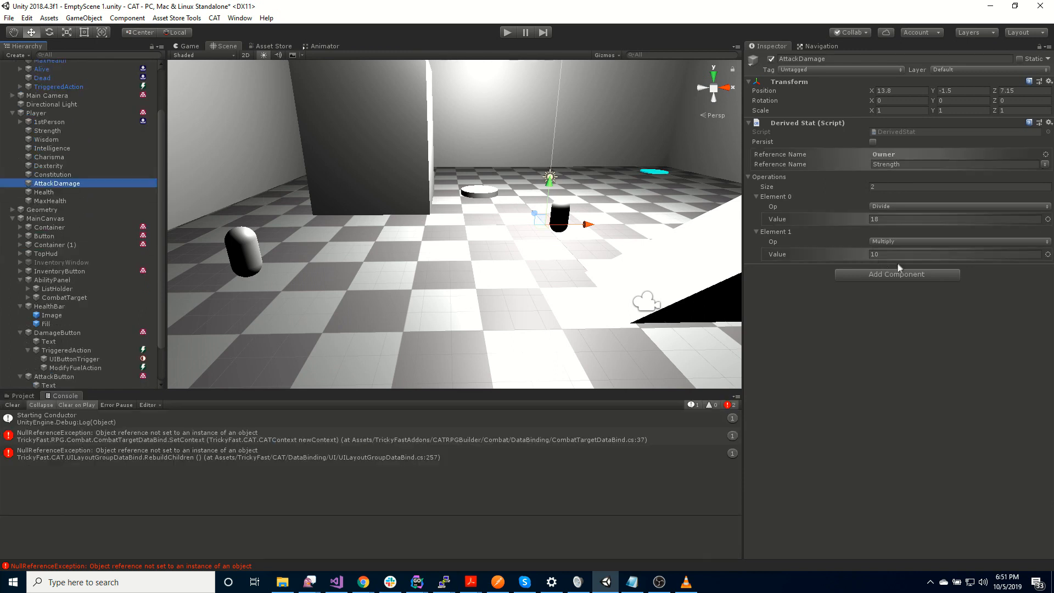
Step: Set the Multiply operation's value in the Player's AttackDamage stat to -10
click(902, 254)
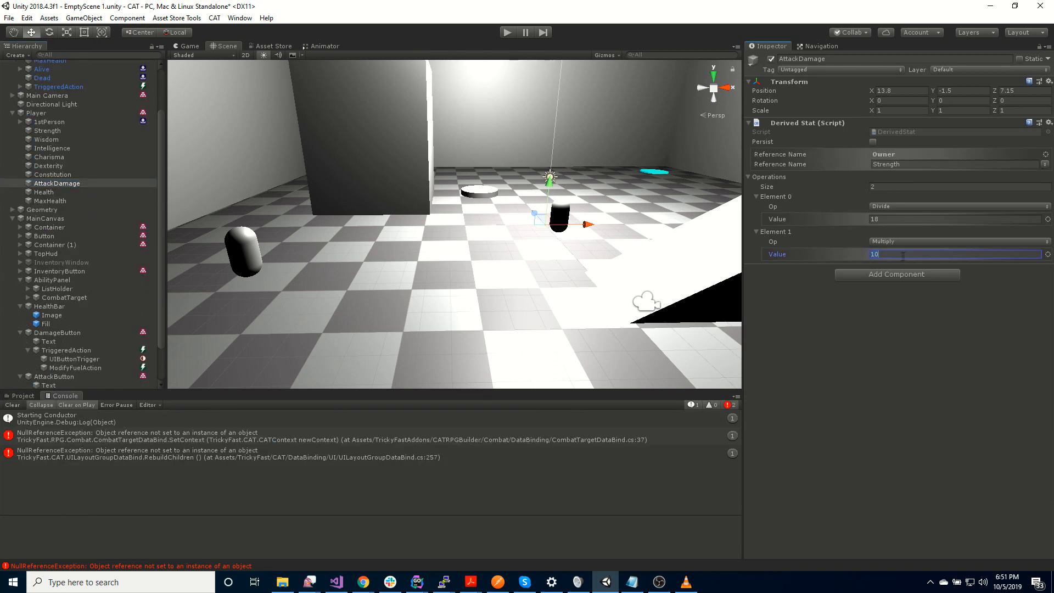
text(-10)
key(Return)
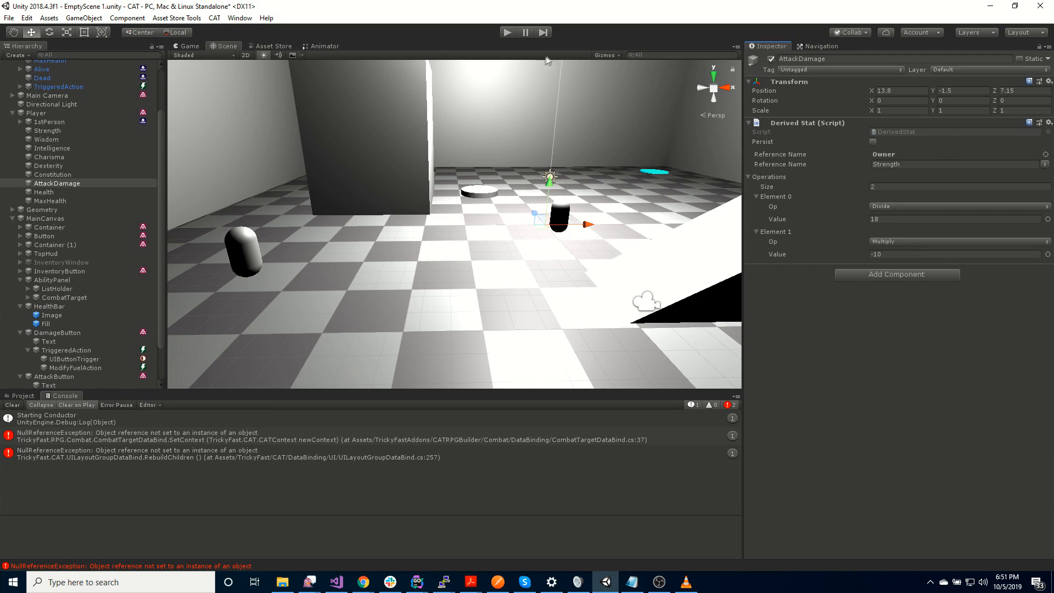
Step: Run the scene and attack the Enemy several times while watching its Health stat
click(506, 31)
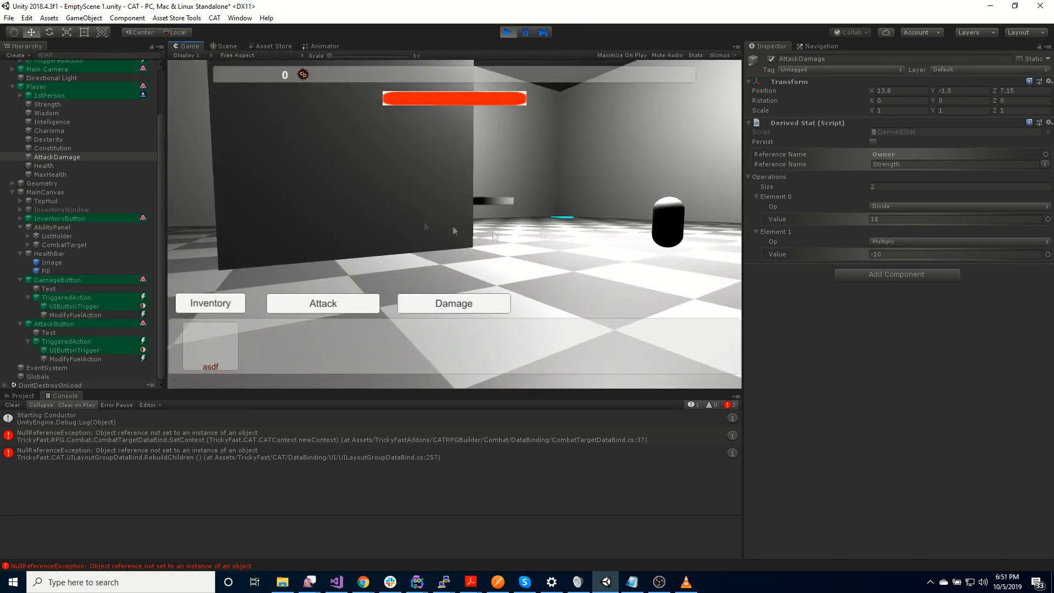
right_drag(641, 217, 486, 229)
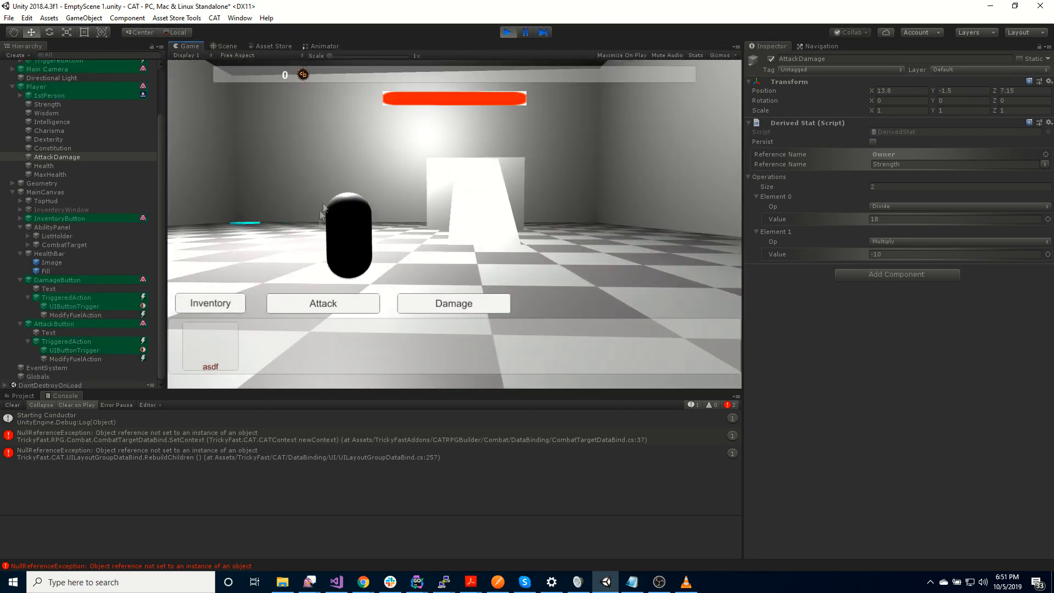
scroll(107, 133, up, 3)
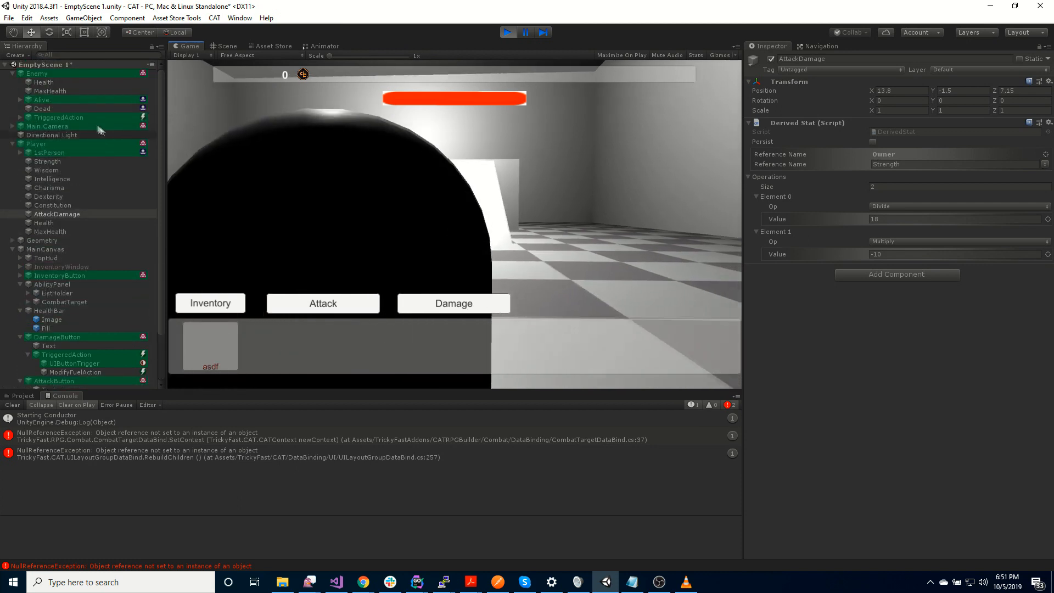
click(44, 82)
click(324, 303)
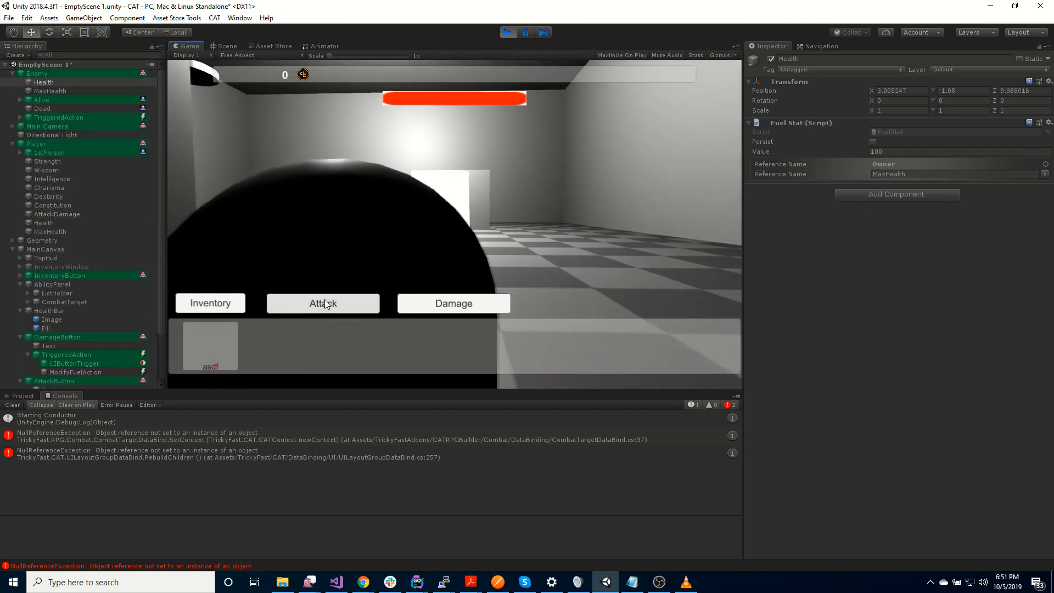
click(318, 303)
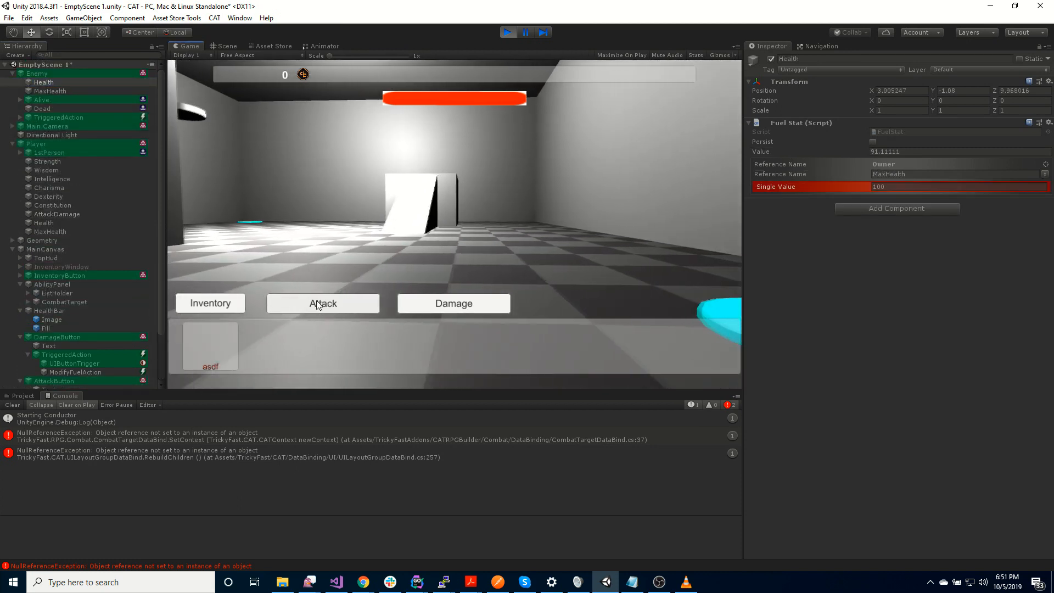
click(316, 301)
click(317, 301)
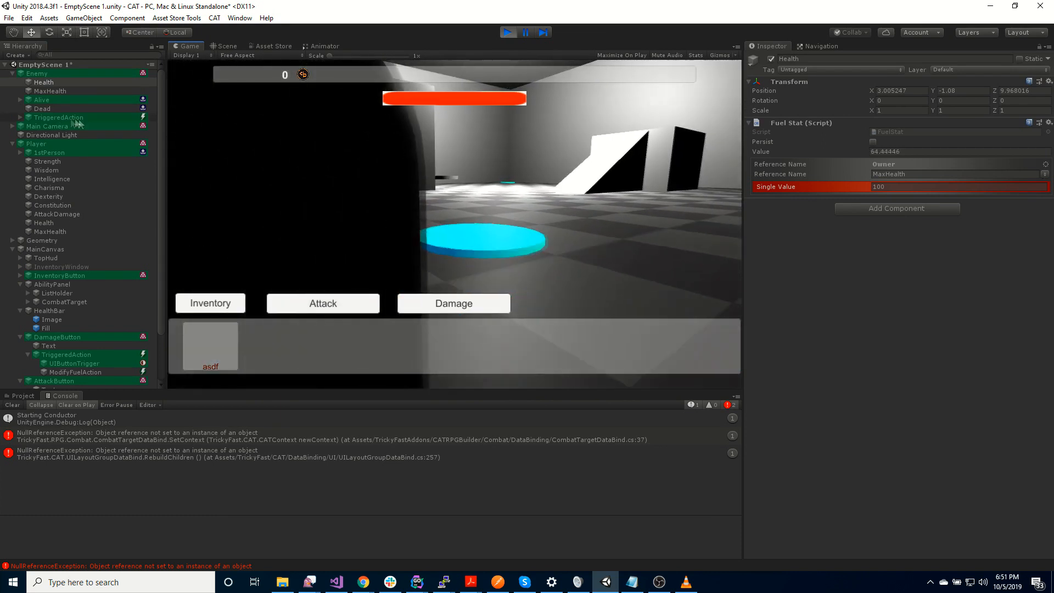
Step: Check the Player's AttackDamage stat at runtime, then attack the Enemy four more times with its Health stat shown
click(72, 214)
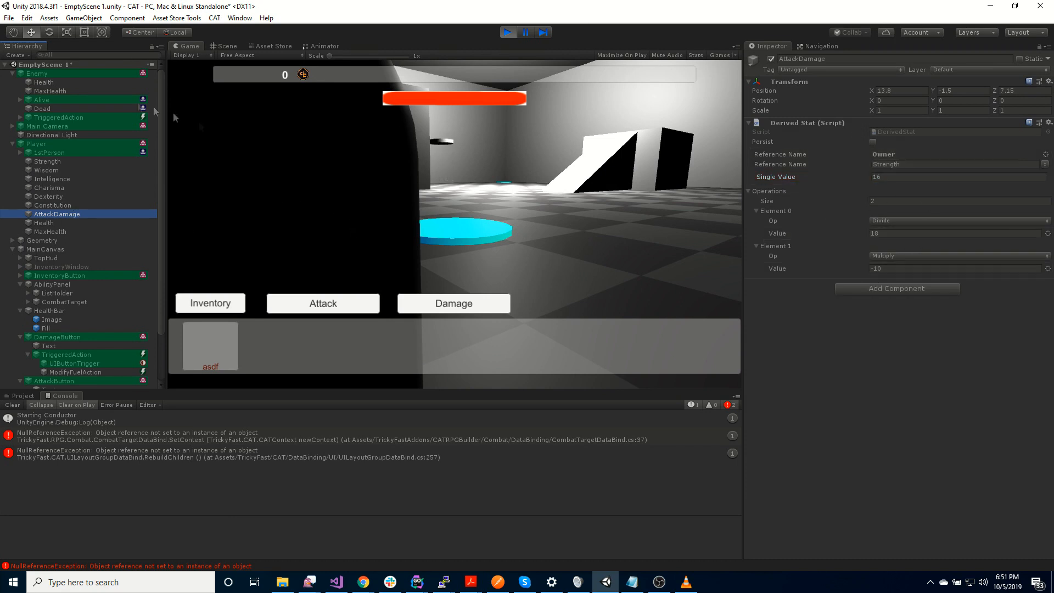
click(53, 83)
click(344, 311)
click(342, 310)
click(341, 310)
click(341, 311)
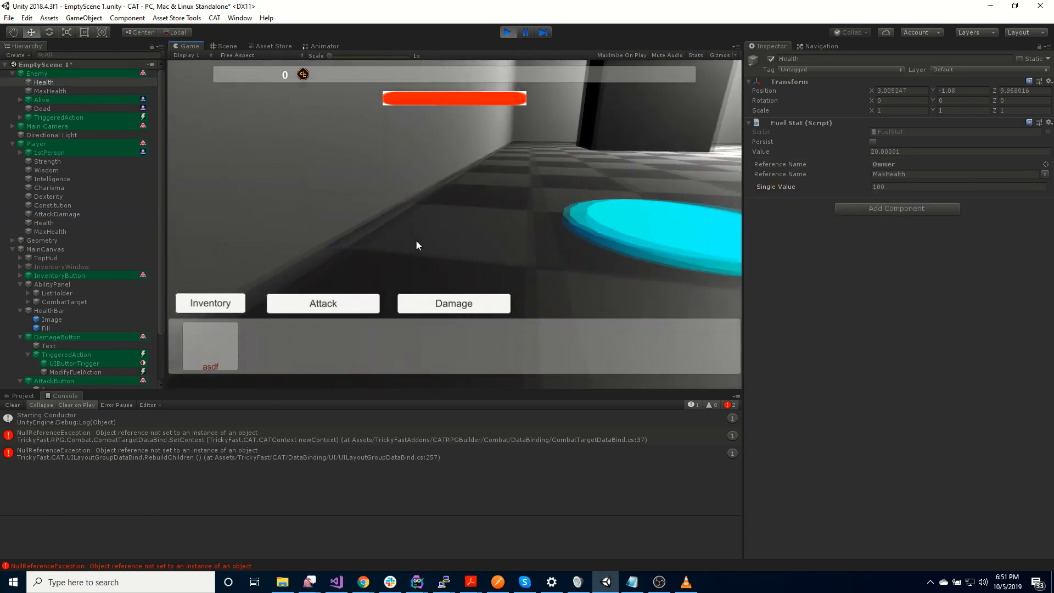
Step: Move the player around the Enemy and keep attacking until the Enemy's health is used up
key(s)
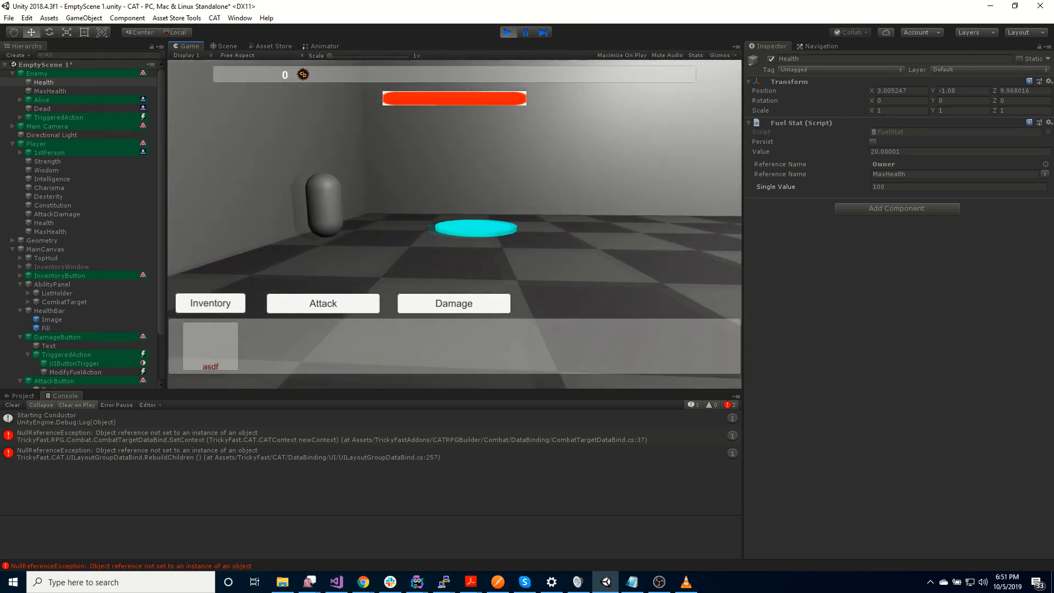
key(w)
key(s)
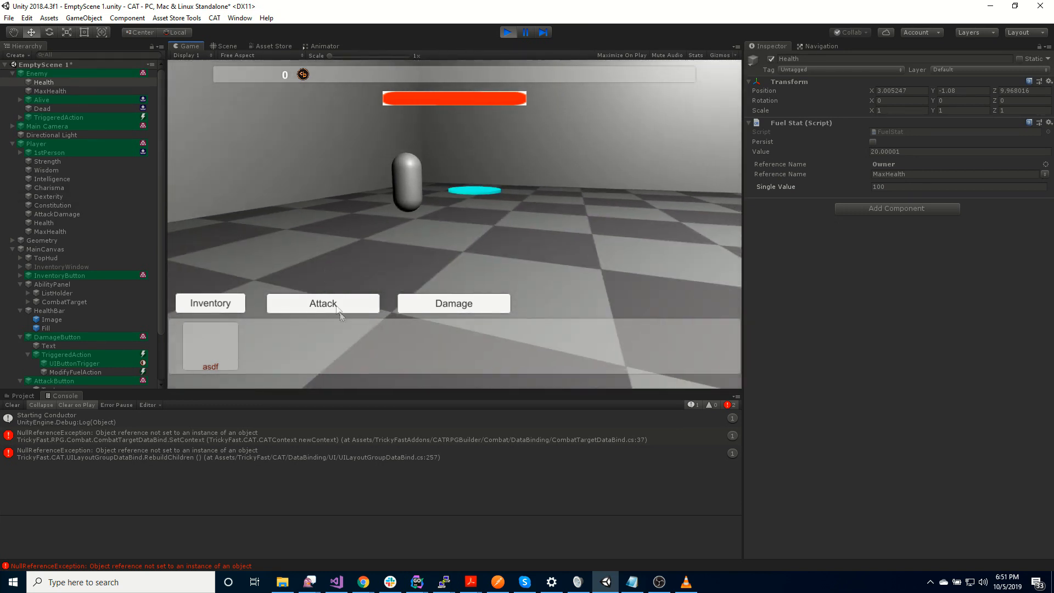
click(339, 308)
click(337, 304)
key(s)
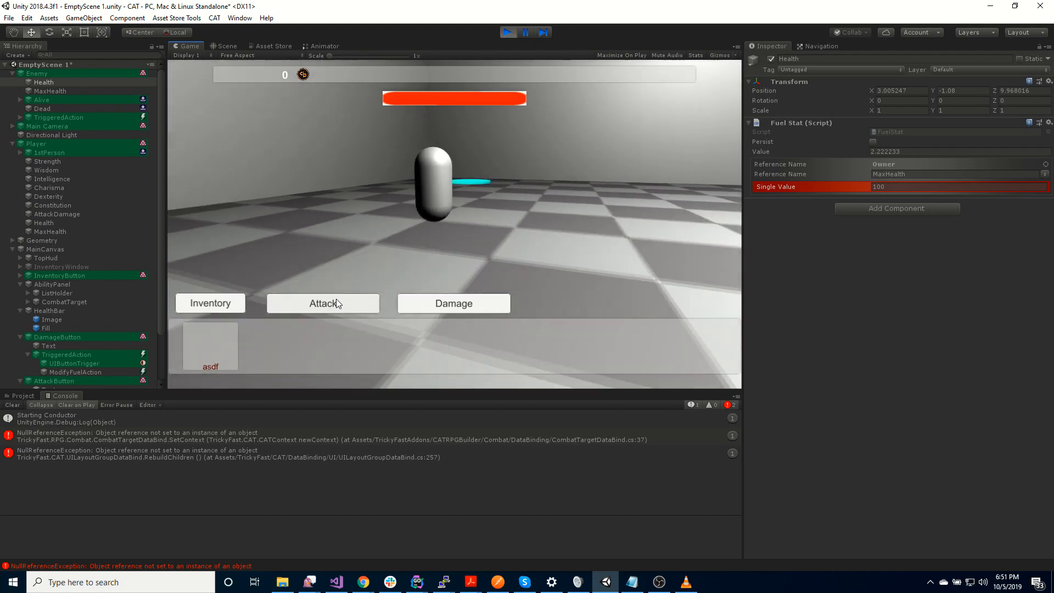
click(336, 302)
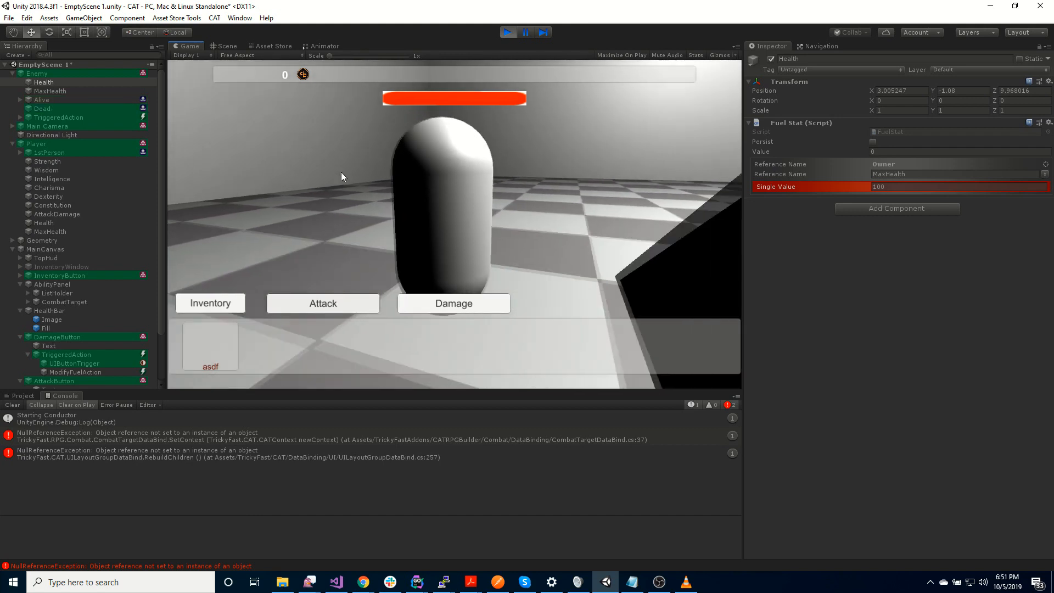
Step: Examine the Enemy's Dead state and the FloatValueTrigger in its triggered action, and stop the running scene
key(s)
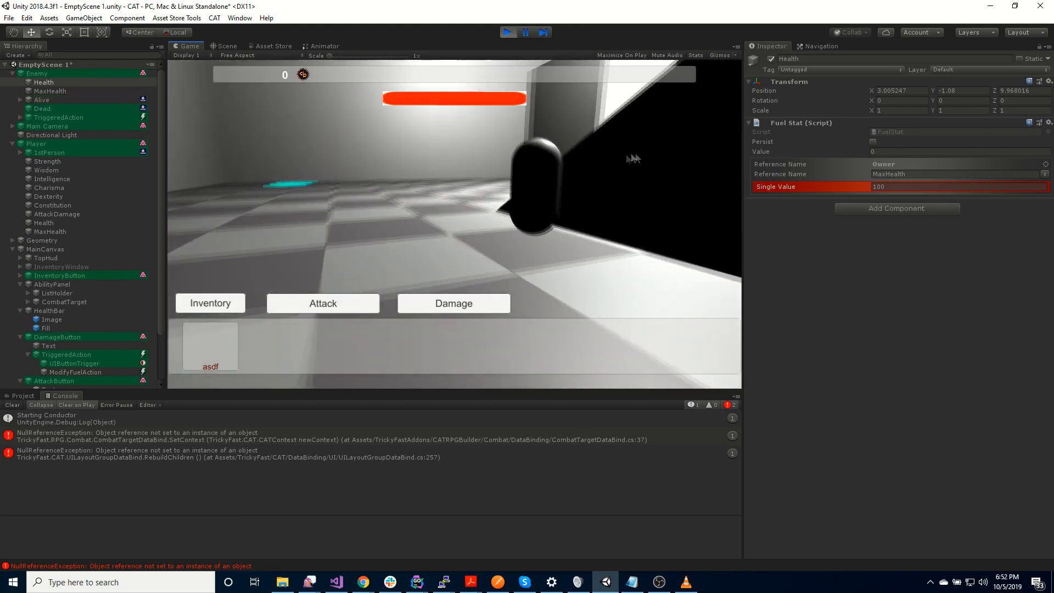
key(s)
key(w)
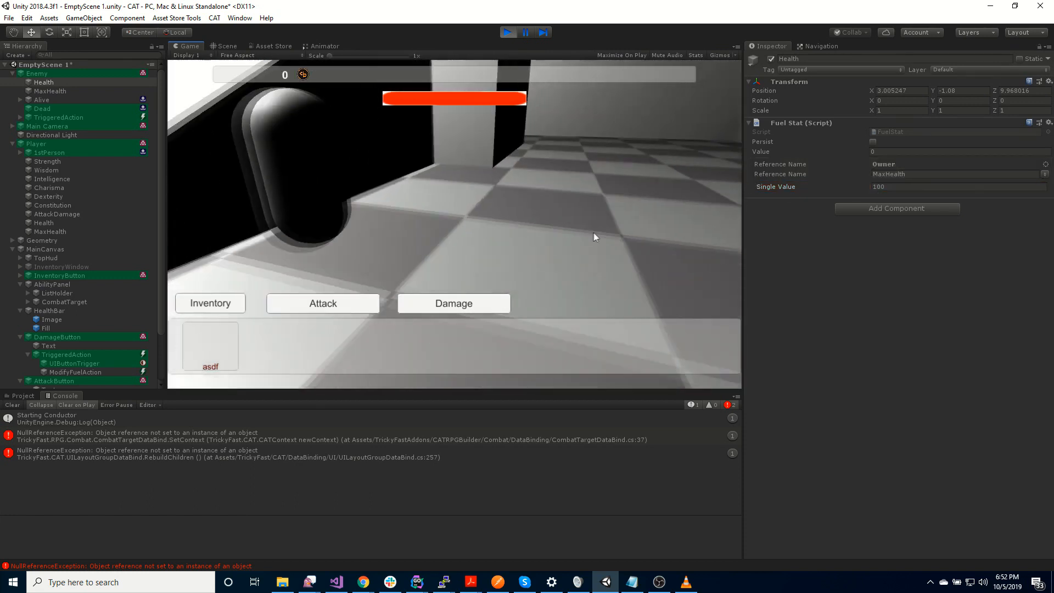
key(s)
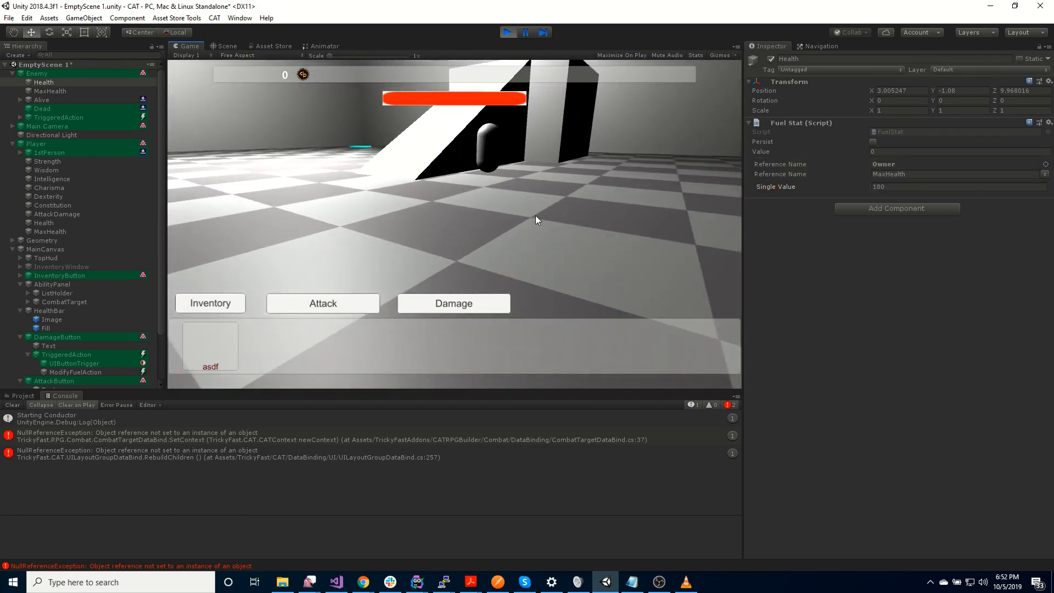
click(47, 110)
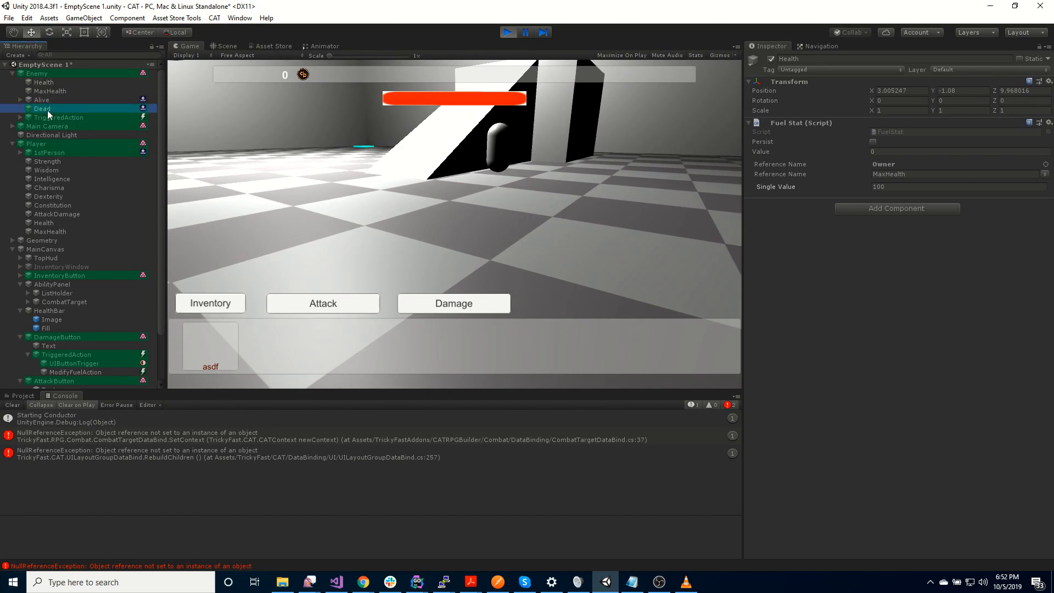
click(20, 117)
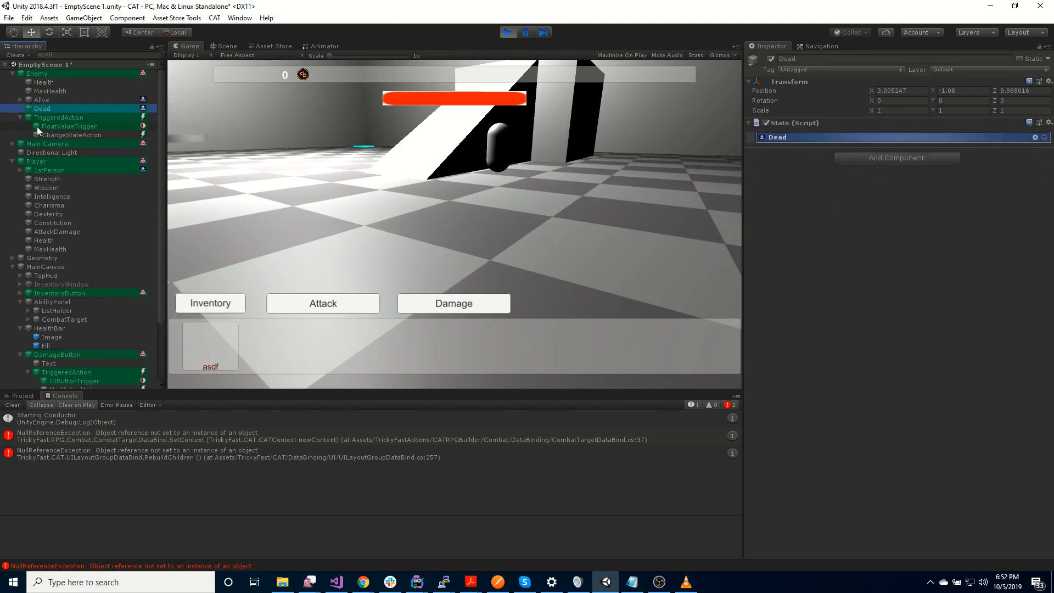
click(38, 128)
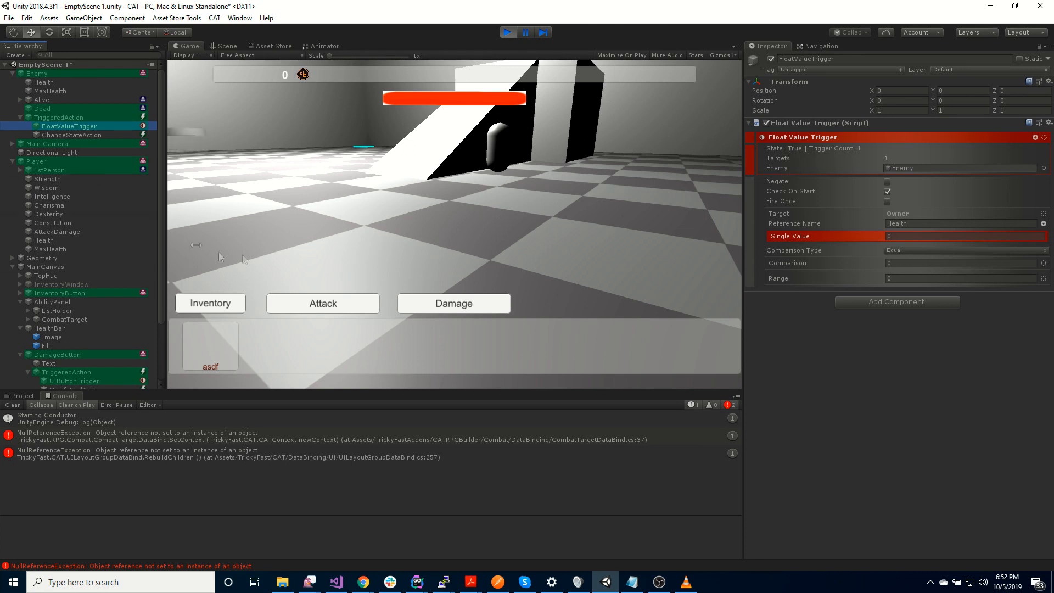
click(500, 33)
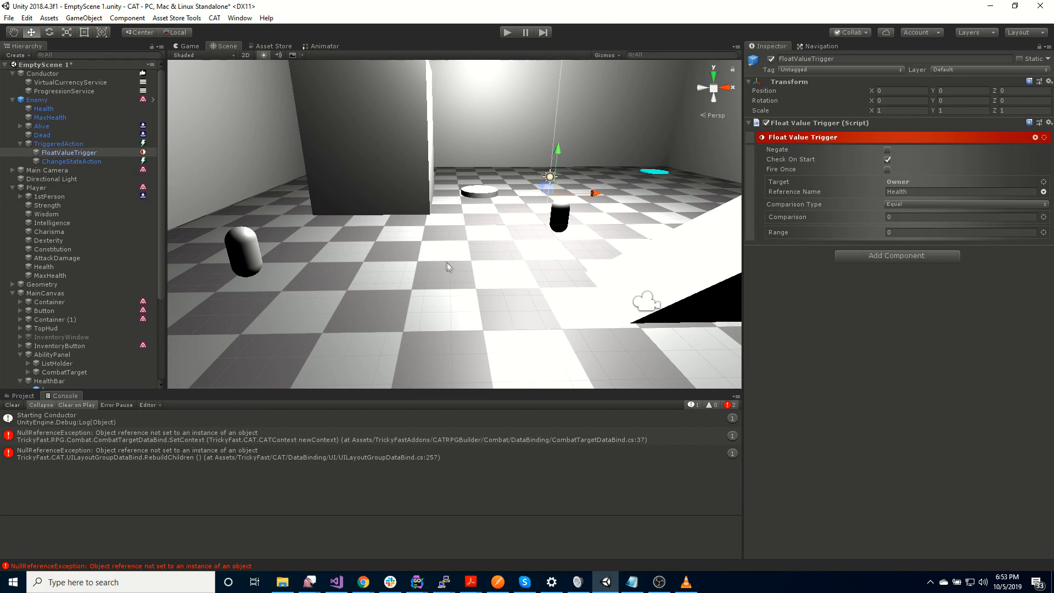
Step: Duplicate the Teleporter (1) object in the scene
alt+drag(426, 266, 493, 267)
right_drag(493, 266, 484, 267)
right_drag(403, 261, 374, 263)
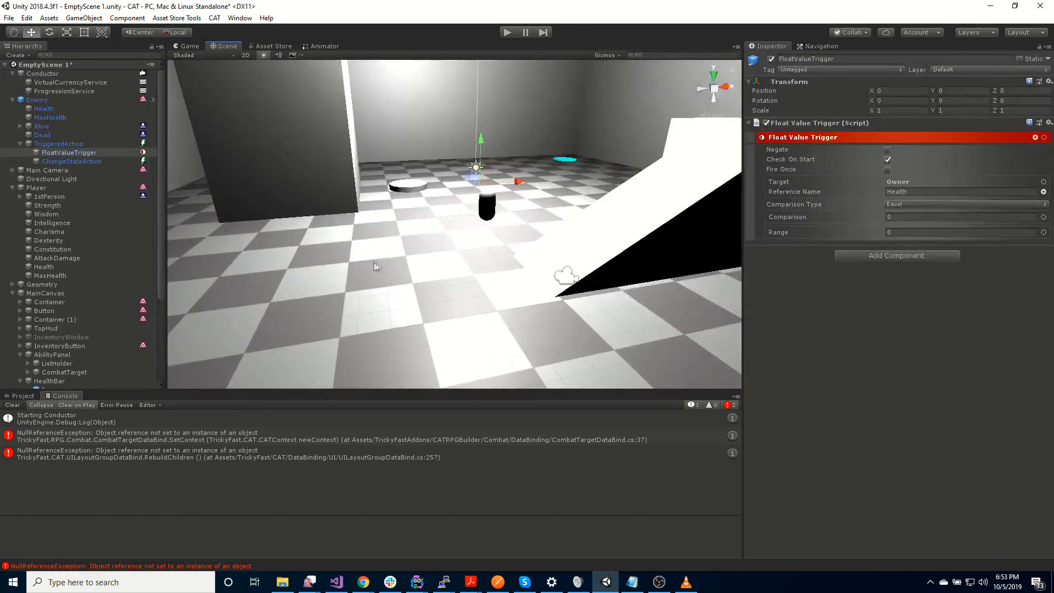
click(566, 160)
click(566, 160)
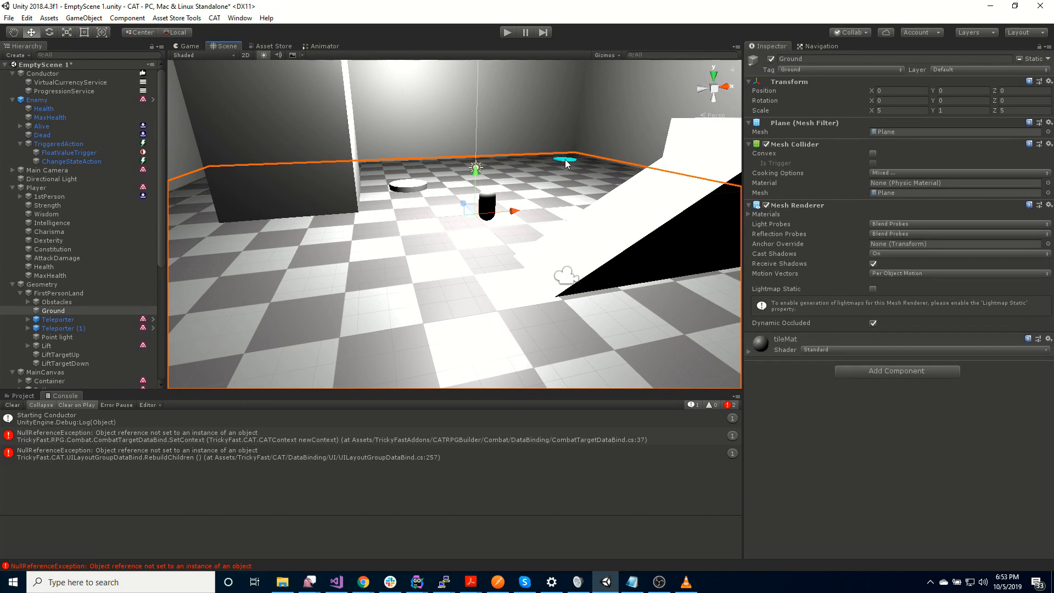
click(565, 160)
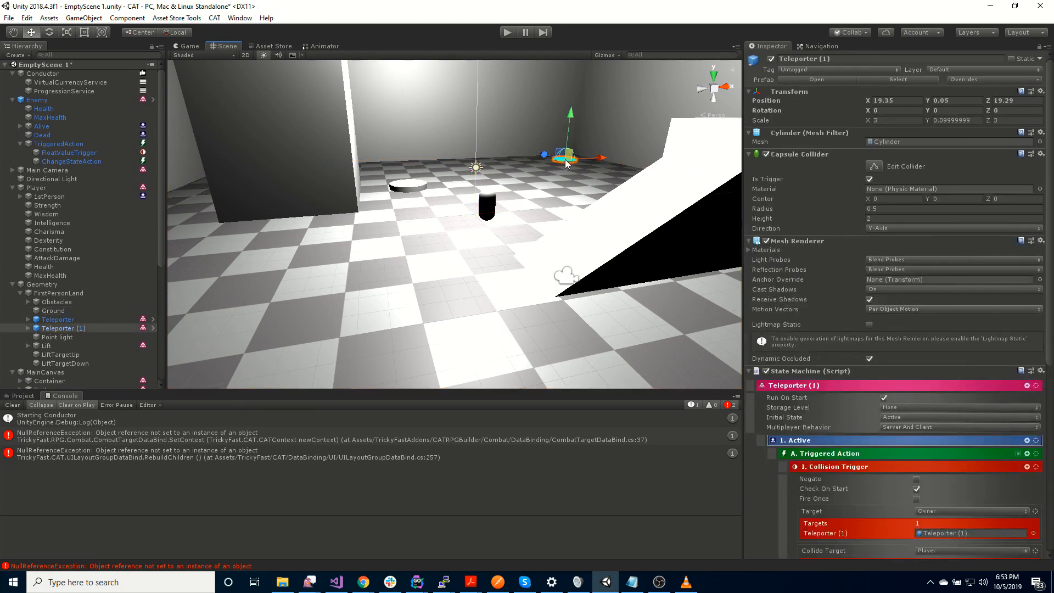
click(27, 327)
click(35, 337)
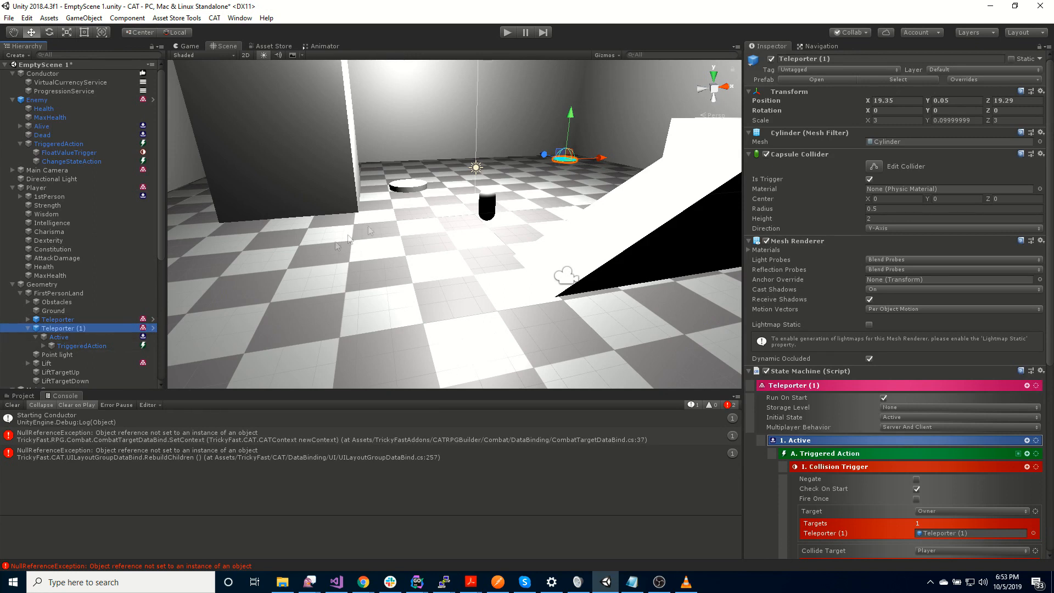
key(ctrl+d)
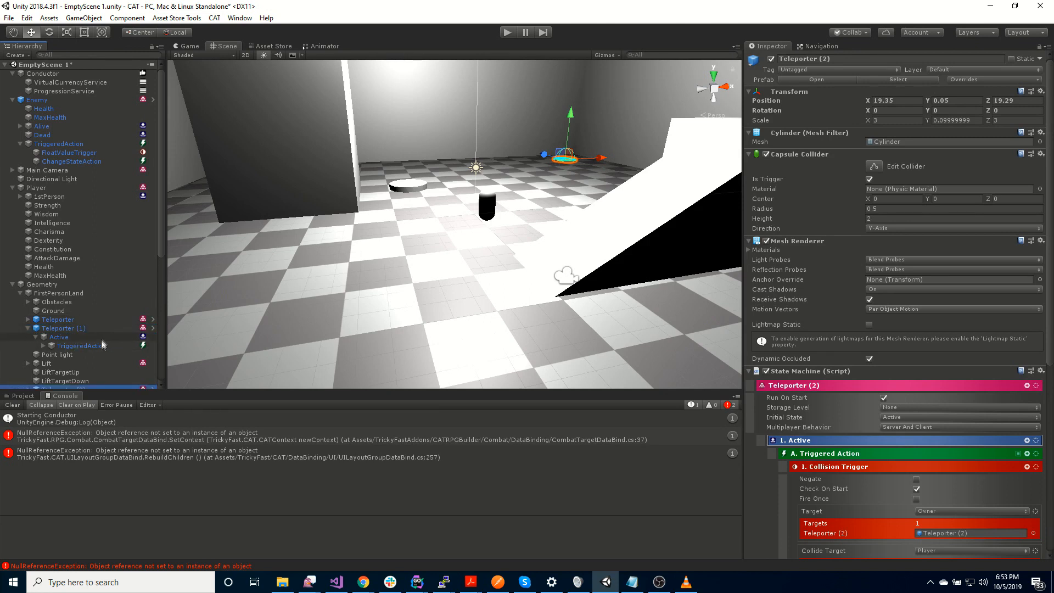
Step: Rename the duplicated teleporter to Trap and move it to about X -5.8, Z -6.27 on the open floor
scroll(101, 340, down, 5)
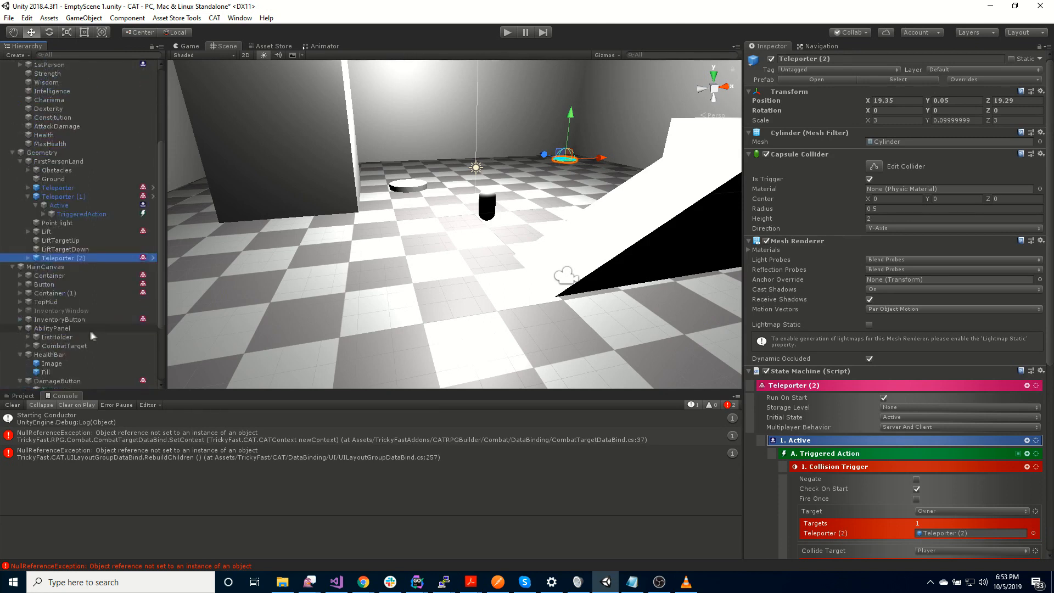
click(113, 261)
text(Trap)
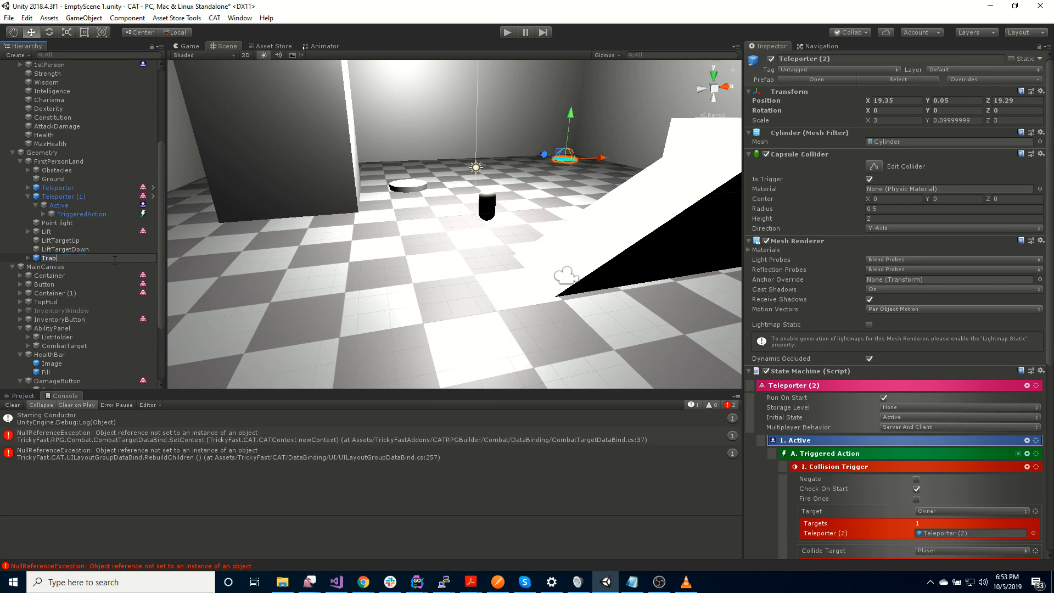
key(Return)
drag(605, 158, 431, 264)
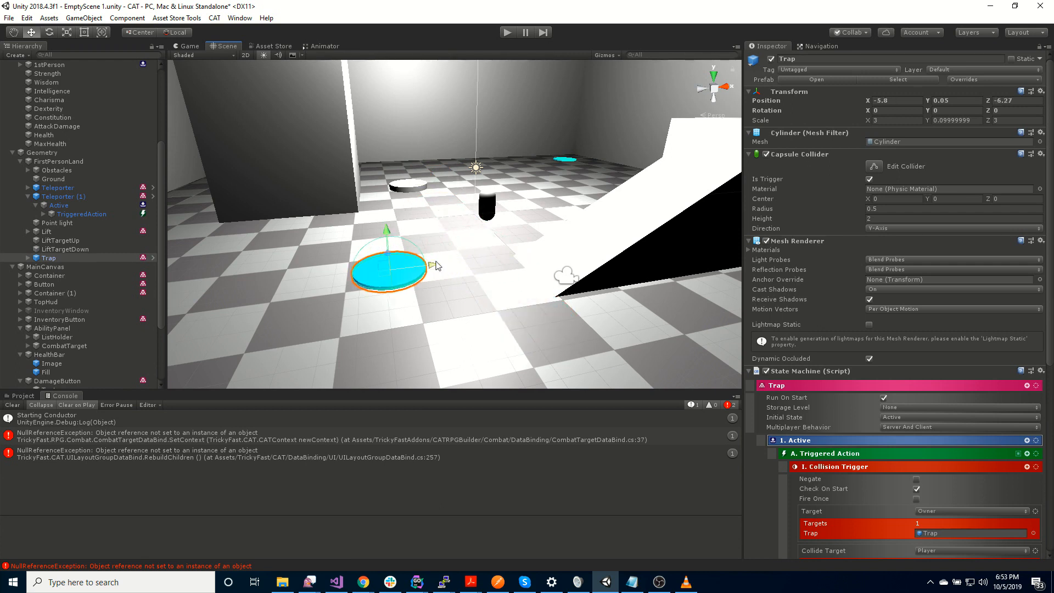
Step: Expand the Trap's Active state and triggered action, and review the CollisionTrigger's settings
click(28, 258)
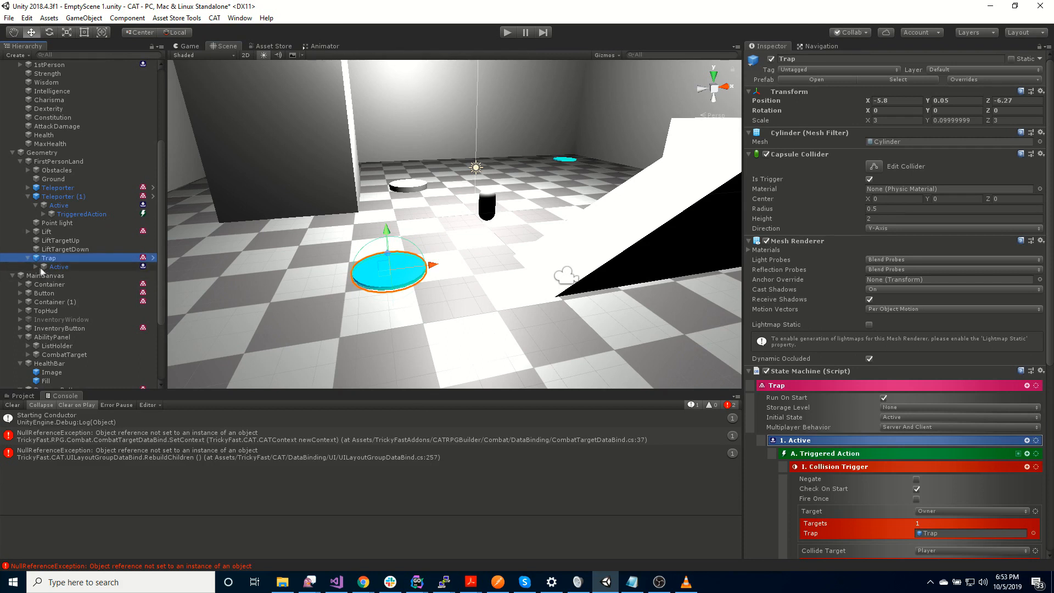
click(34, 267)
scroll(33, 266, down, 4)
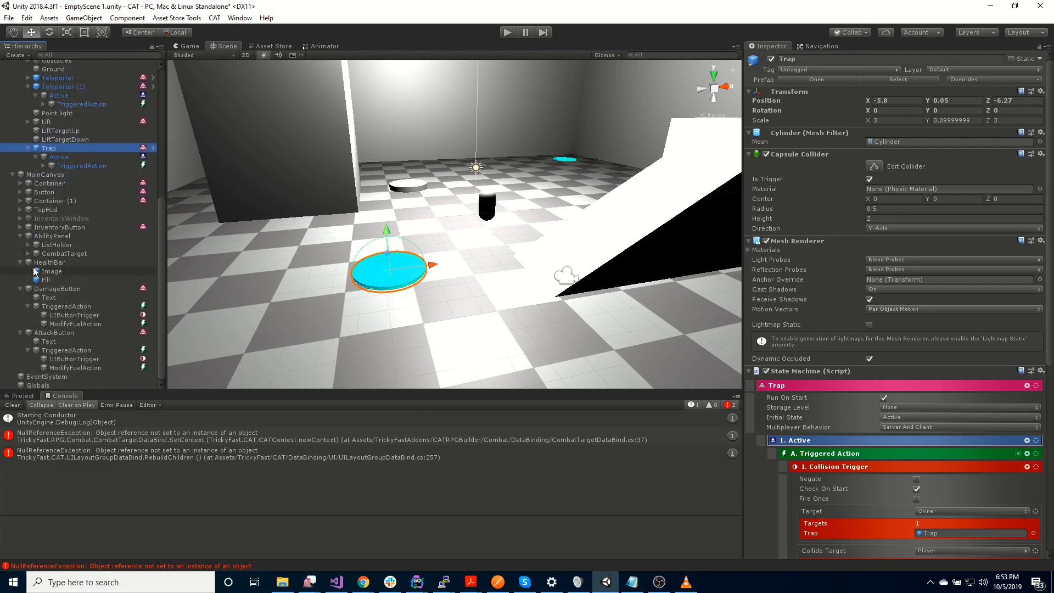
click(44, 166)
click(94, 175)
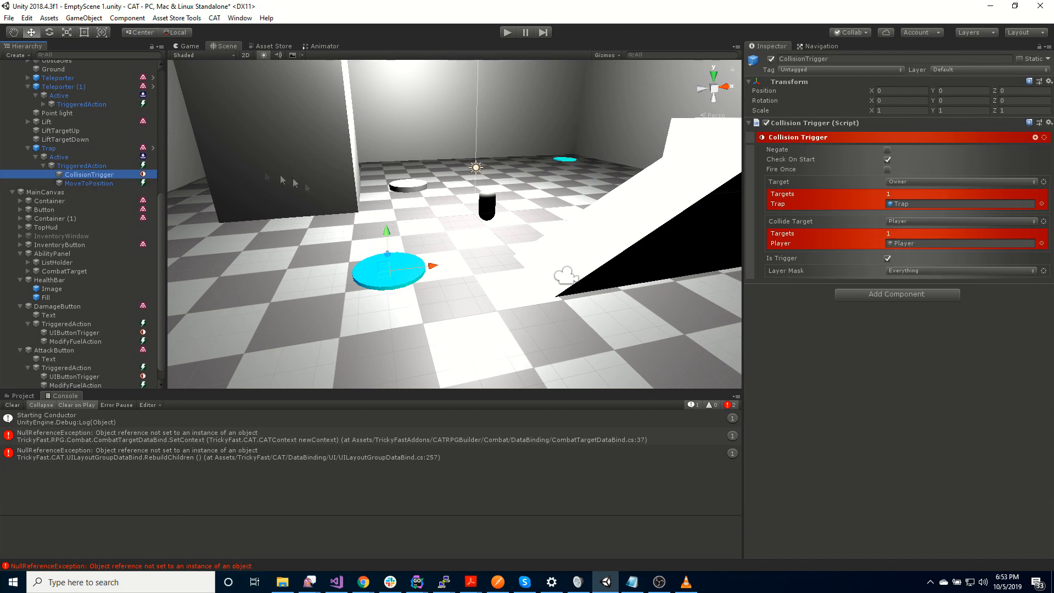
Step: Try to delete the MoveToPosition action from the Trap's triggered action
click(104, 184)
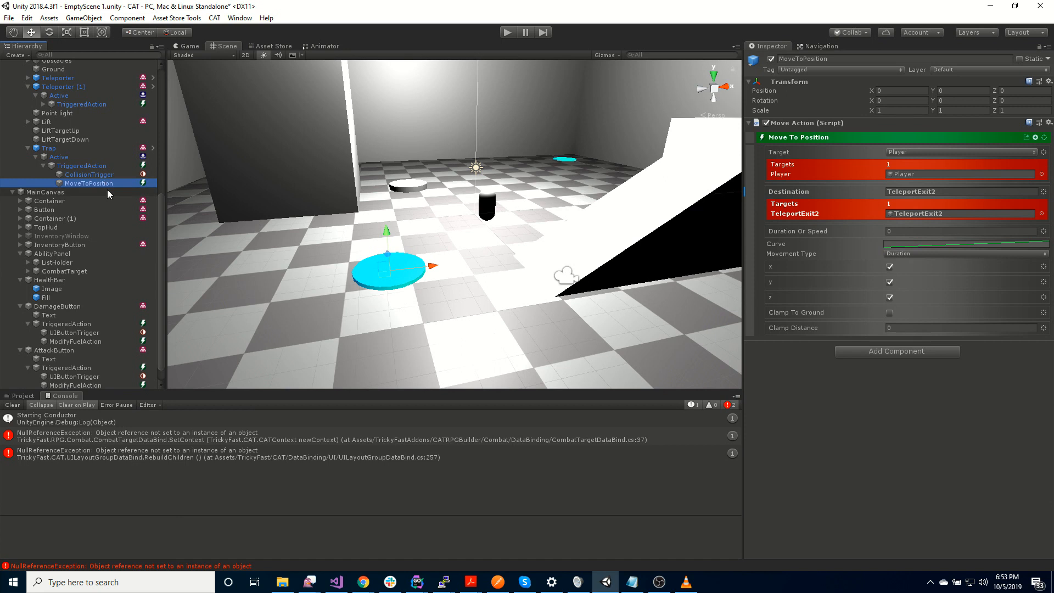
key(Delete)
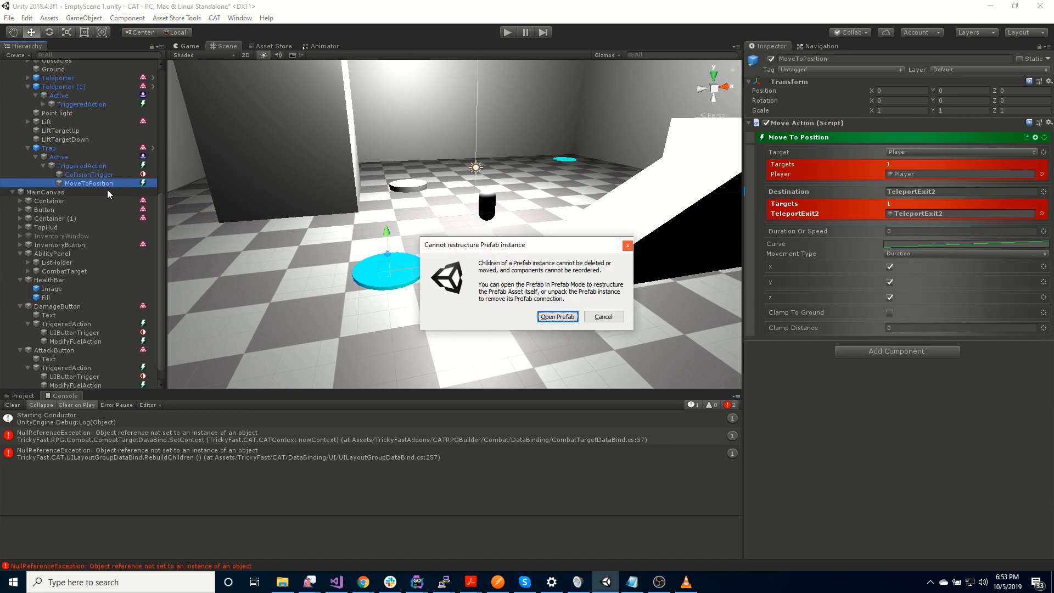
click(553, 318)
Step: Unpack the Trap prefab completely and delete the MoveToPosition action from its triggered action
right_click(91, 149)
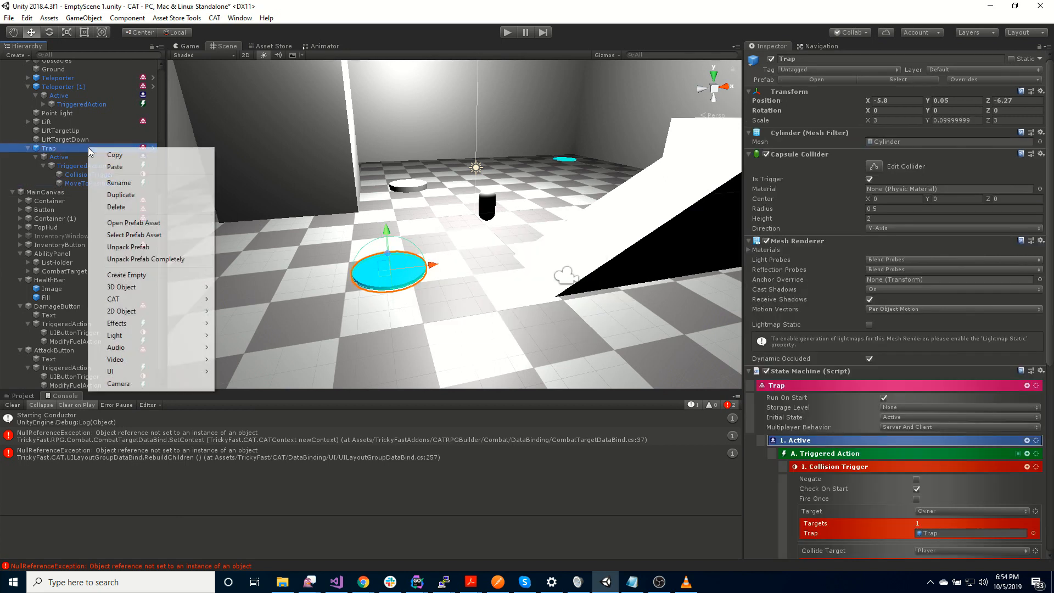
click(180, 260)
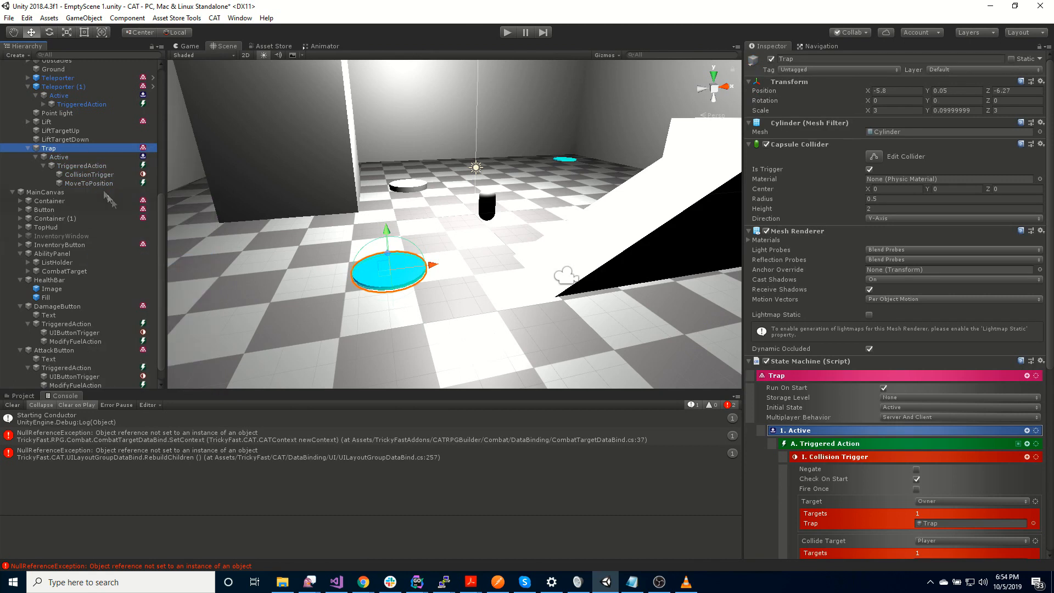
click(97, 183)
key(Delete)
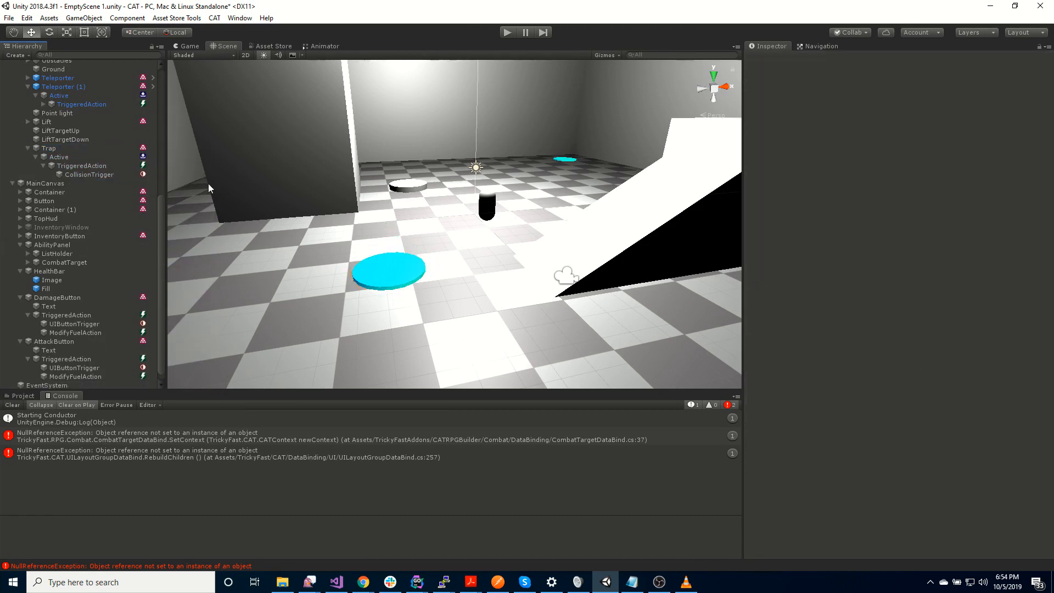
Step: Add an Action List to the Trap's TriggeredAction, alongside its CollisionTrigger
click(86, 165)
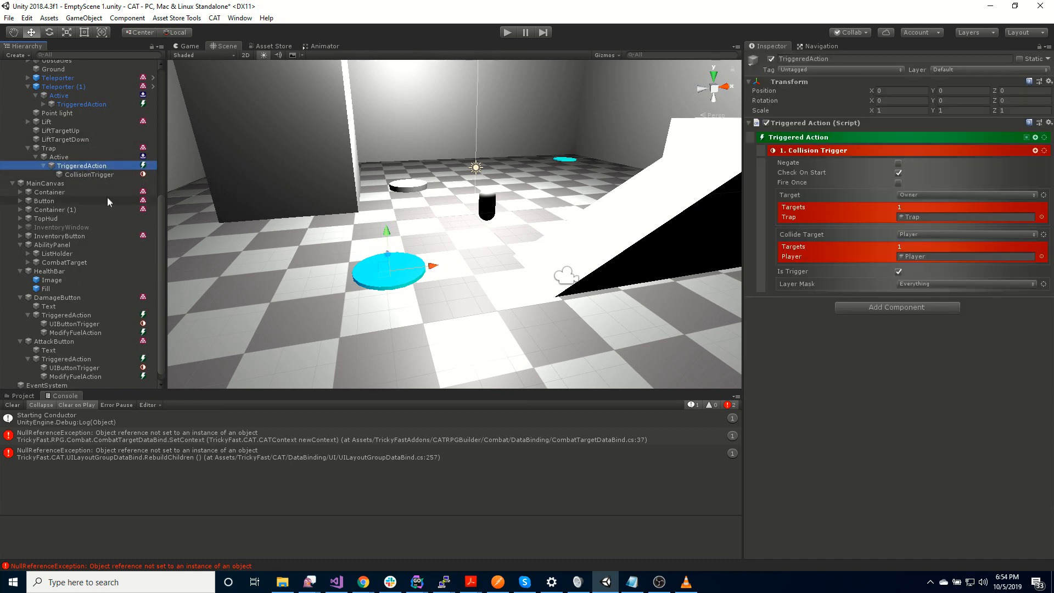
click(84, 175)
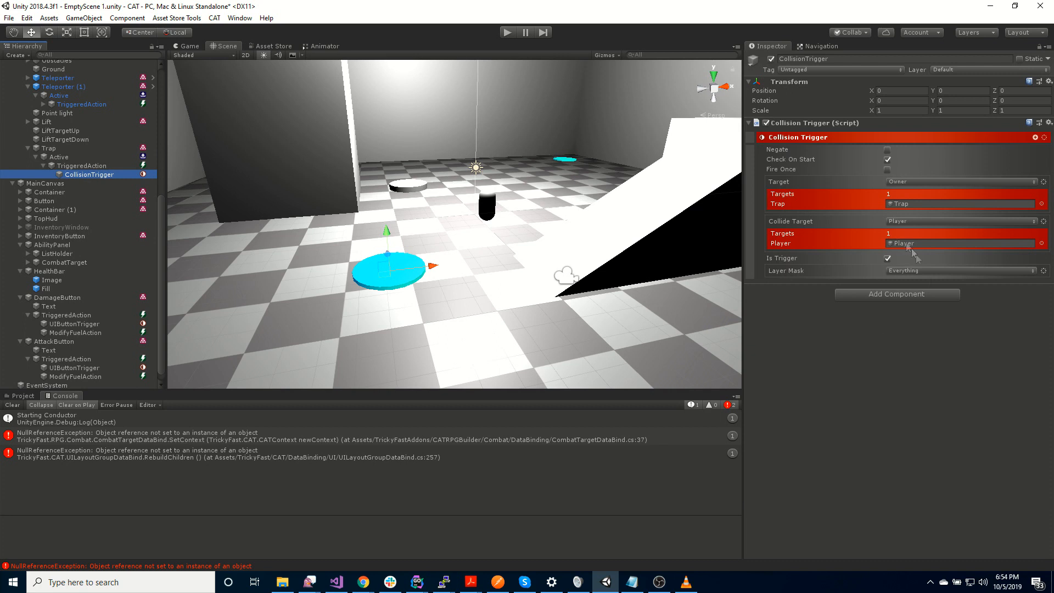
click(102, 166)
click(1036, 138)
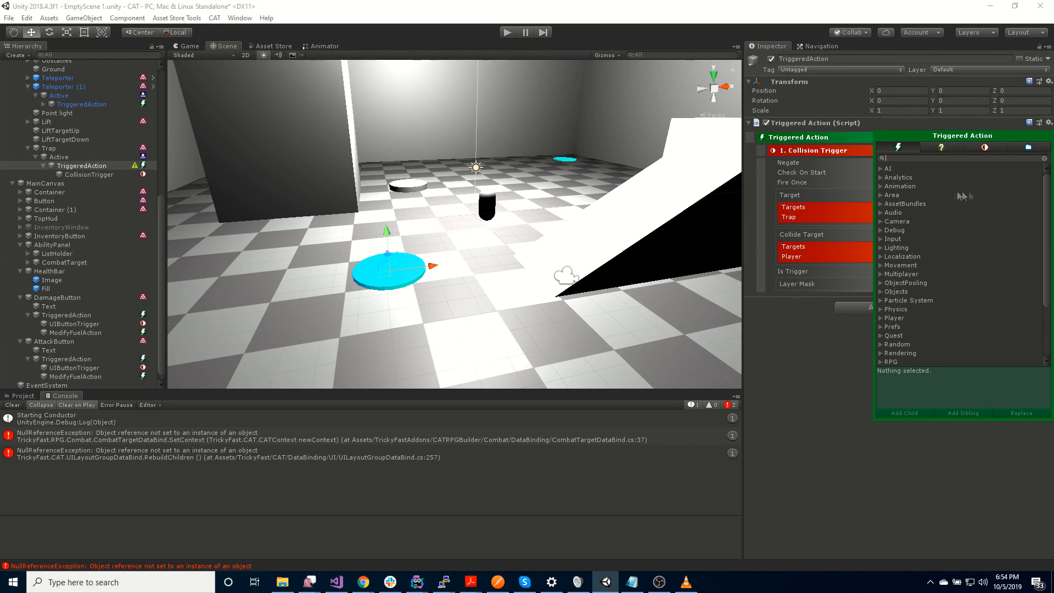
text(action li)
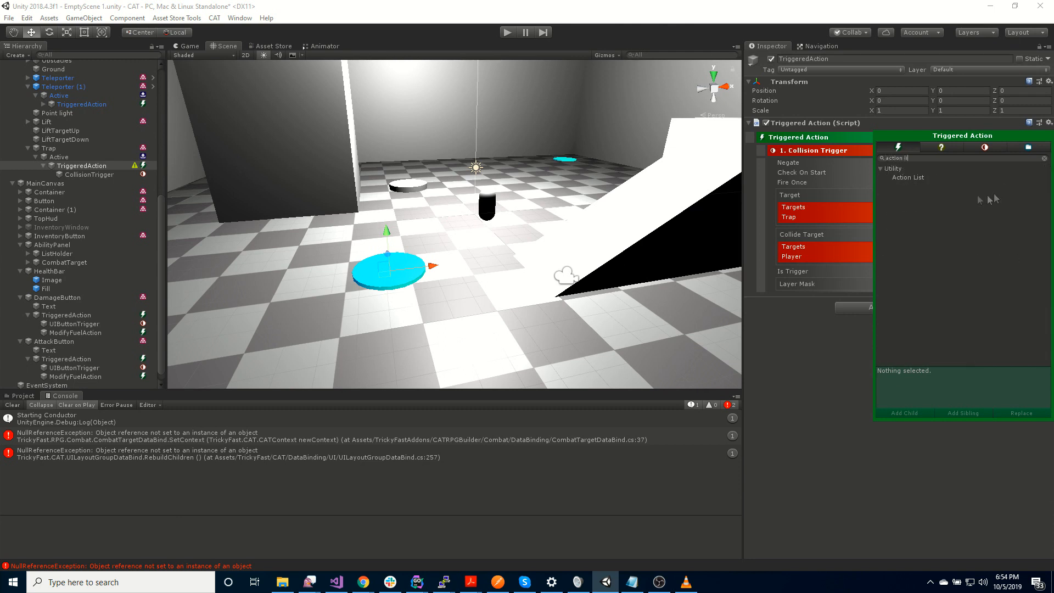
double_click(916, 175)
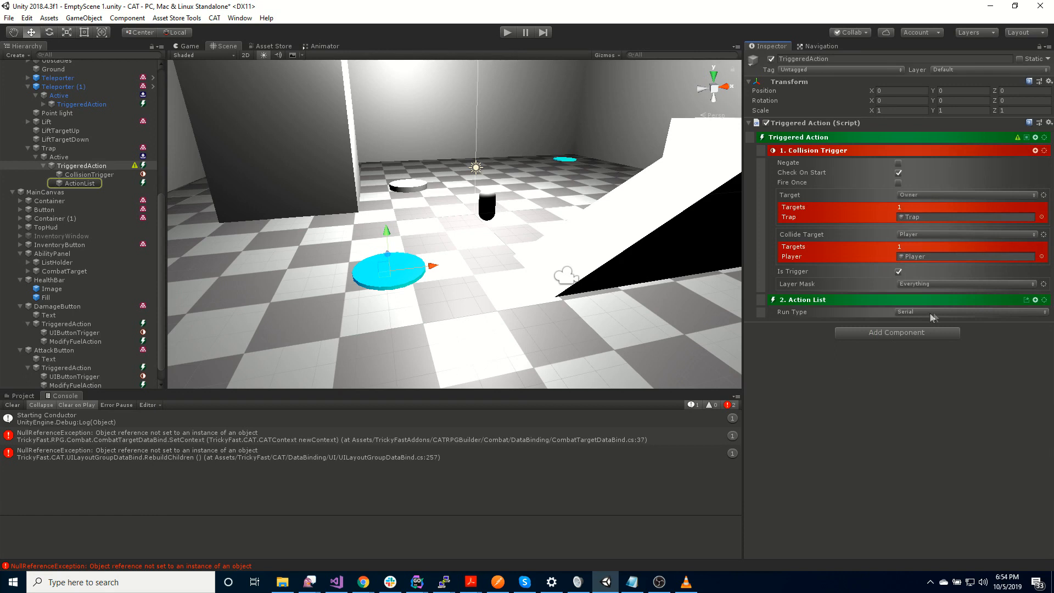
Step: Add an Apply Stat Modifier action inside the Trap's Action List
click(1036, 300)
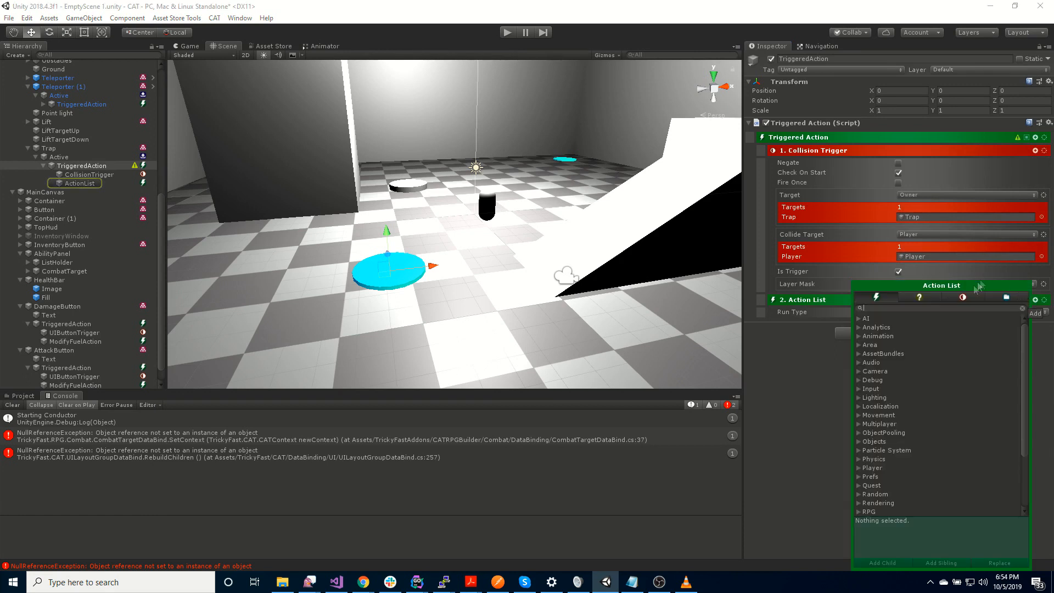
text(appl)
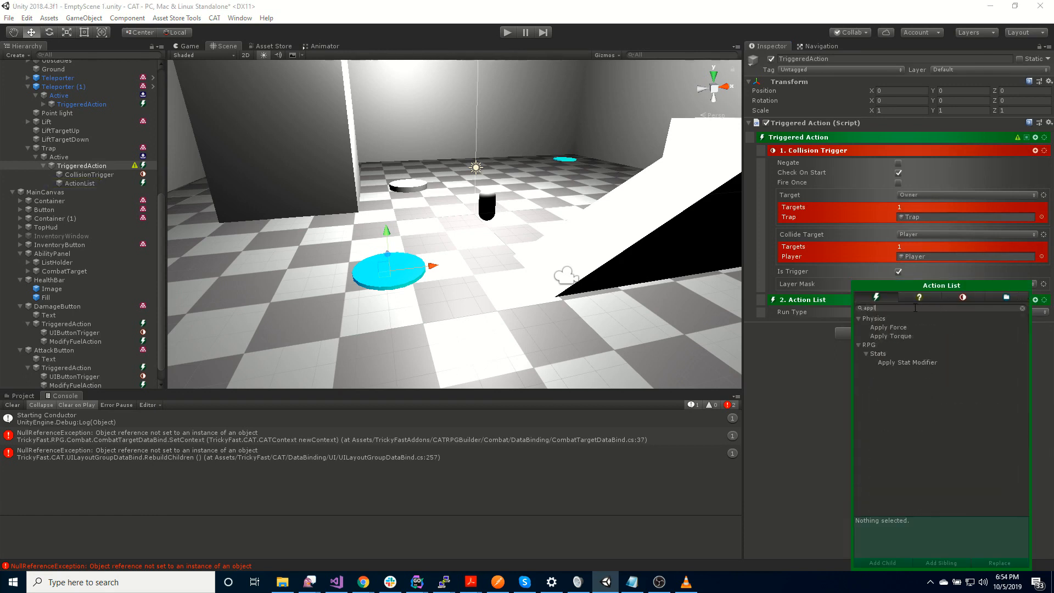
double_click(903, 363)
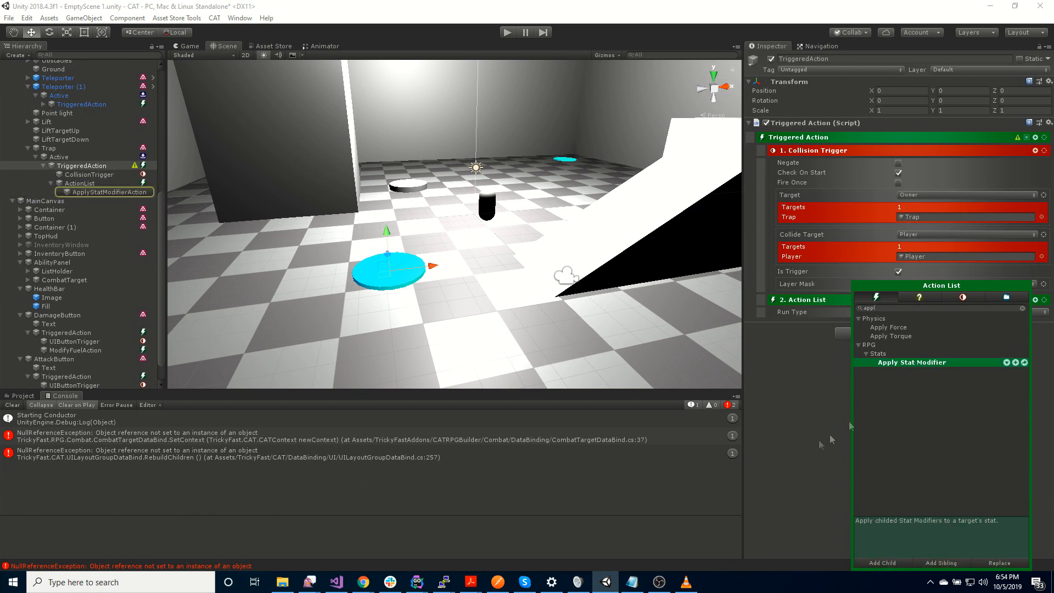
Step: Add a Delayed Action followed by a Remove Stat Modifier action to the Trap's Action List
click(1036, 299)
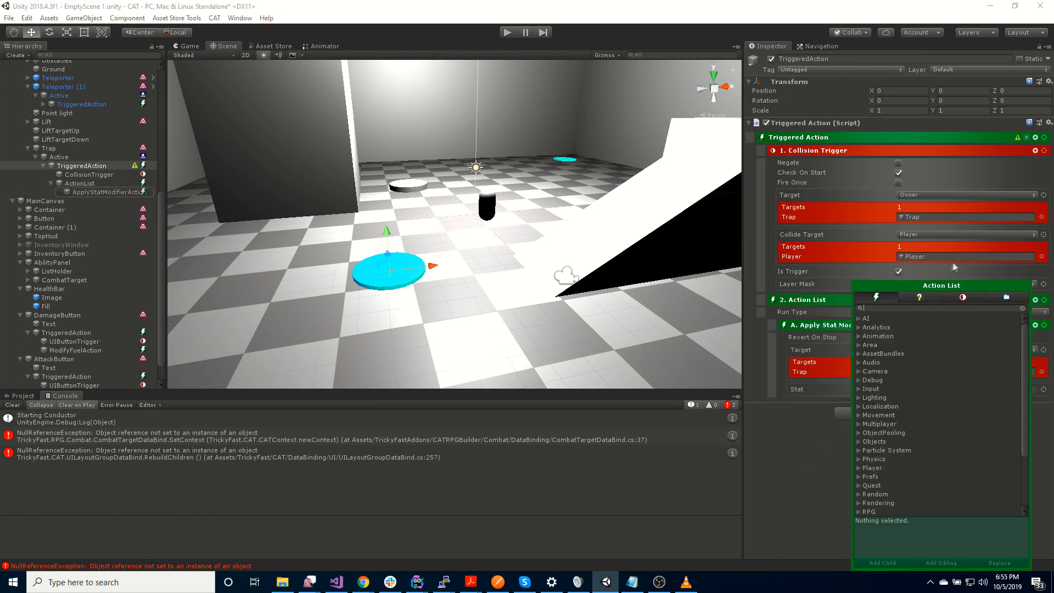
text(del)
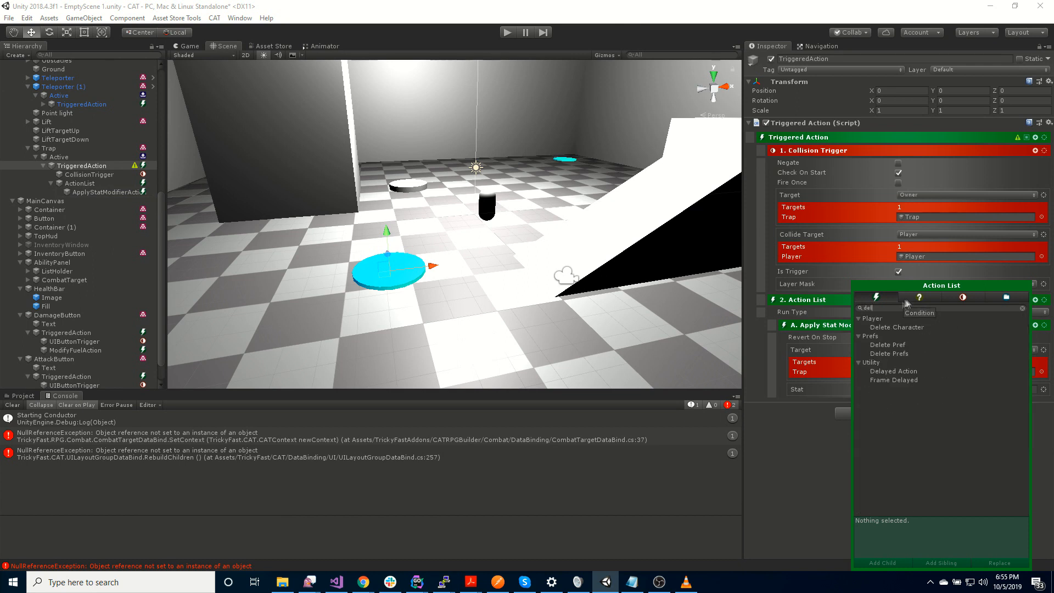
double_click(912, 371)
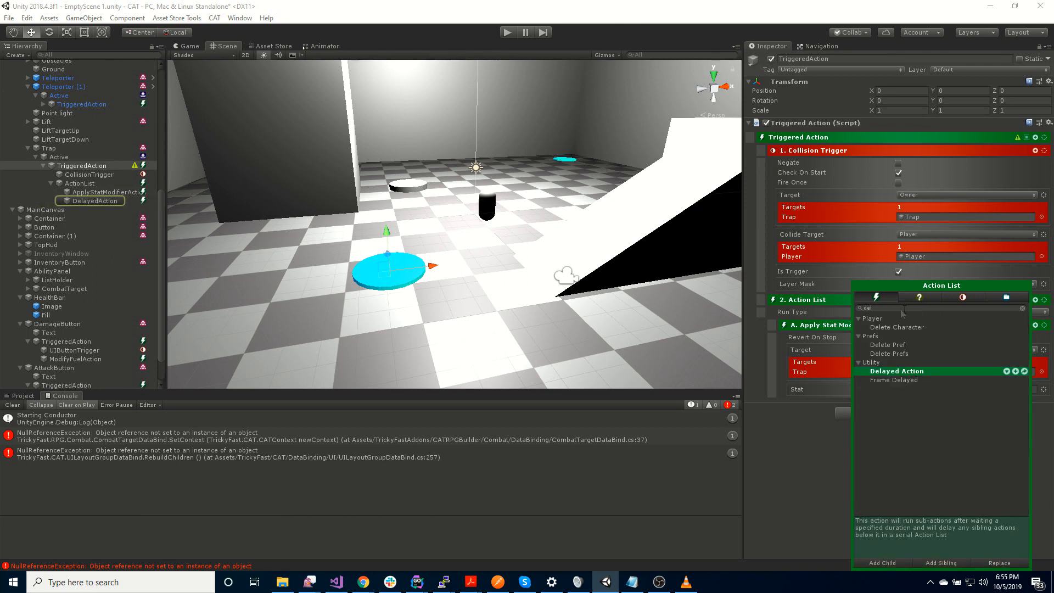
text(remo)
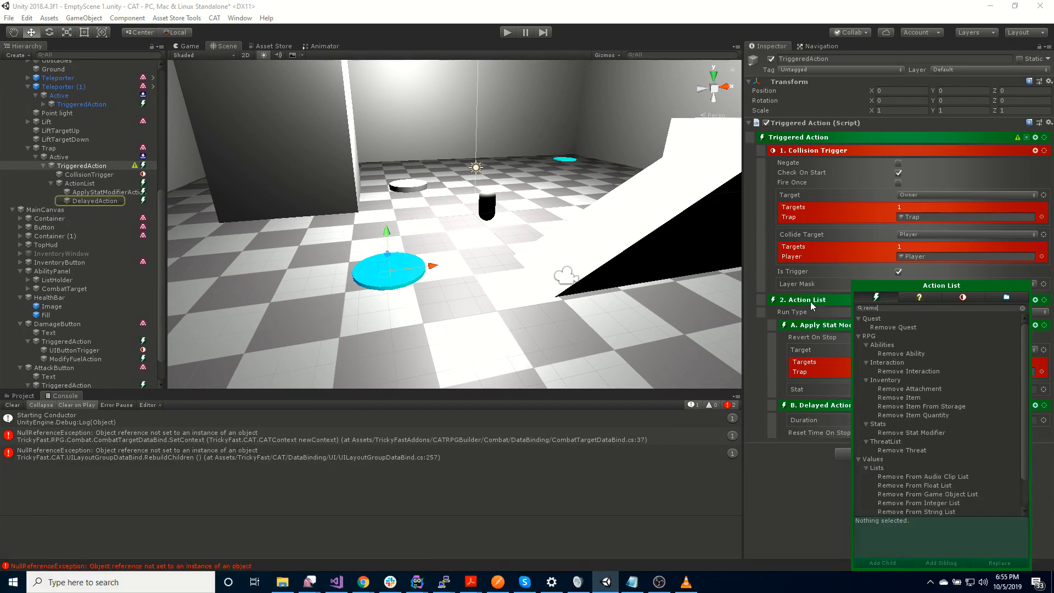
text(ve st)
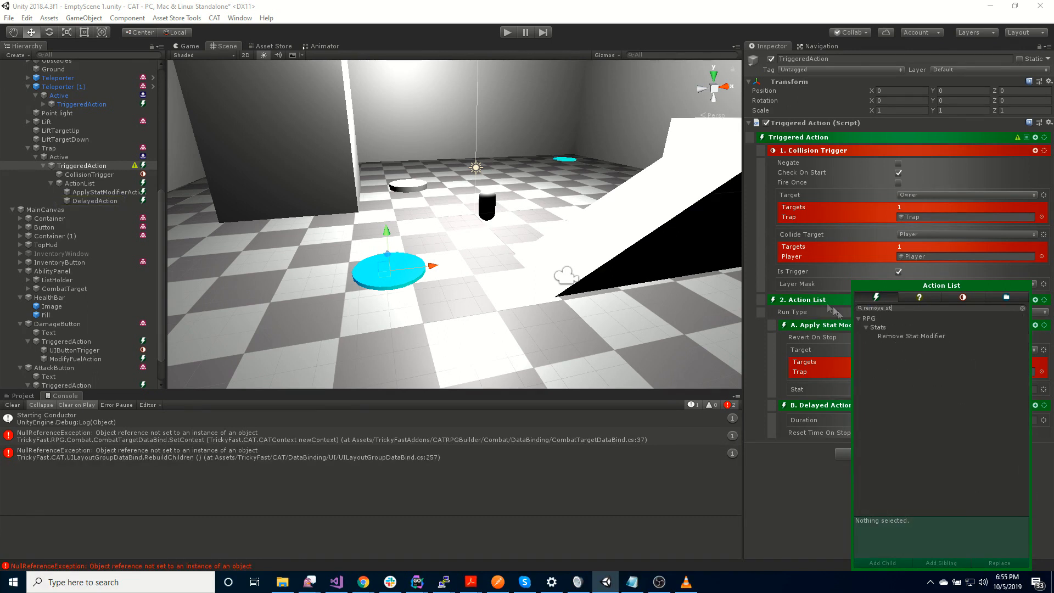
double_click(928, 337)
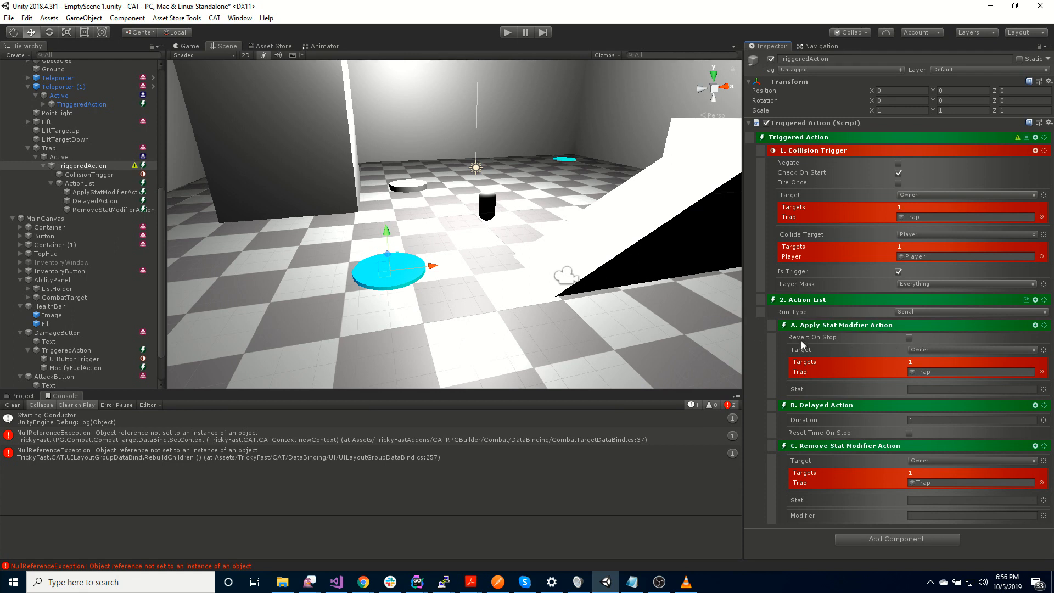
Step: Set the Apply Stat Modifier action's target to Targeted and its stat to Strength
click(931, 351)
click(947, 399)
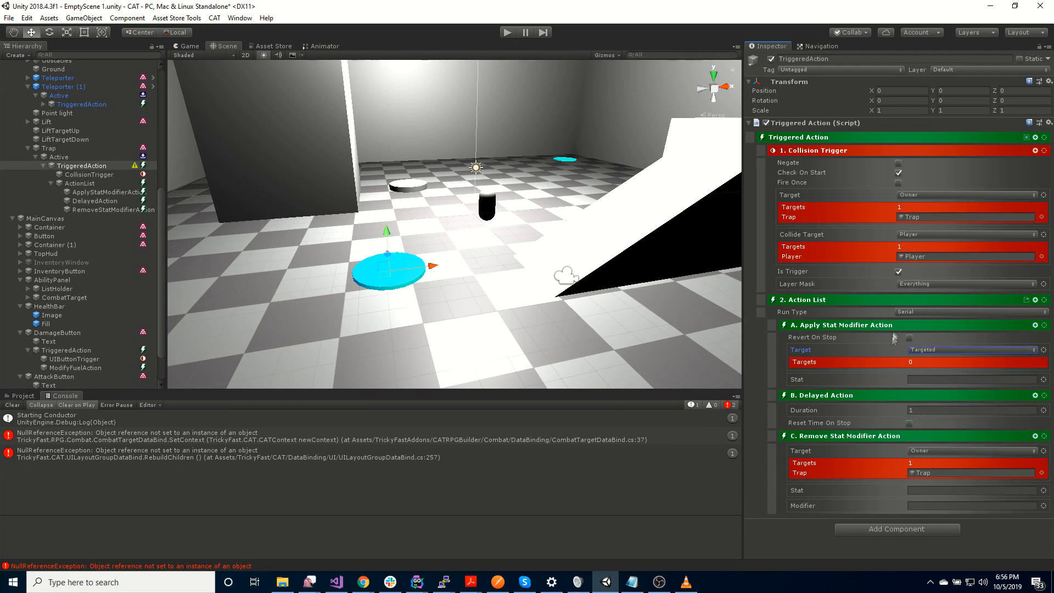
click(939, 380)
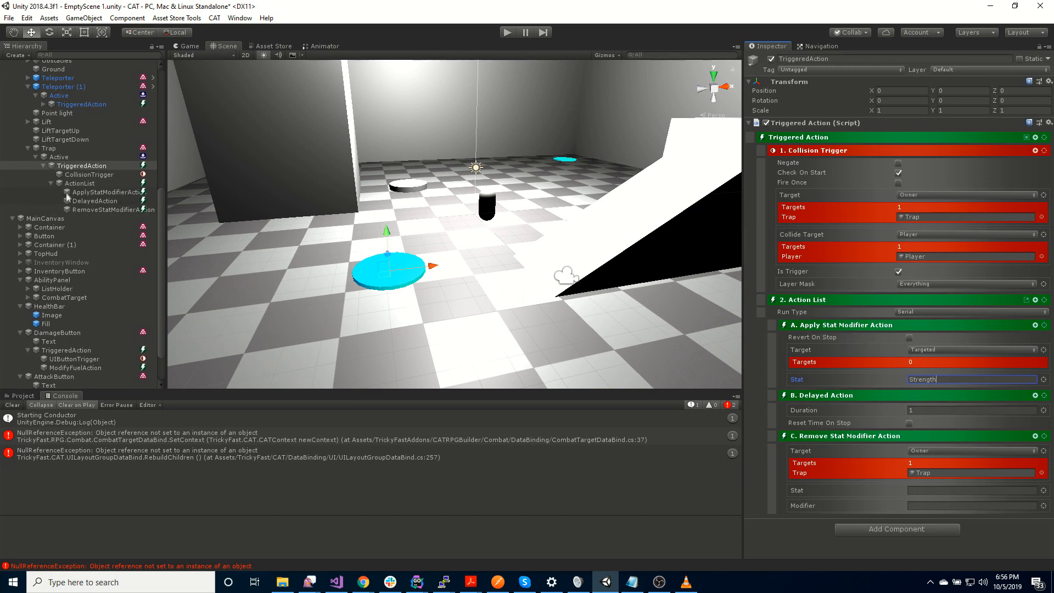
Step: Create a CAT RPG Stat Modifier object as a child of ApplyStatModifierAction
click(97, 195)
right_click(99, 192)
mouse_move(140, 295)
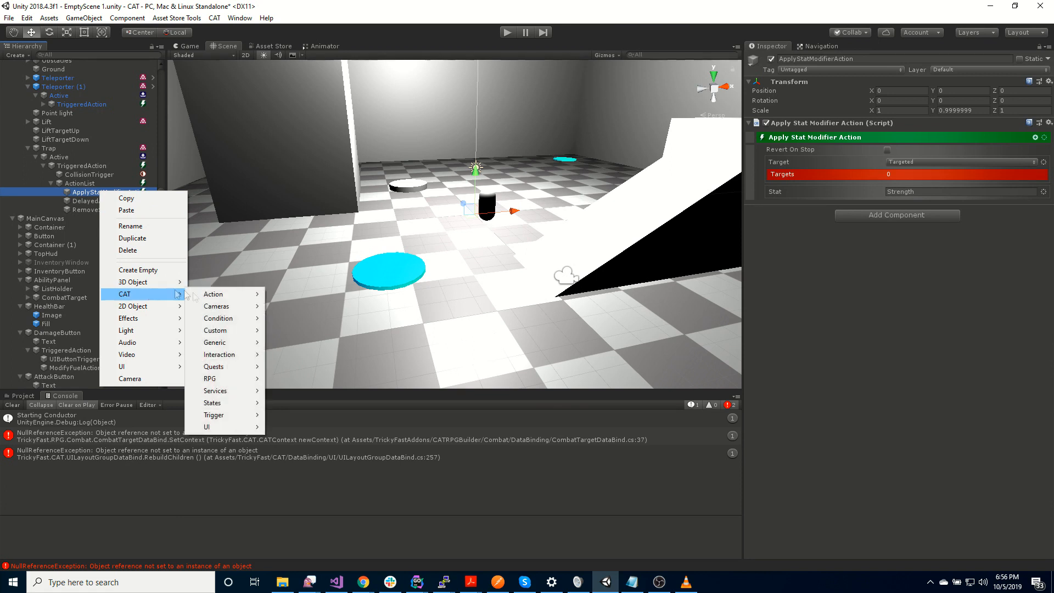
mouse_move(230, 369)
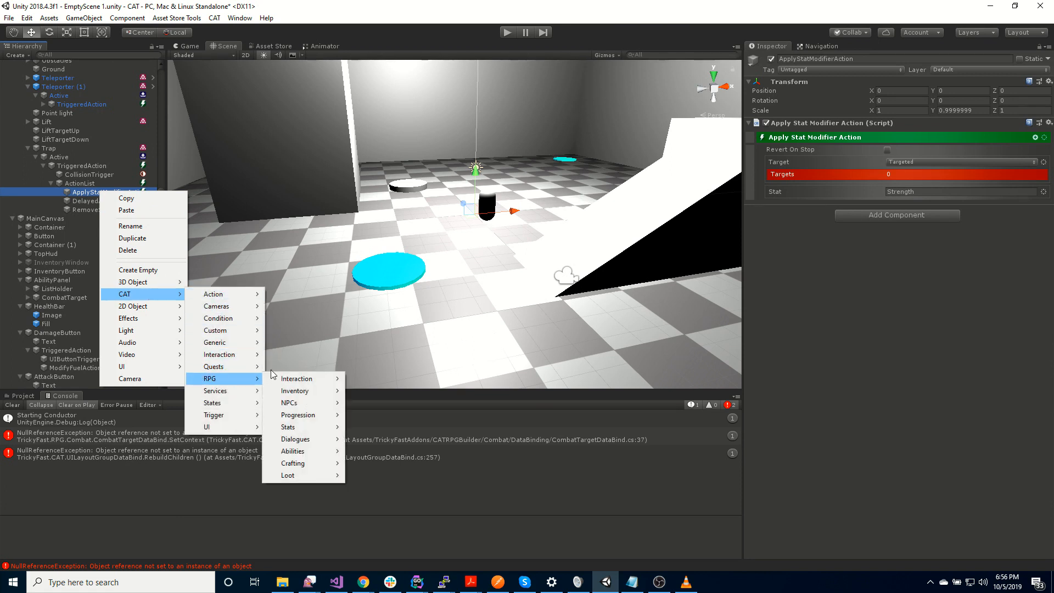
mouse_move(296, 427)
click(374, 424)
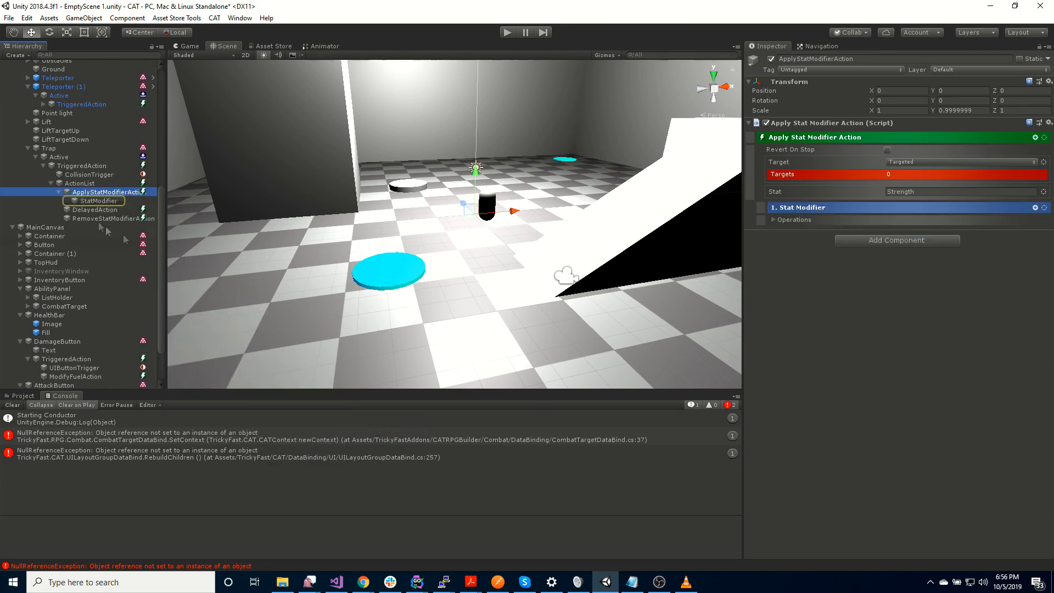
Step: Give the StatModifier one operation that subtracts a value of 5
click(94, 201)
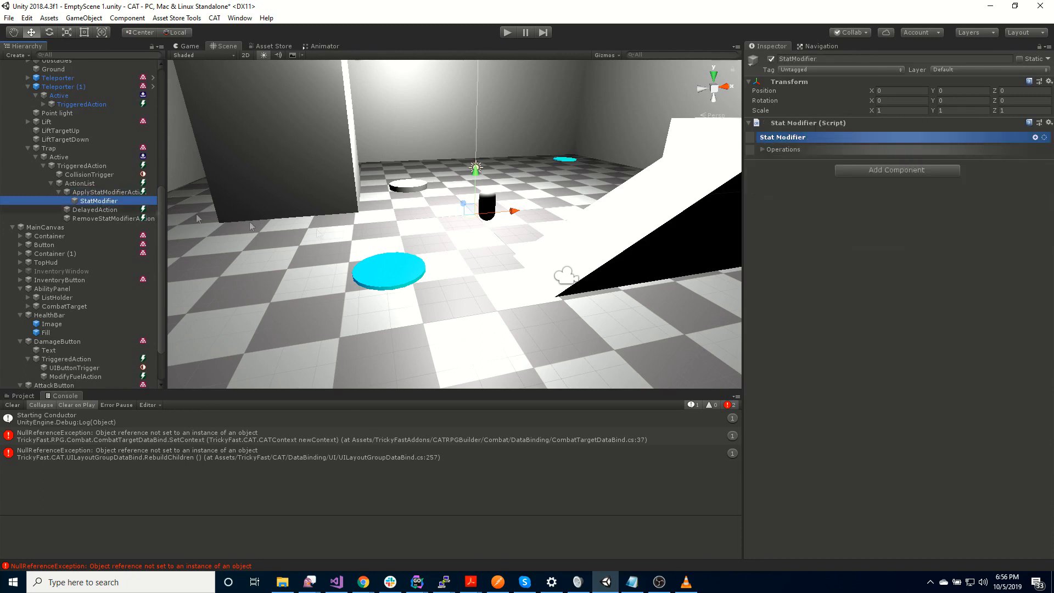
click(764, 149)
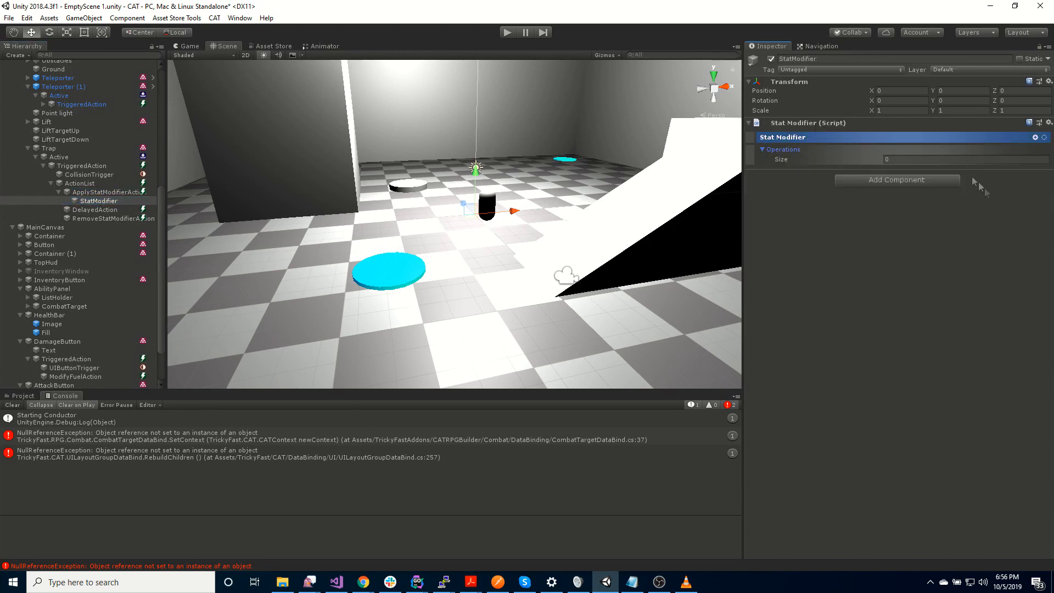
drag(893, 159, 844, 160)
text(1)
key(Return)
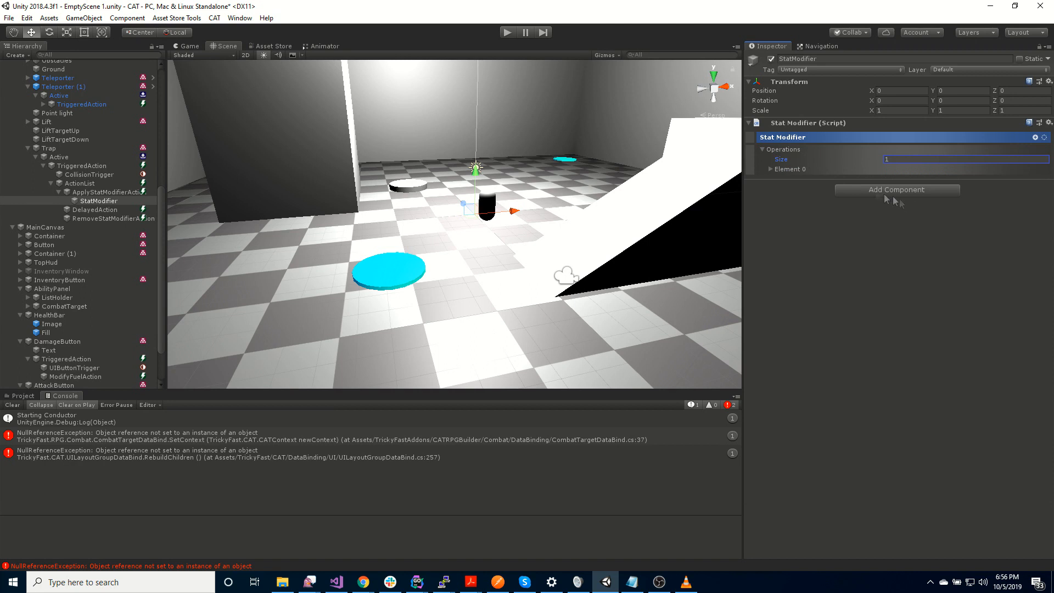
click(772, 169)
click(905, 179)
click(916, 202)
click(813, 192)
text(5)
key(Return)
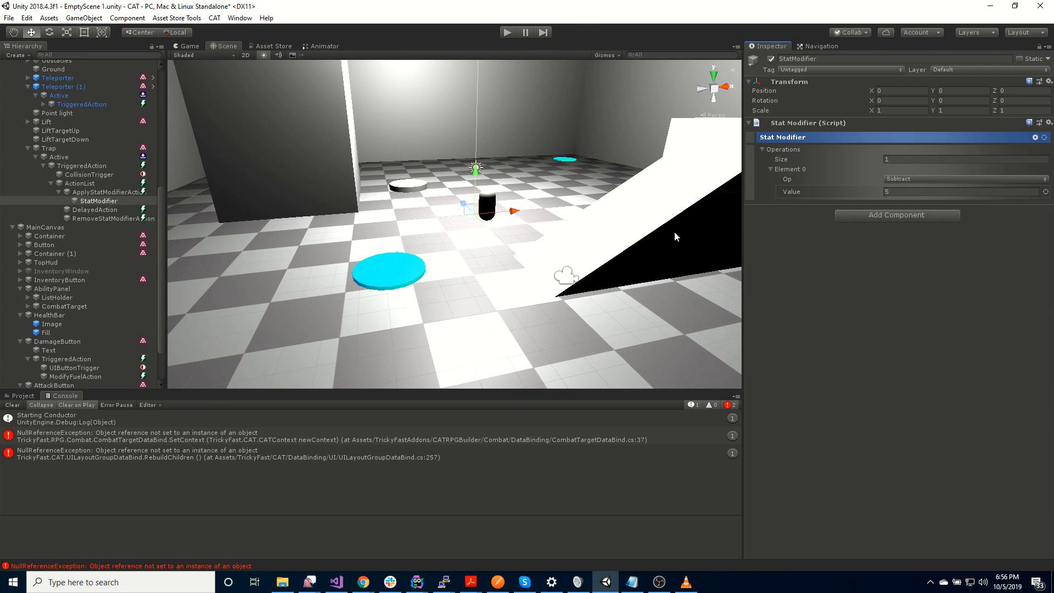
Step: Rename the StatModifier object to StrengthTrap
click(100, 200)
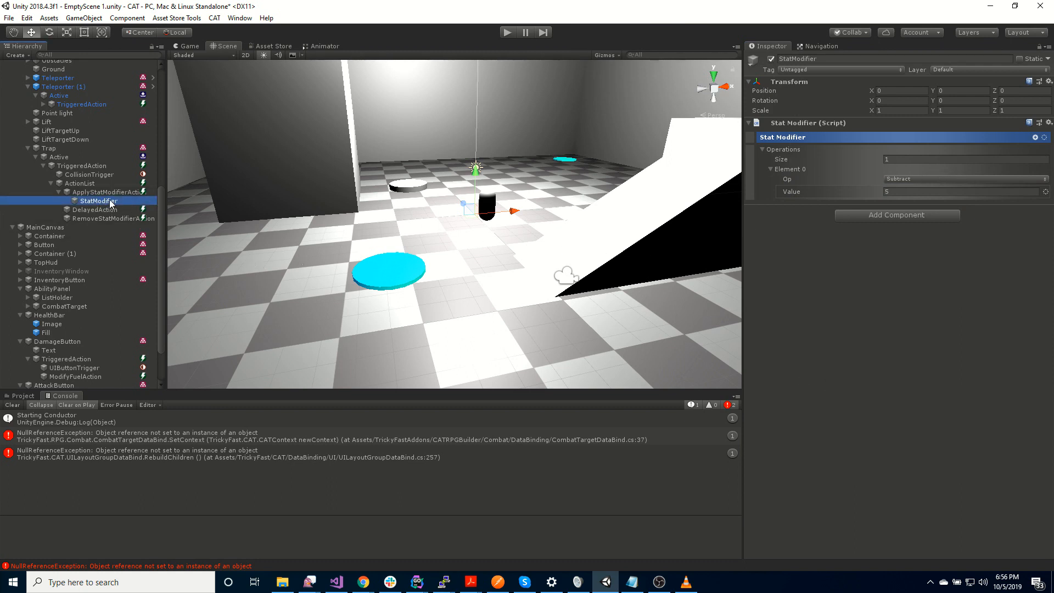
click(29, 200)
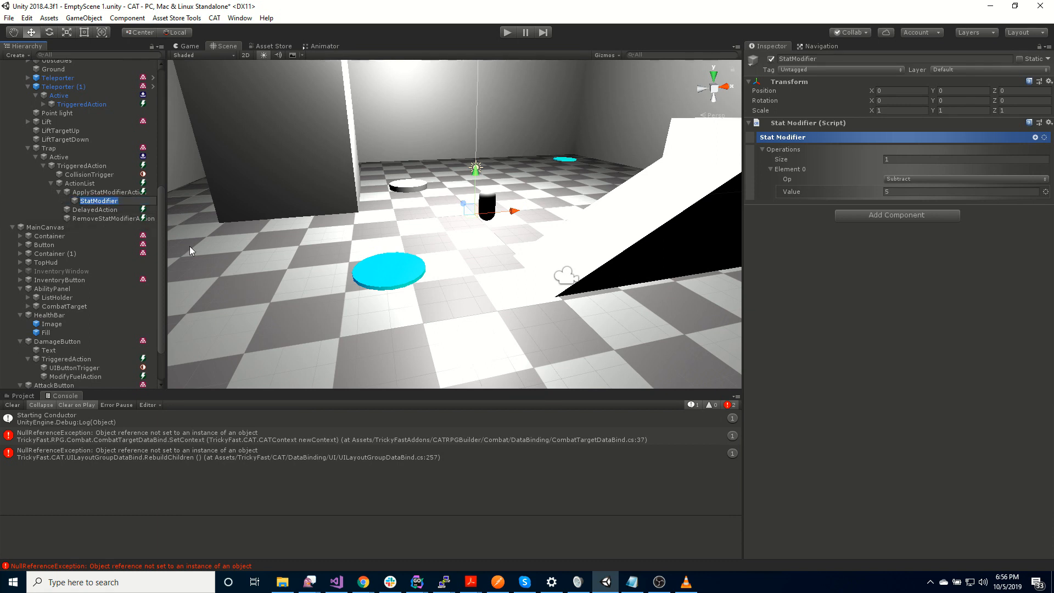
text(StrengthTrap)
key(Return)
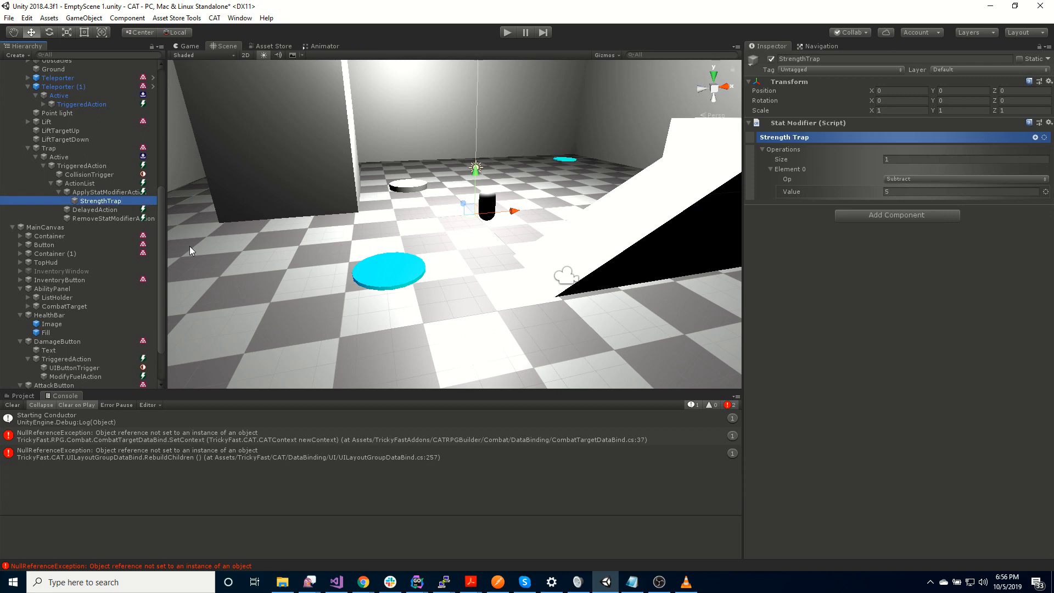
Step: Set the DelayedAction's duration to 1
click(130, 210)
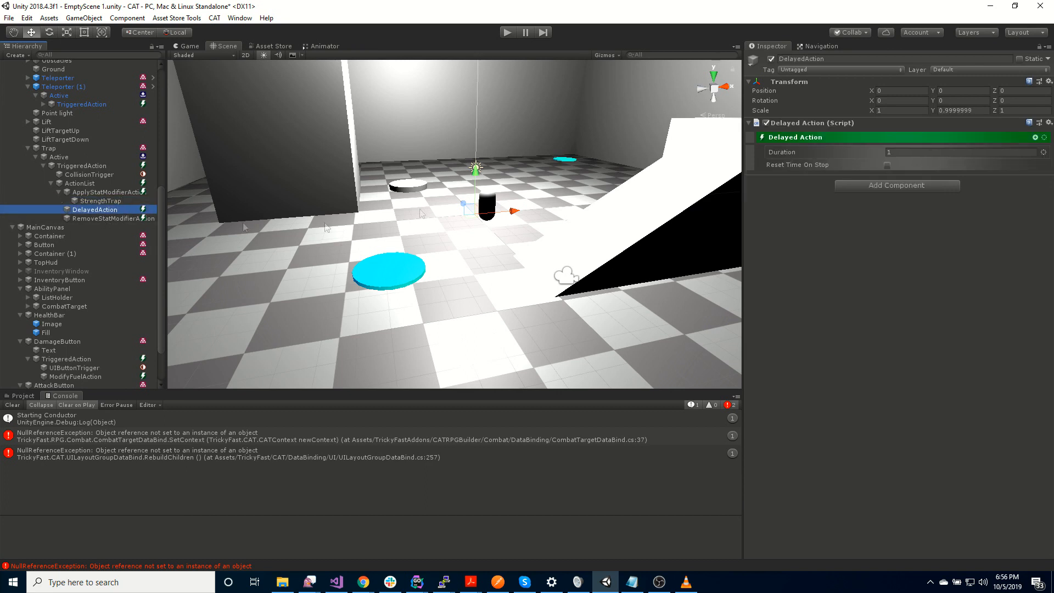
click(810, 148)
text(1)
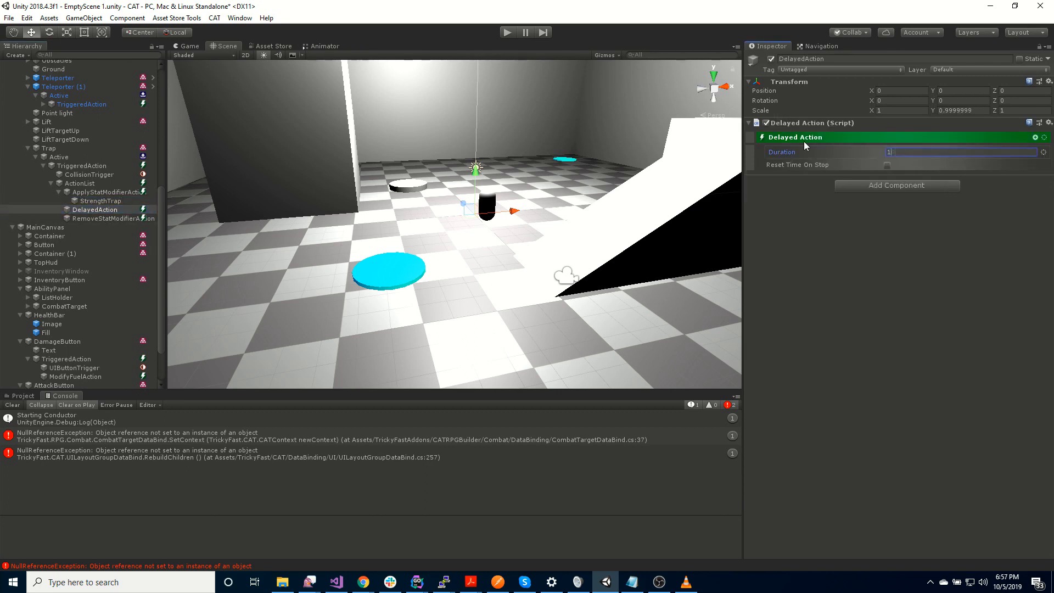
Step: Configure the RemoveStatModifierAction with target Targeted, stat Strength and modifier StrengthTrap
click(101, 219)
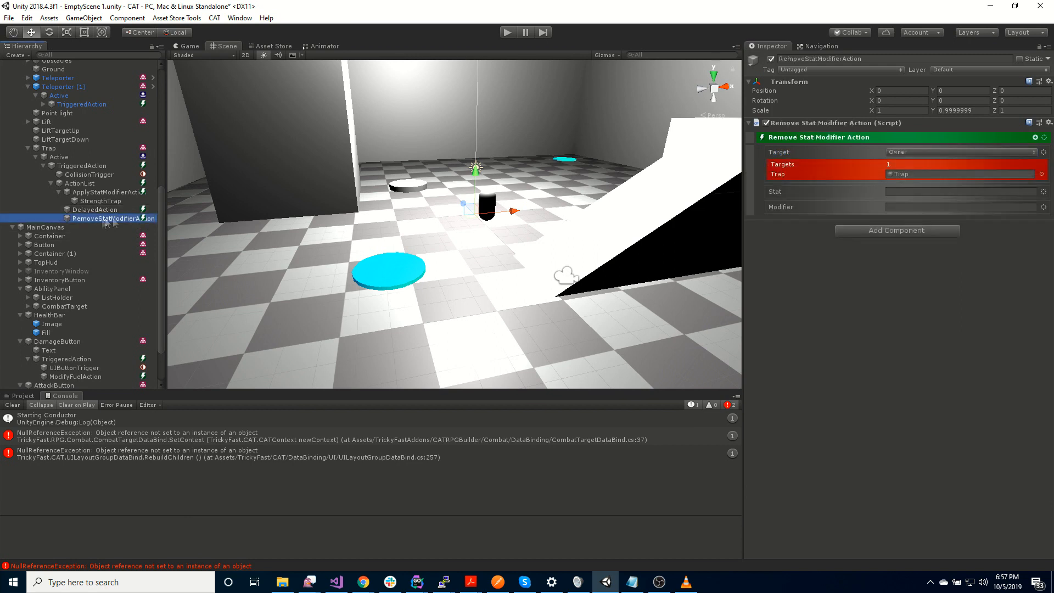
click(903, 189)
click(923, 154)
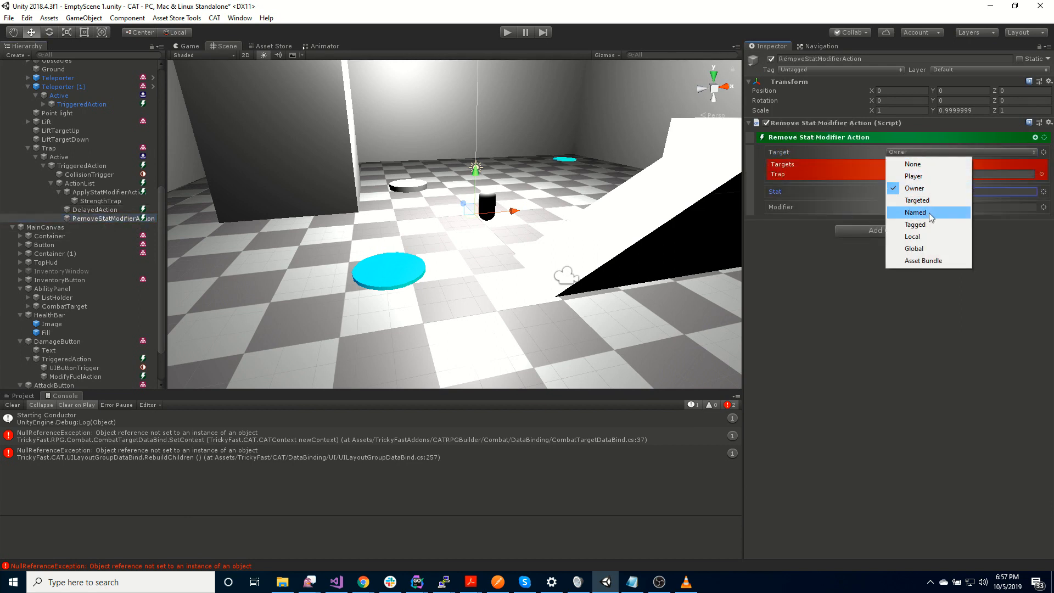
click(918, 201)
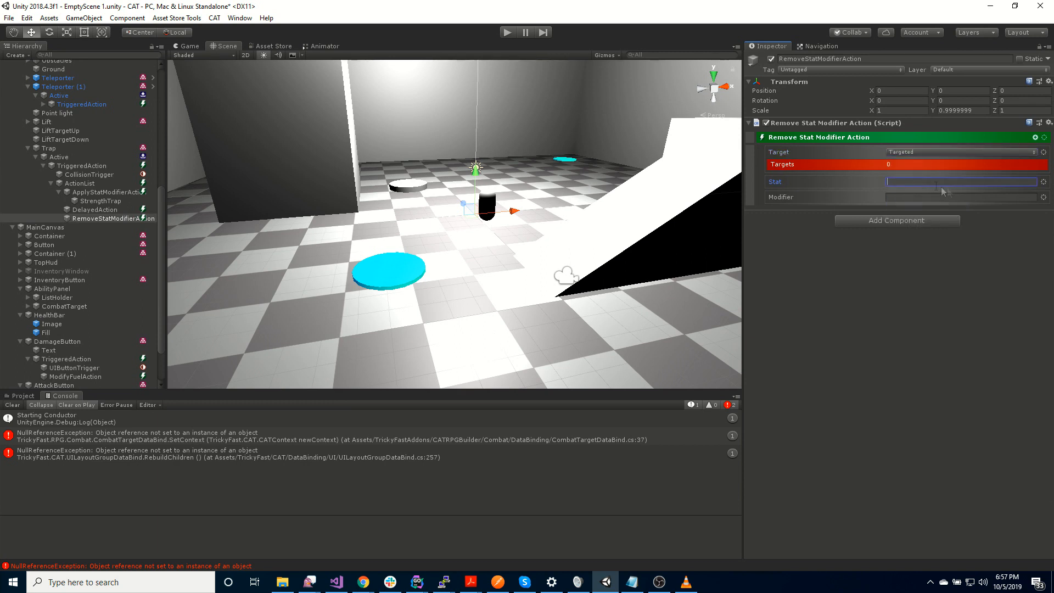
text(Strength)
click(927, 196)
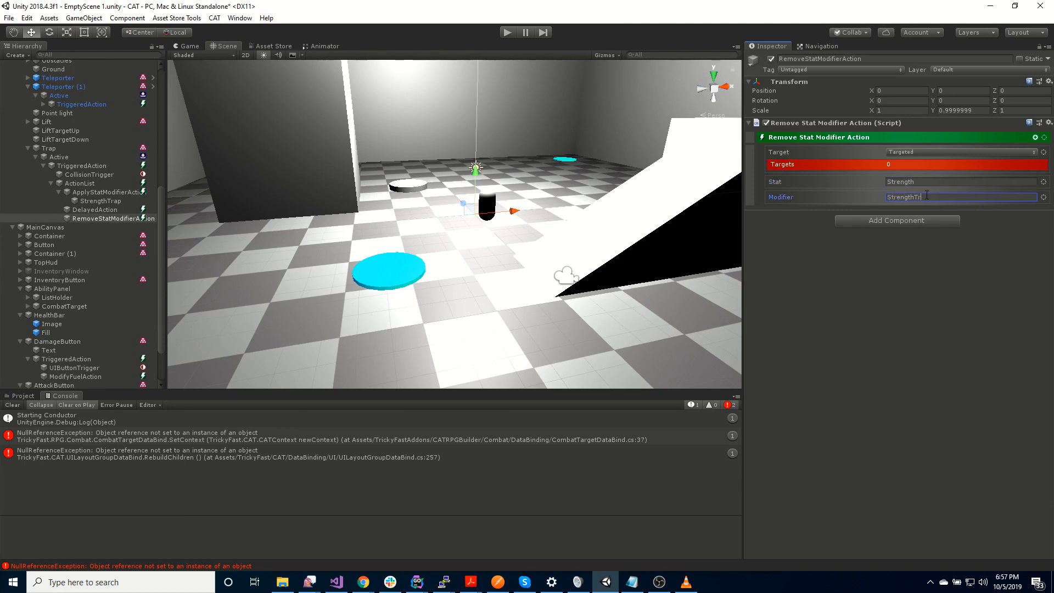
click(849, 343)
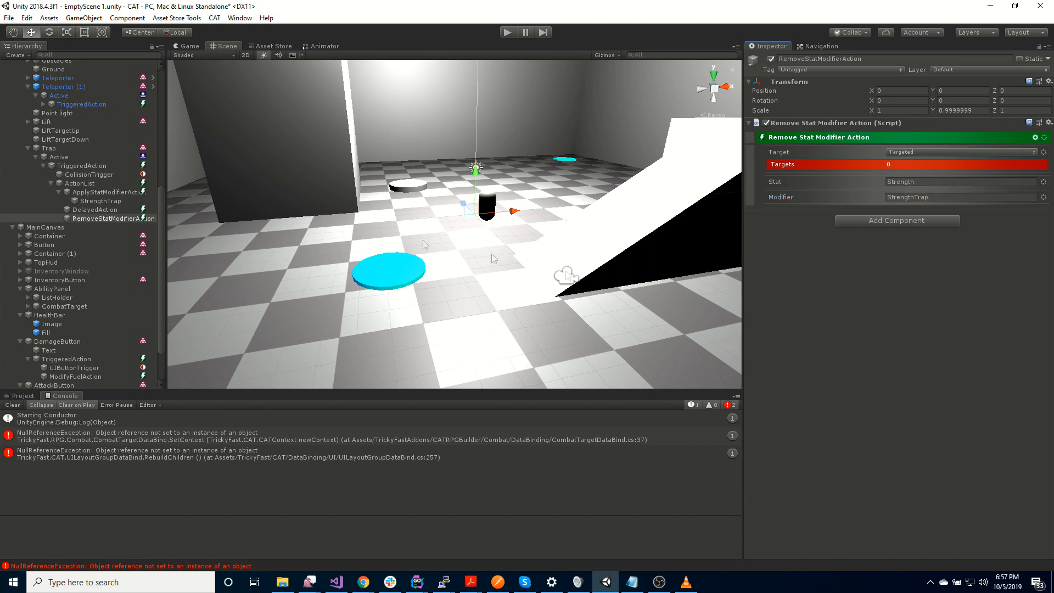
Step: Review the Trap's modifier and action objects, and set the DelayedAction's duration to 20
click(108, 200)
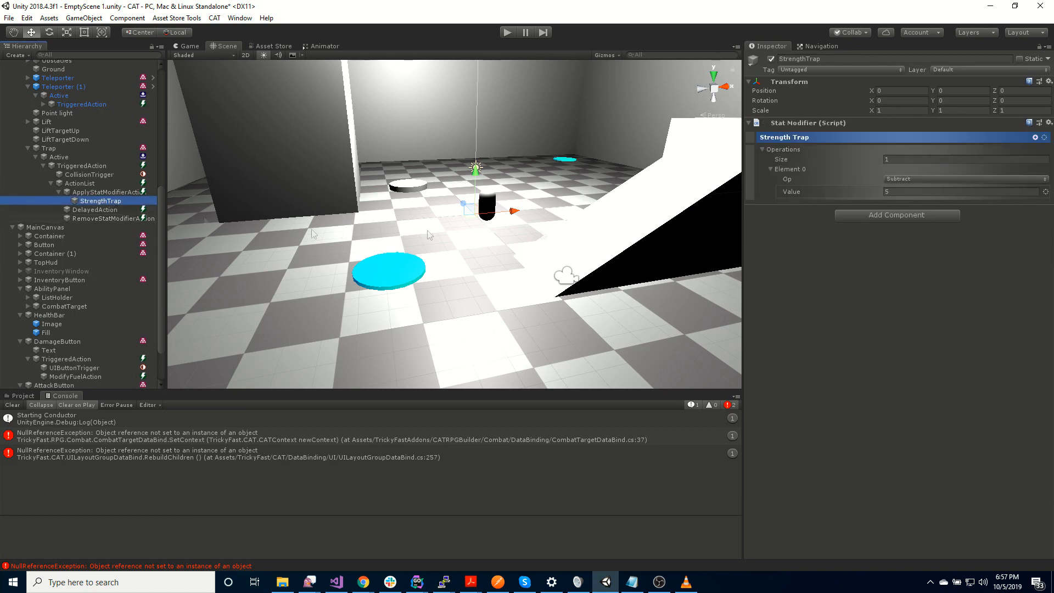
click(112, 210)
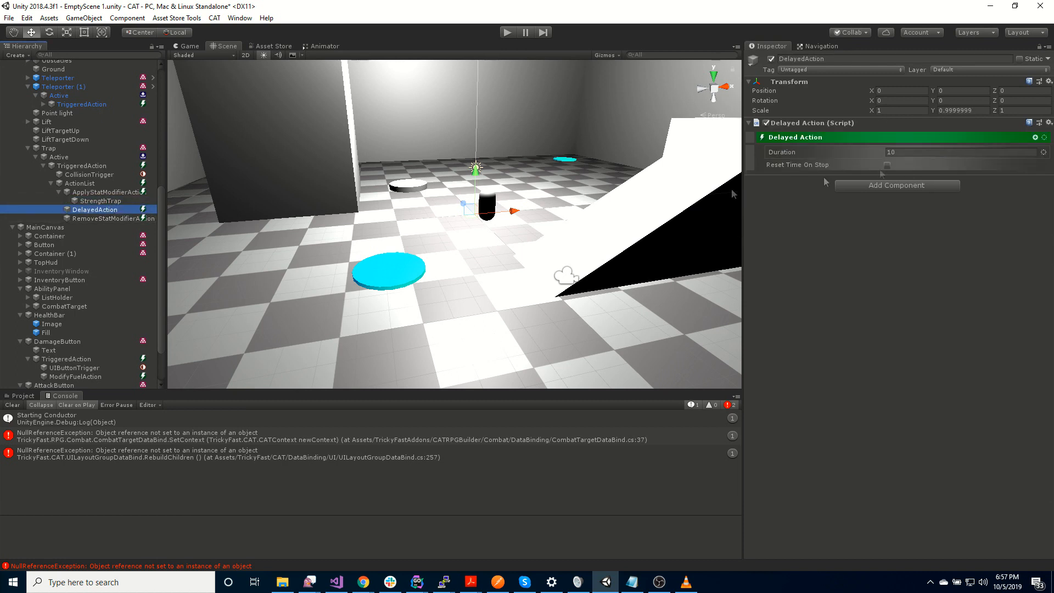
click(113, 218)
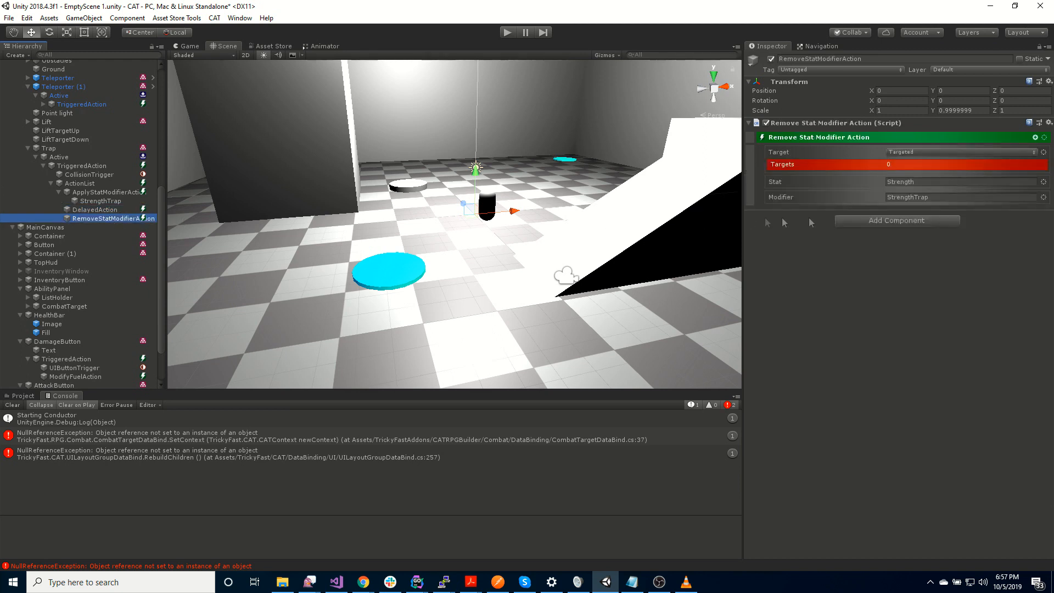
click(52, 148)
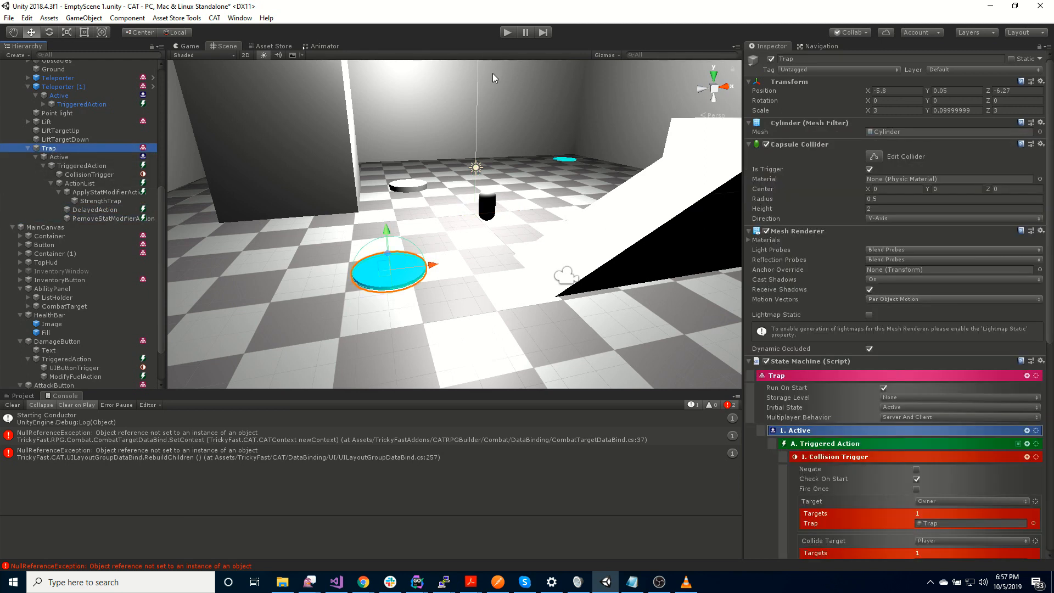
click(99, 210)
click(886, 153)
text(20)
click(852, 308)
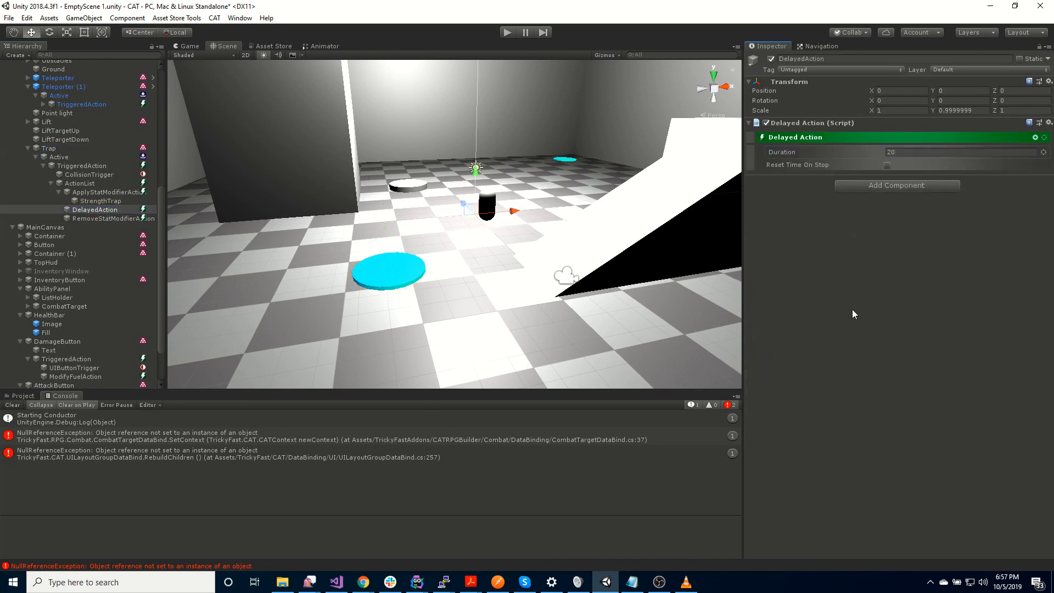
Step: Run the game, walk the player into the trap and inspect the StrengthTrap modifier under the player's Strength stat
click(507, 32)
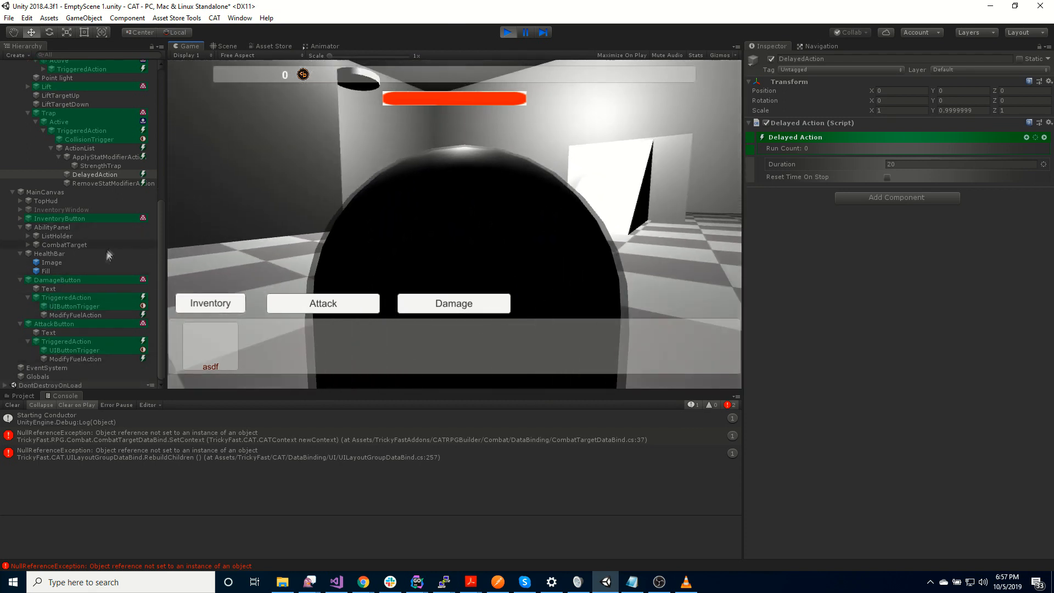
scroll(71, 283, up, 5)
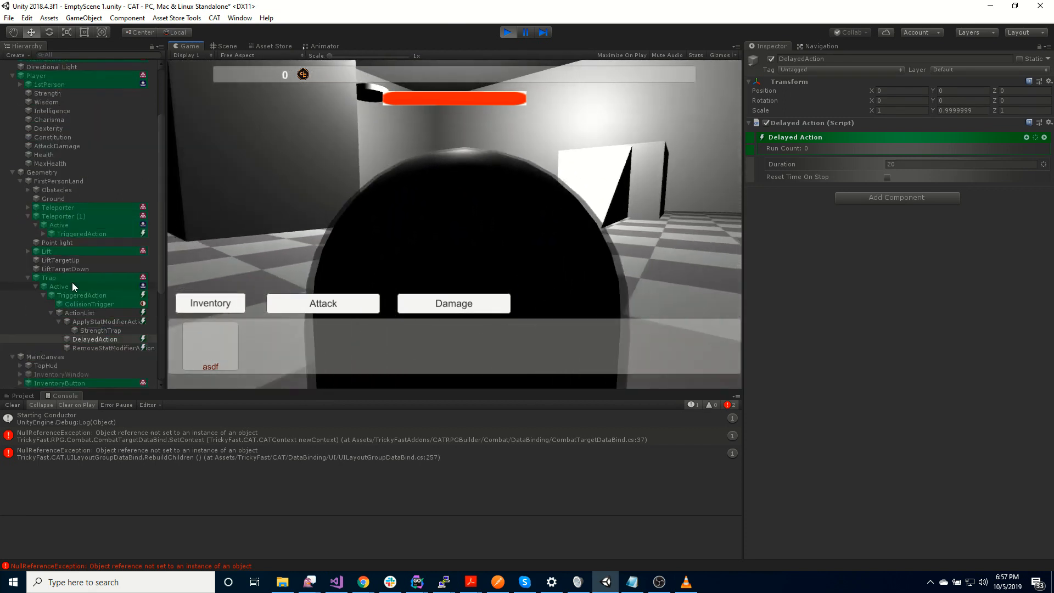
click(51, 94)
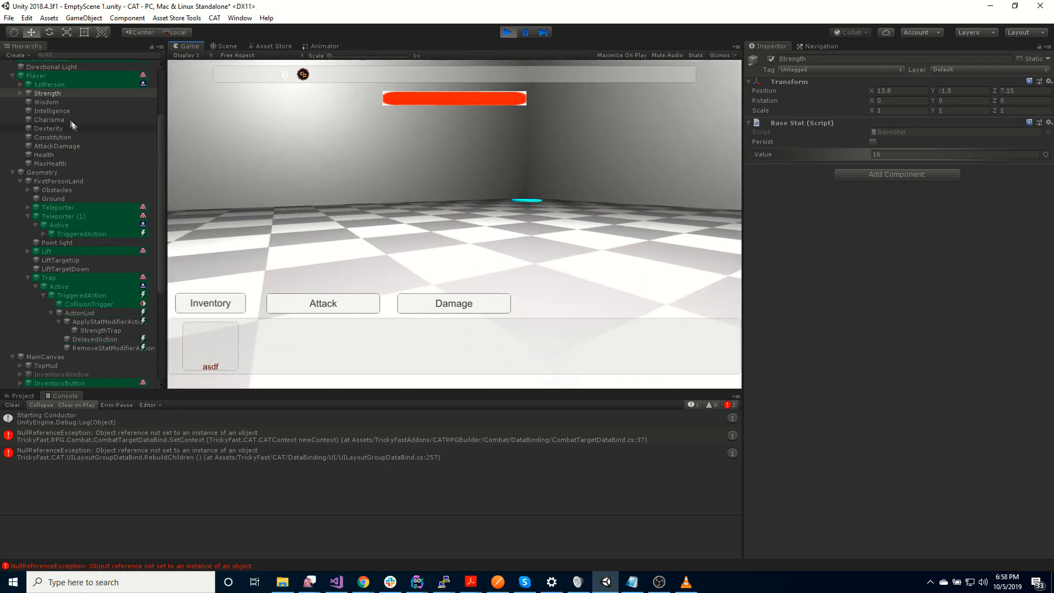
click(20, 93)
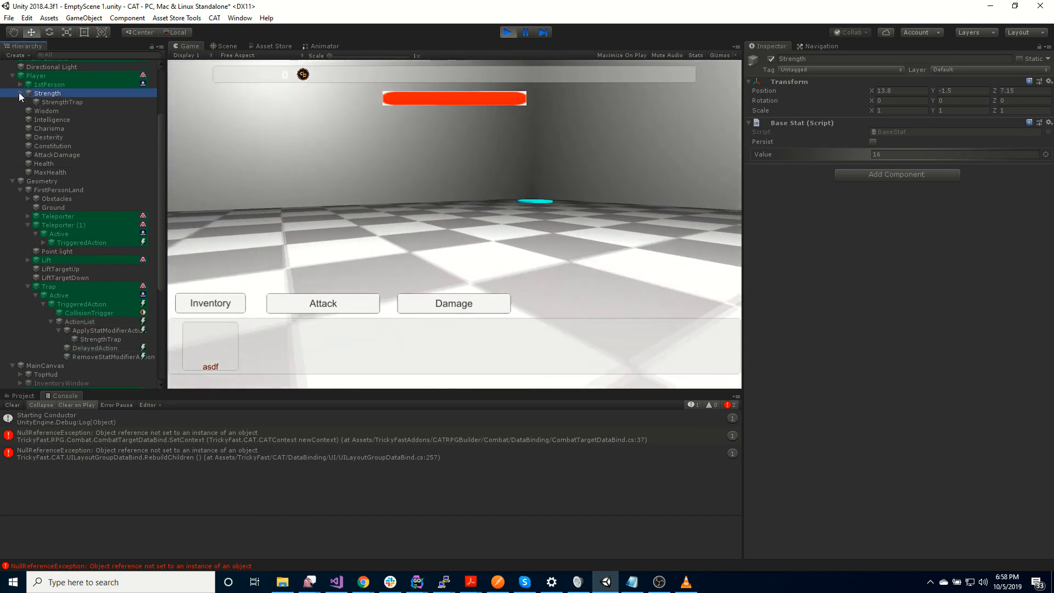
click(62, 102)
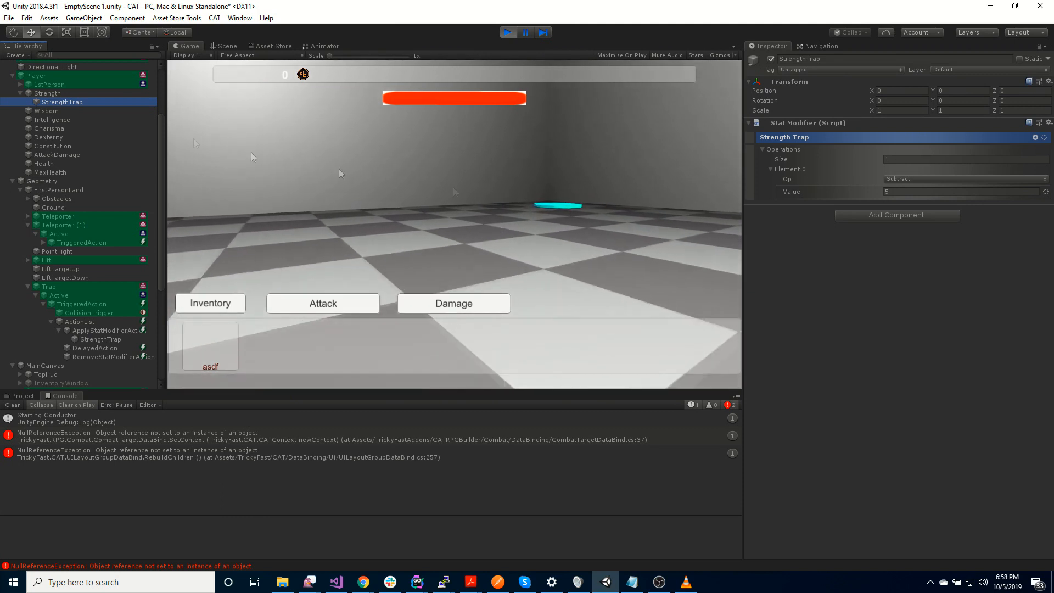
click(49, 94)
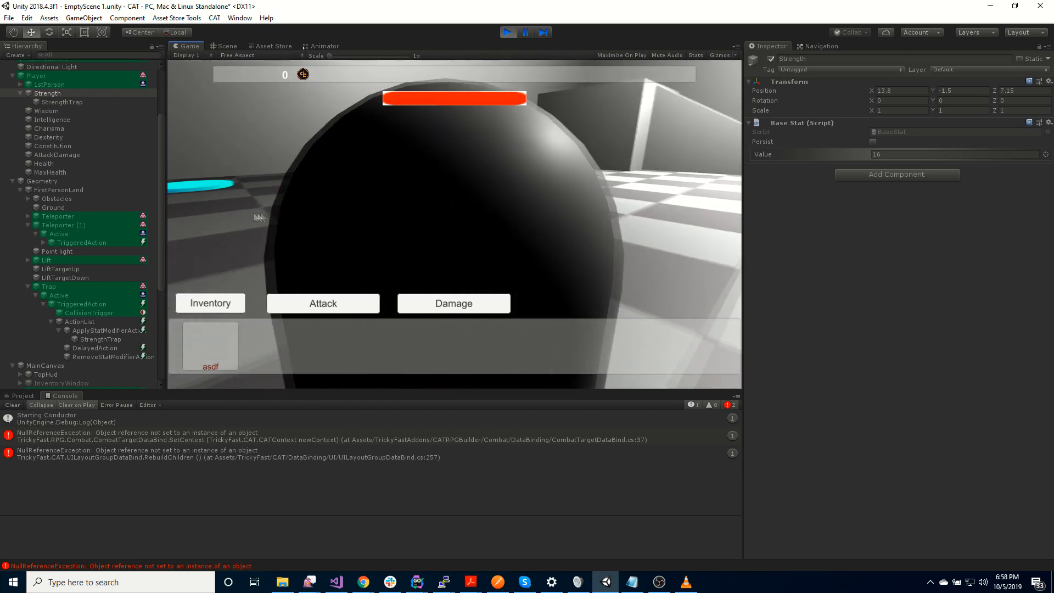
Step: Perform an attack while examining the player's AttackDamage stat, and stop the game
click(64, 154)
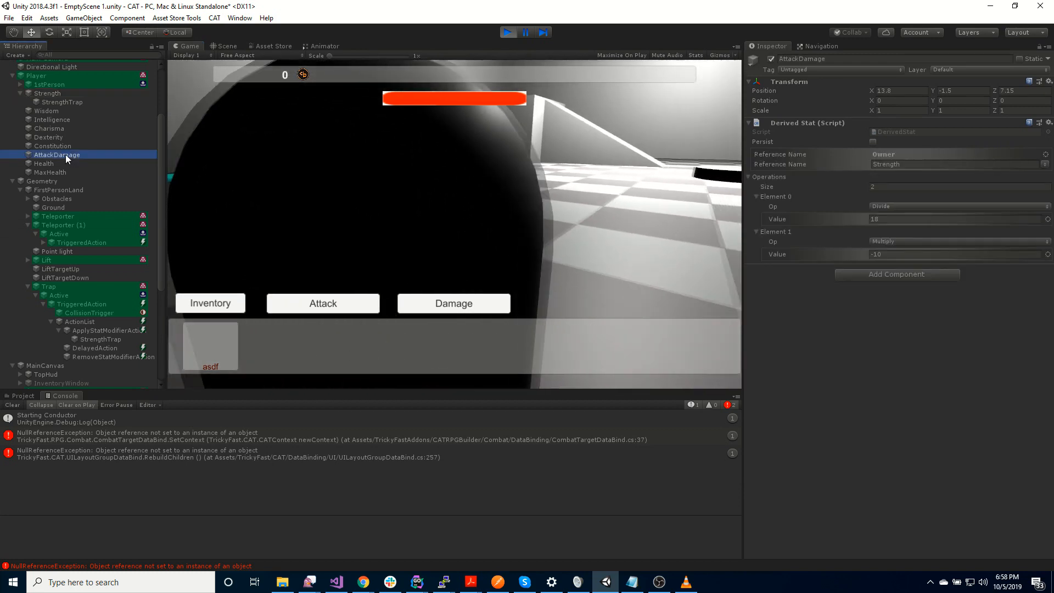
click(405, 177)
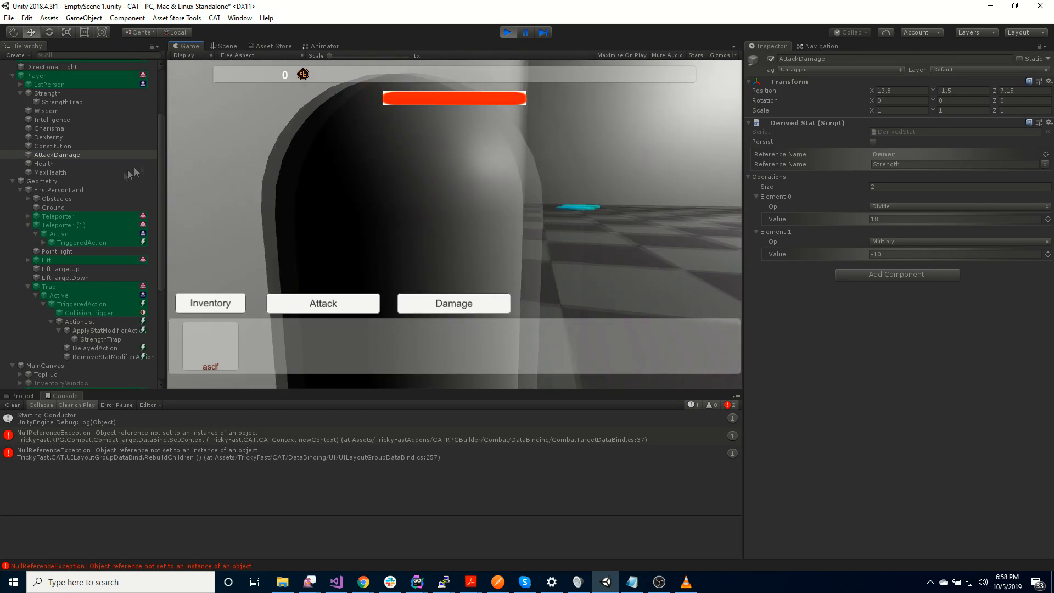
click(348, 302)
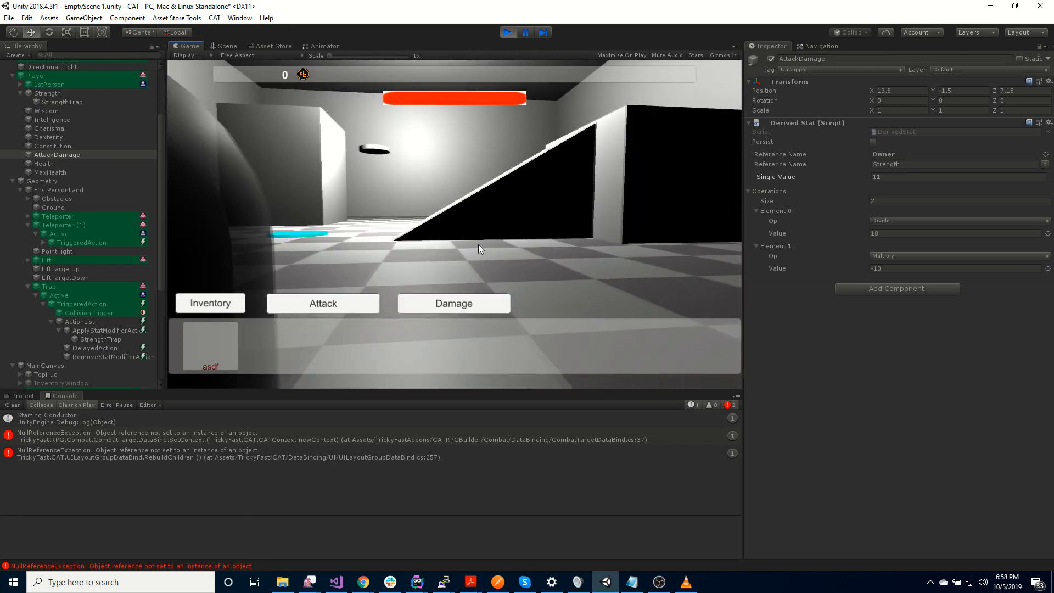
click(508, 32)
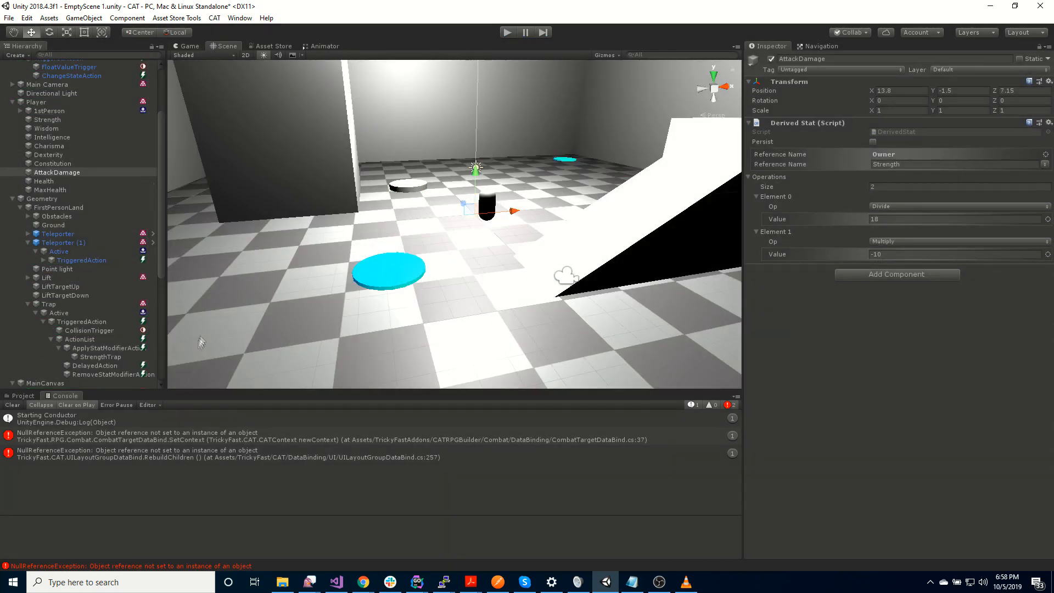
Step: Add a new state to the Trap's state machine
scroll(83, 329, down, 4)
click(69, 214)
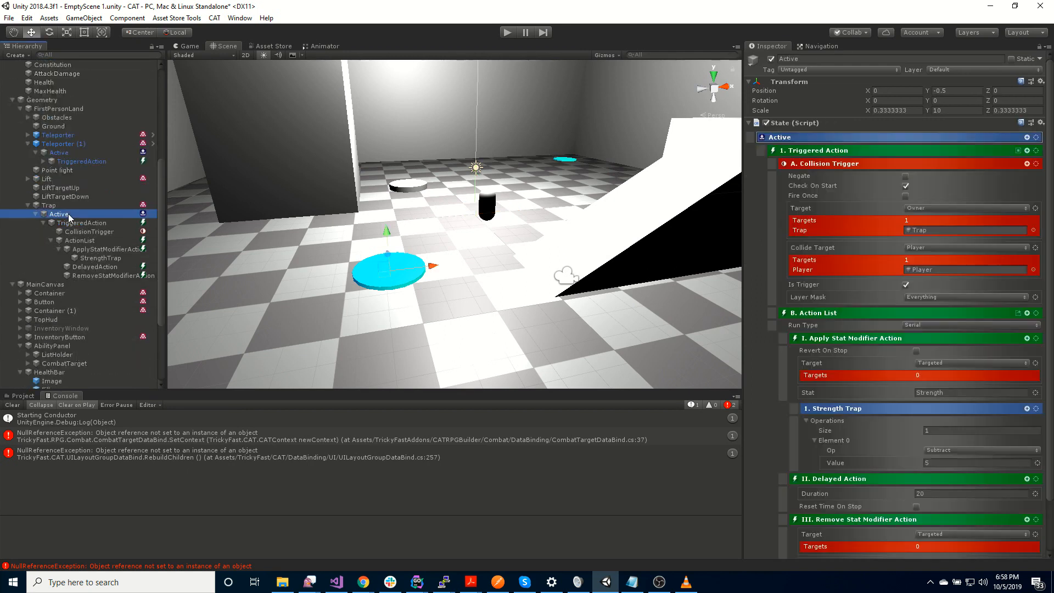
click(55, 205)
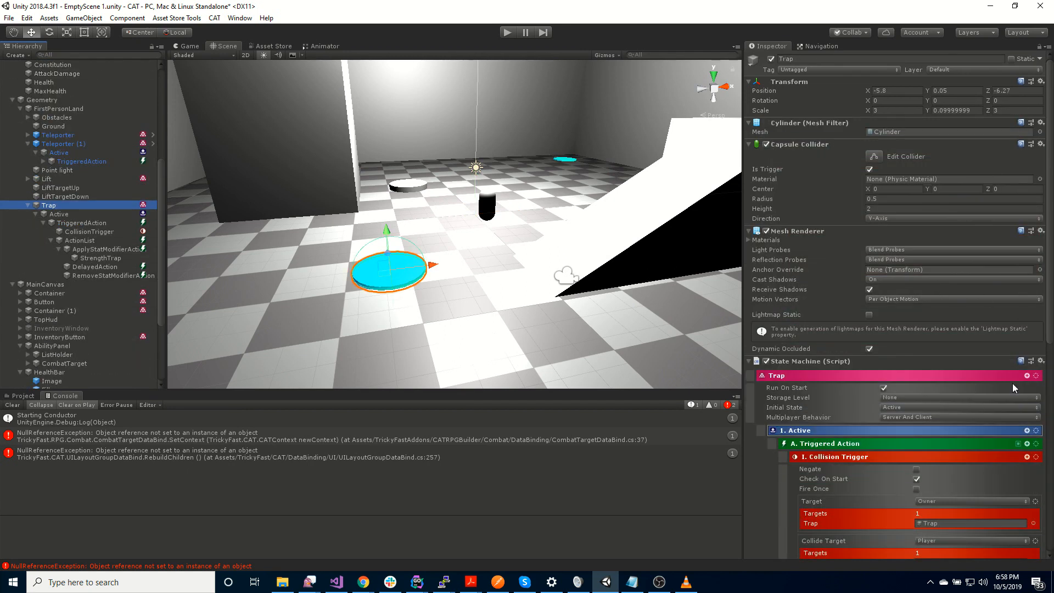
click(1027, 376)
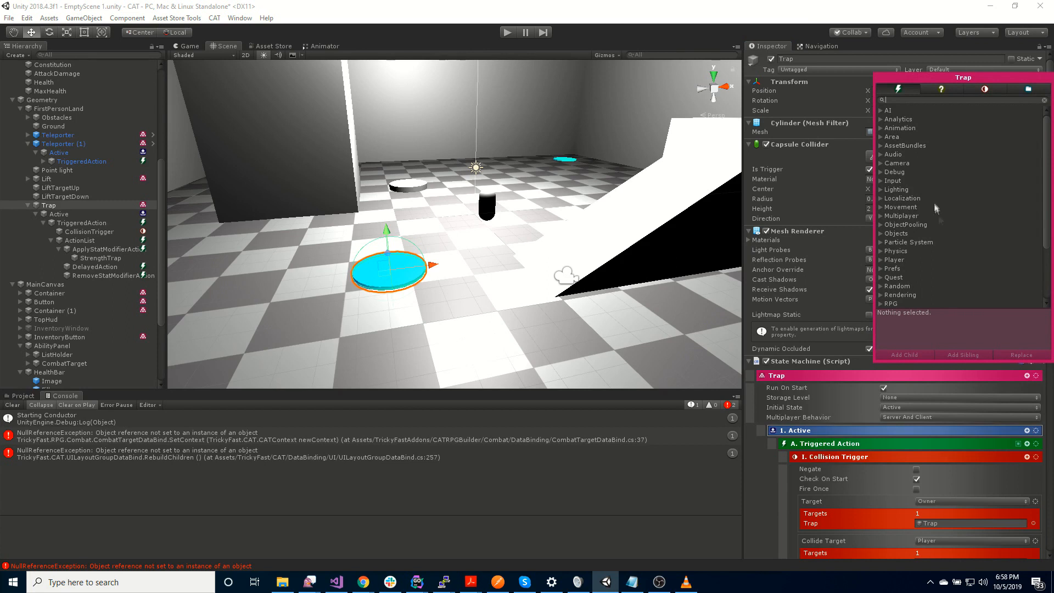
click(1038, 379)
mouse_move(1035, 382)
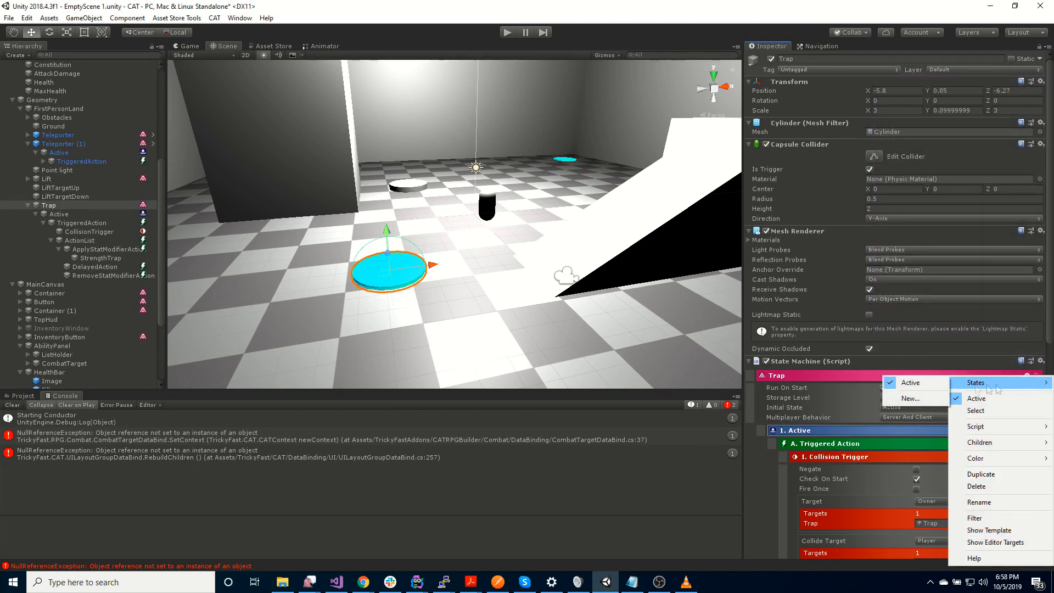
click(912, 399)
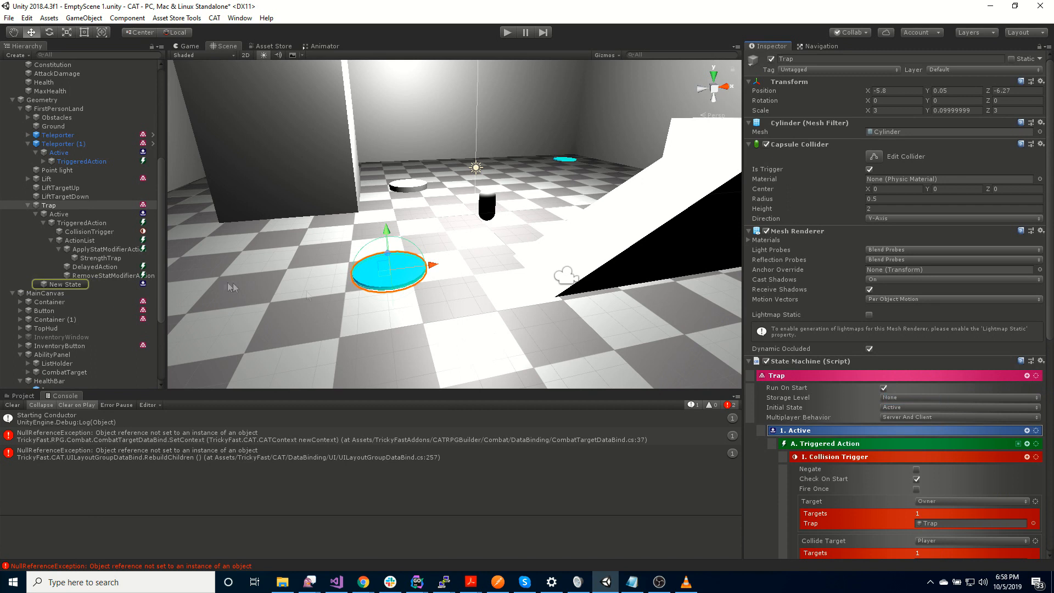
Step: Rename the Trap's new state to Trapped and move the ActionList into it
click(71, 285)
key(F2)
text(Trapped)
key(Return)
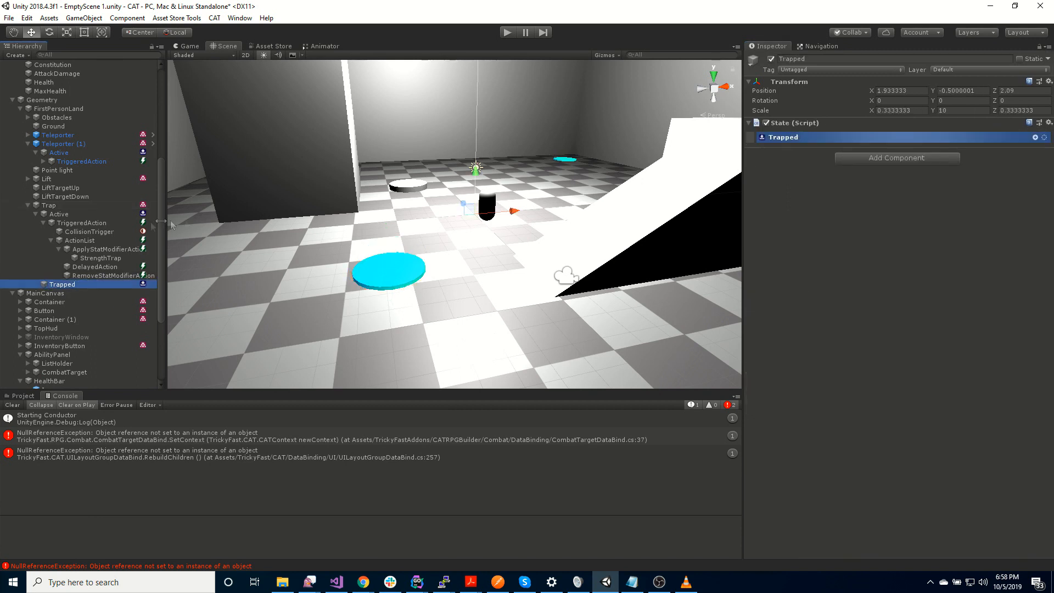
drag(90, 240, 83, 284)
Step: Add a Change State action to the TriggeredAction of the Trap's Active state, with Trapped as its state name
click(77, 223)
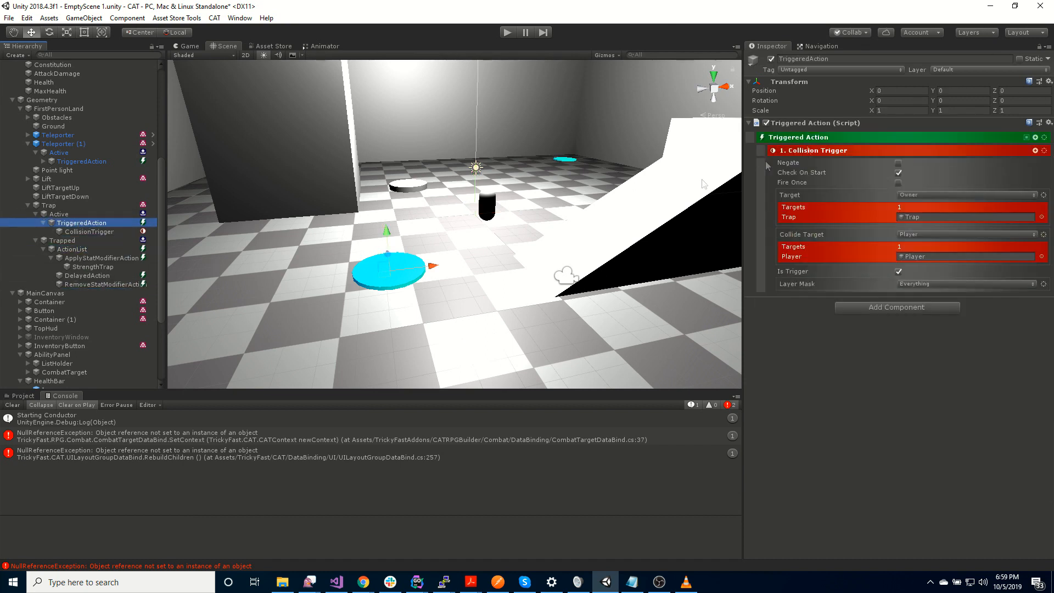
click(1037, 136)
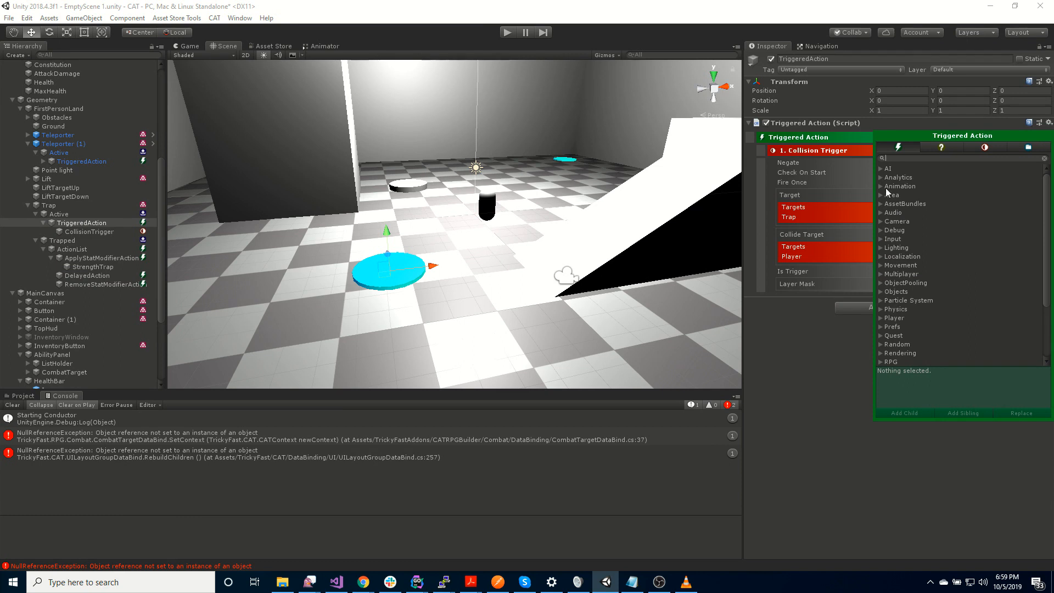
text(change)
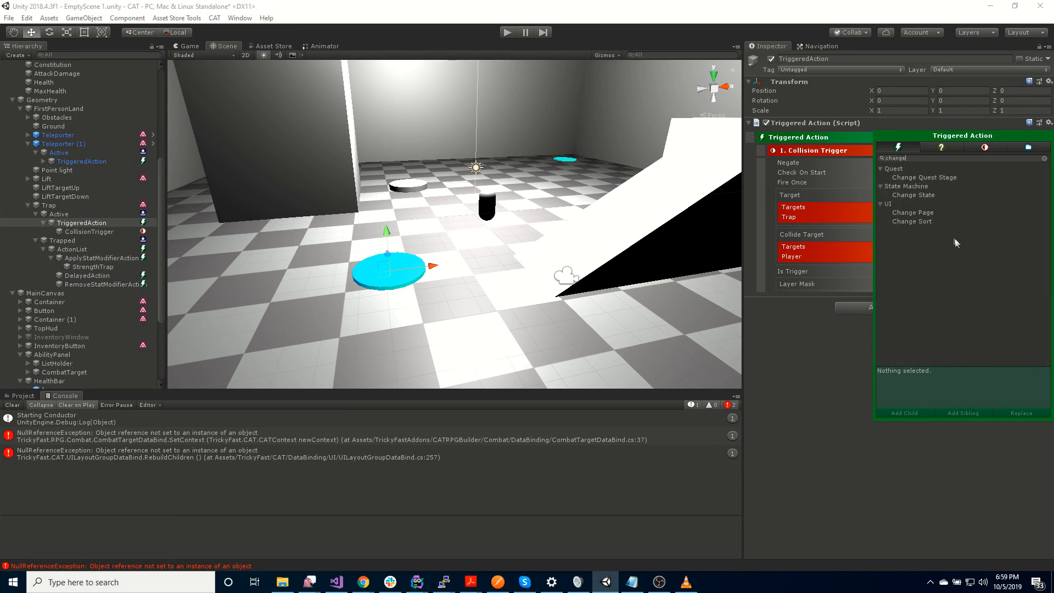
double_click(923, 196)
click(847, 376)
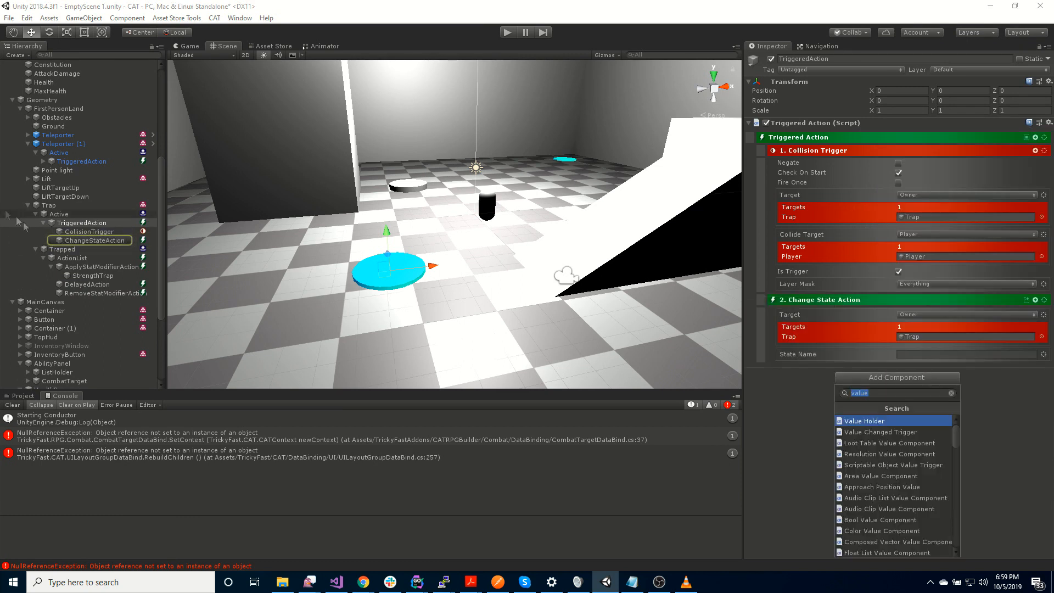
click(93, 240)
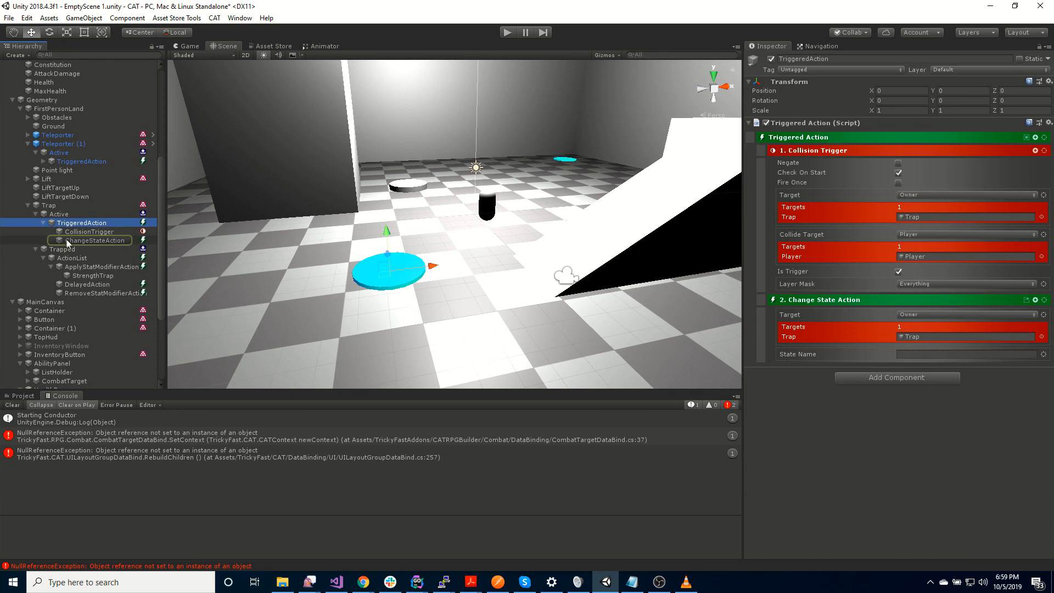
drag(61, 251, 933, 354)
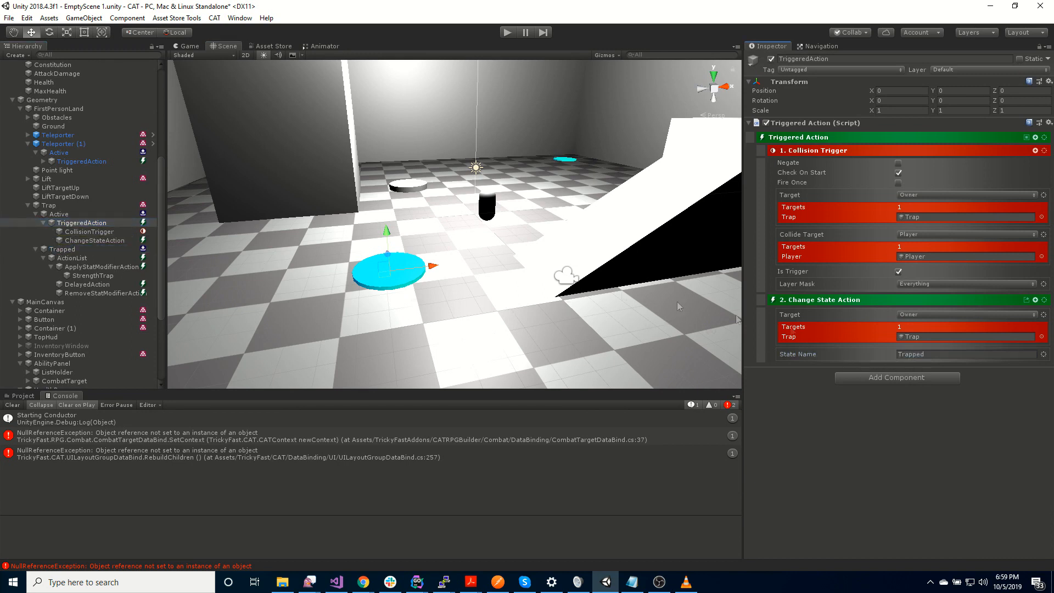
Step: Copy the ChangeStateAction to the end of the Trapped state's ActionList and set its state name to Active
click(82, 242)
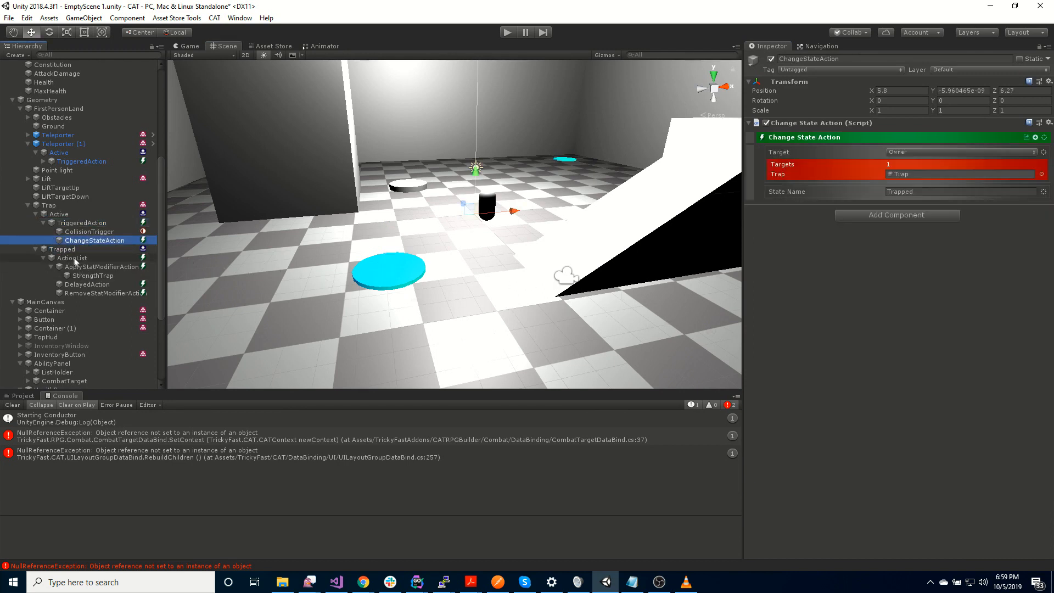
click(88, 277)
click(90, 287)
key(ctrl+v)
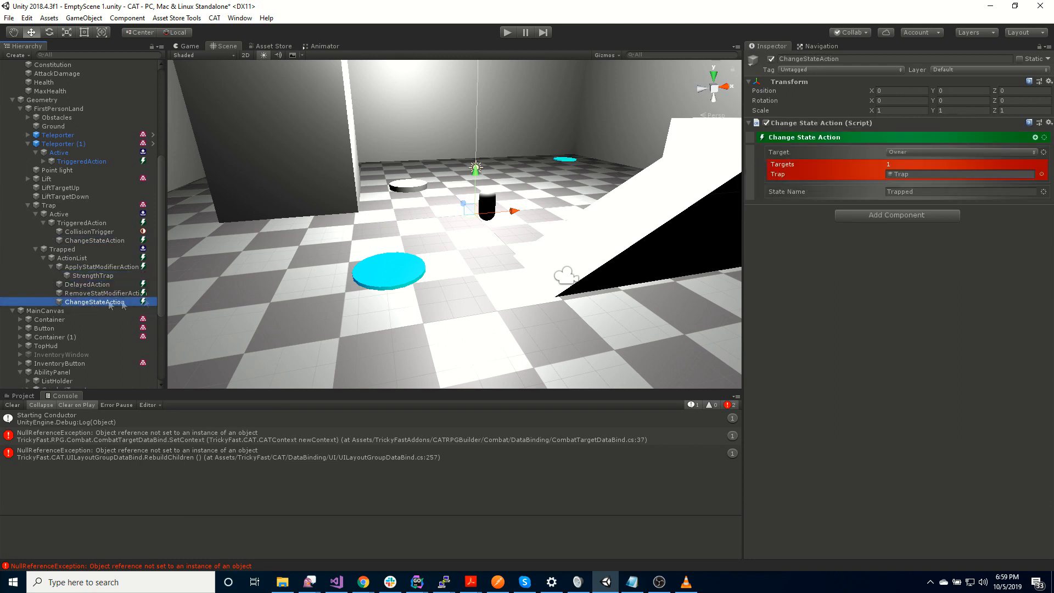
drag(59, 215, 923, 191)
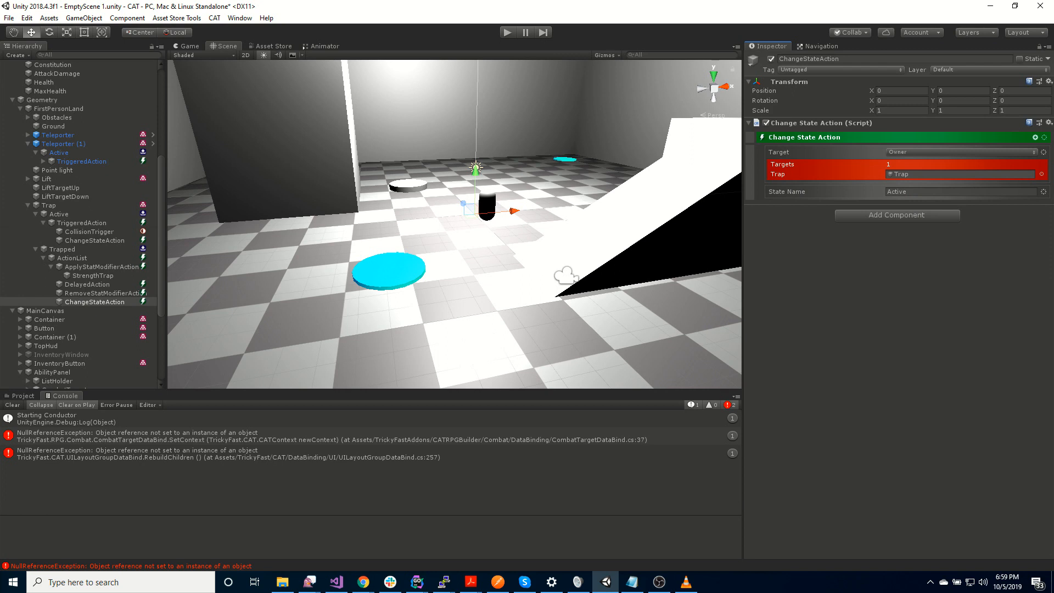
Step: Set the duration of the DelayedAction in the Trap's Trapped state to 10
click(88, 285)
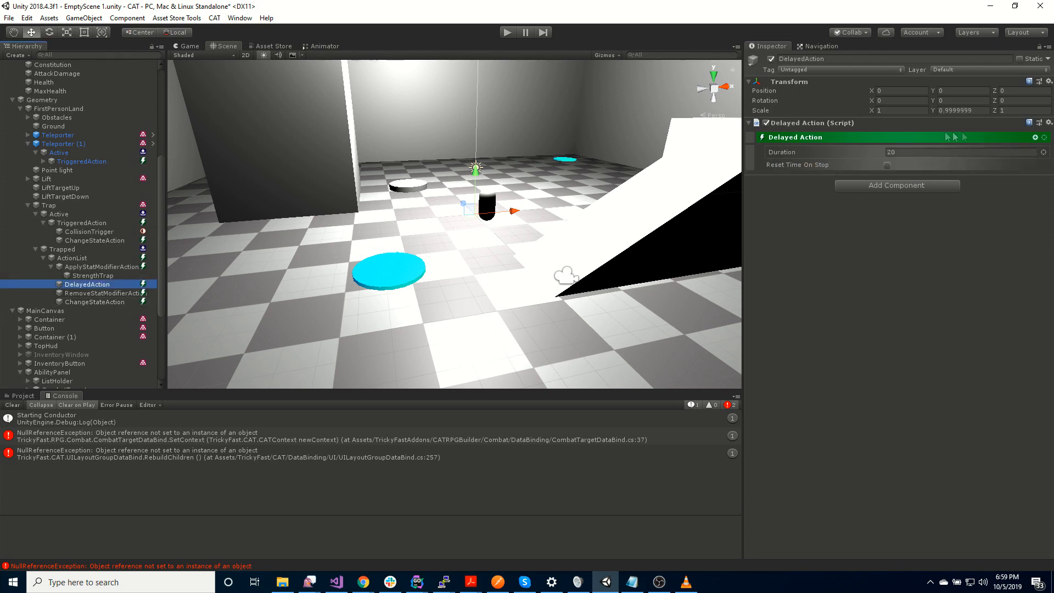
click(938, 155)
click(937, 294)
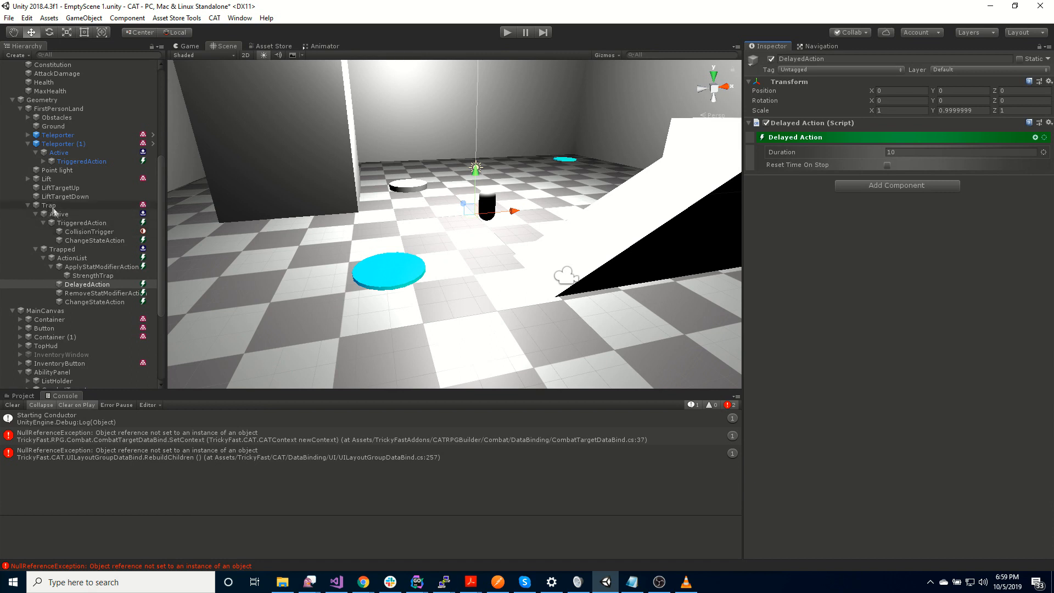
Step: Review the collision trigger and the Change State action under the Trap's Active state
click(82, 223)
click(88, 232)
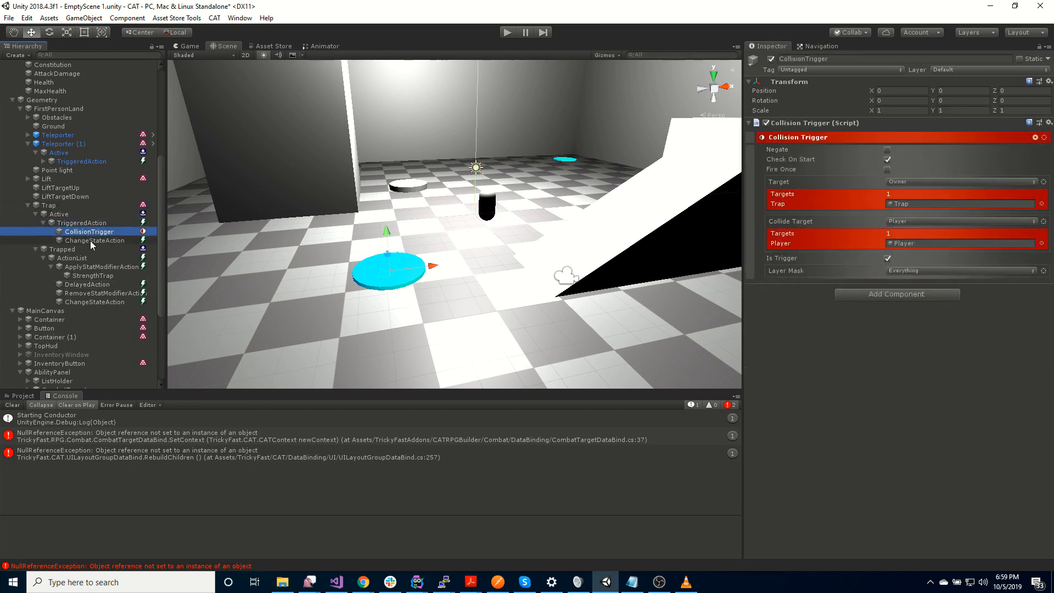
click(90, 240)
click(81, 222)
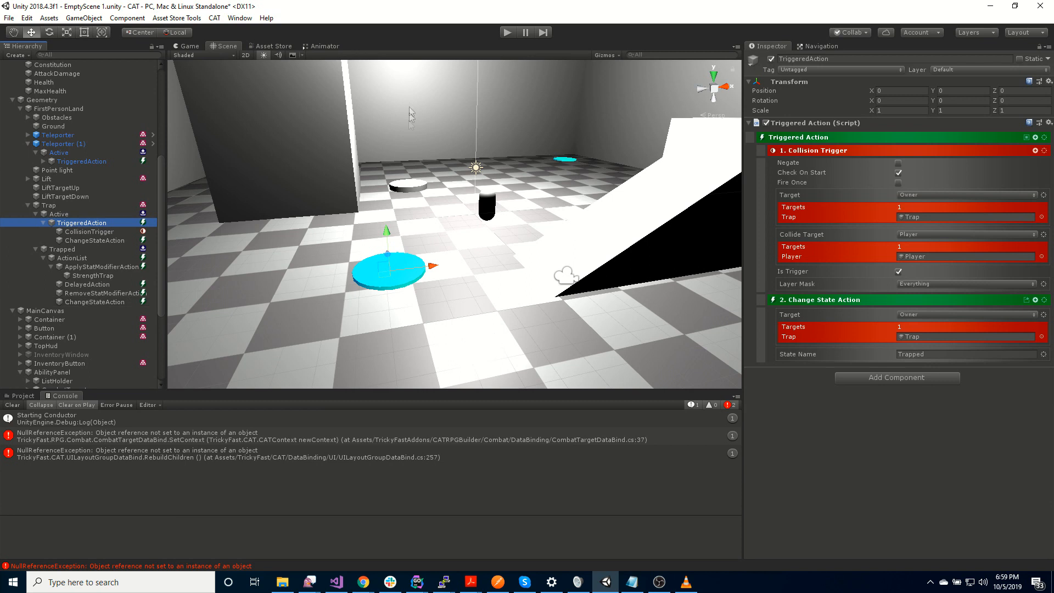
Step: Run the game, move the player around the enemy, and display the player's Strength stat
click(508, 33)
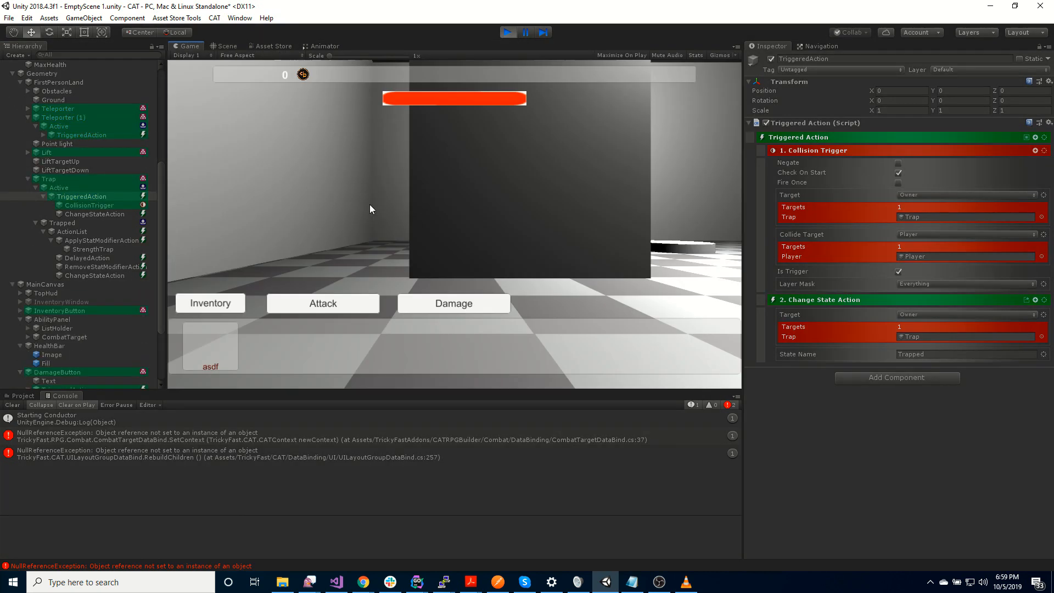
key(w)
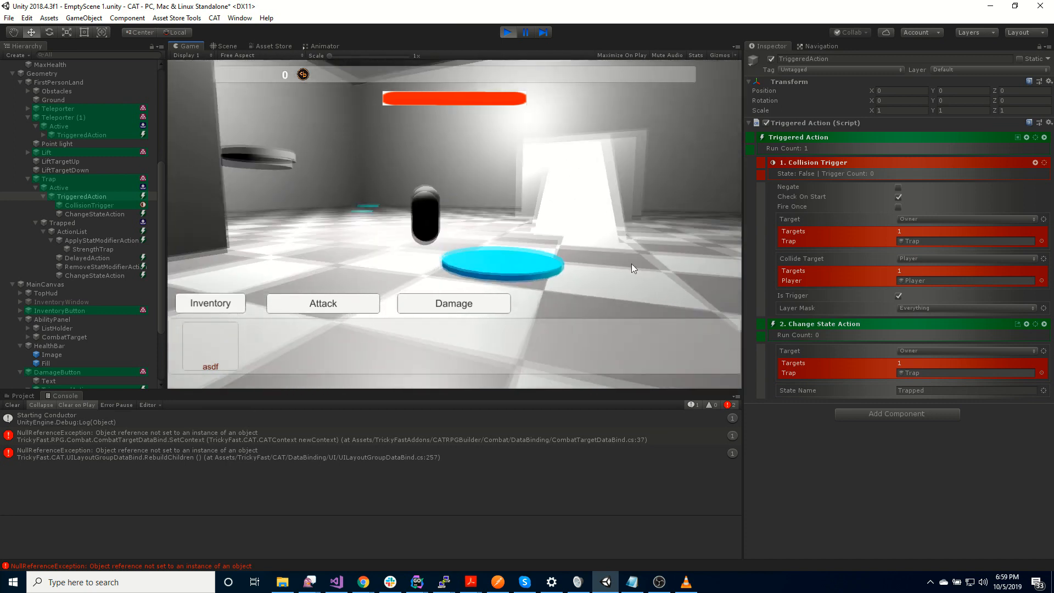
key(d)
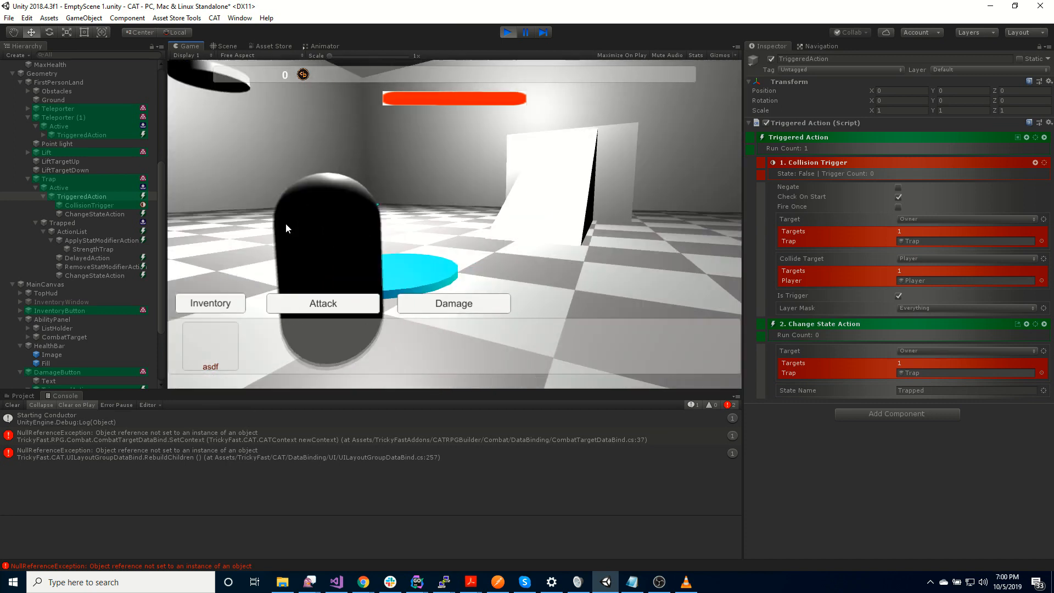
scroll(78, 214, up, 5)
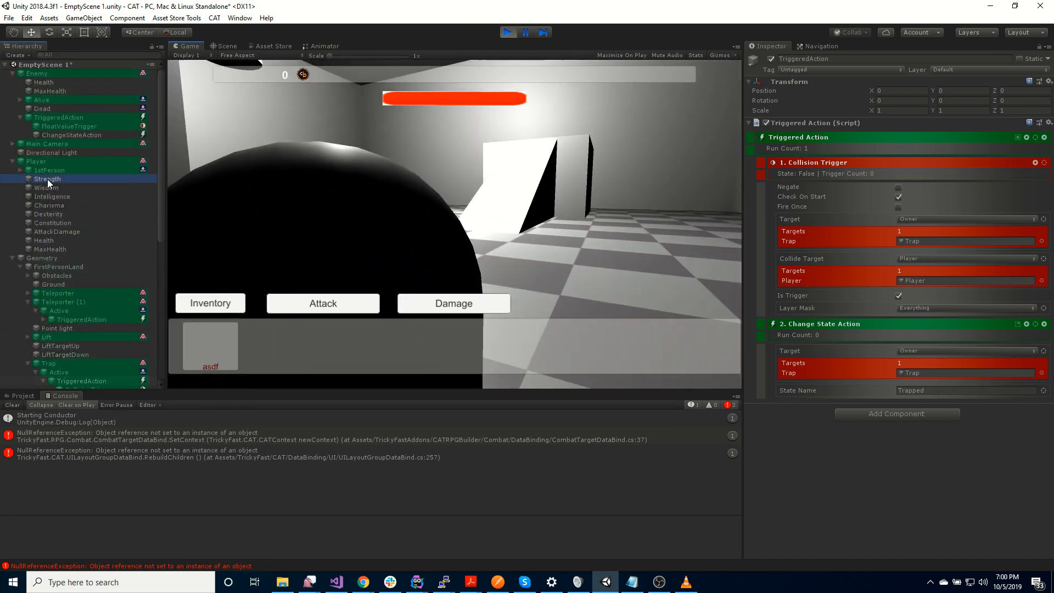
click(47, 179)
Step: Walk the player onto the trap, check the Trap's active state in the hierarchy, and attack the enemy
key(w)
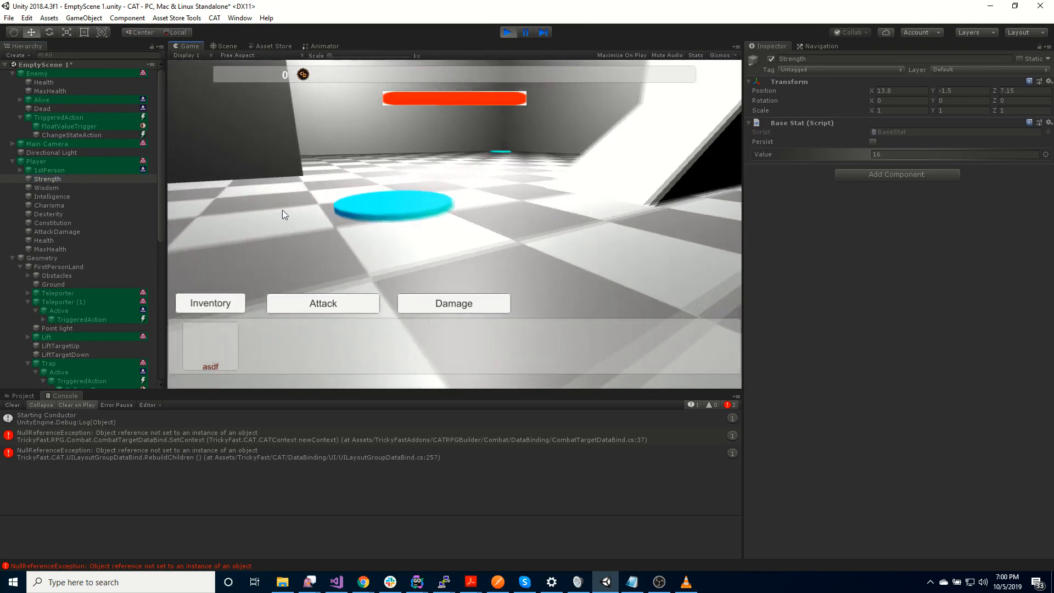
key(w)
right_drag(324, 213, 369, 158)
scroll(76, 313, down, 5)
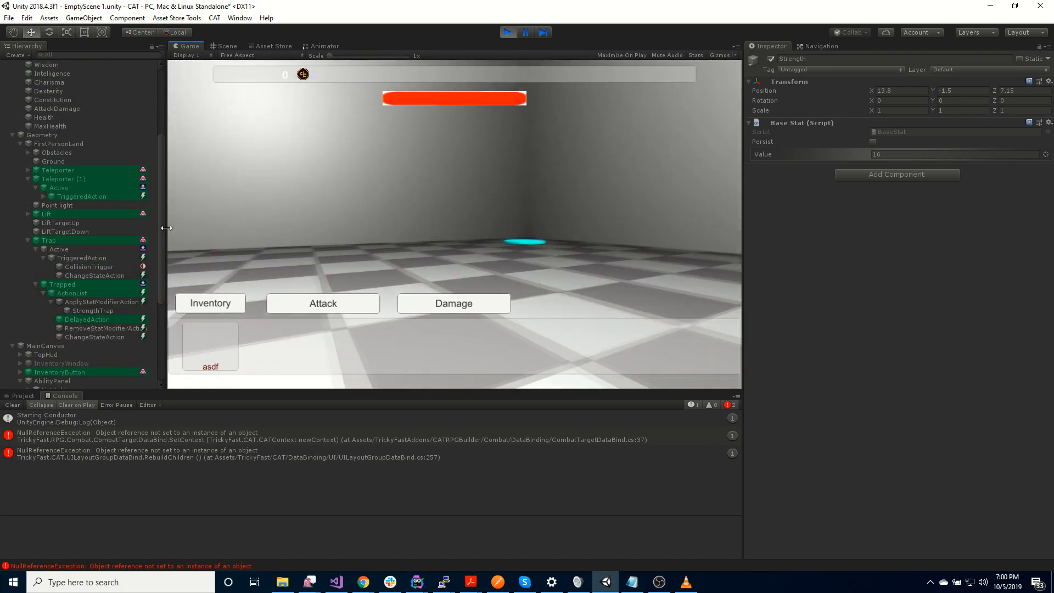
click(331, 310)
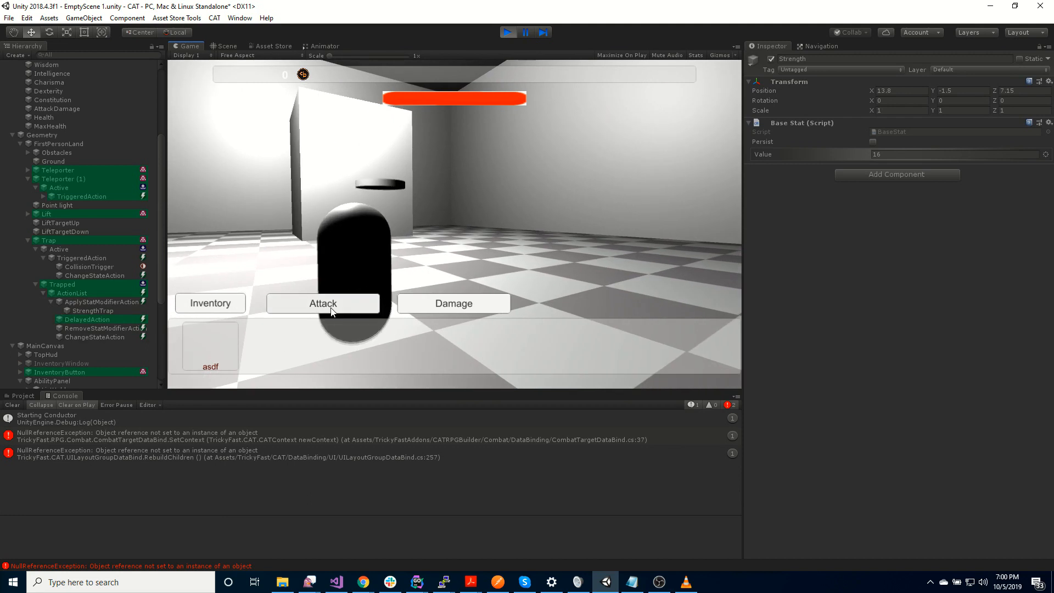
Step: Compare the player's AttackDamage and Strength stats while the game is running
click(68, 100)
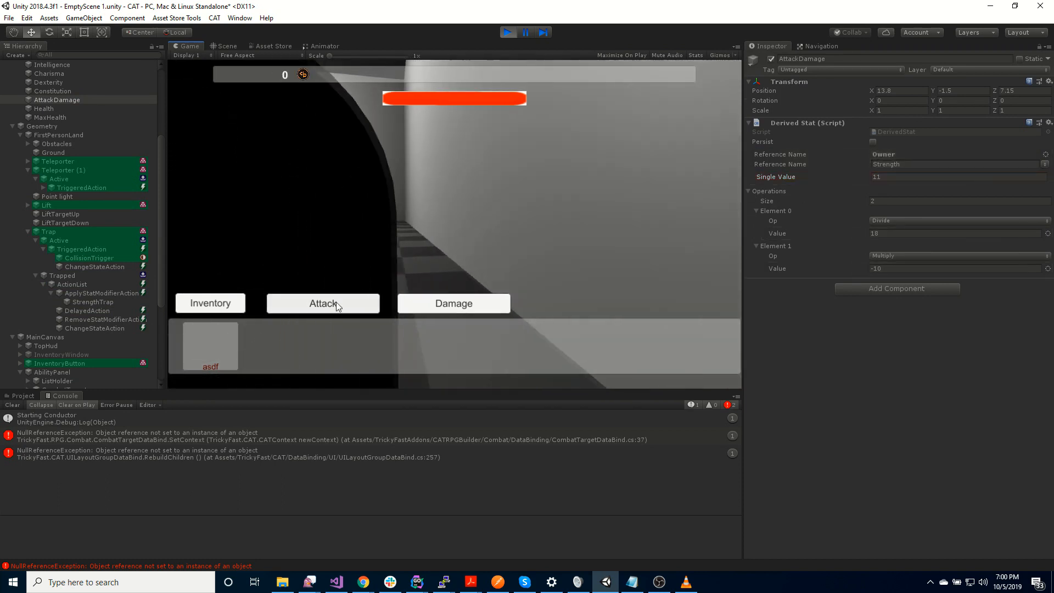
scroll(44, 181, up, 5)
click(43, 179)
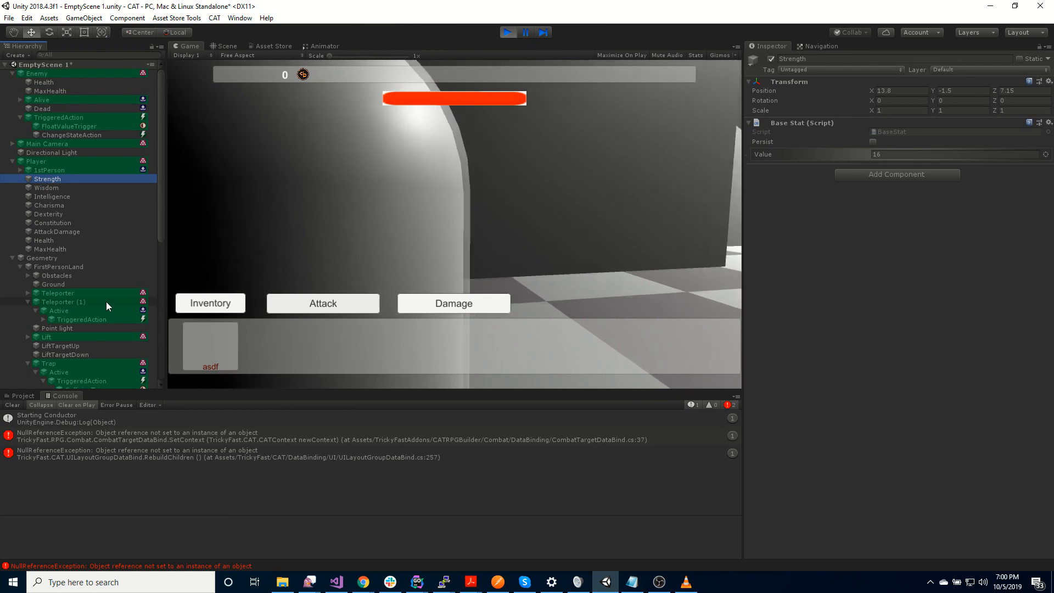
scroll(104, 303, down, 5)
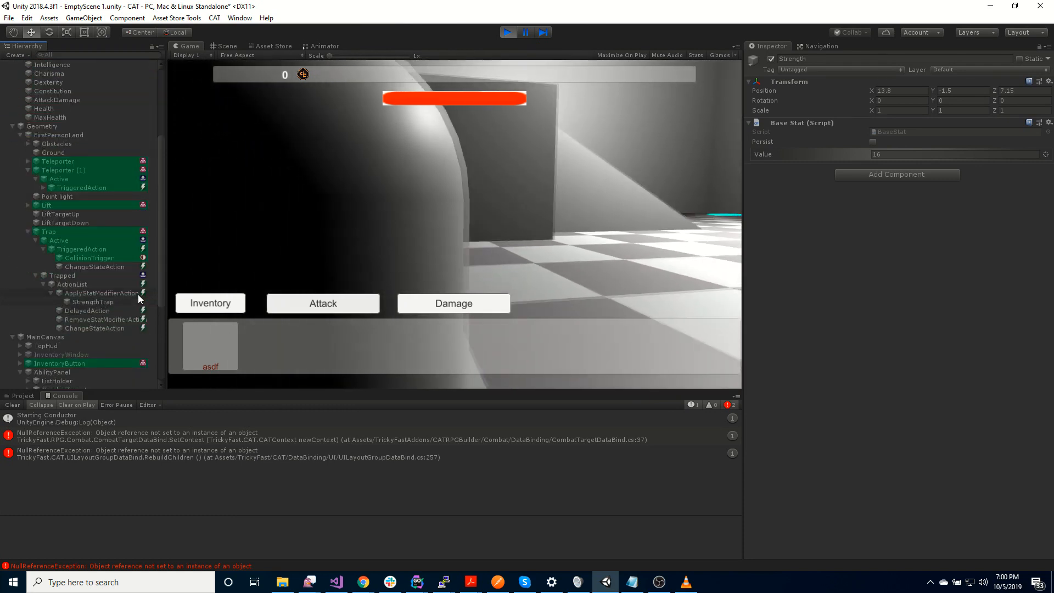
click(74, 100)
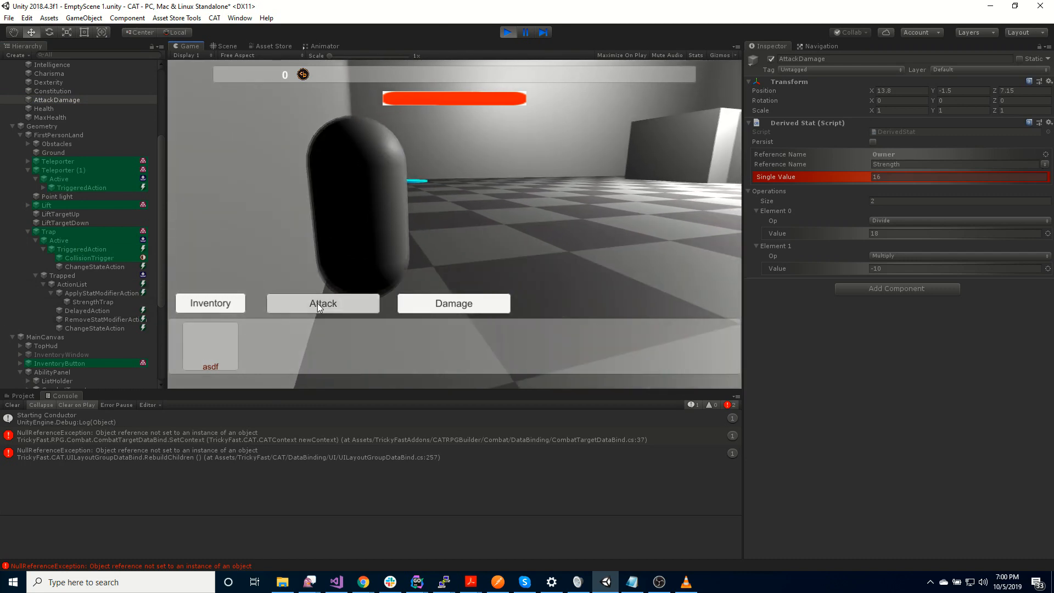
Step: Attack the enemy while watching its Health stat, and stop the game
scroll(55, 146, up, 5)
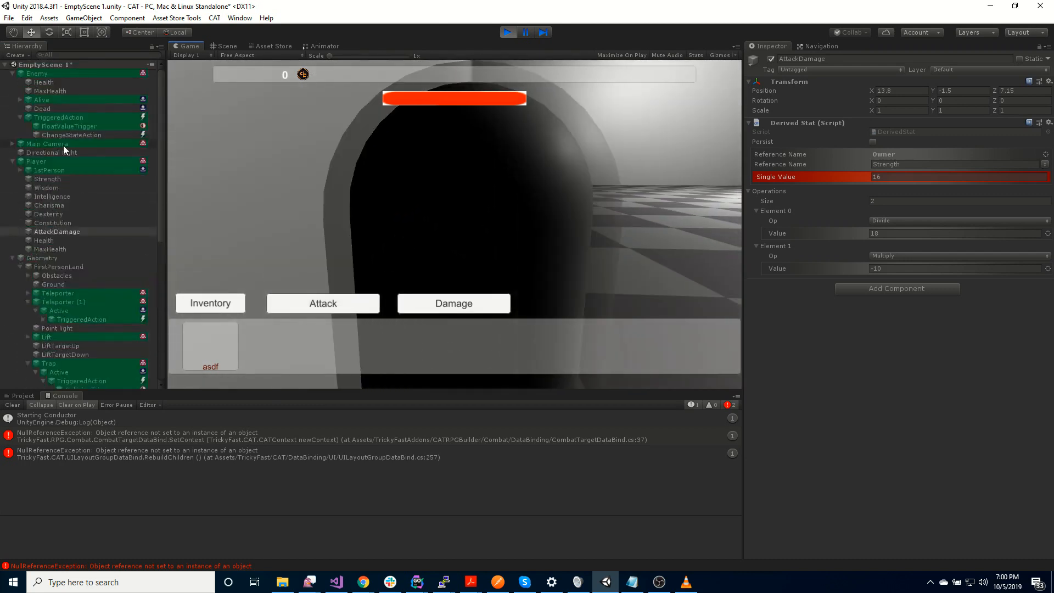
click(44, 82)
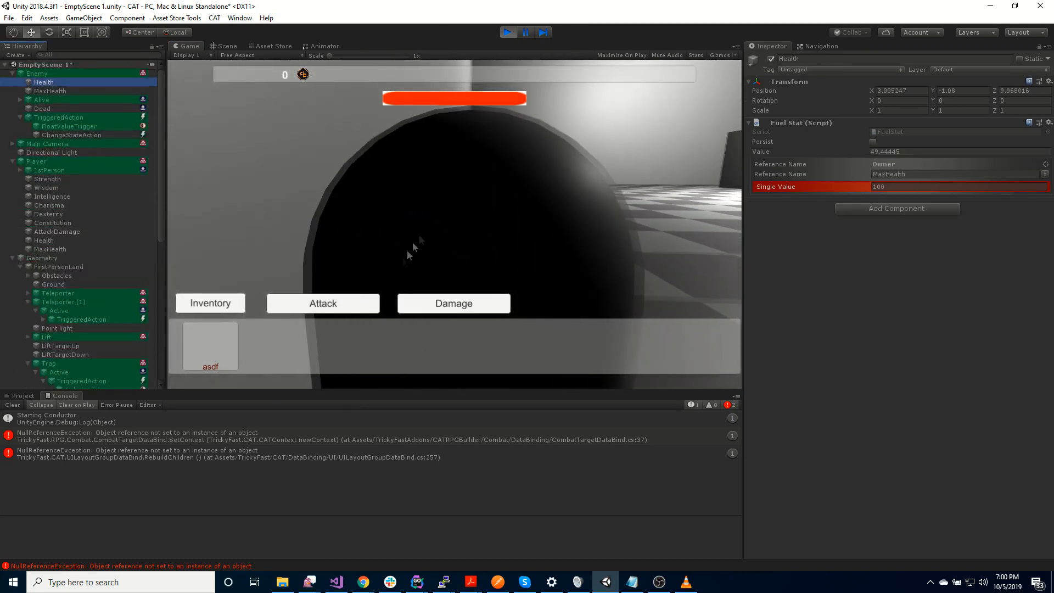
click(342, 303)
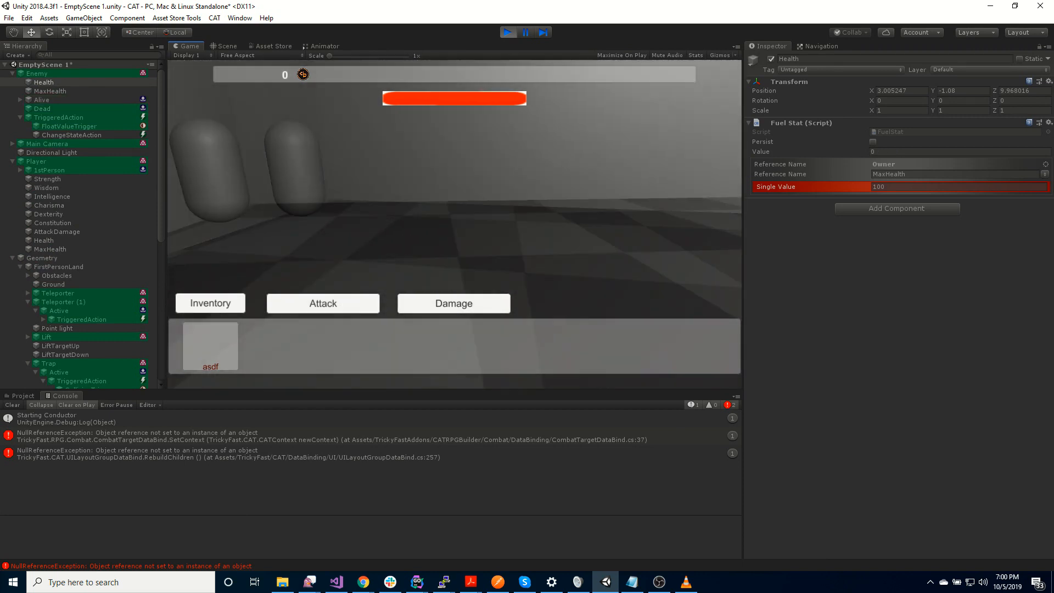
key(ctrl+p)
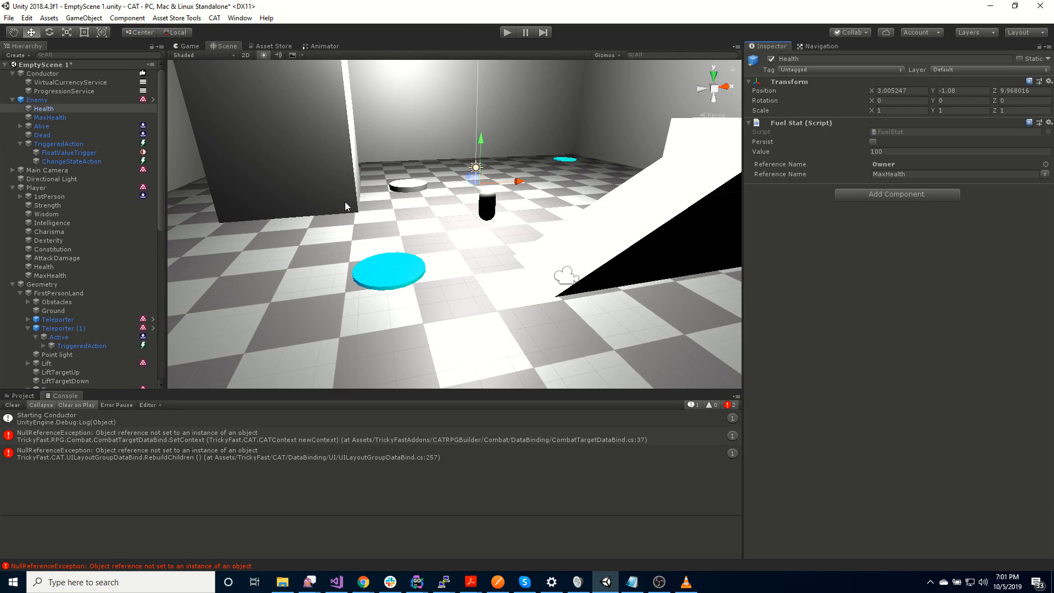
key(alt+Tab)
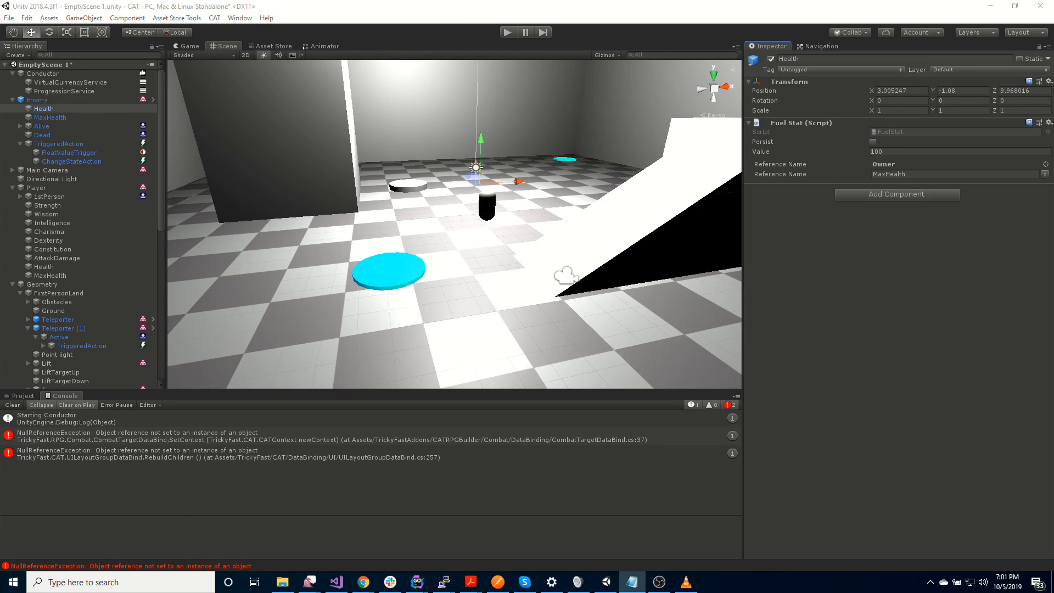